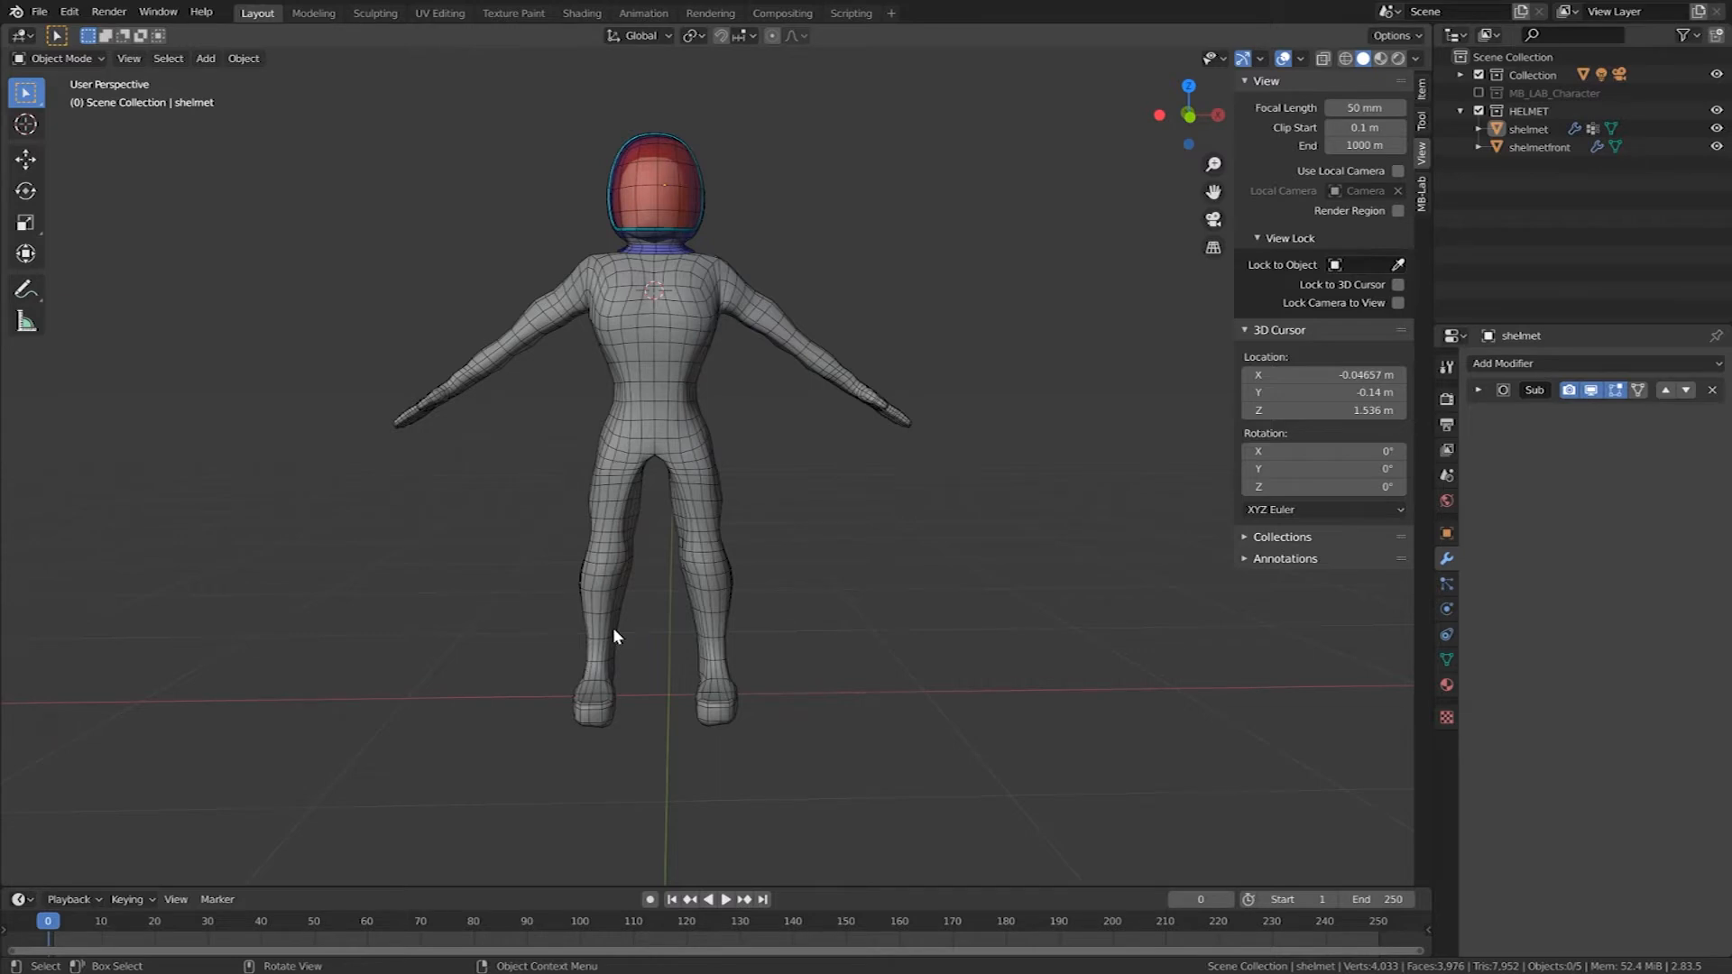
Step: Save the file and apply smooth shading to the suited body mesh
{"action": "middle_click_drag", "start_coordinate": [613, 628], "coordinate": [650, 614]}
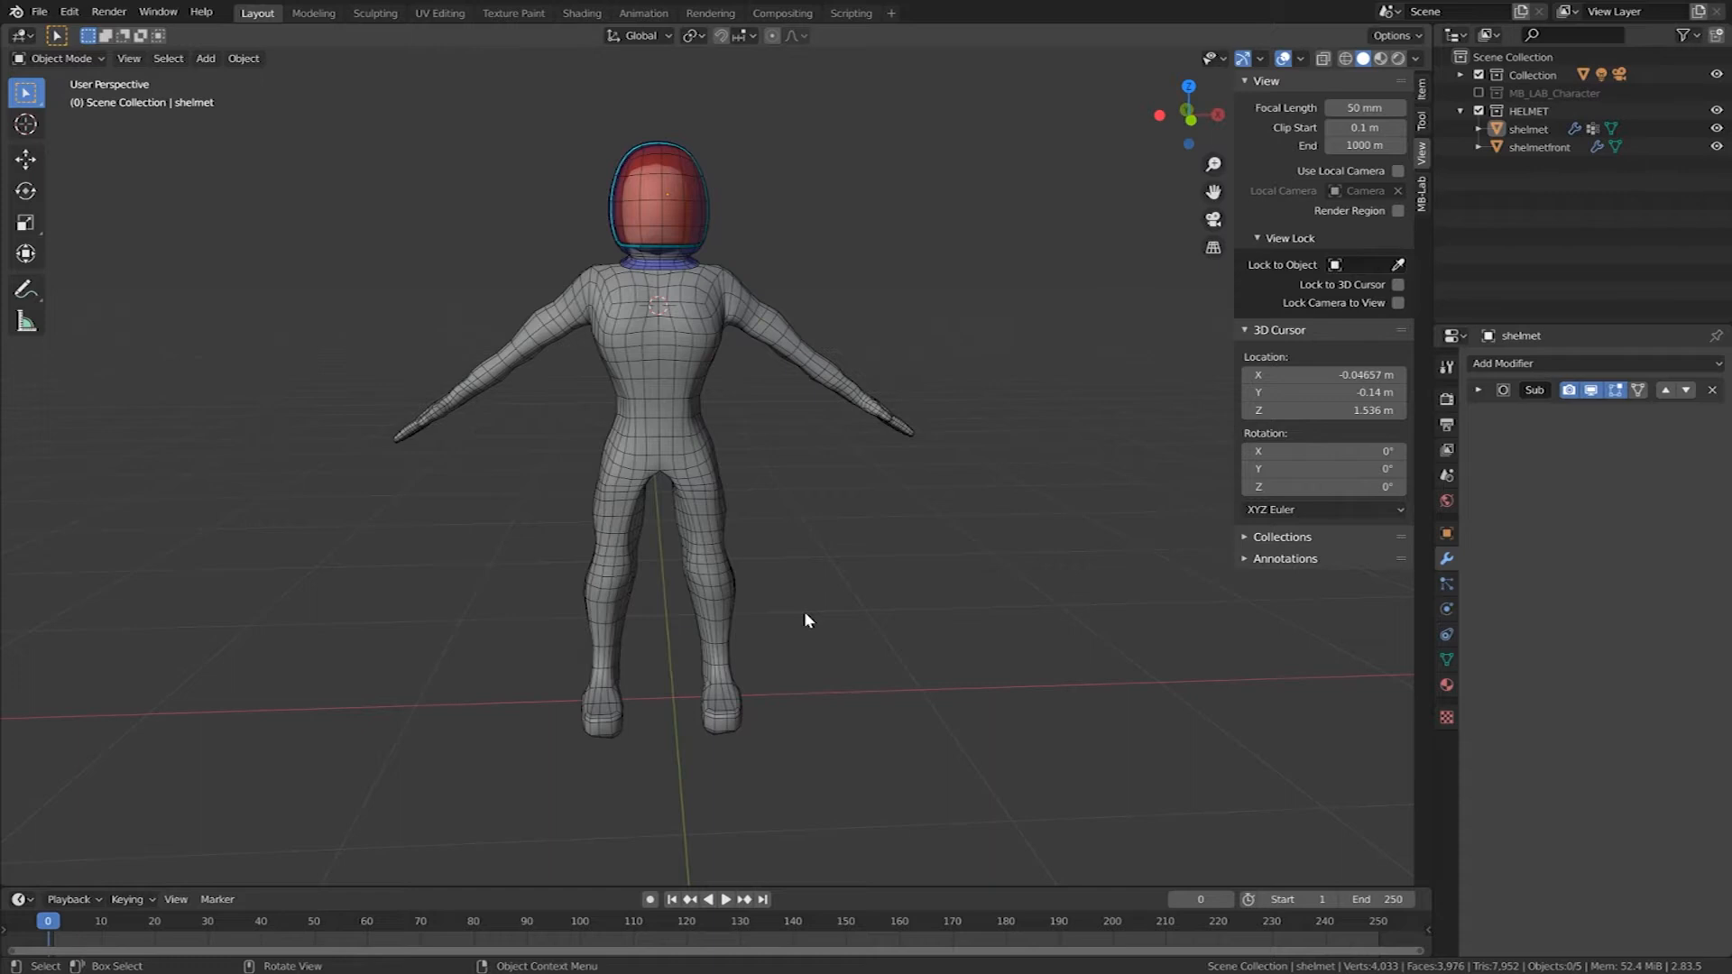
{"action": "key", "text": "ctrl+s"}
{"action": "left_click", "coordinate": [703, 620]}
{"action": "key", "text": "KP_1"}
{"action": "key", "text": "KP_Decimal"}
{"action": "right_click", "coordinate": [704, 623]}
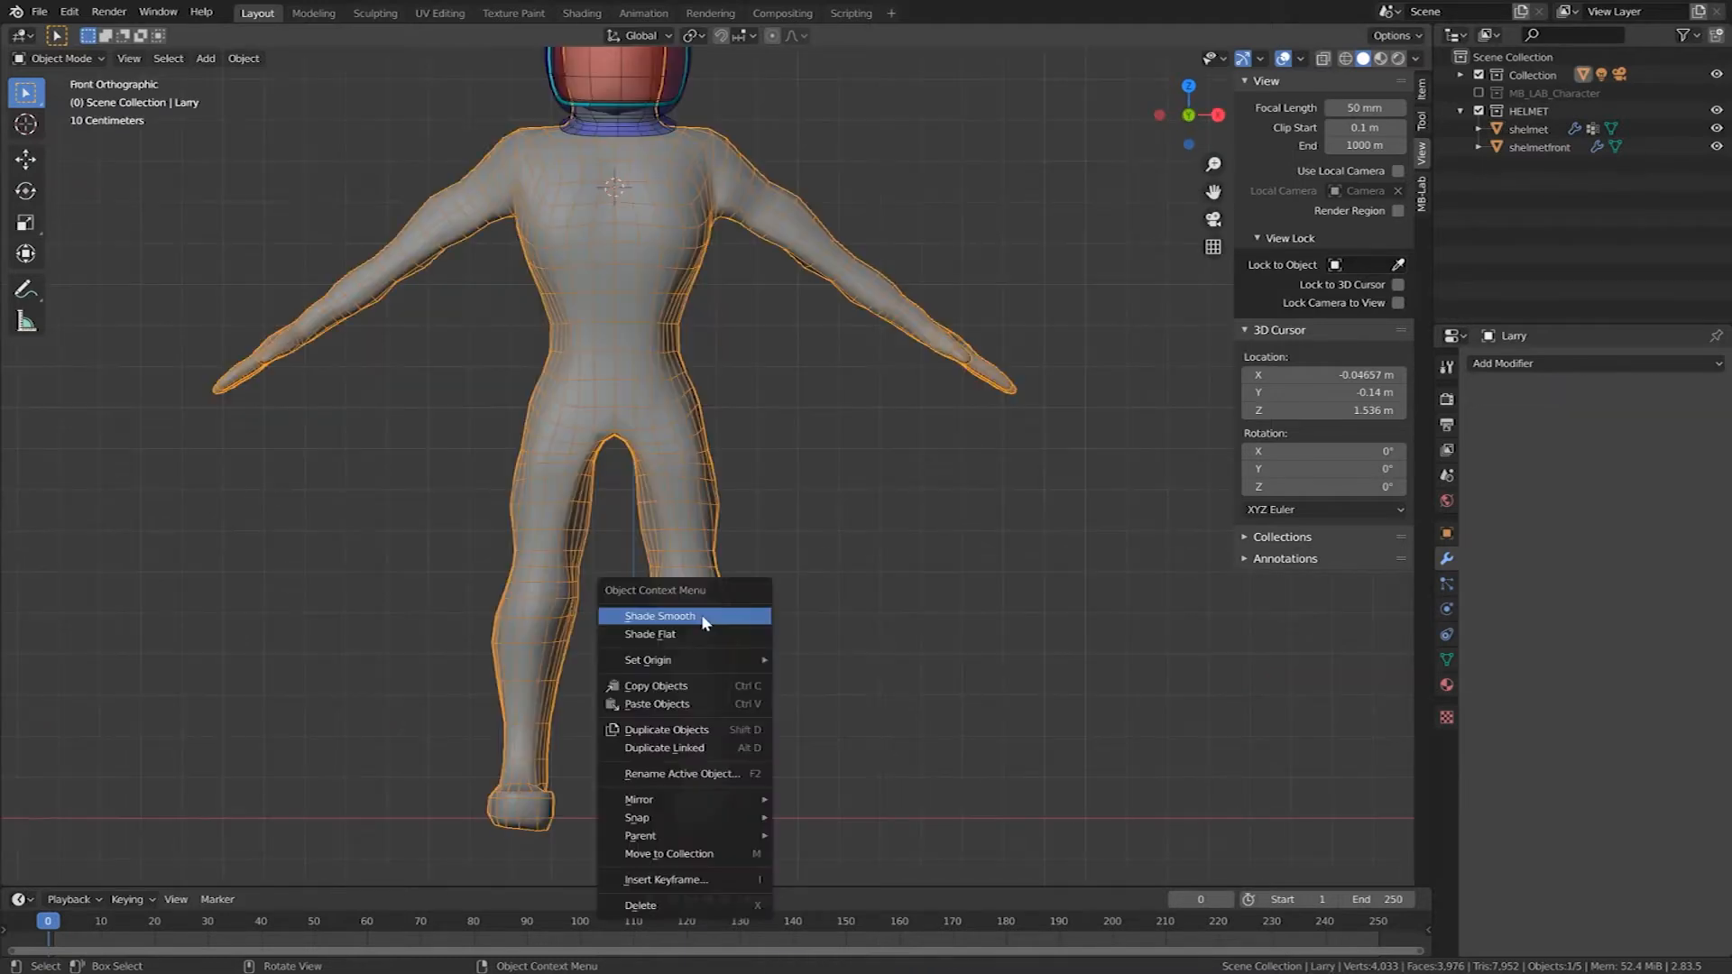
{"action": "left_click", "coordinate": [705, 619]}
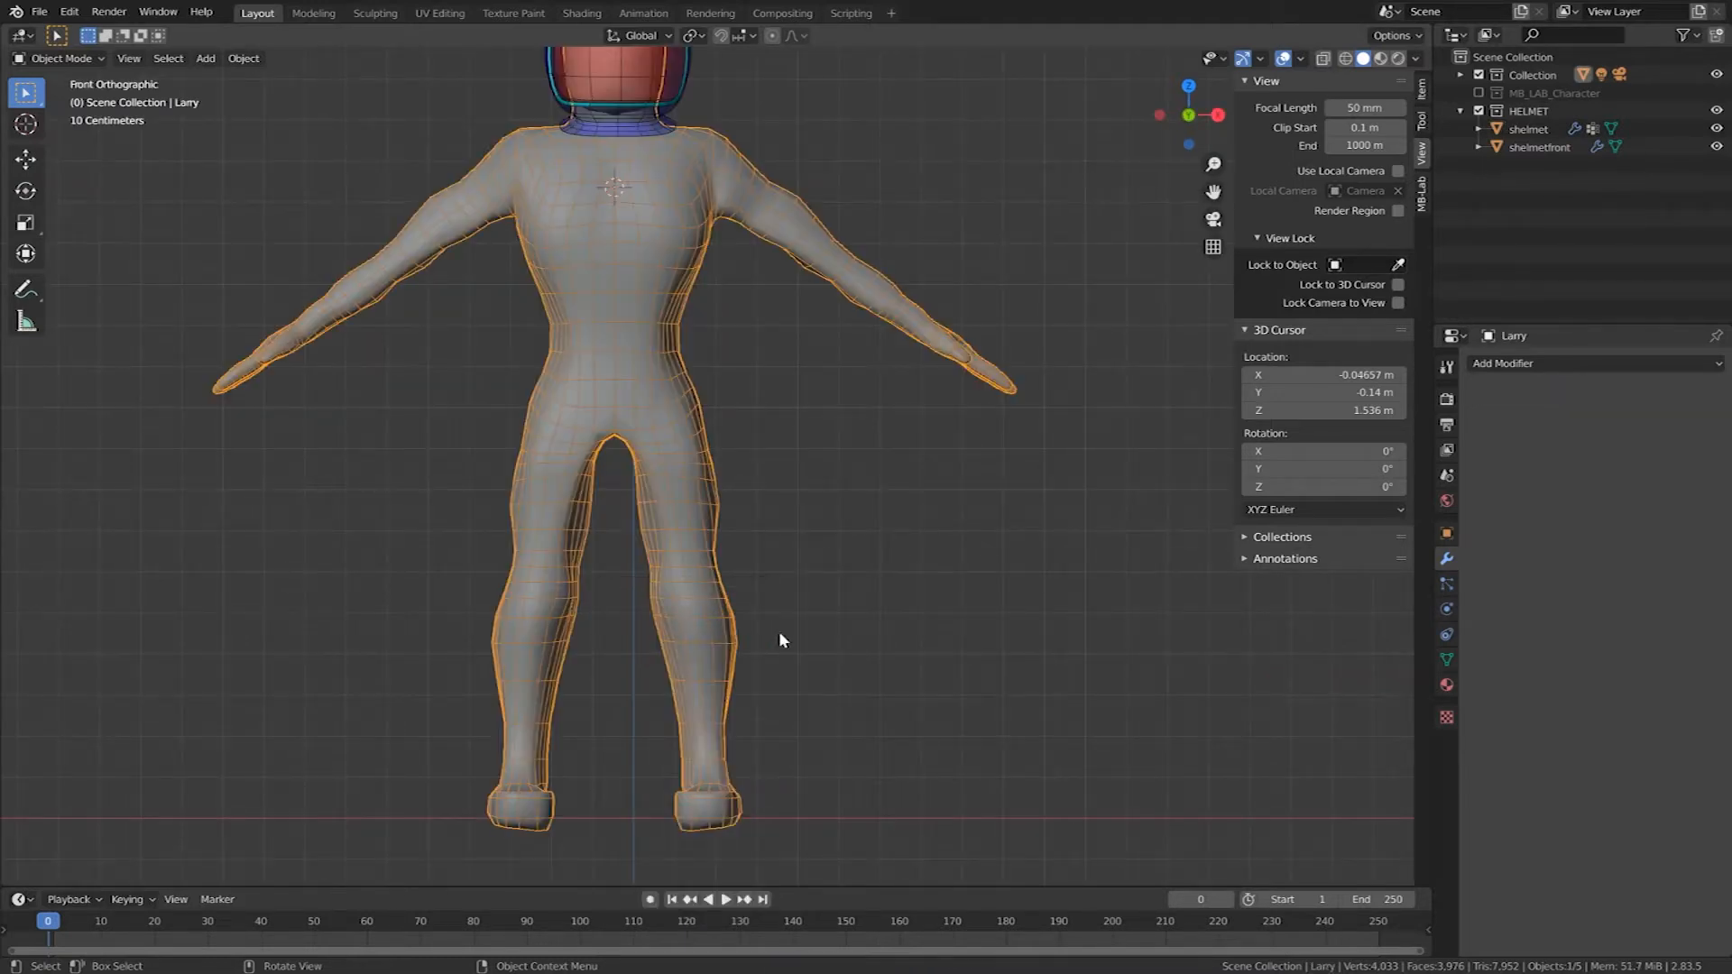
{"action": "mouse_move", "coordinate": [794, 636]}
{"action": "middle_mouse_down"}
{"action": "mouse_move", "coordinate": [801, 623]}
{"action": "mouse_move", "coordinate": [798, 689]}
{"action": "mouse_move", "coordinate": [776, 649]}
{"action": "mouse_move", "coordinate": [806, 667]}
{"action": "mouse_move", "coordinate": [798, 623]}
{"action": "middle_mouse_up"}
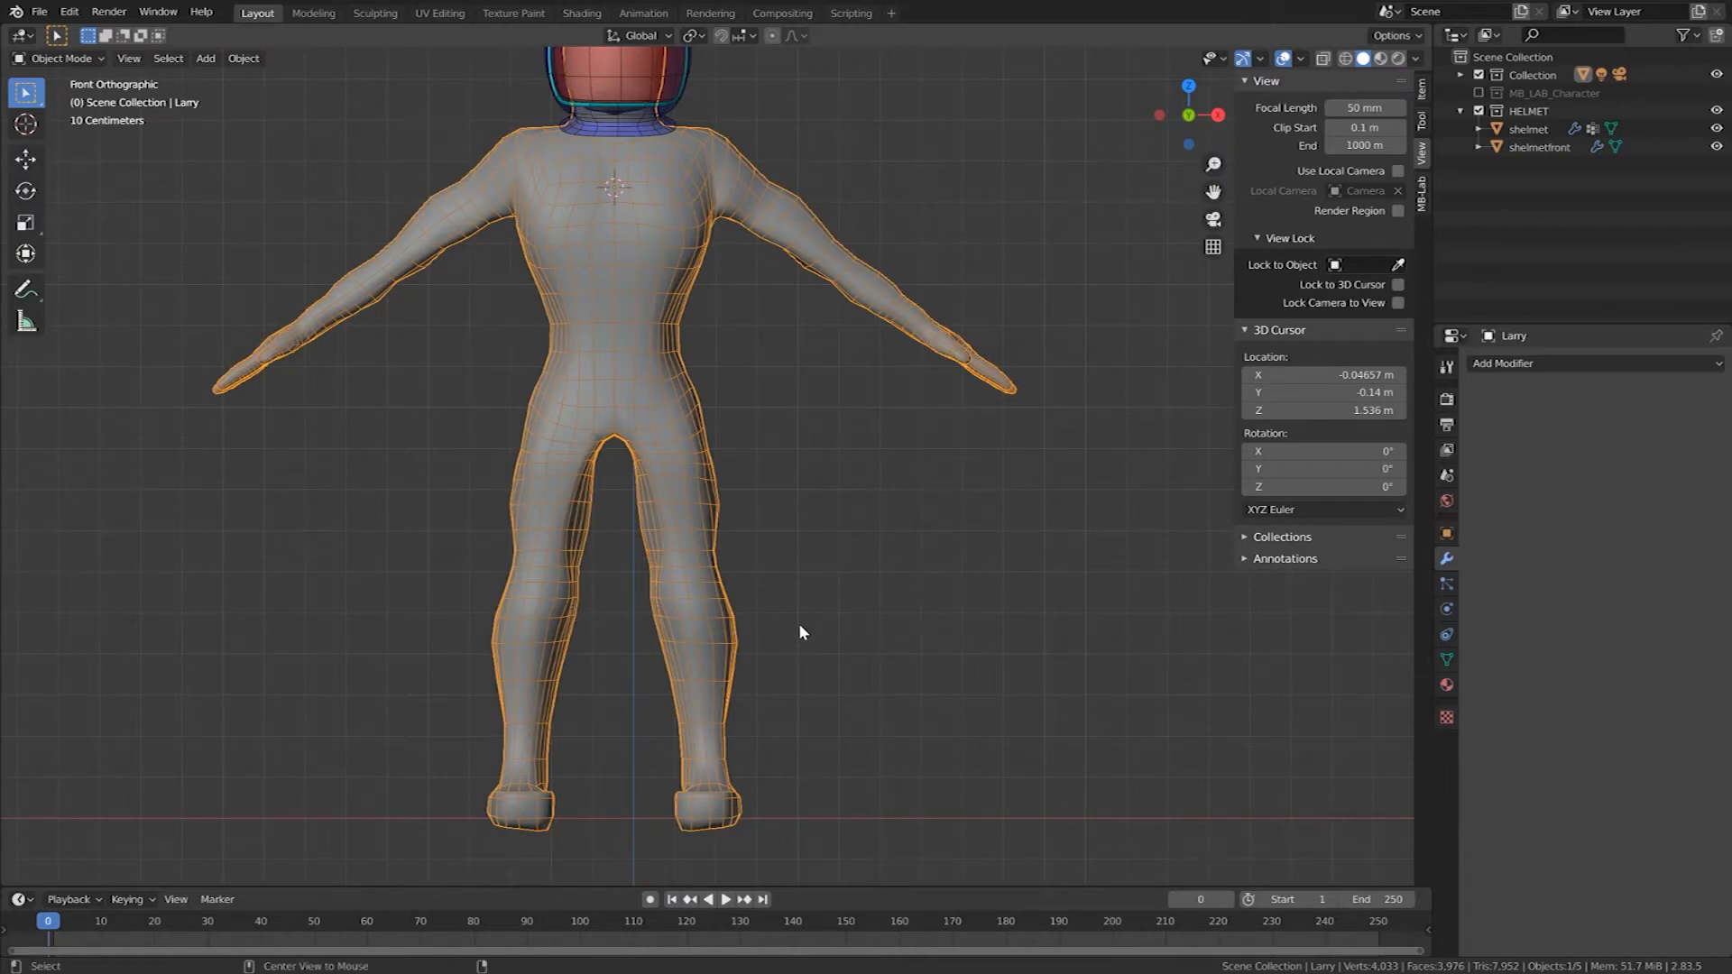
{"action": "middle_click_drag", "start_coordinate": [945, 605], "coordinate": [883, 569]}
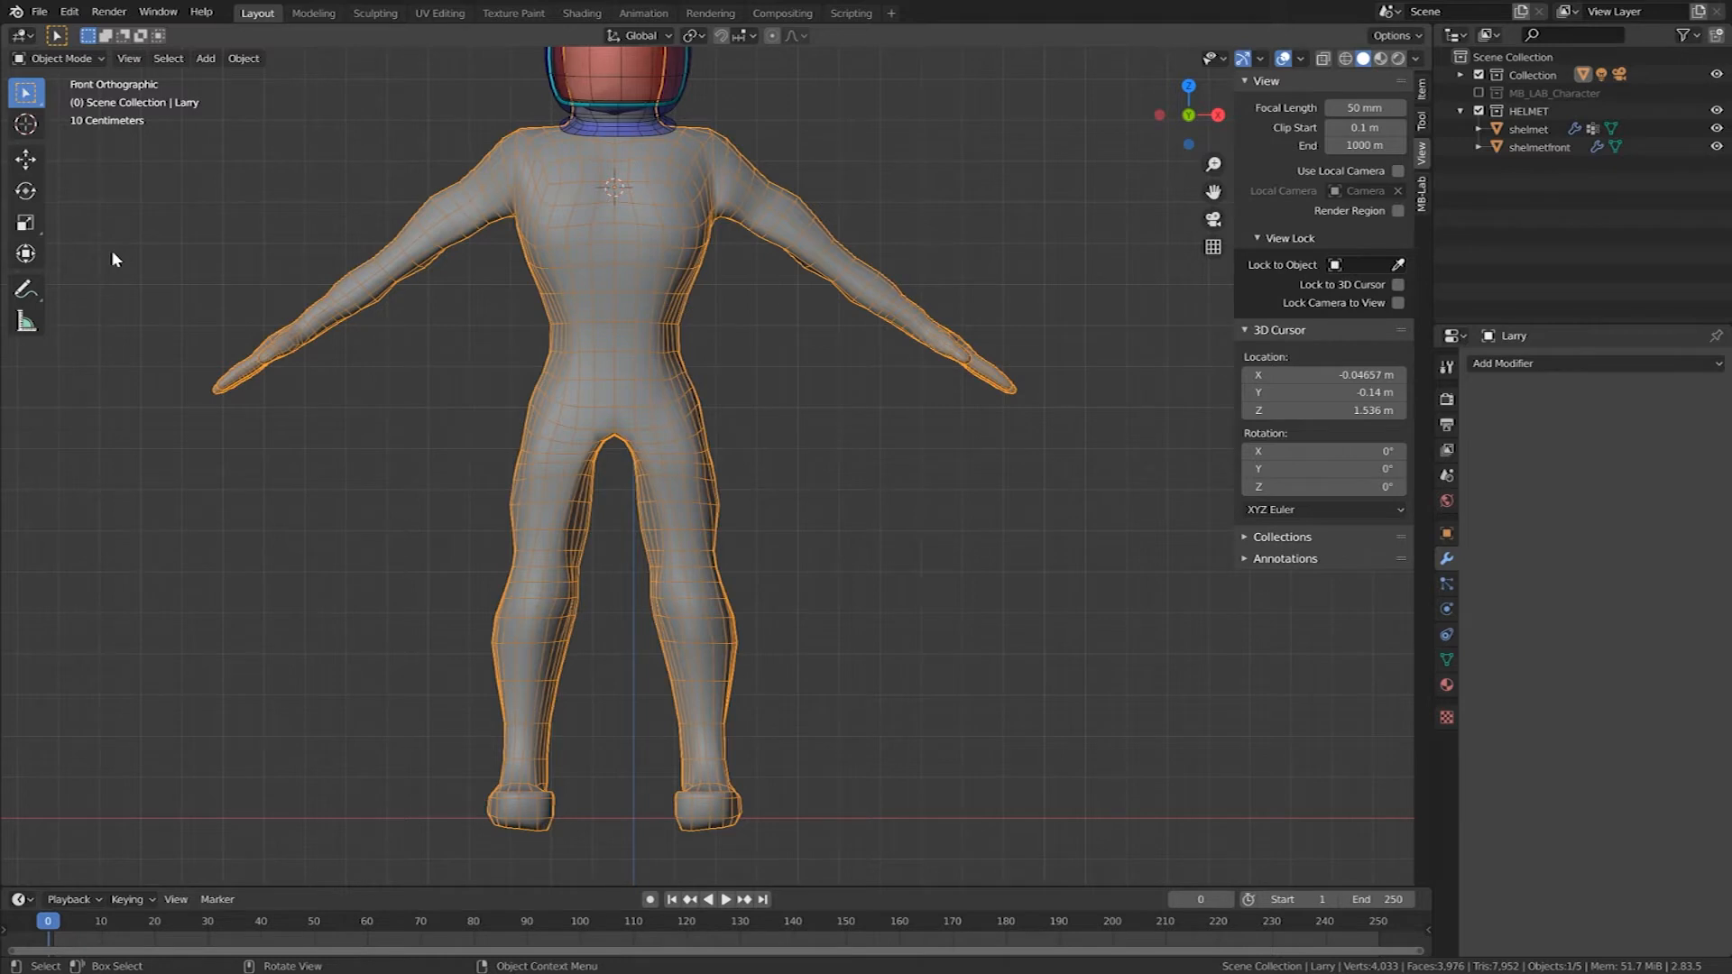
Step: Select all faces of both lower legs below the knees in Edit Mode, with X-ray on to include the back faces
{"action": "key", "text": "Tab"}
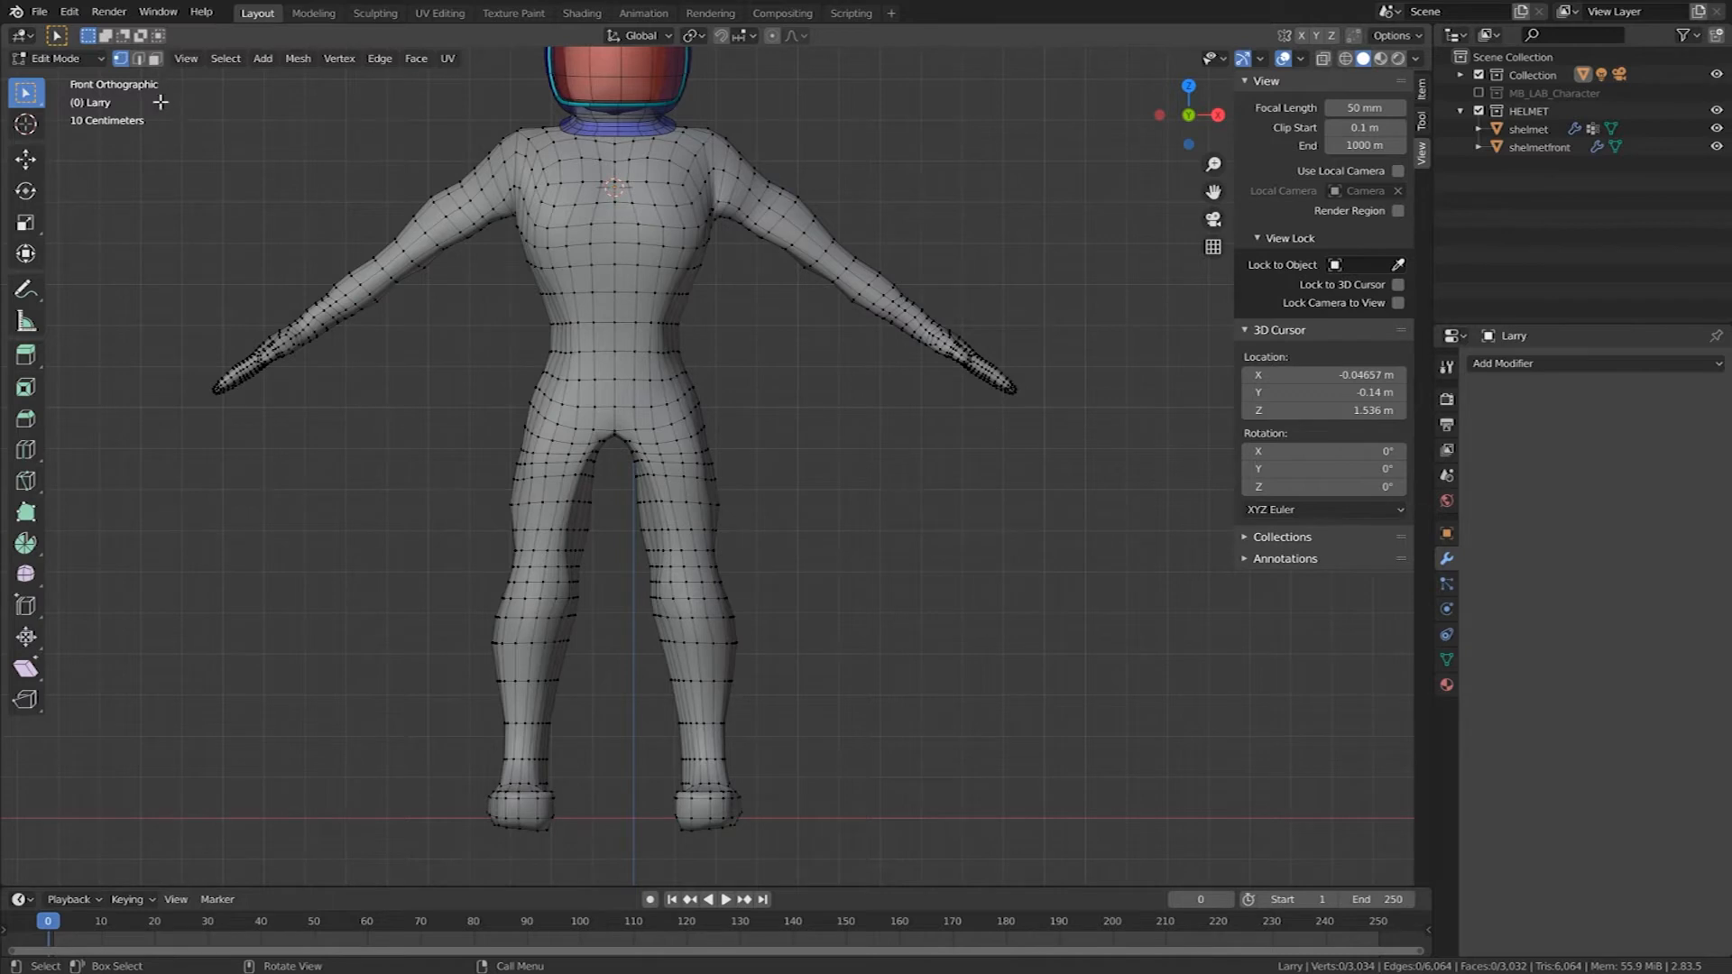
{"action": "key", "text": "3"}
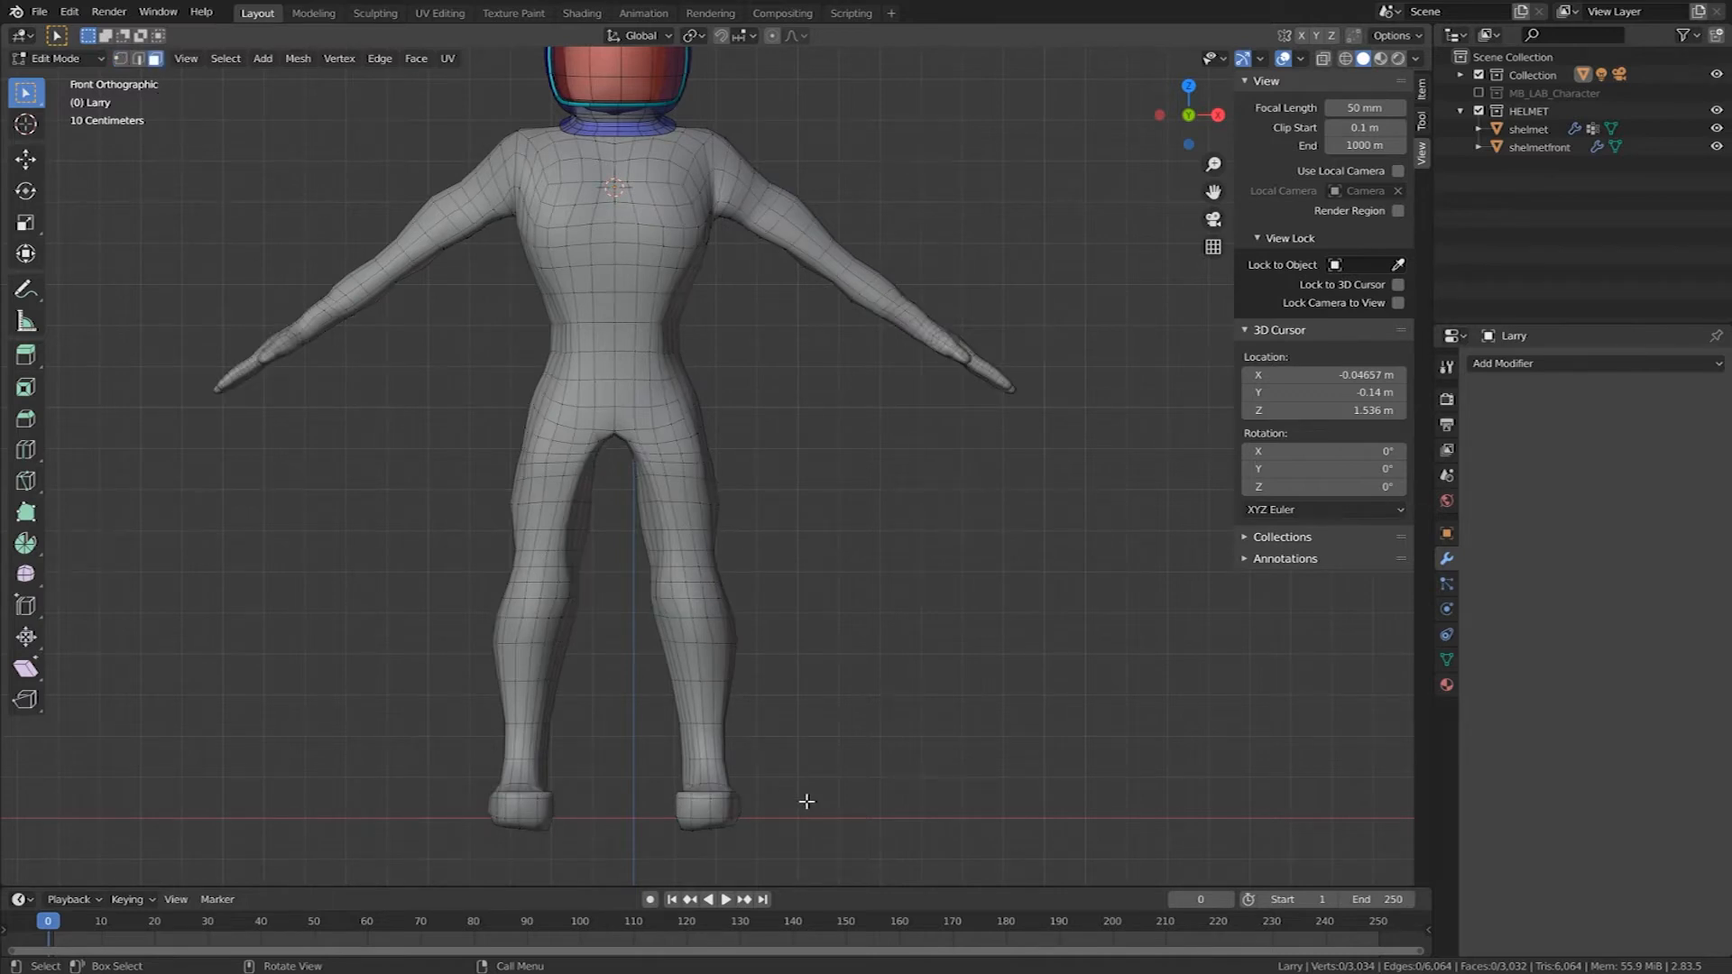
{"action": "left_click_drag", "start_coordinate": [837, 839], "coordinate": [406, 599]}
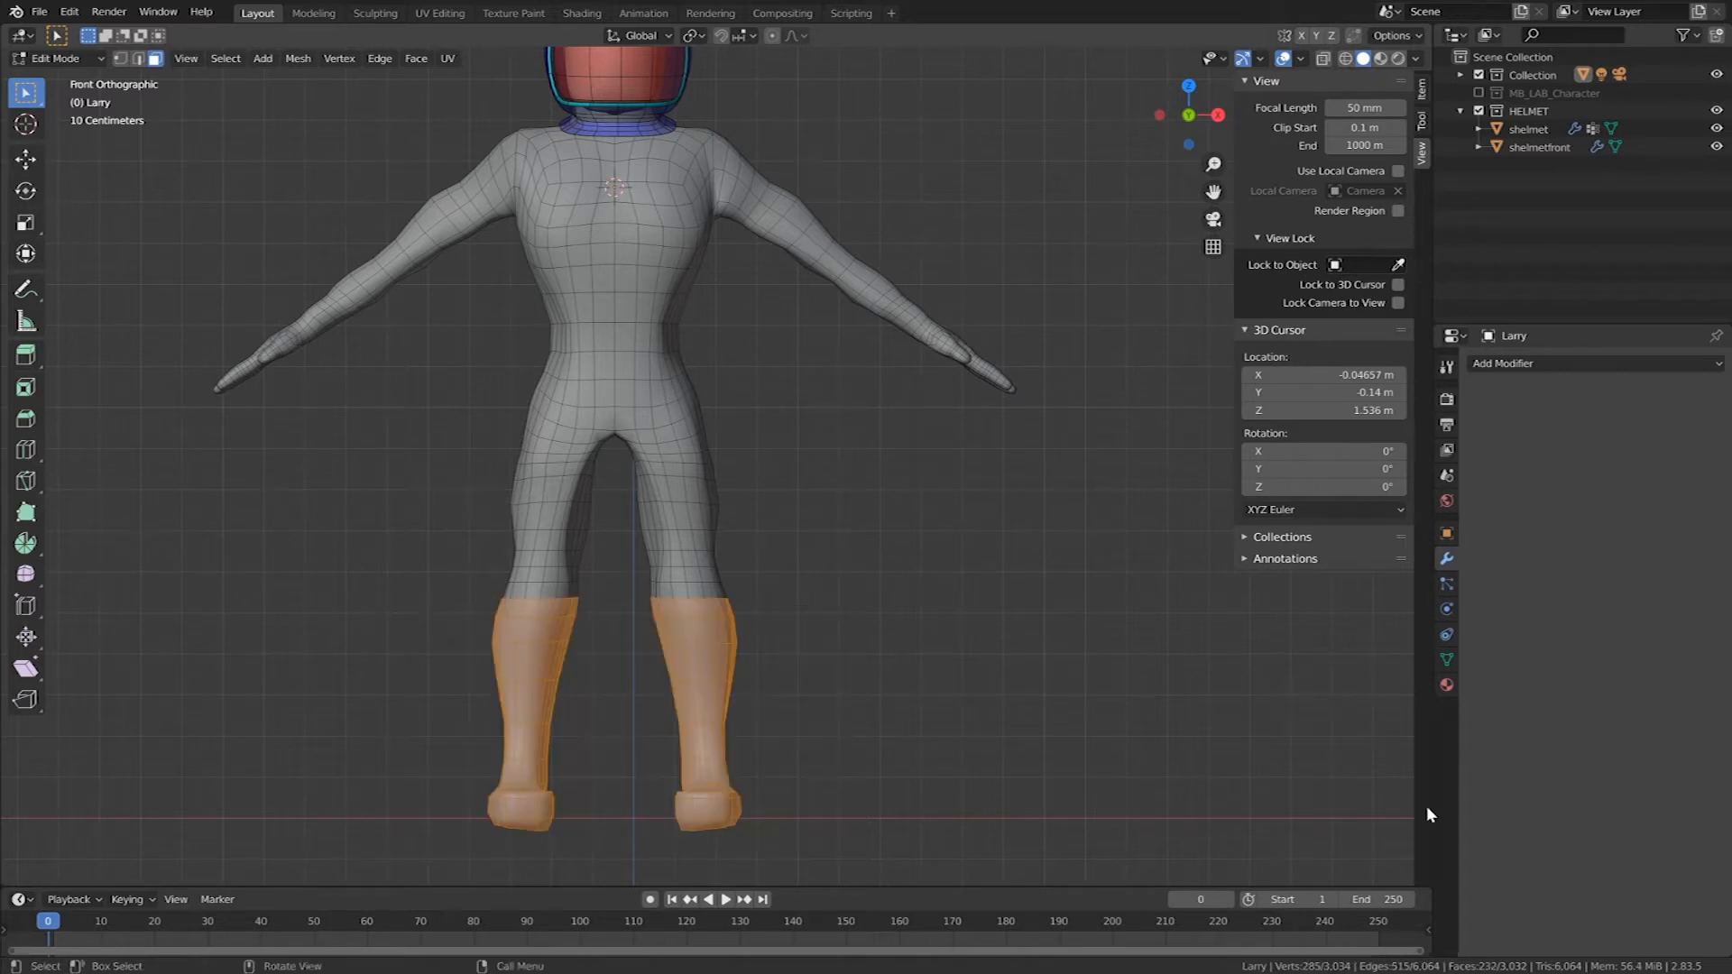
{"action": "middle_click_drag", "start_coordinate": [1085, 737], "coordinate": [886, 708]}
{"action": "key", "text": "shift+space"}
{"action": "key", "text": "g"}
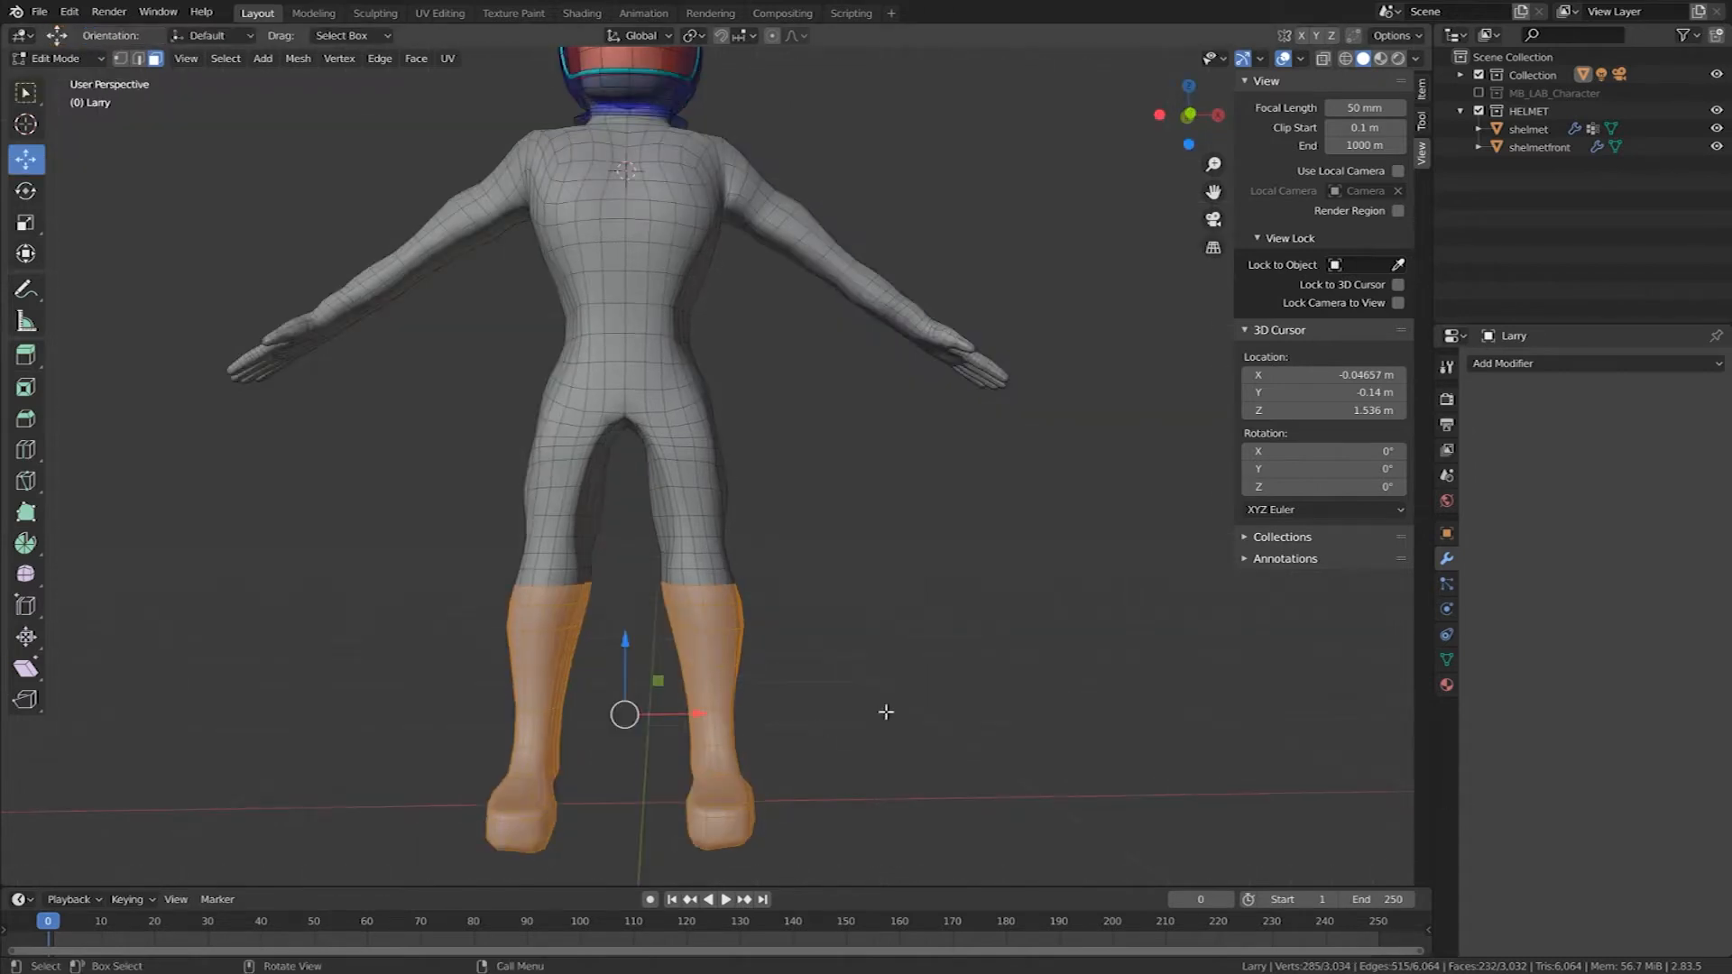
{"action": "left_click", "coordinate": [1324, 60]}
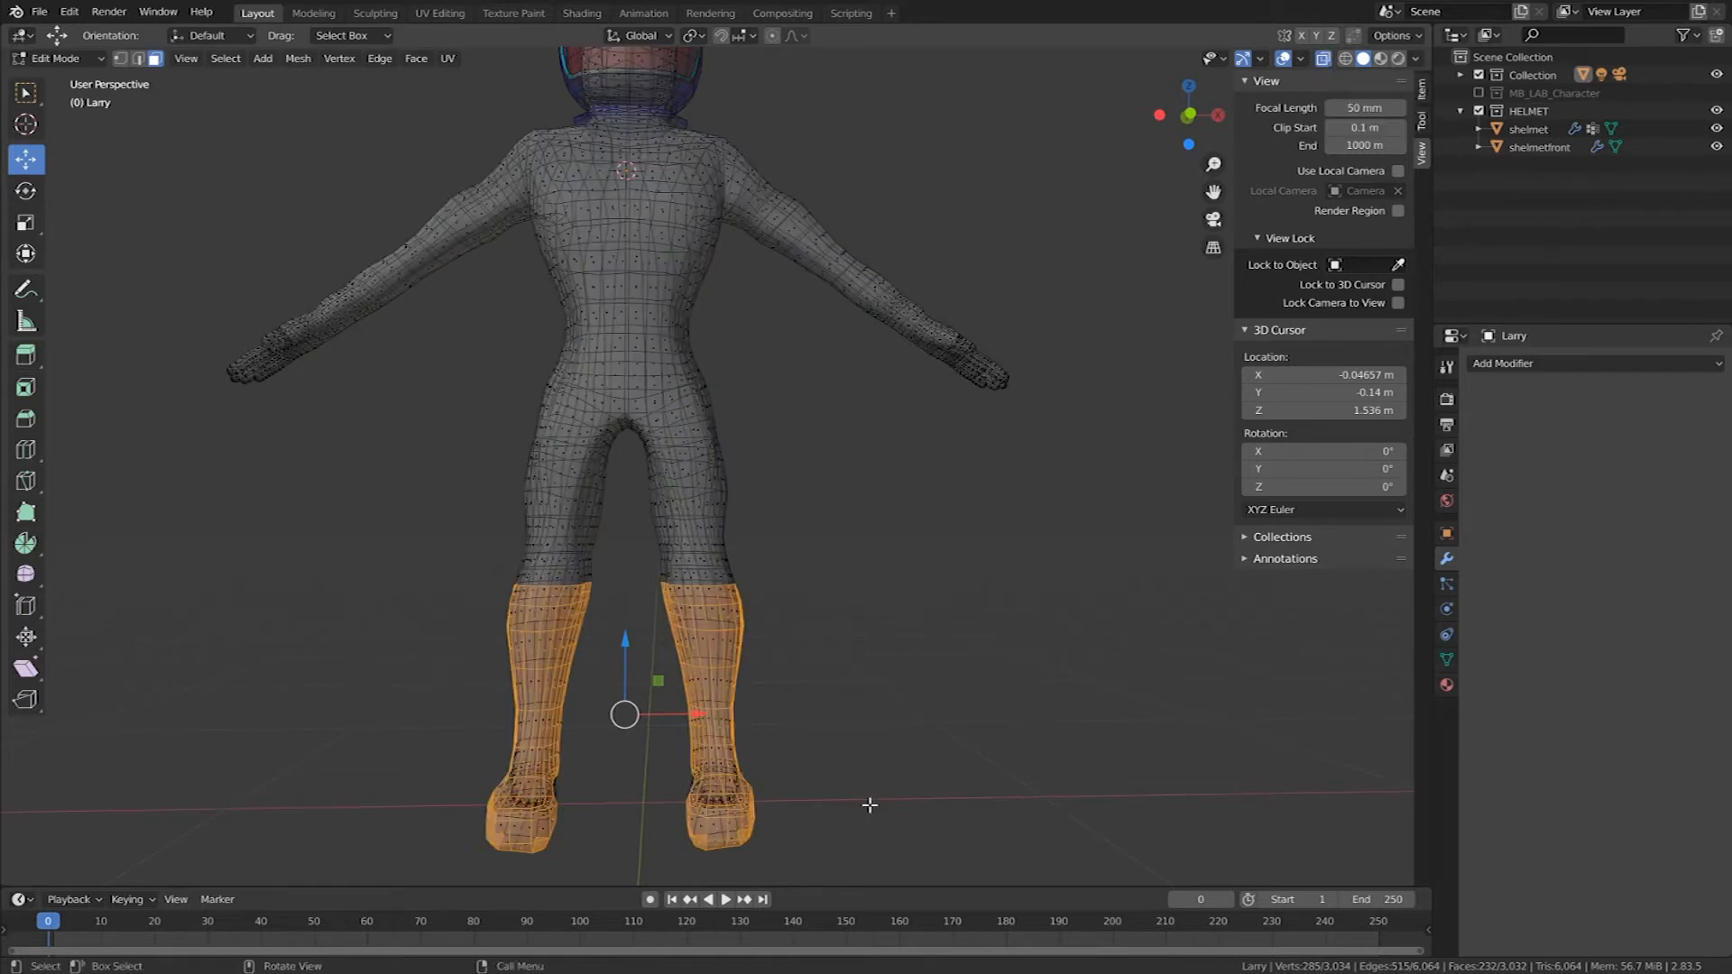
{"action": "middle_click_drag", "start_coordinate": [870, 805], "coordinate": [855, 847], "text": "alt"}
{"action": "left_click_drag", "start_coordinate": [930, 807], "coordinate": [418, 575]}
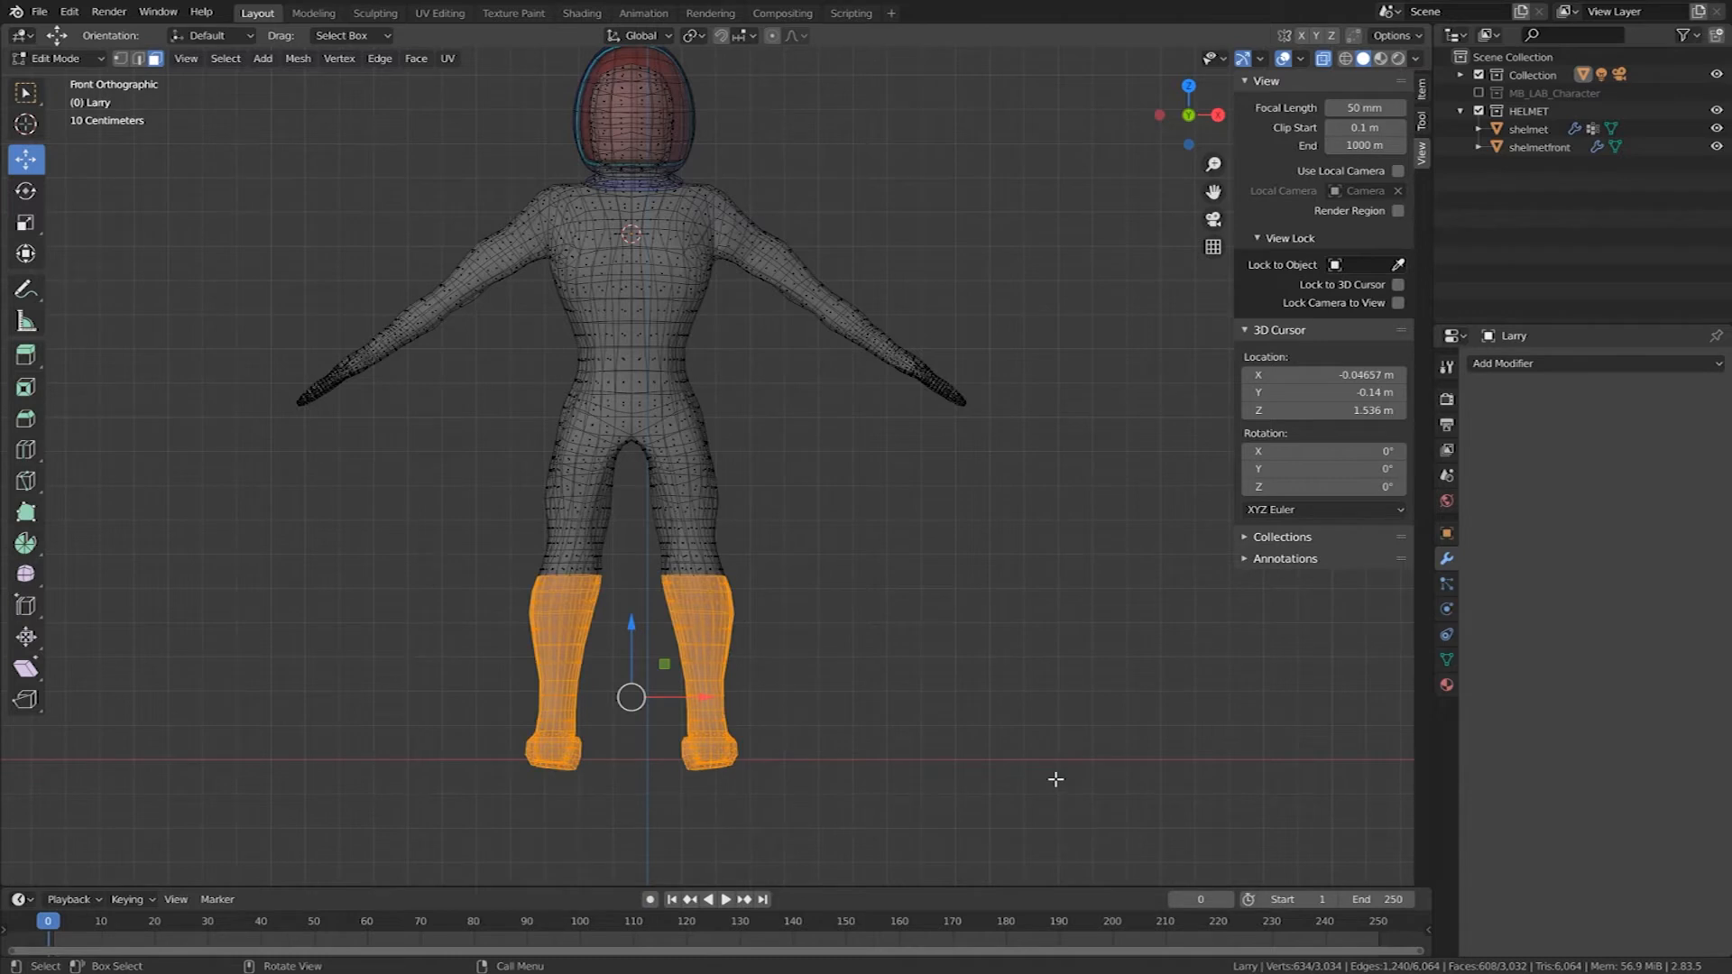
Step: Split the lower-leg faces from the body mesh and move them slightly down along Z to leave a gap
{"action": "key", "text": "y"}
{"action": "left_click_drag", "start_coordinate": [630, 625], "coordinate": [631, 645]}
{"action": "mouse_move", "coordinate": [842, 665]}
{"action": "middle_mouse_down"}
{"action": "mouse_move", "coordinate": [781, 689]}
{"action": "mouse_move", "coordinate": [681, 665]}
{"action": "mouse_move", "coordinate": [730, 683]}
{"action": "mouse_move", "coordinate": [839, 677]}
{"action": "middle_mouse_up"}
{"action": "left_click", "coordinate": [839, 676]}
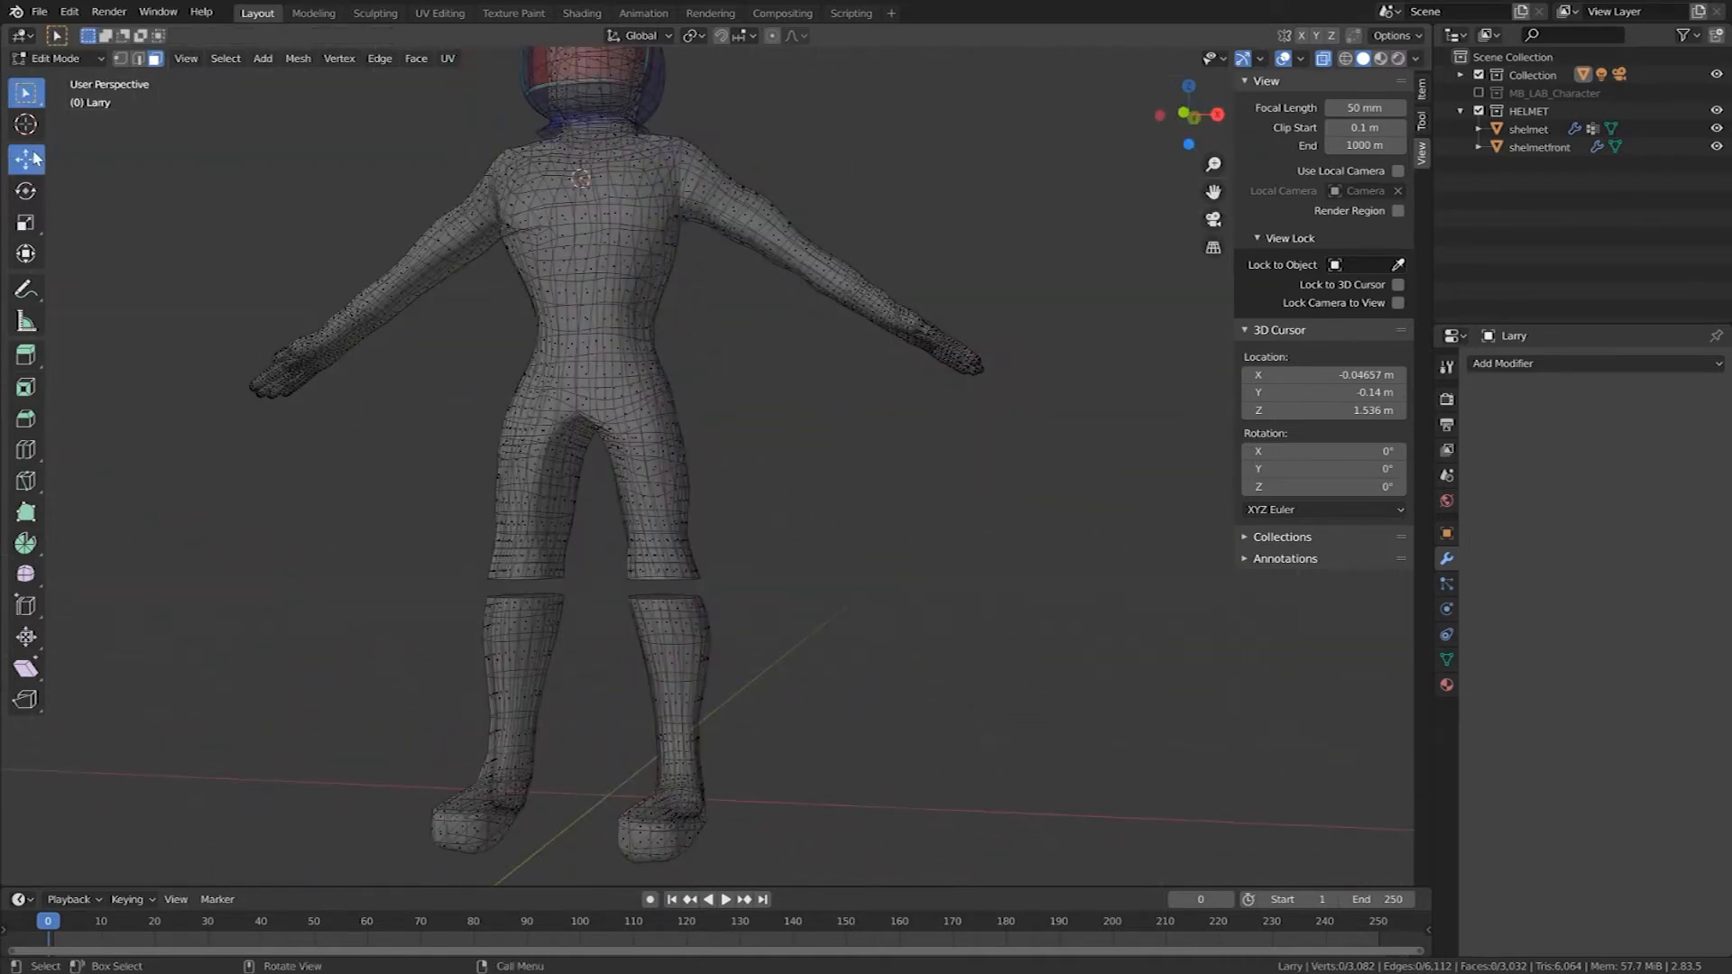
Step: Separate both lower legs by selection into their own object and return to Object Mode to check the two parts
{"action": "left_click_drag", "start_coordinate": [806, 868], "coordinate": [275, 593]}
{"action": "key", "text": "p"}
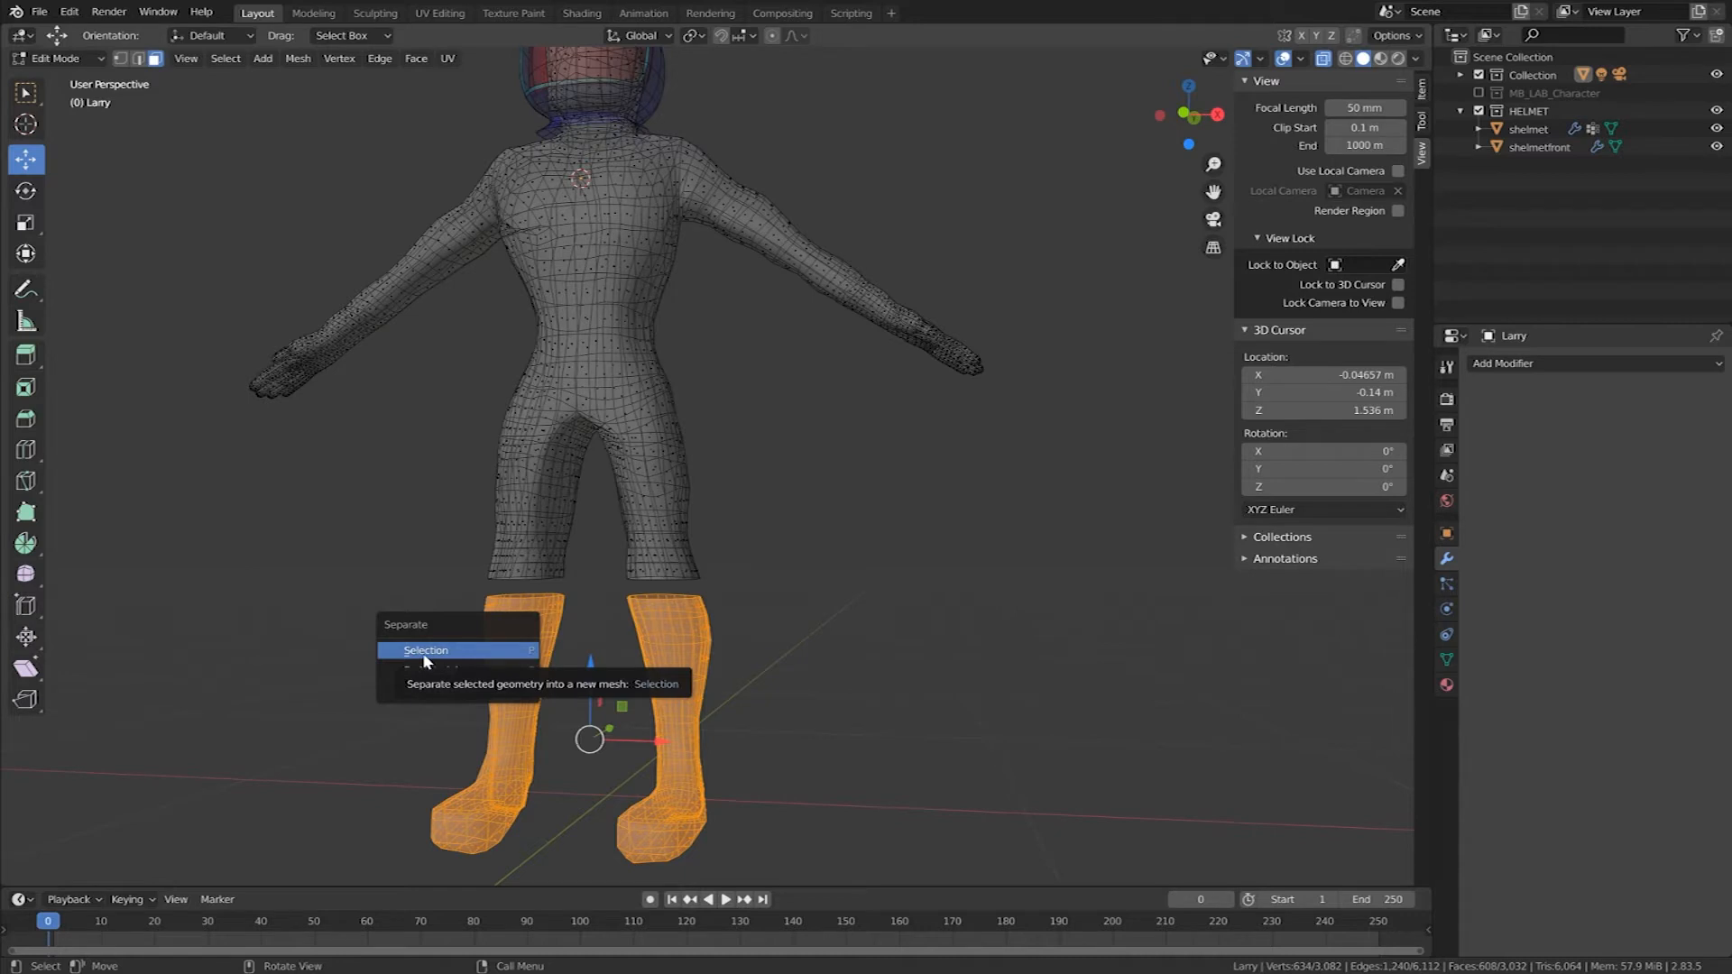
{"action": "left_click", "coordinate": [417, 651]}
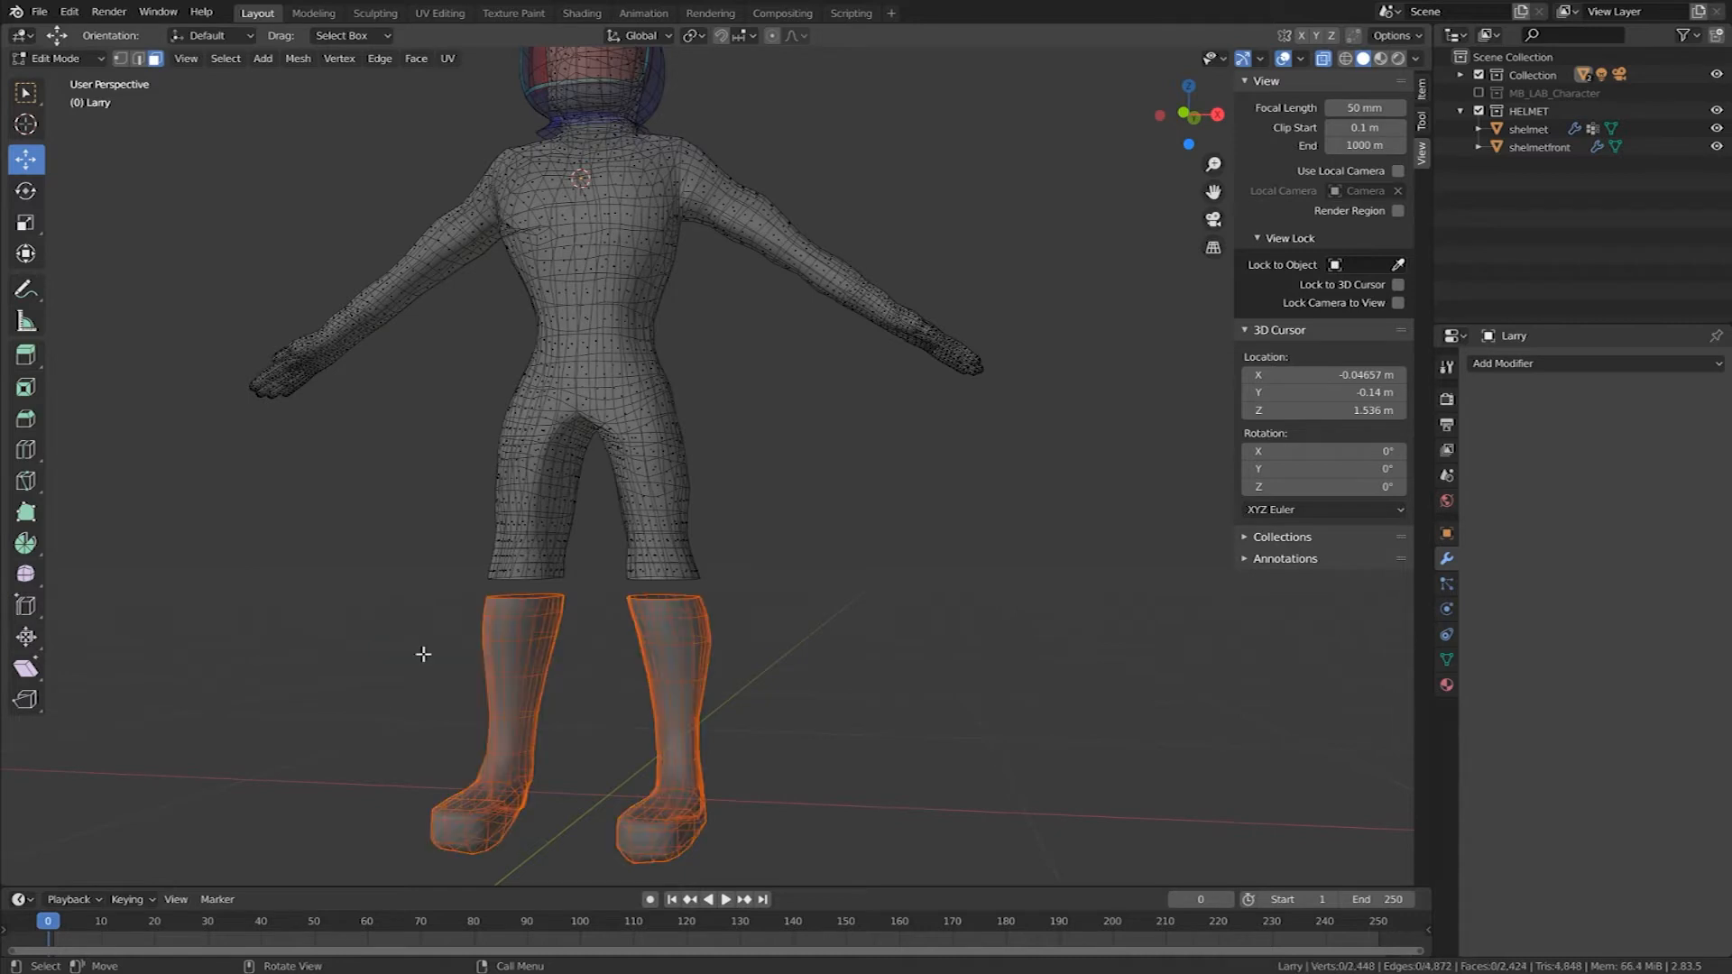
{"action": "right_click", "coordinate": [538, 656]}
{"action": "key", "text": "w"}
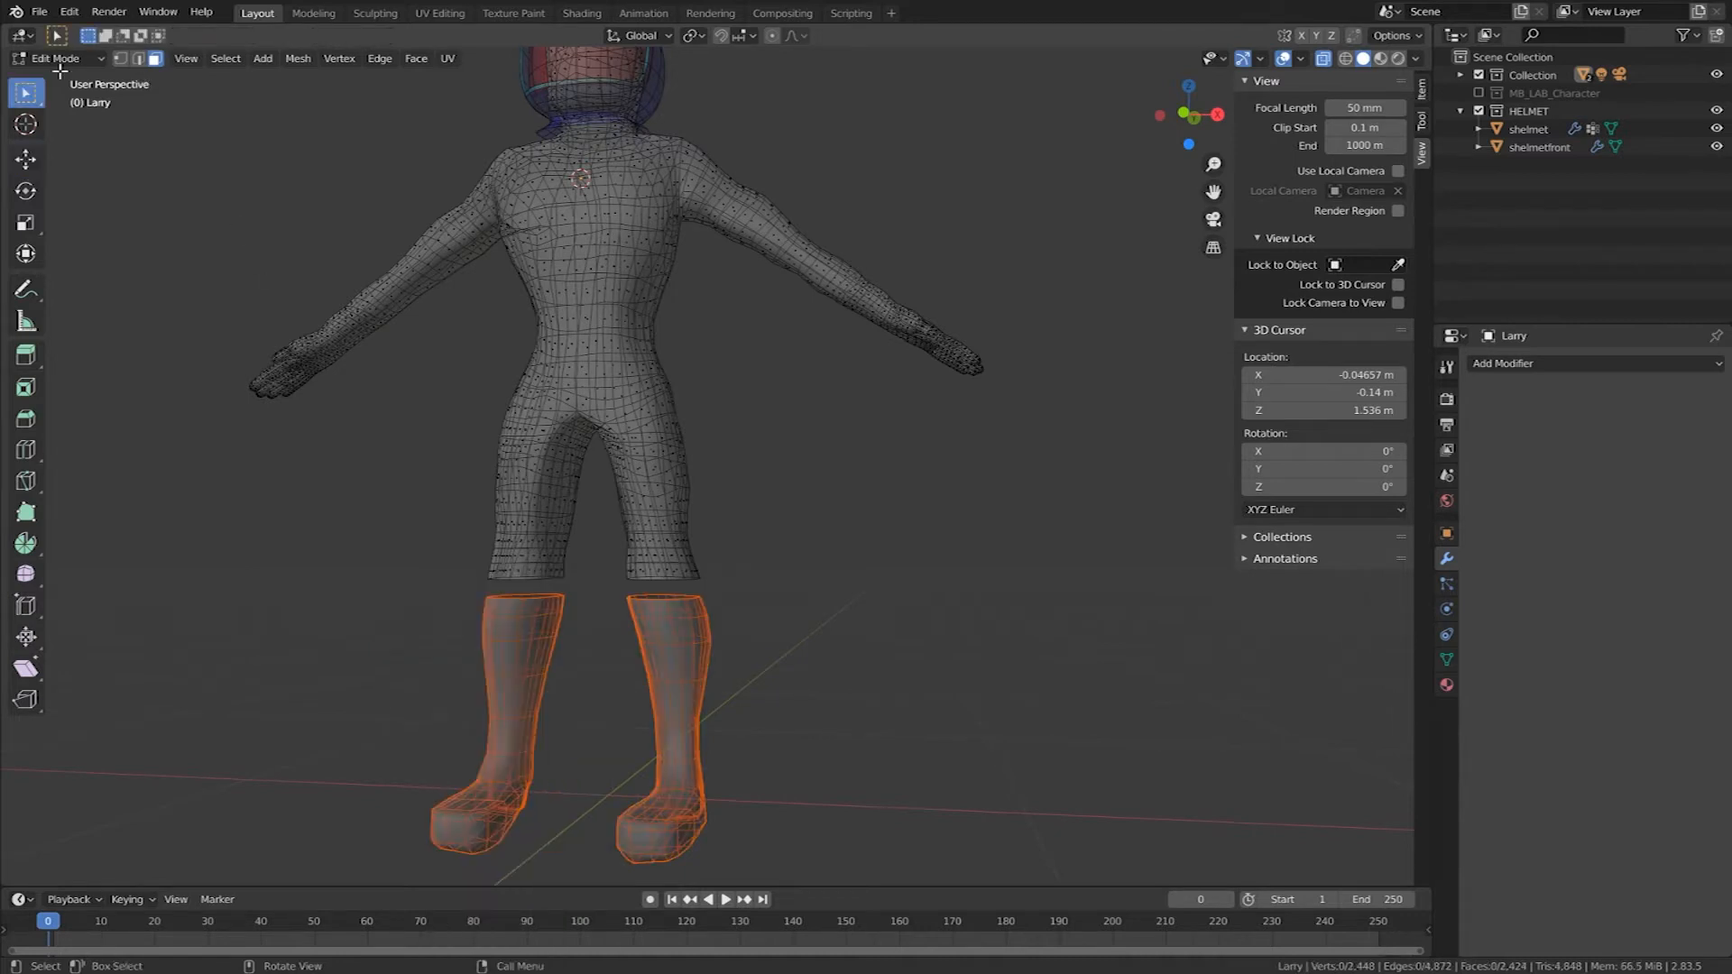
{"action": "left_click", "coordinate": [46, 60]}
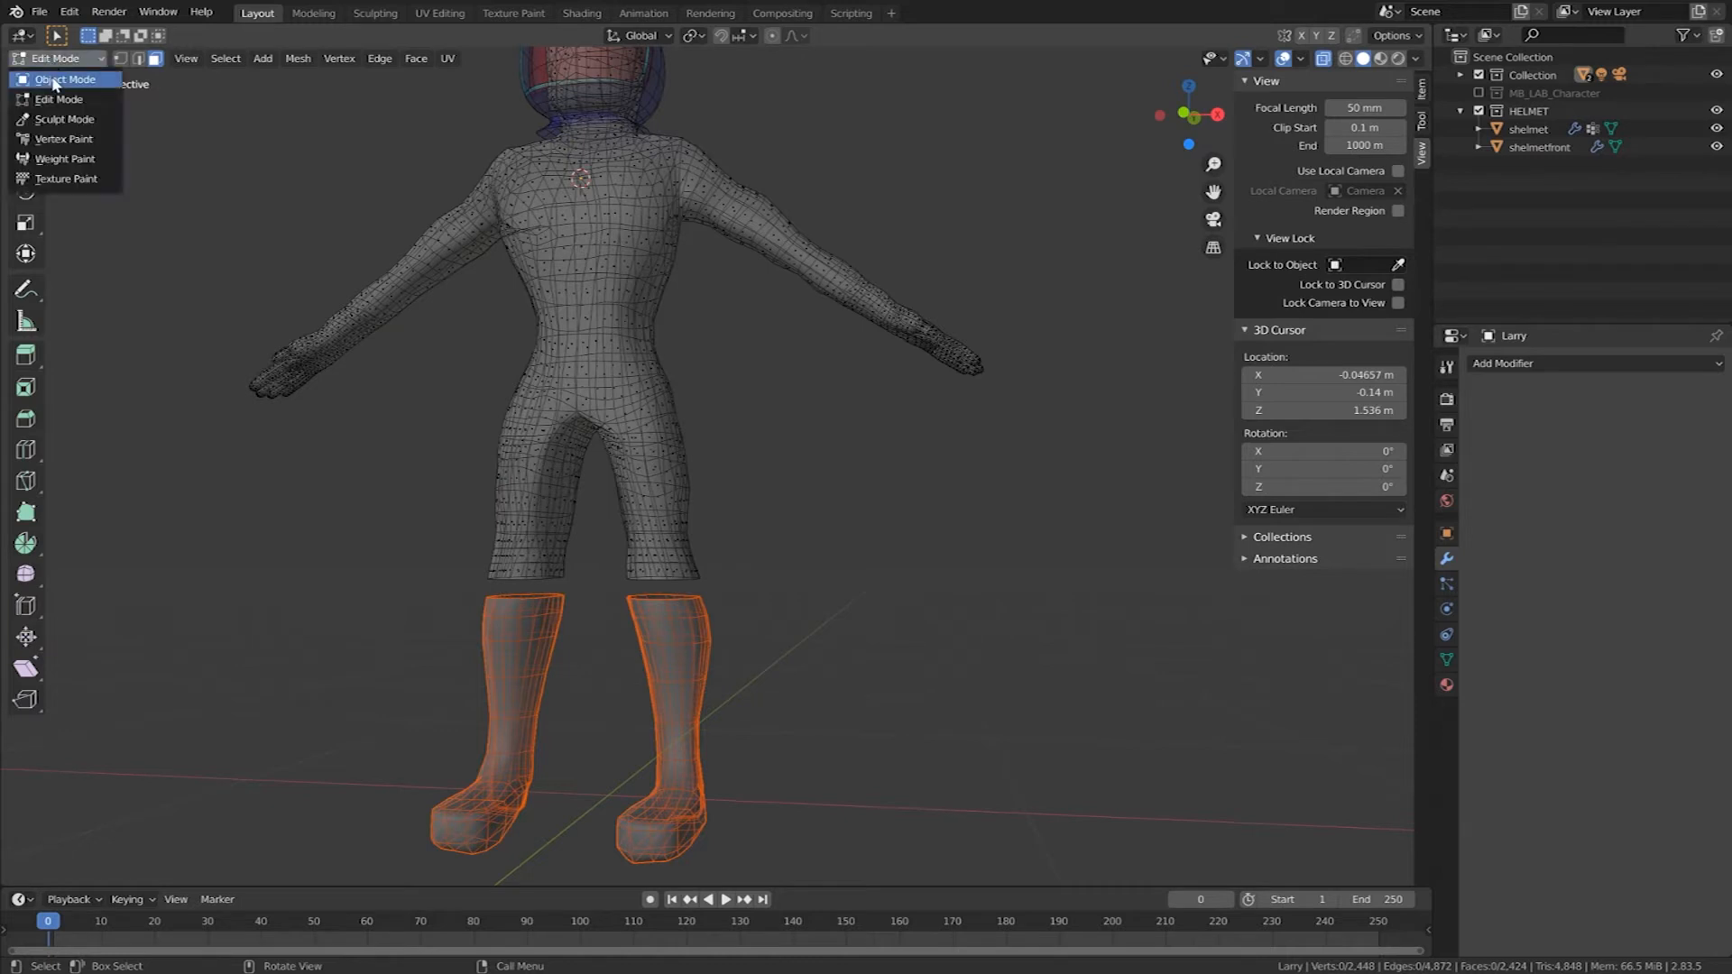
{"action": "left_click", "coordinate": [45, 69]}
{"action": "left_click", "coordinate": [753, 638]}
{"action": "left_click", "coordinate": [705, 642]}
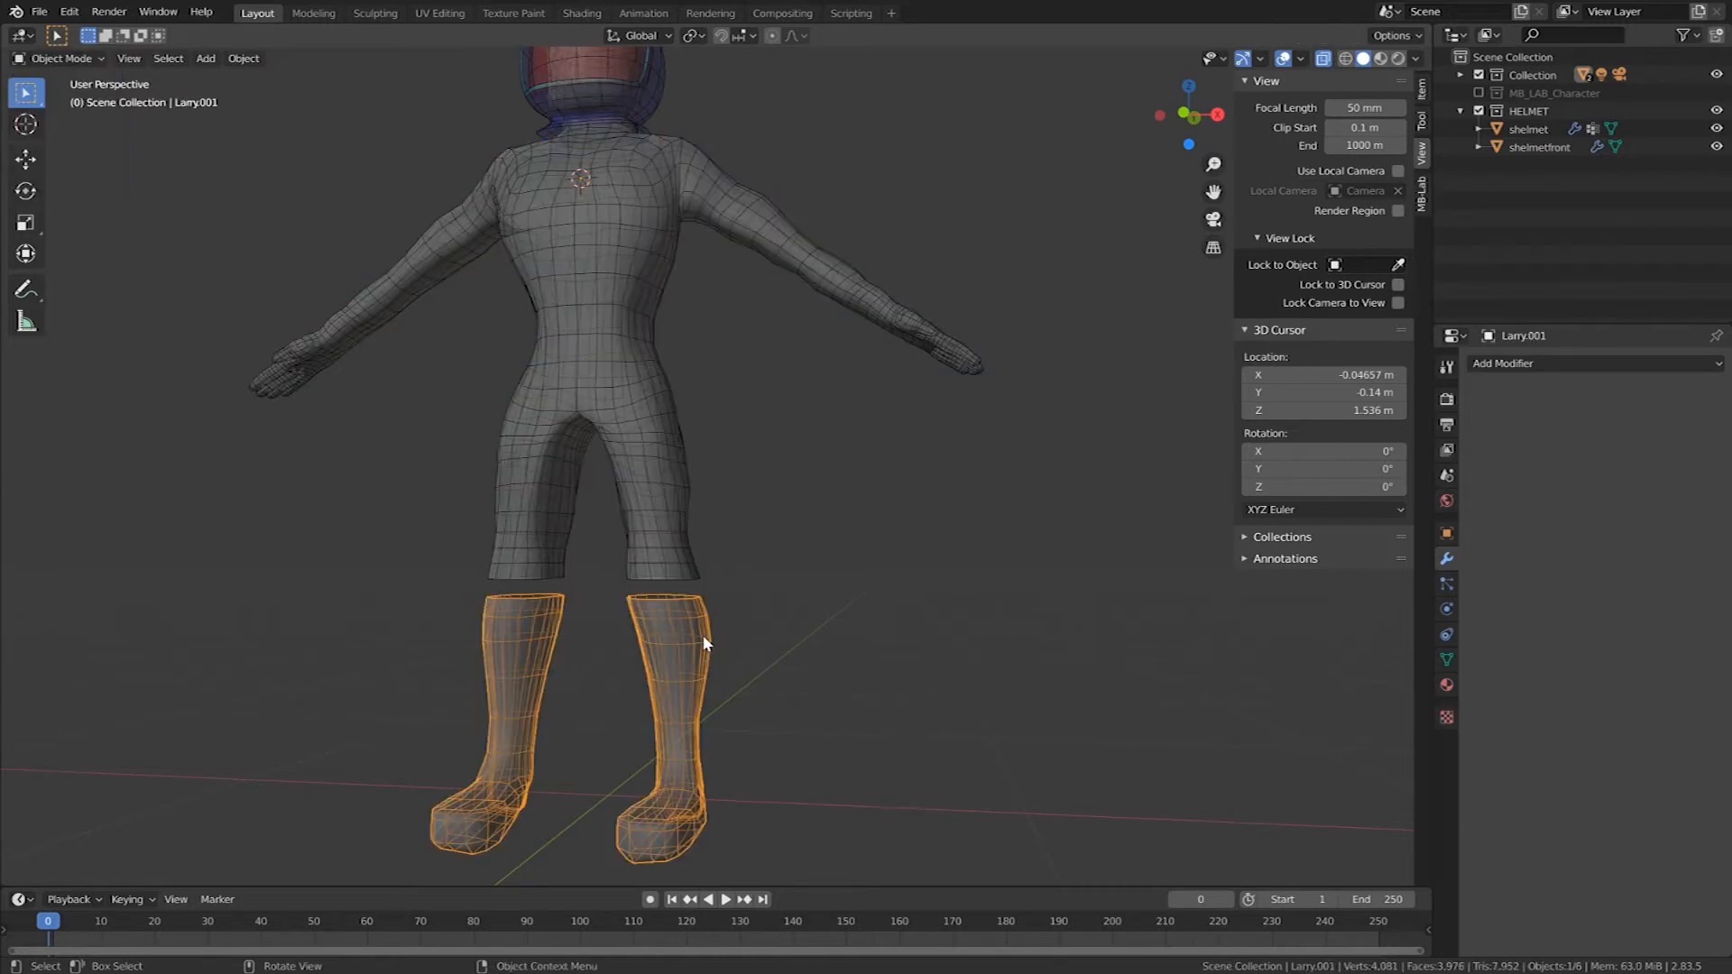
{"action": "left_click", "coordinate": [662, 537]}
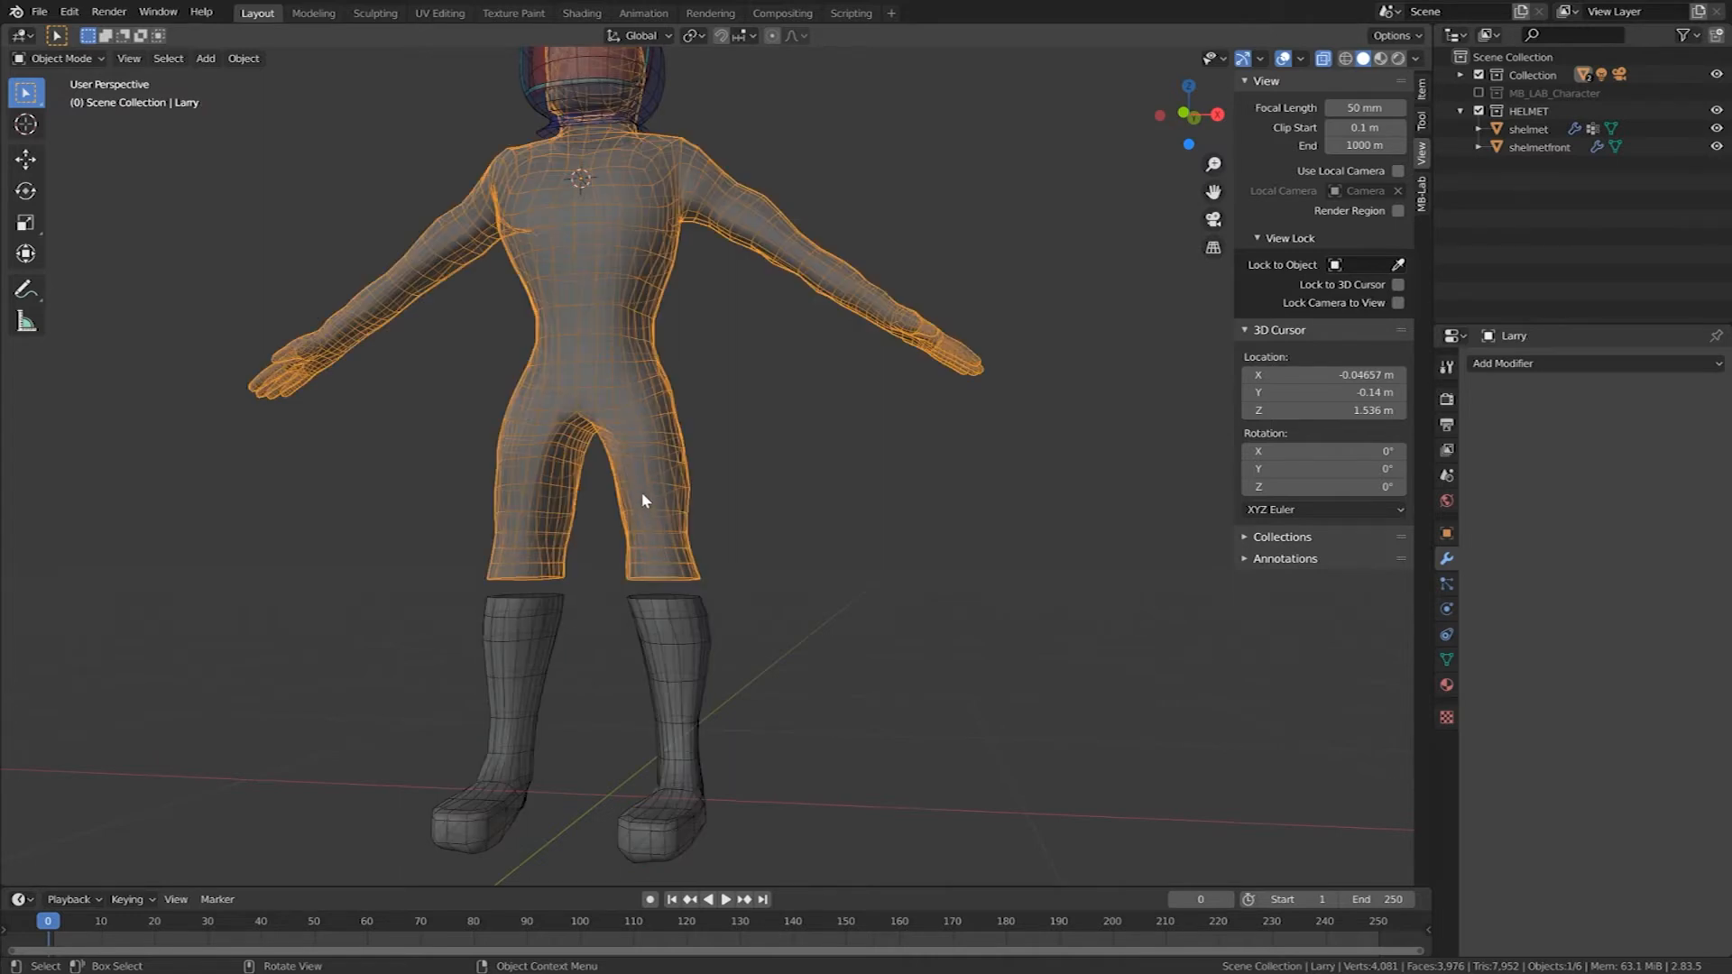
Step: Expand the main collection in the outliner and rename the separated lower-leg object as Boots
{"action": "left_click", "coordinate": [1460, 74]}
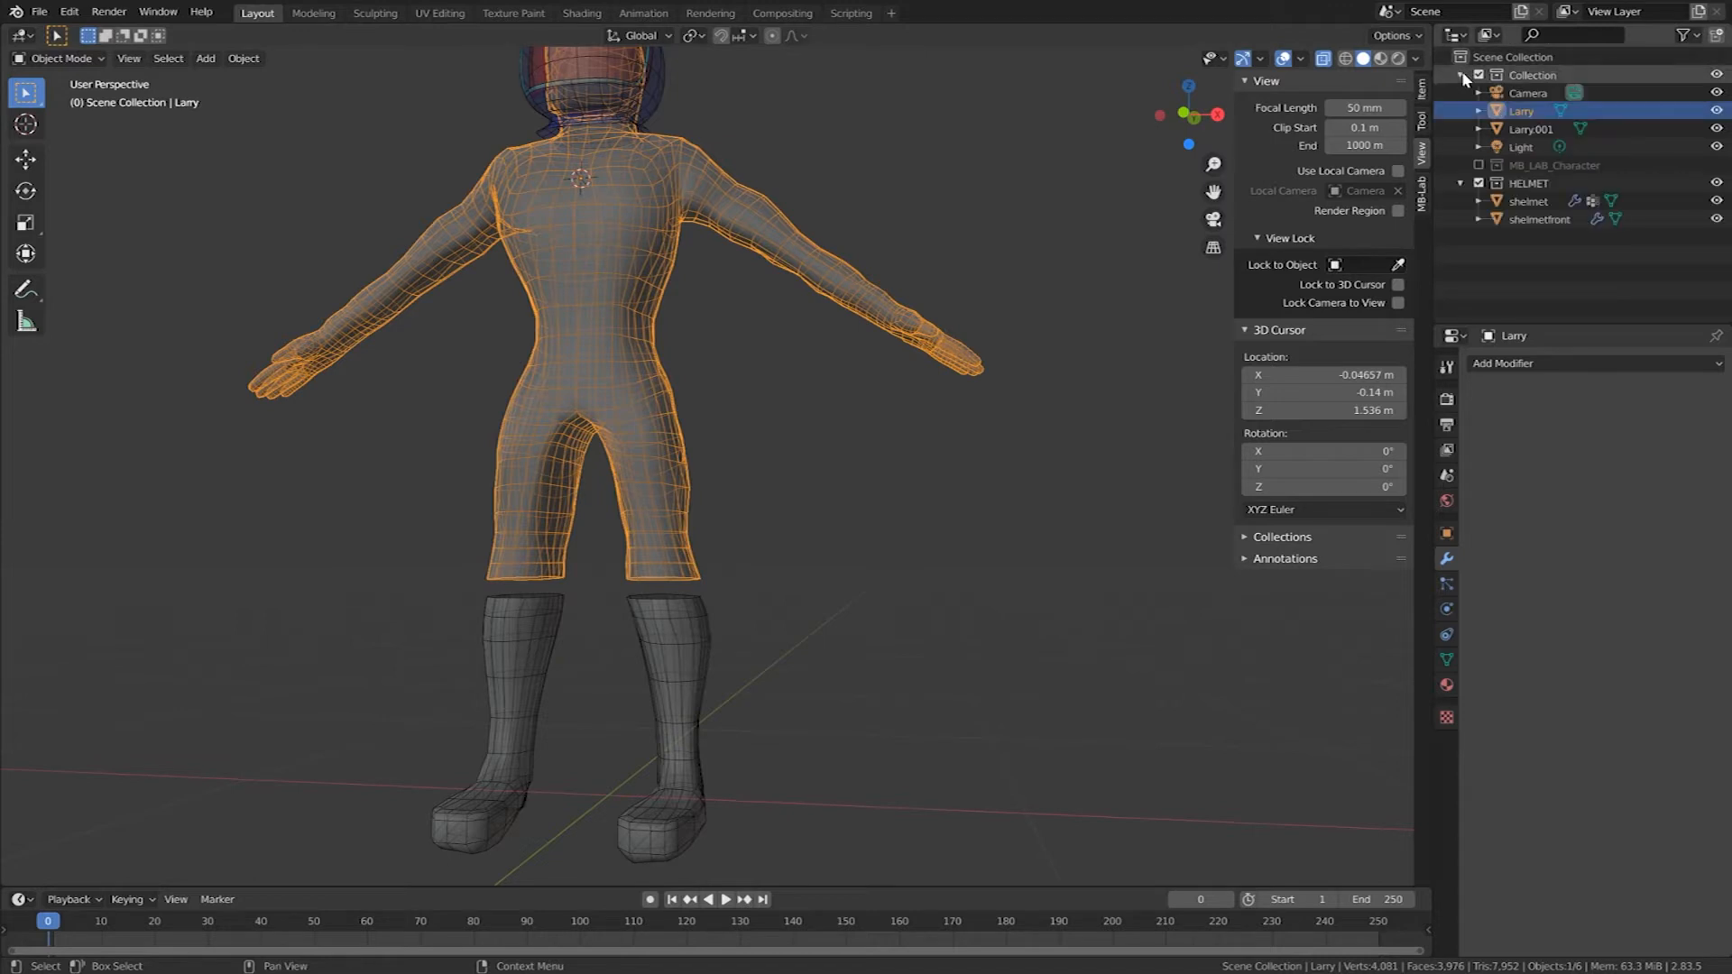
{"action": "left_click", "coordinate": [679, 669]}
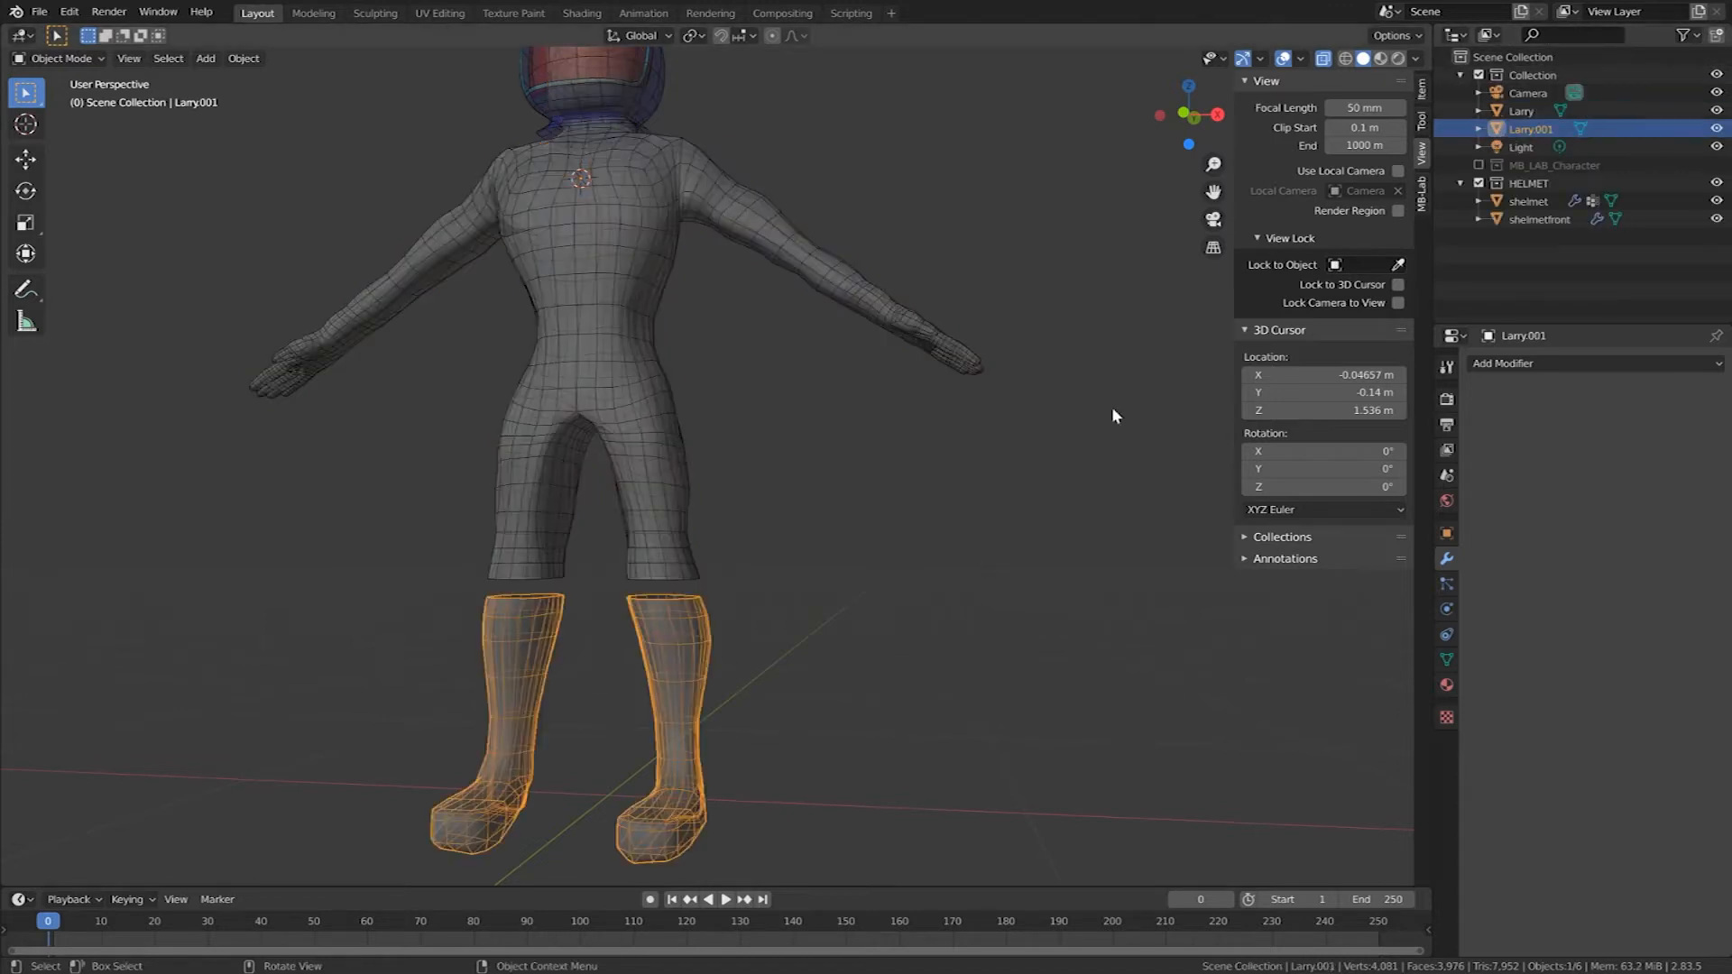
{"action": "double_click", "coordinate": [1544, 130]}
{"action": "left_click_drag", "start_coordinate": [1555, 128], "coordinate": [1509, 128]}
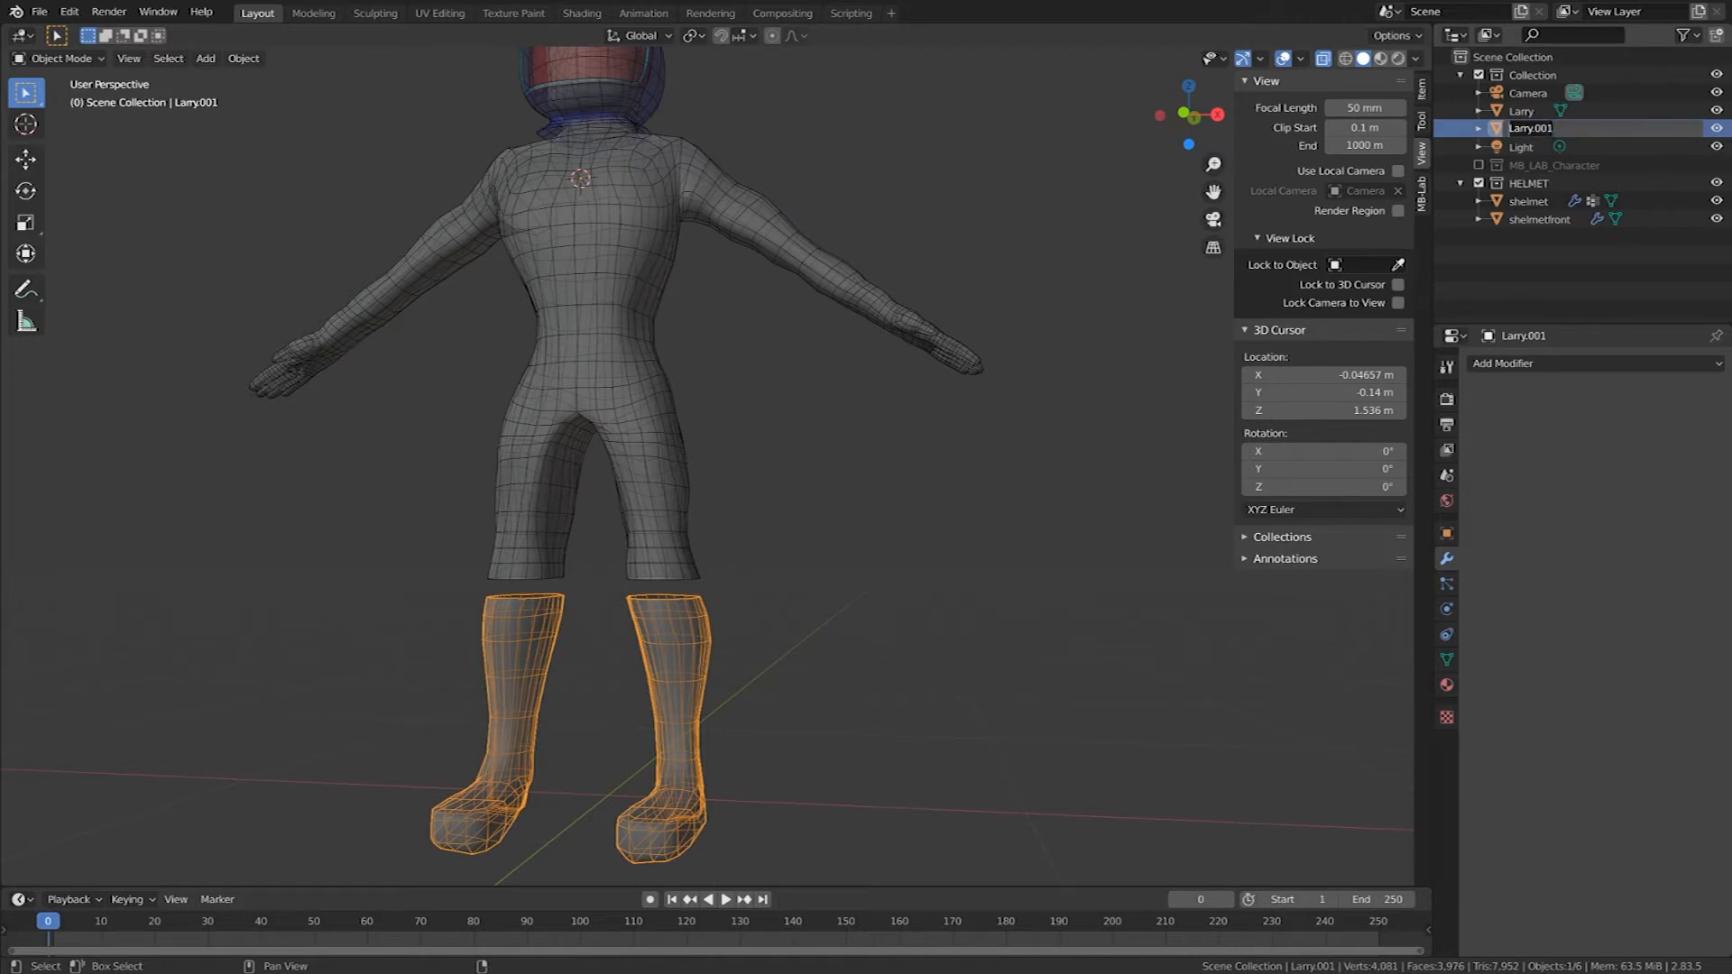
{"action": "type", "text": "Boots"}
{"action": "key", "text": "Return"}
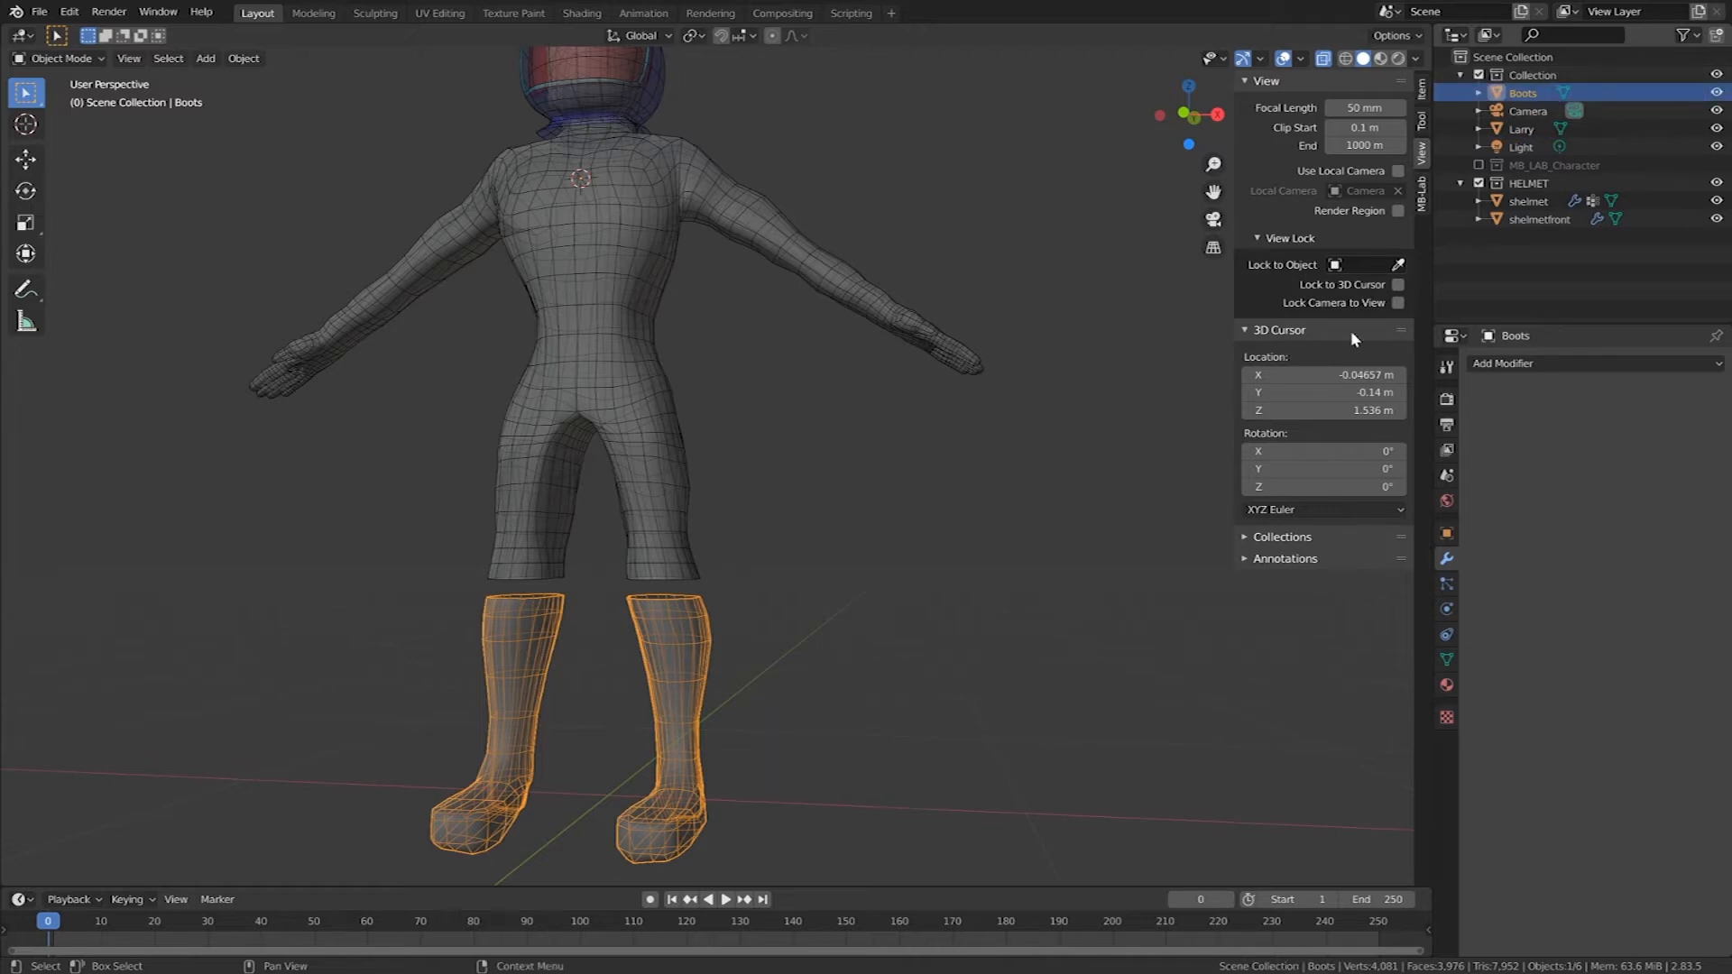
Step: Separate one whole boot, the +X-side one, from the Boots mesh by selection and return to Object Mode
{"action": "right_click", "coordinate": [682, 708]}
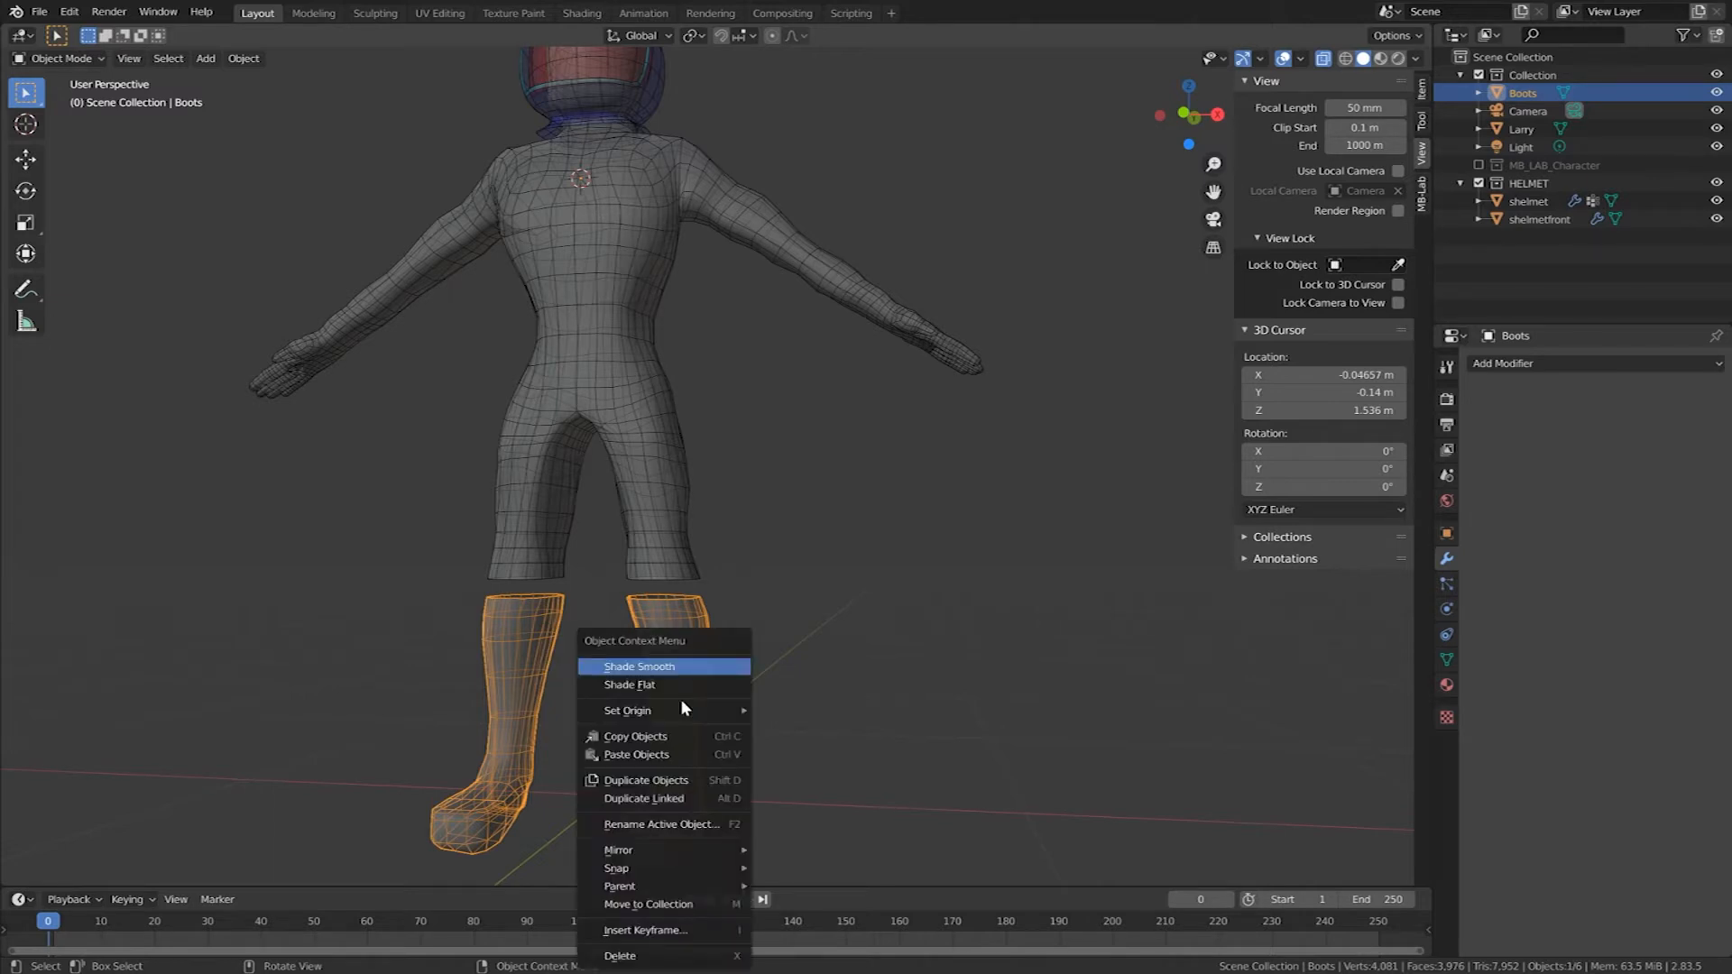
{"action": "key", "text": "Tab"}
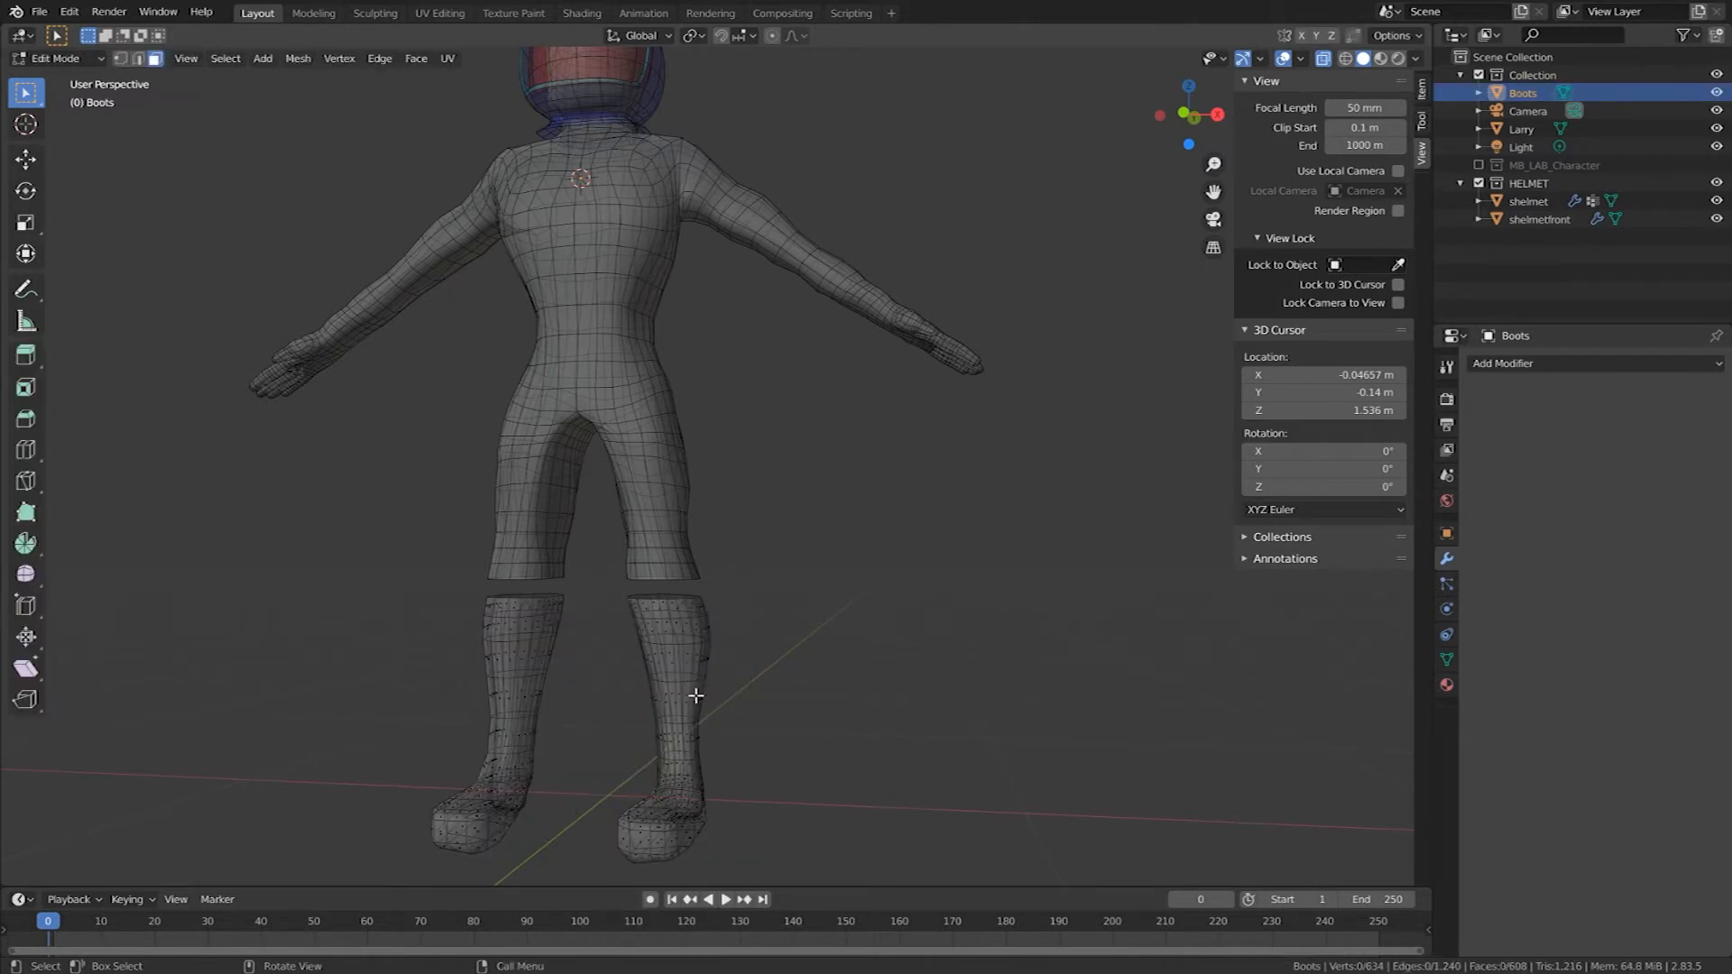
{"action": "left_click_drag", "start_coordinate": [805, 862], "coordinate": [584, 592]}
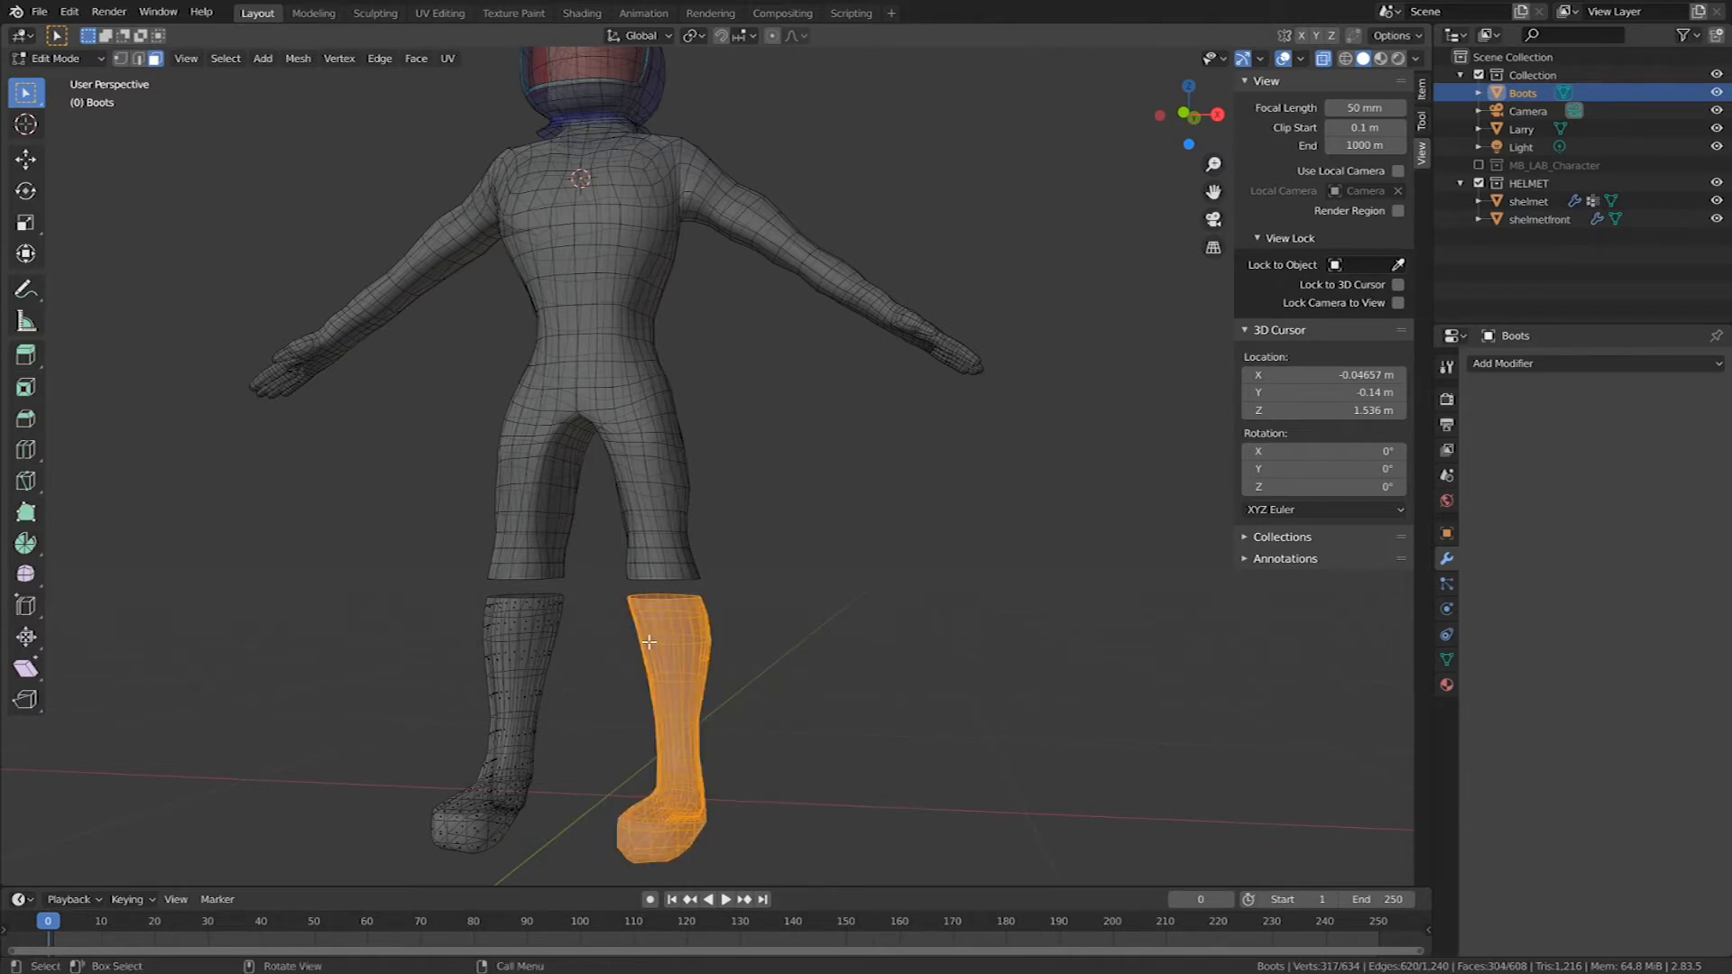
{"action": "key", "text": "p"}
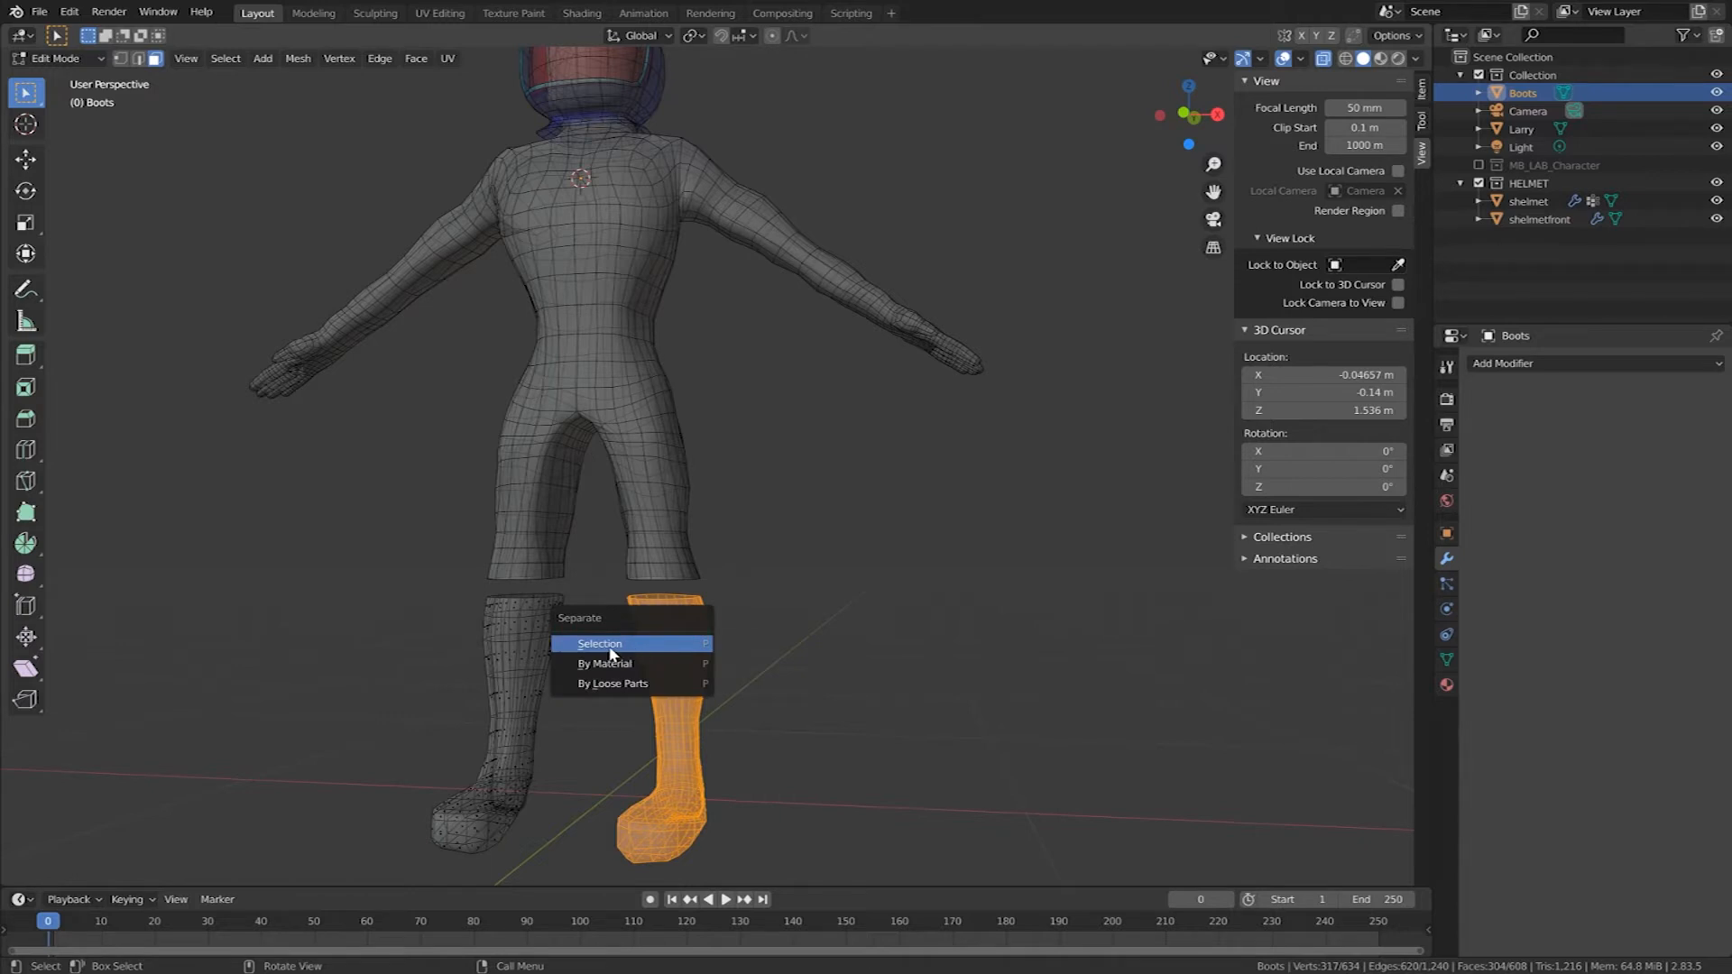
{"action": "left_click", "coordinate": [610, 645]}
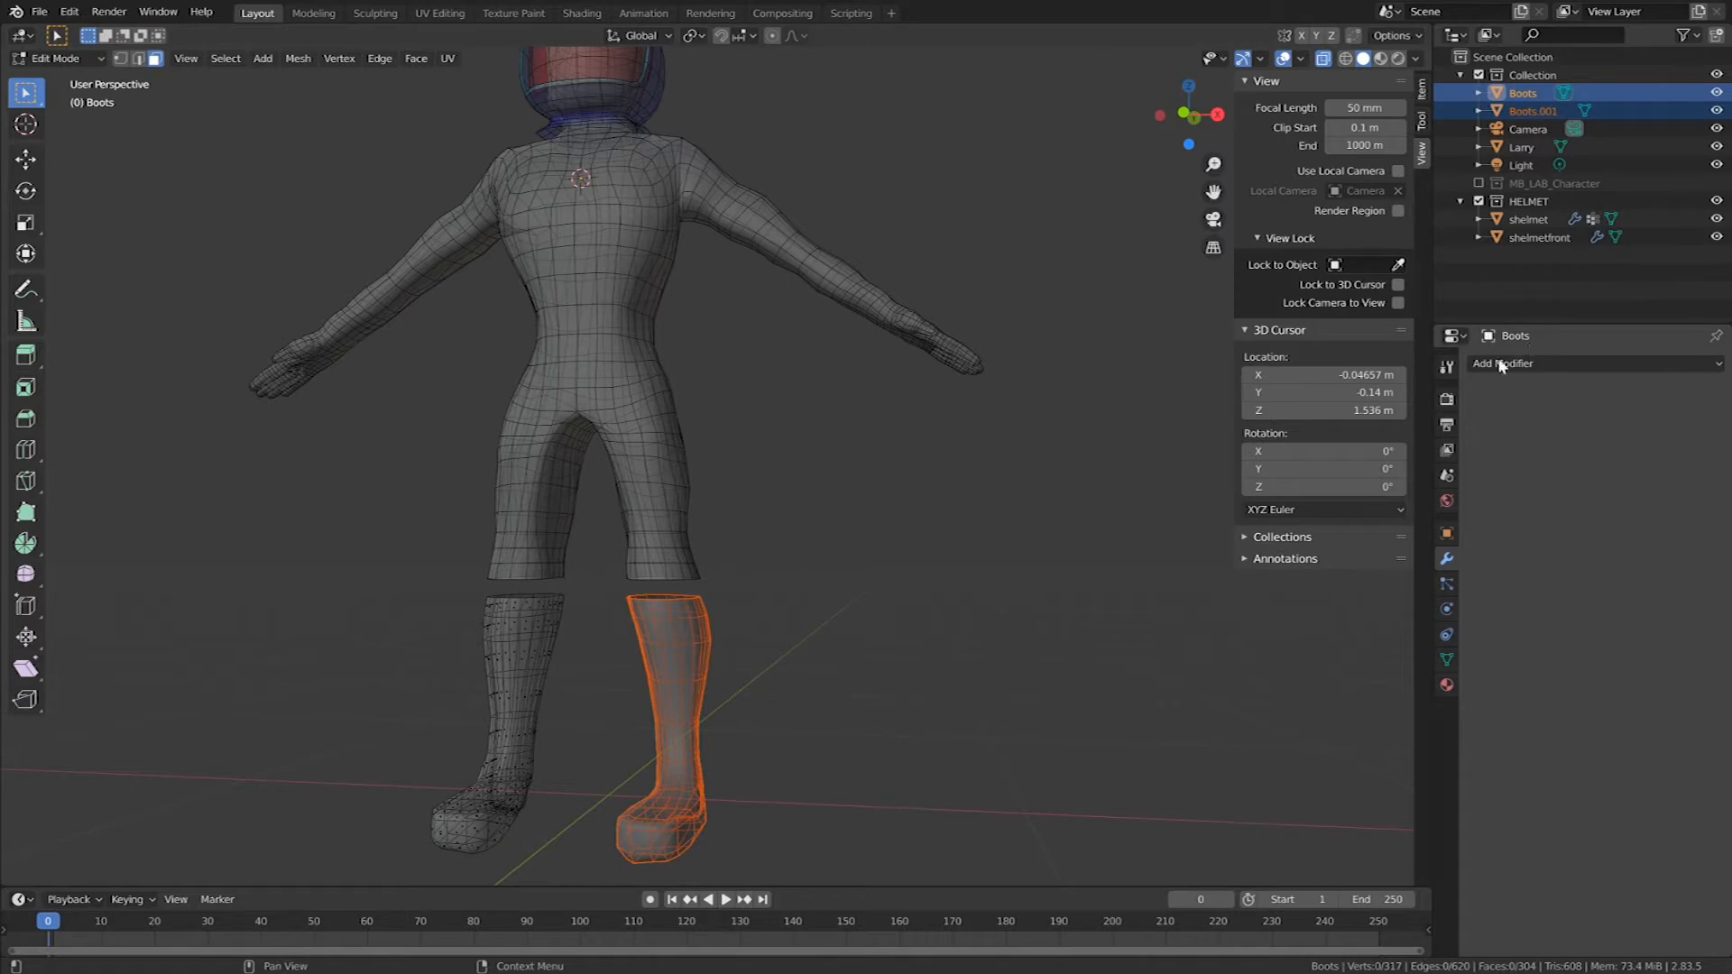
{"action": "left_click", "coordinate": [52, 62]}
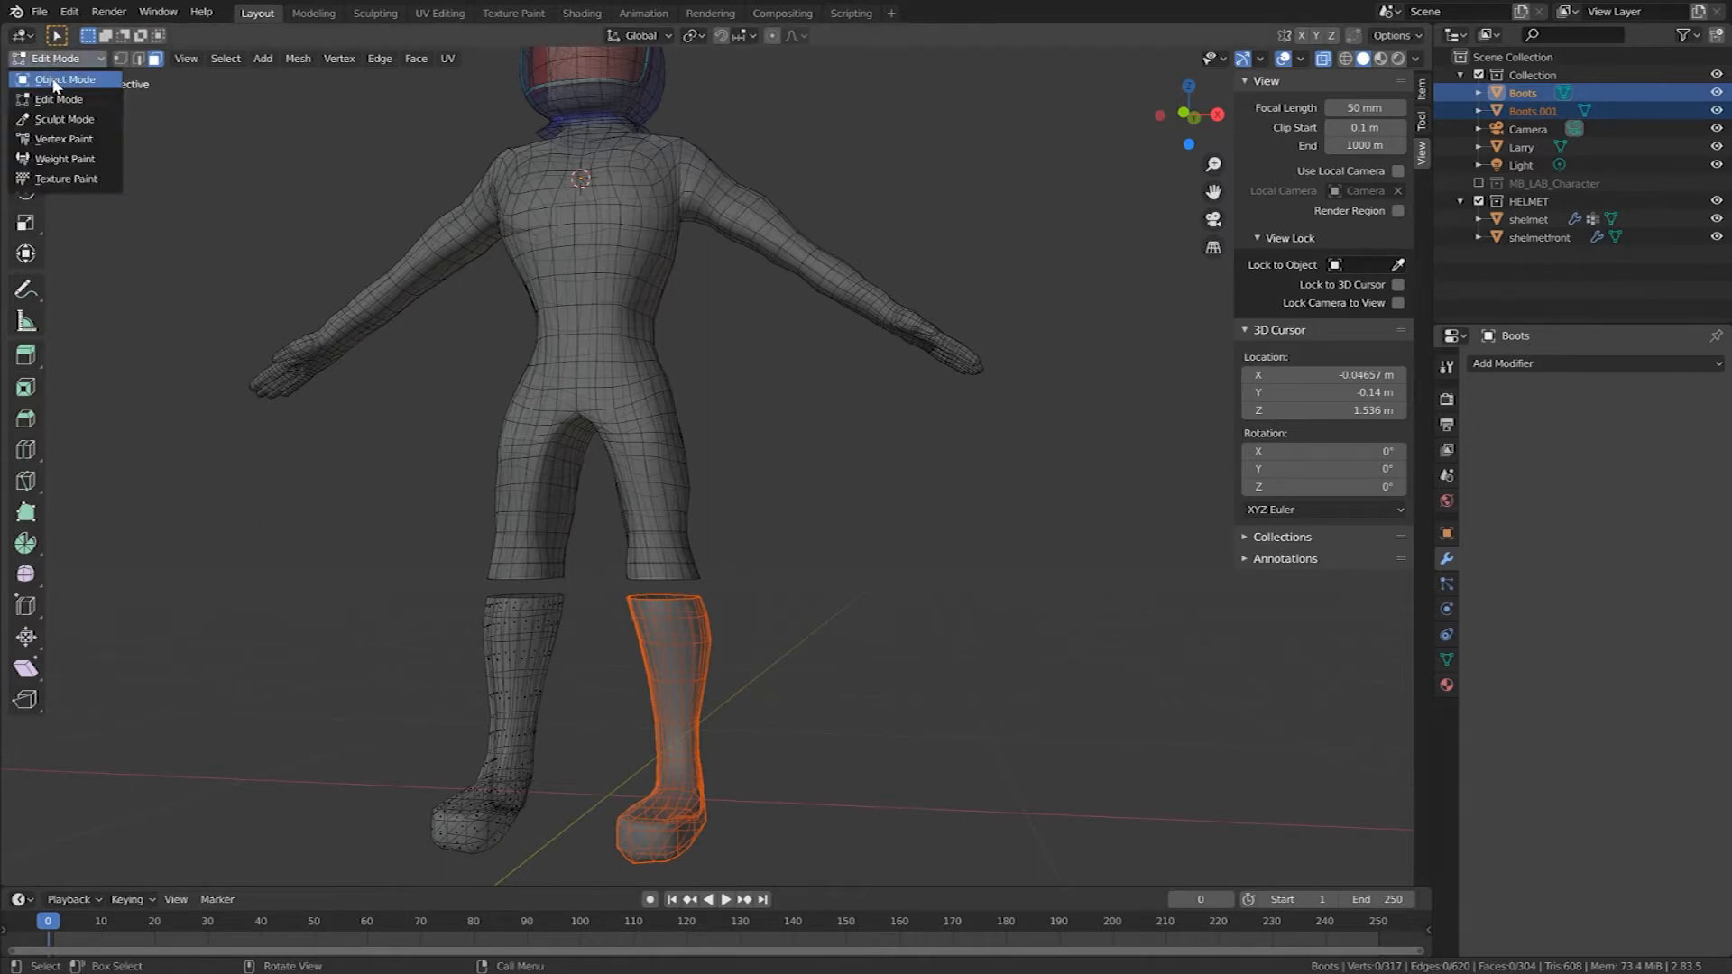
{"action": "left_click", "coordinate": [55, 77]}
{"action": "left_click", "coordinate": [516, 679]}
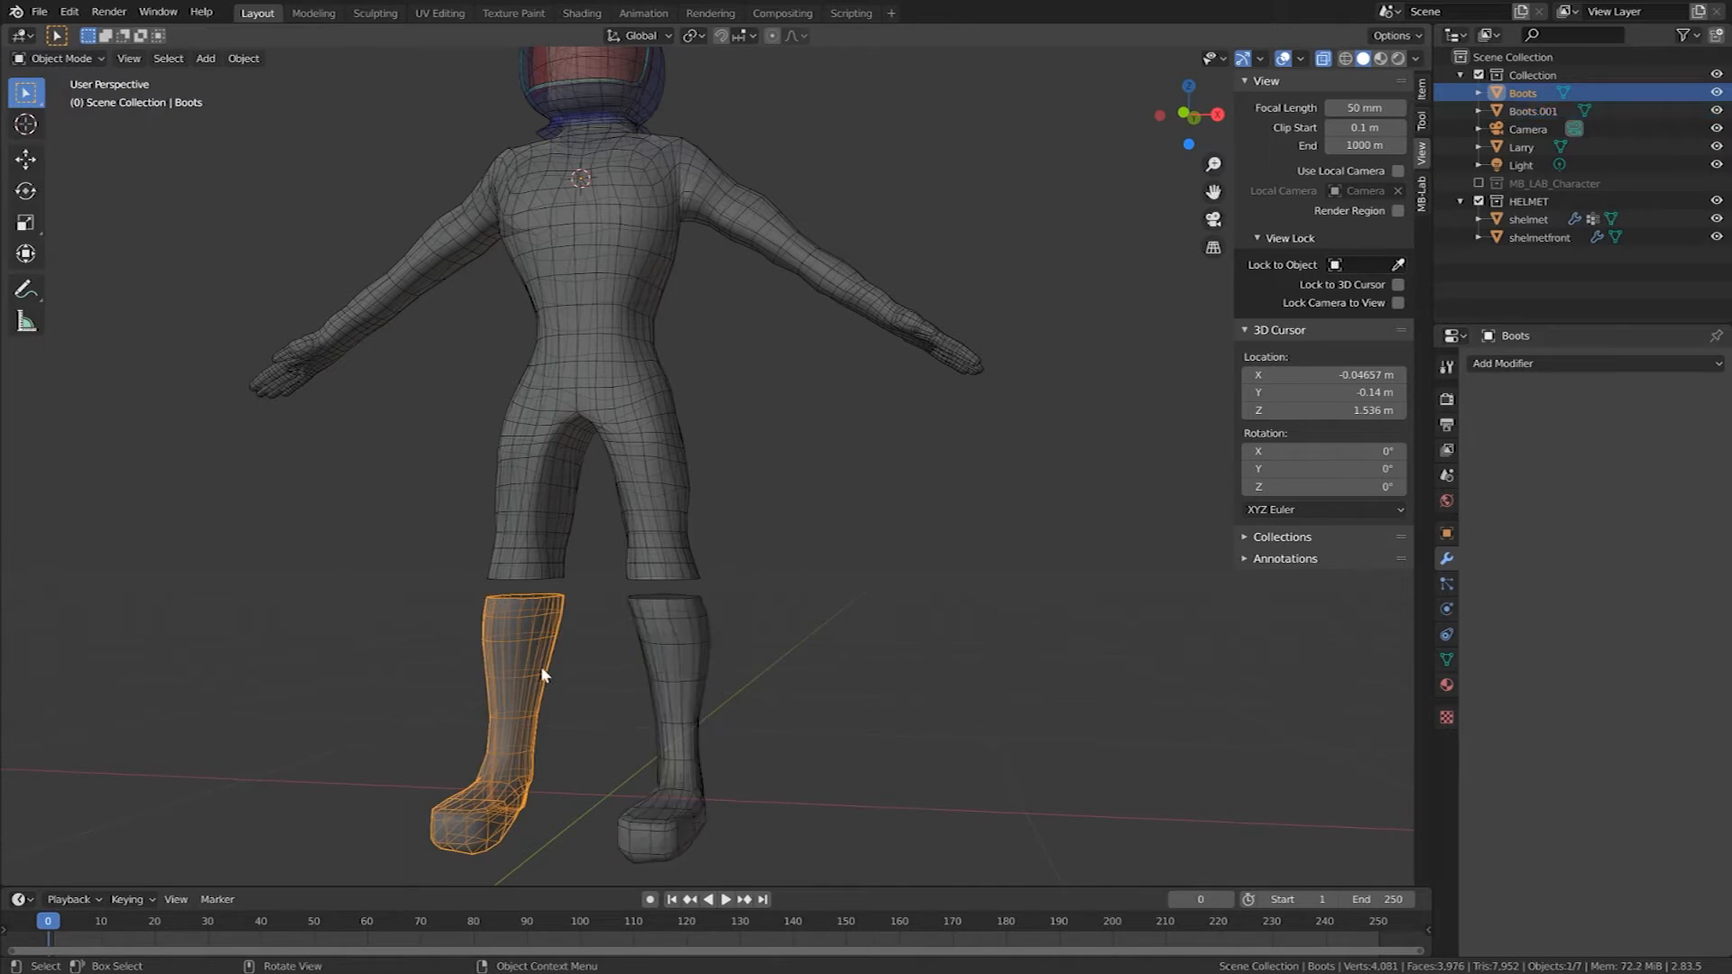
Step: Rename the newly separated boot object as BootsRight
{"action": "left_click", "coordinate": [670, 673]}
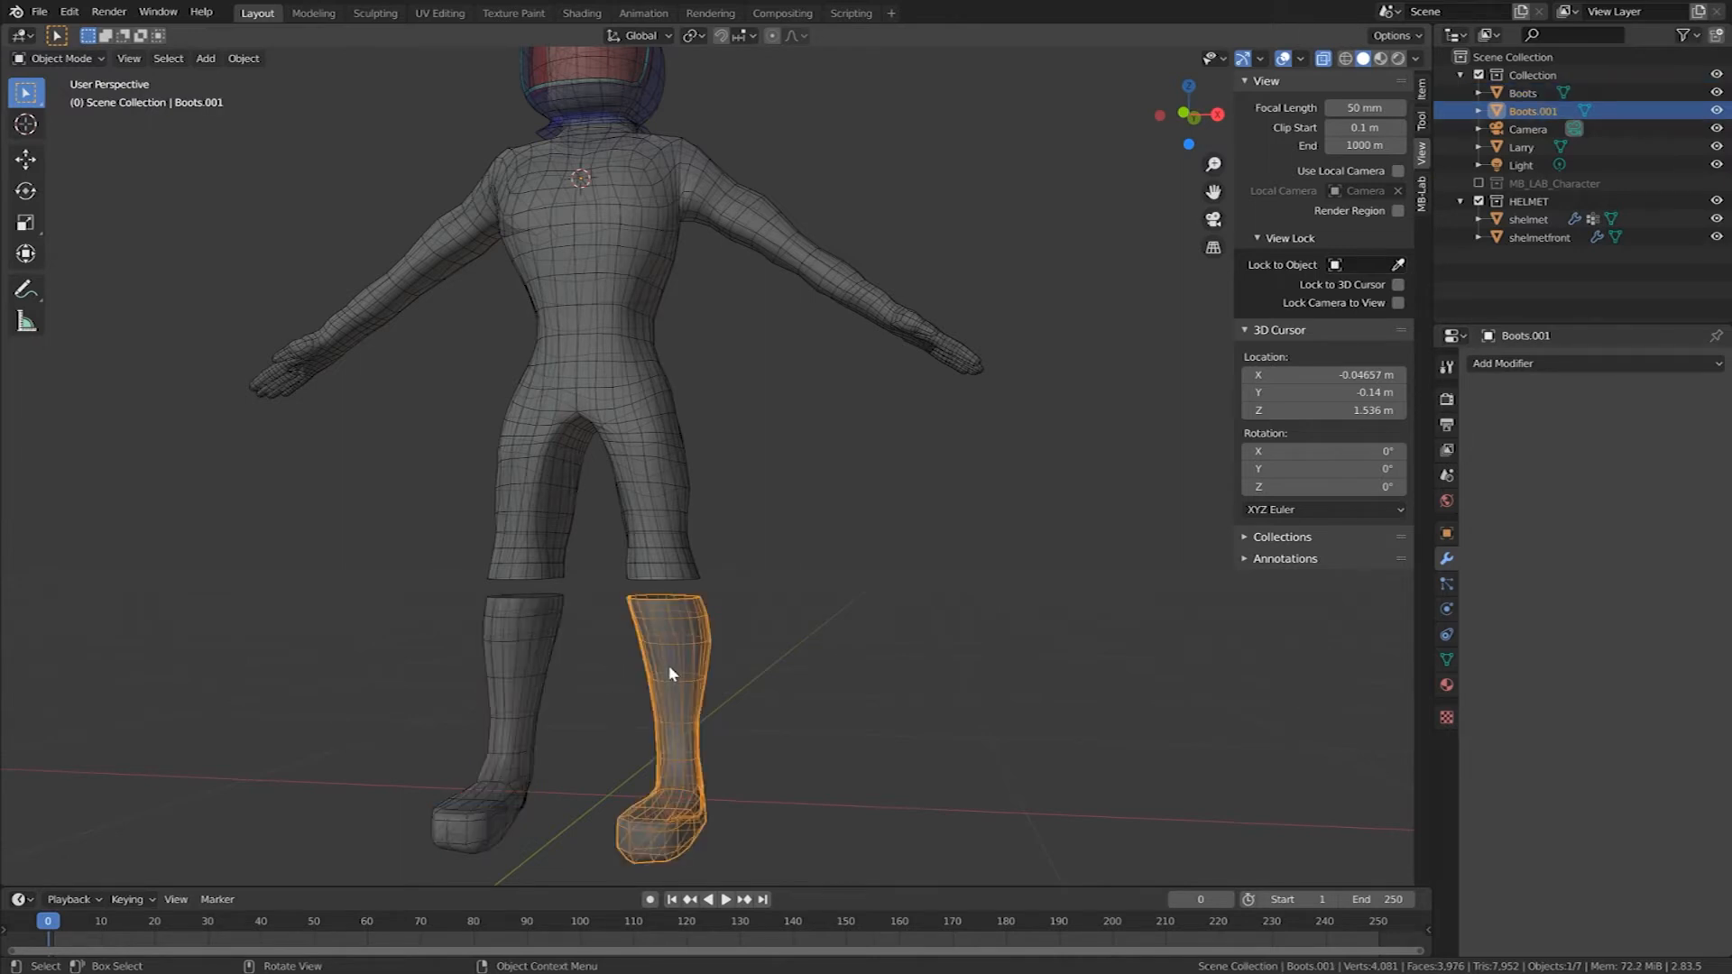
{"action": "double_click", "coordinate": [1544, 114]}
{"action": "left_click", "coordinate": [1546, 111]}
{"action": "left_click_drag", "start_coordinate": [1535, 109], "coordinate": [1558, 110]}
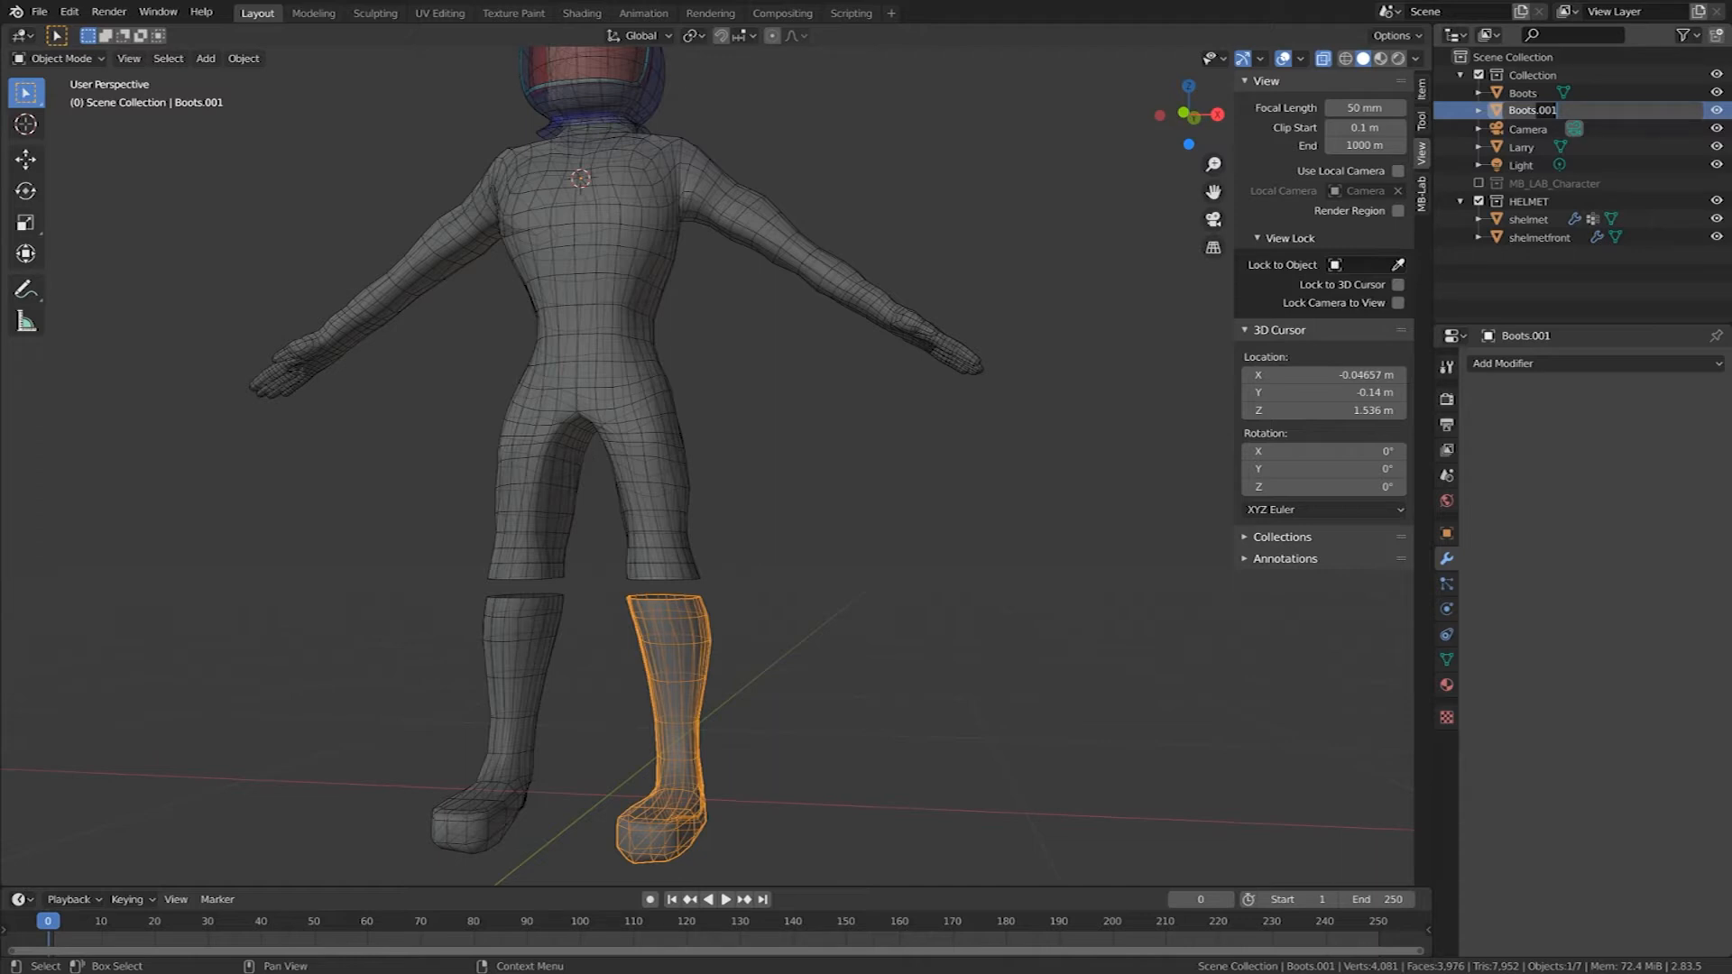
{"action": "type", "text": "Right"}
{"action": "key", "text": "Return"}
Step: Rename the remaining Boots object as BootLeft and save the file
{"action": "double_click", "coordinate": [1611, 95]}
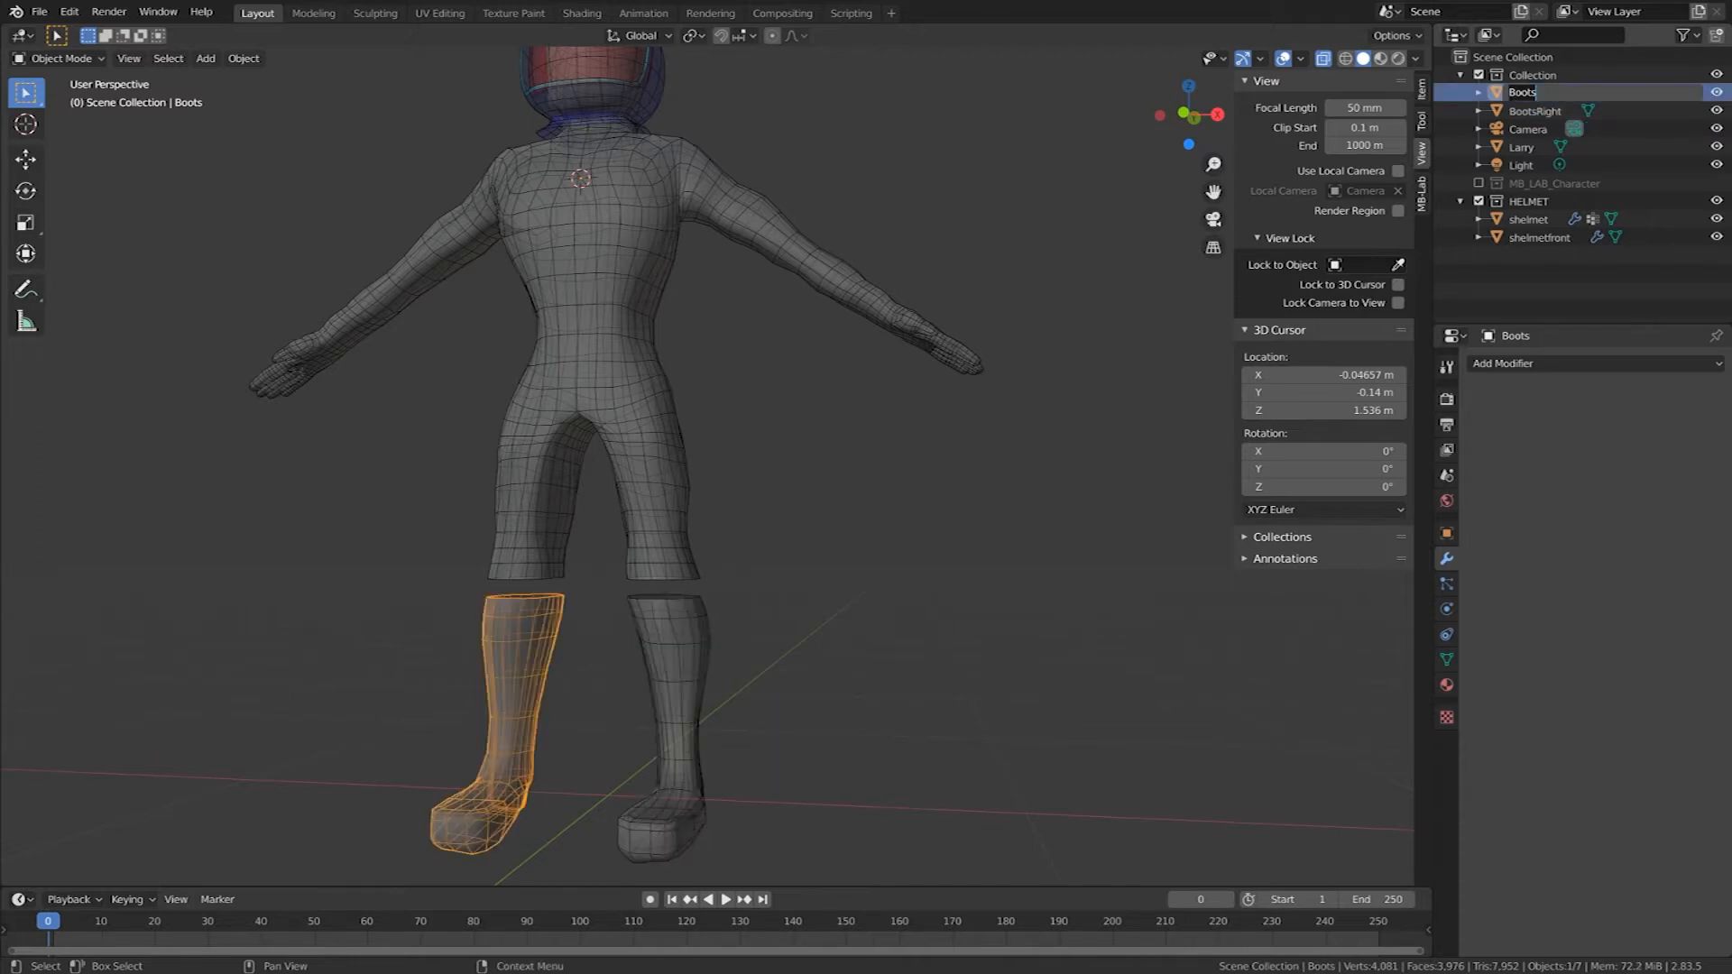
{"action": "key", "text": "BackSpace"}
{"action": "type", "text": "Left"}
{"action": "key", "text": "ctrl+s"}
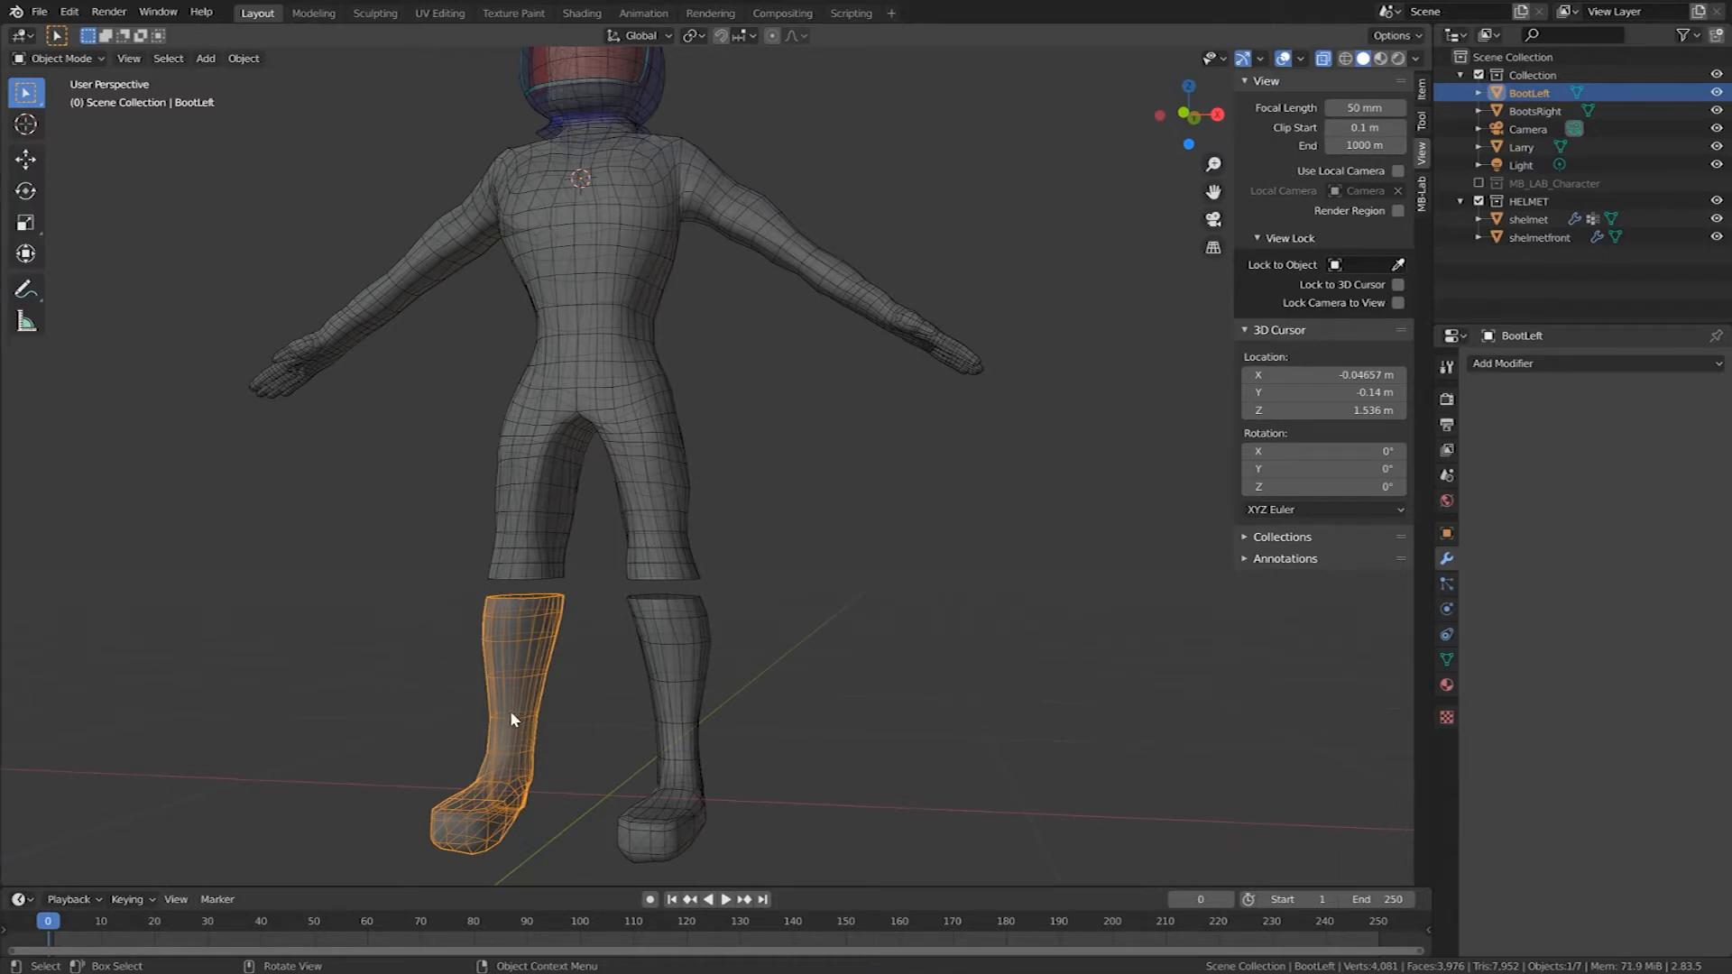
Step: Add a Solidify modifier to the BootLeft object
{"action": "left_click", "coordinate": [1503, 366]}
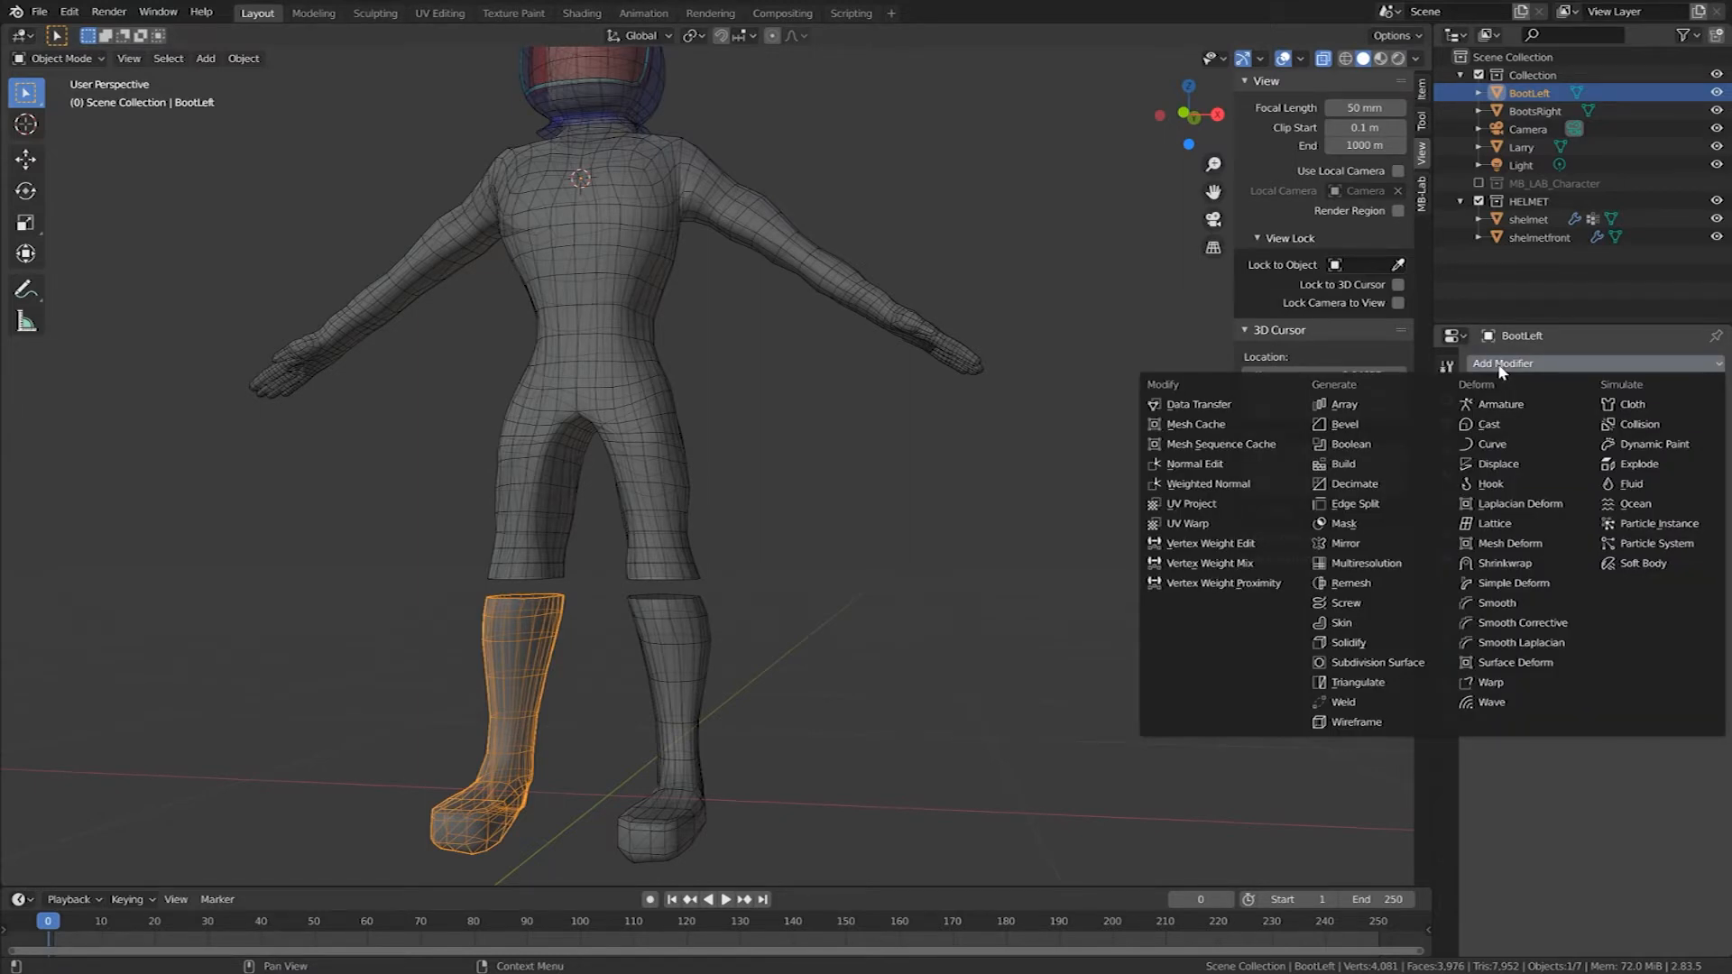
{"action": "left_click", "coordinate": [1373, 642]}
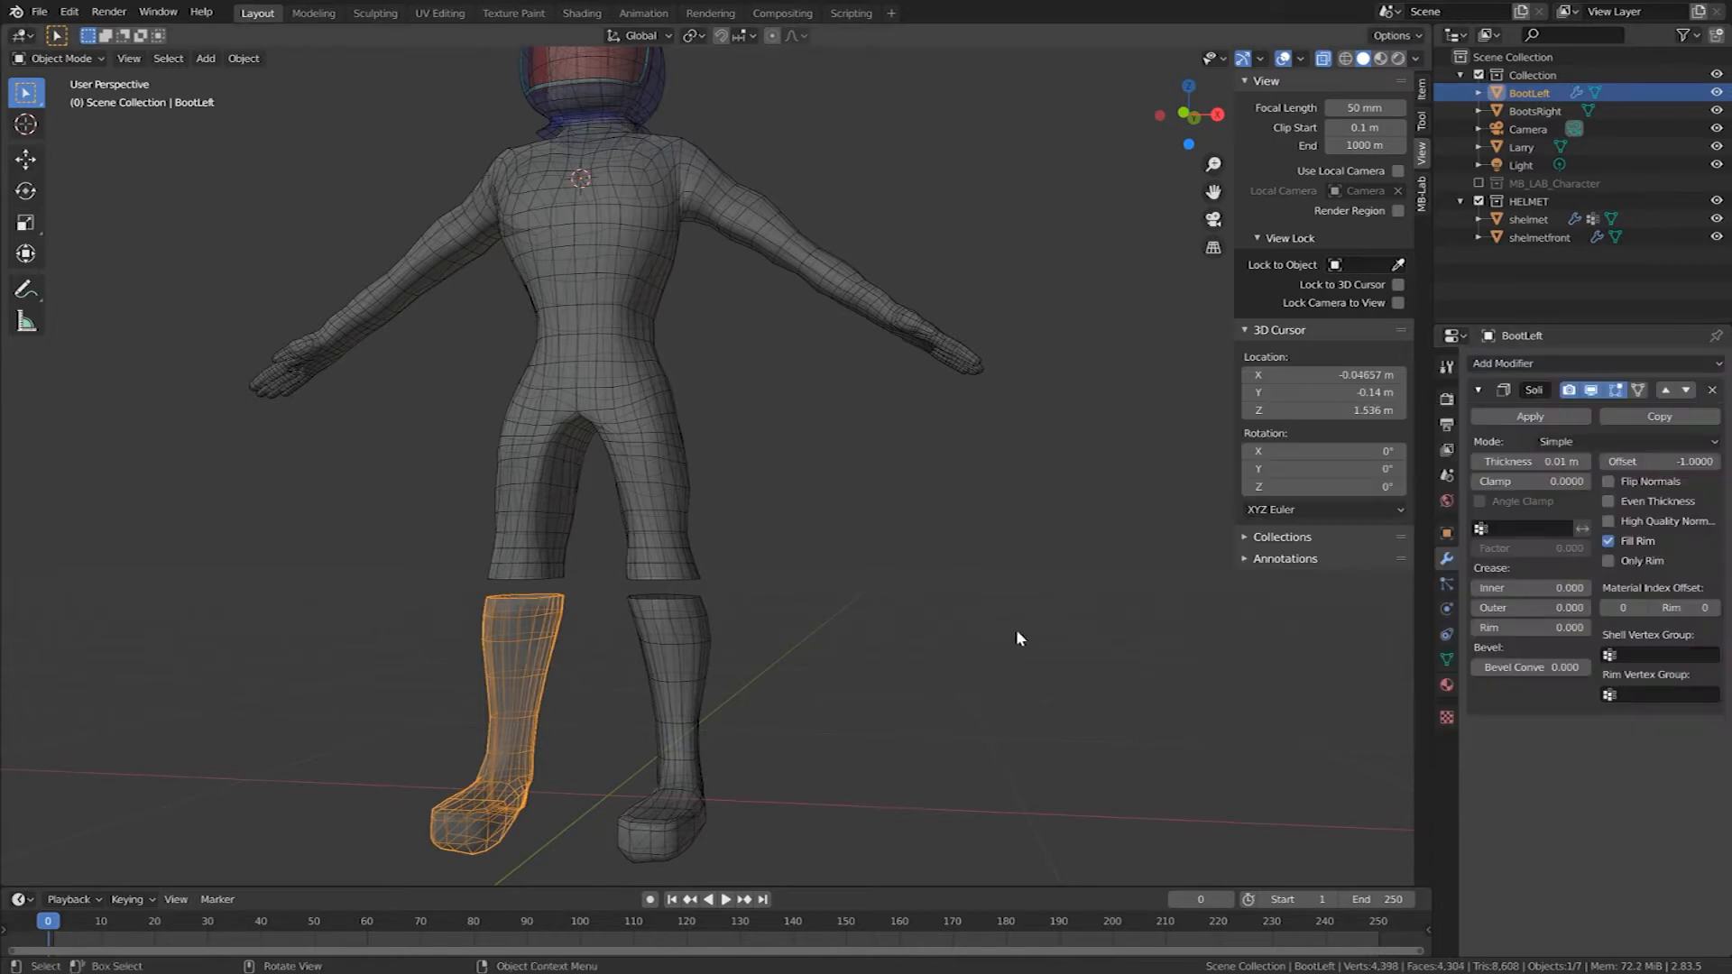
Step: Set the Solidify thickness of the BootLeft object to 0.7 m
{"action": "middle_click_drag", "start_coordinate": [681, 686], "coordinate": [626, 696]}
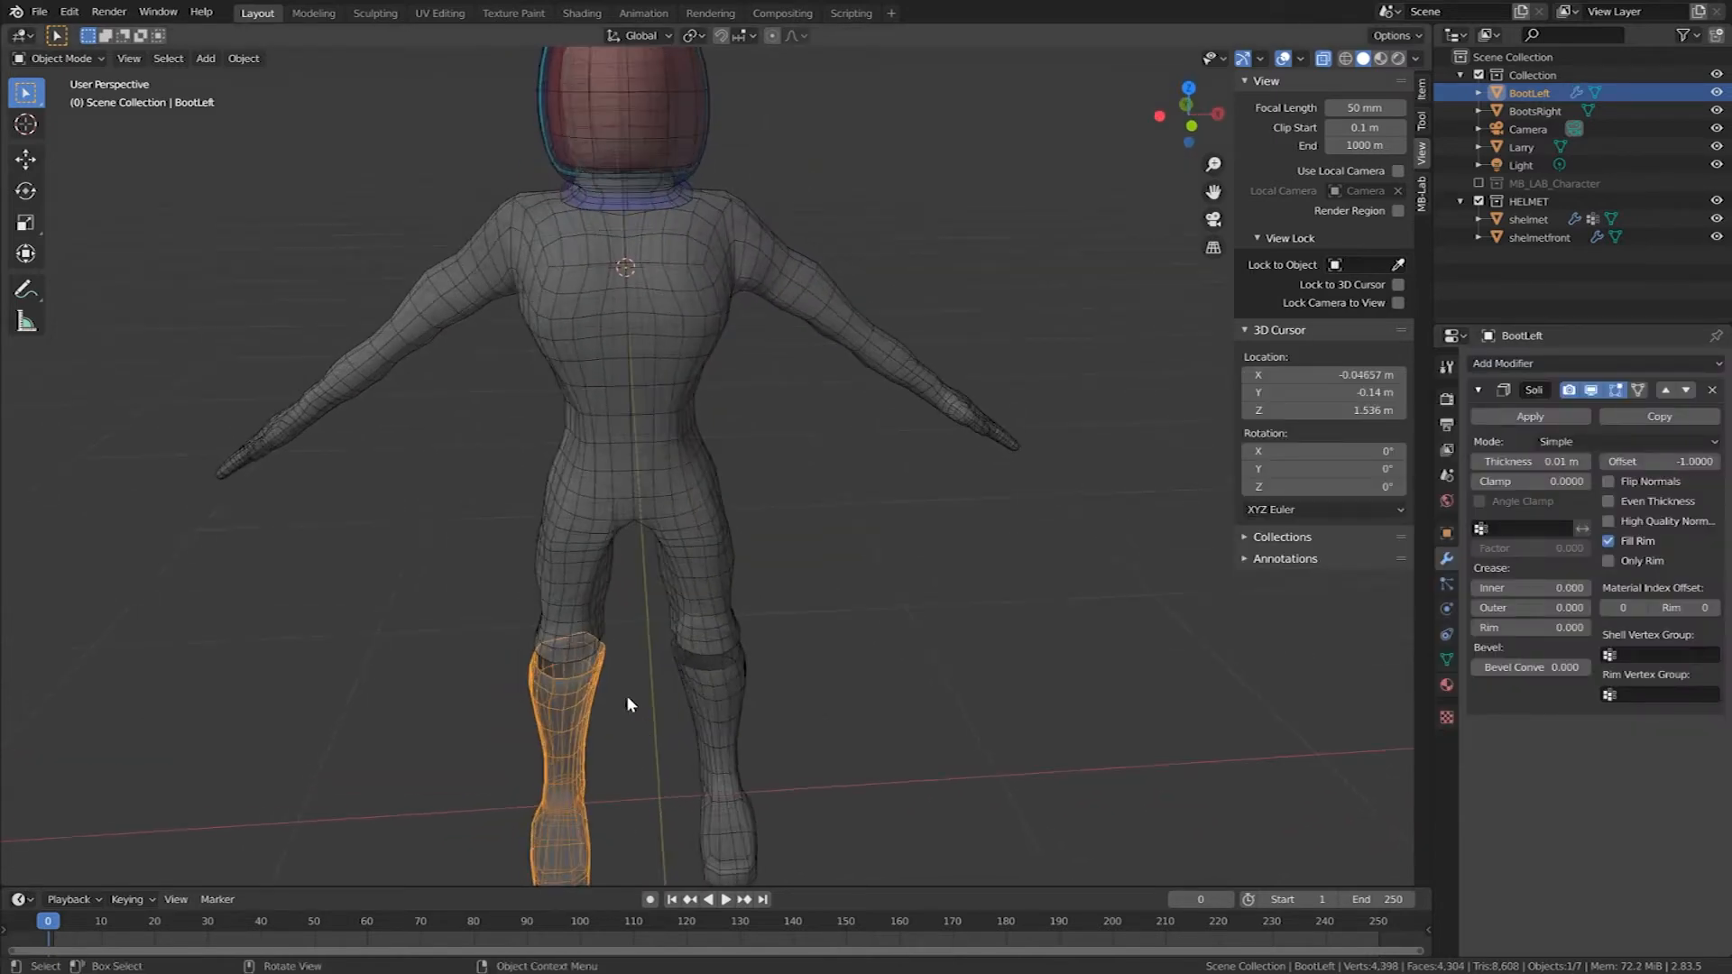
{"action": "scroll", "coordinate": [626, 696], "scroll_direction": "up", "scroll_amount": 4}
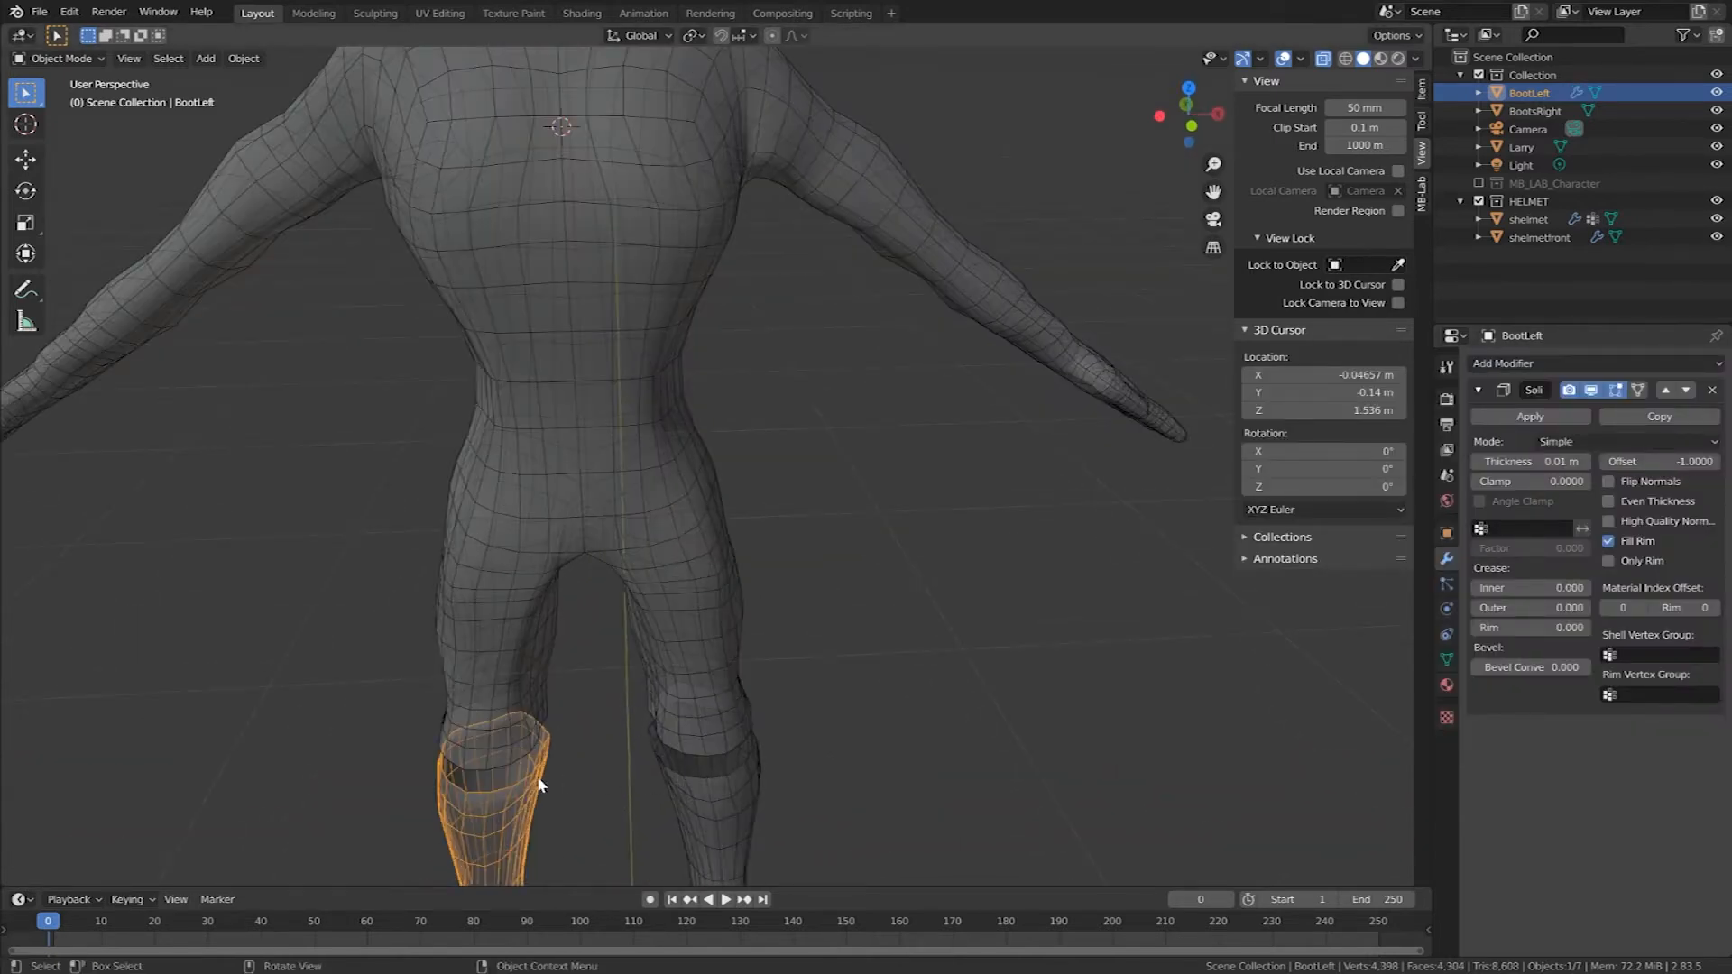
{"action": "middle_click_drag", "start_coordinate": [572, 785], "coordinate": [544, 748]}
{"action": "scroll", "coordinate": [542, 740], "scroll_direction": "down", "scroll_amount": 3}
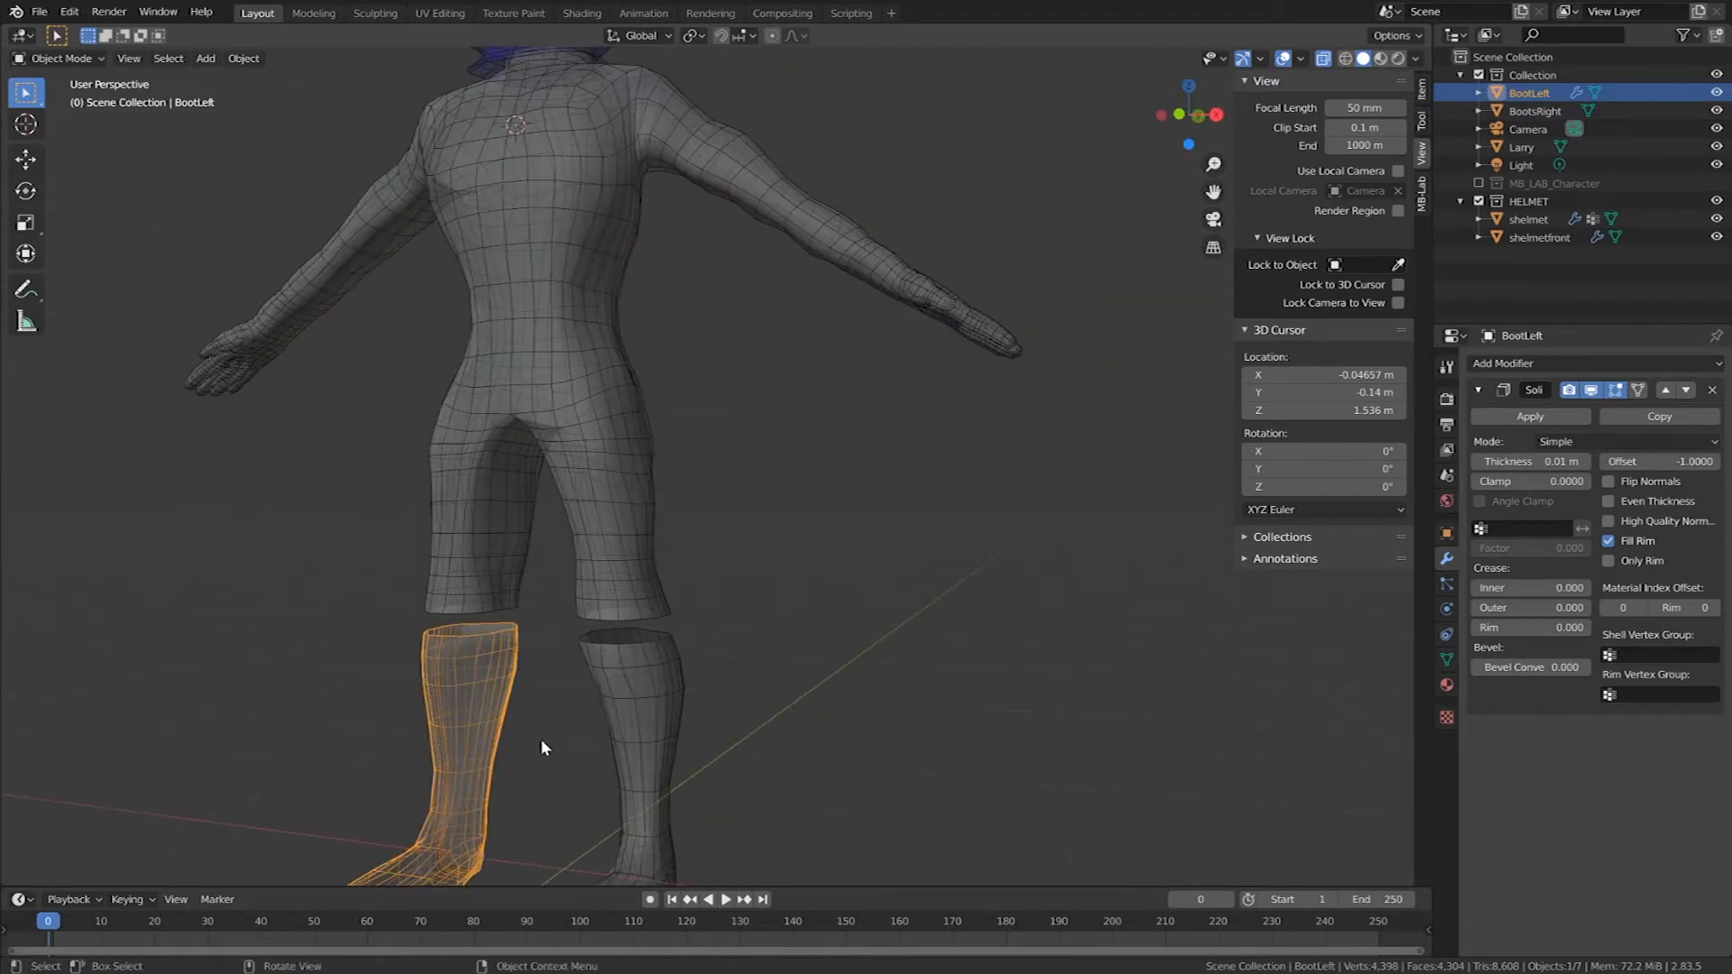
{"action": "scroll", "coordinate": [542, 739], "scroll_direction": "up", "scroll_amount": 2}
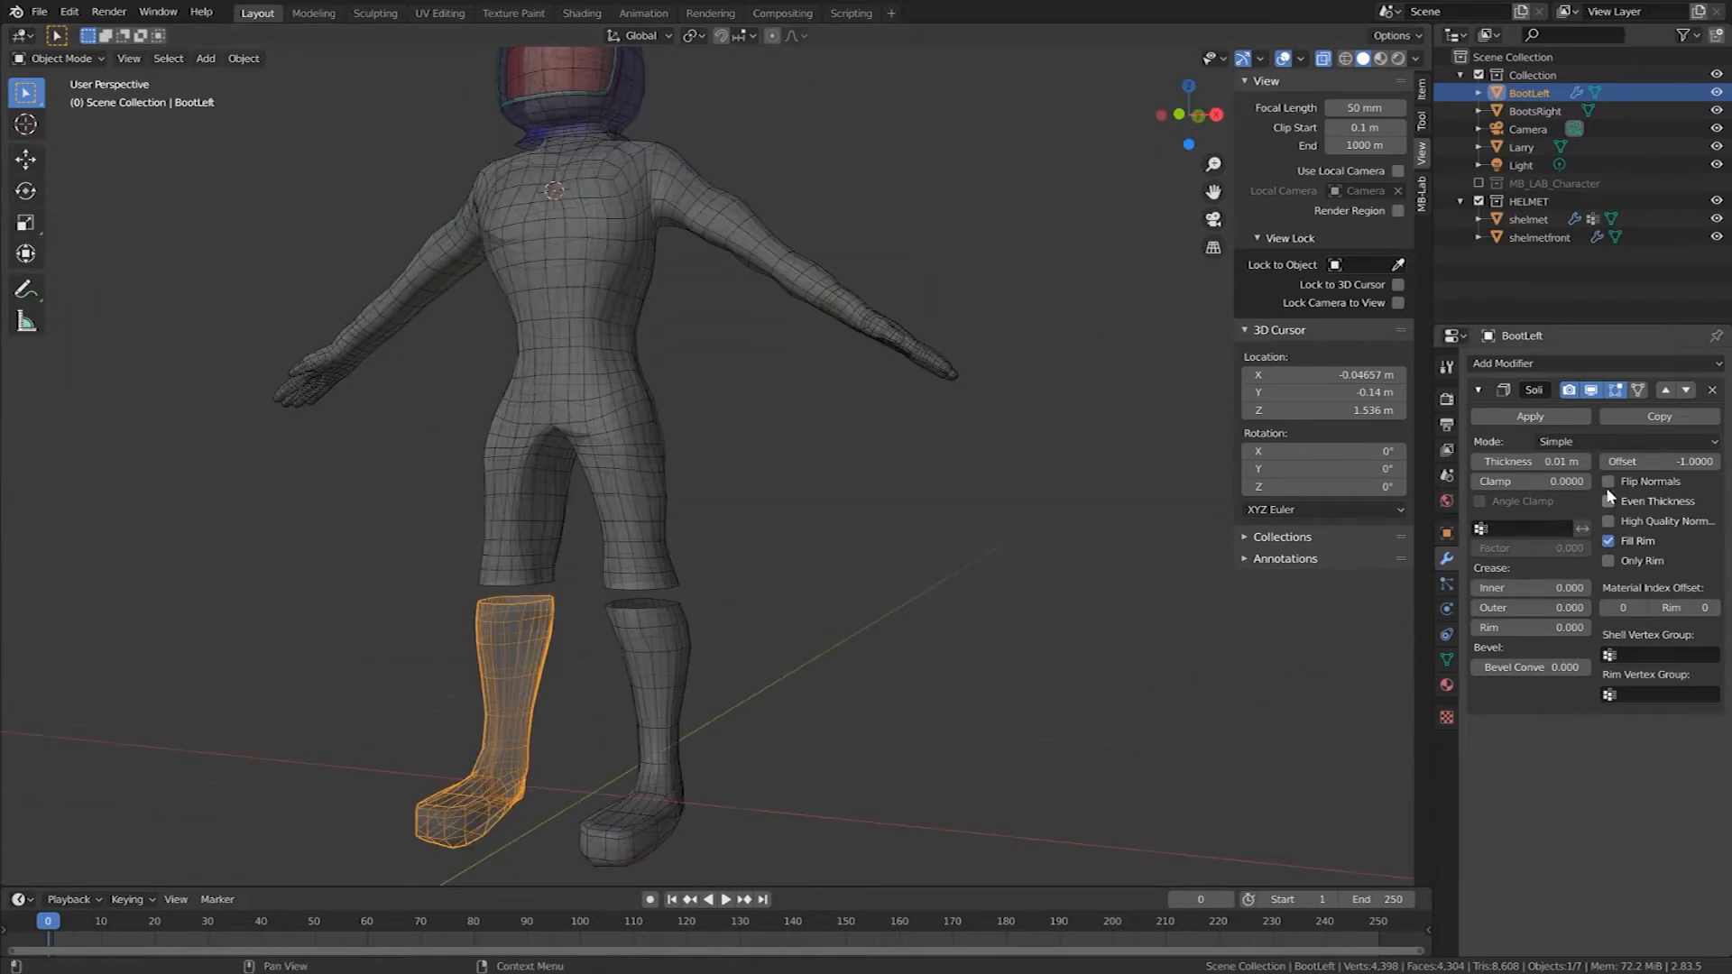
{"action": "left_click_drag", "start_coordinate": [1487, 462], "coordinate": [1550, 461]}
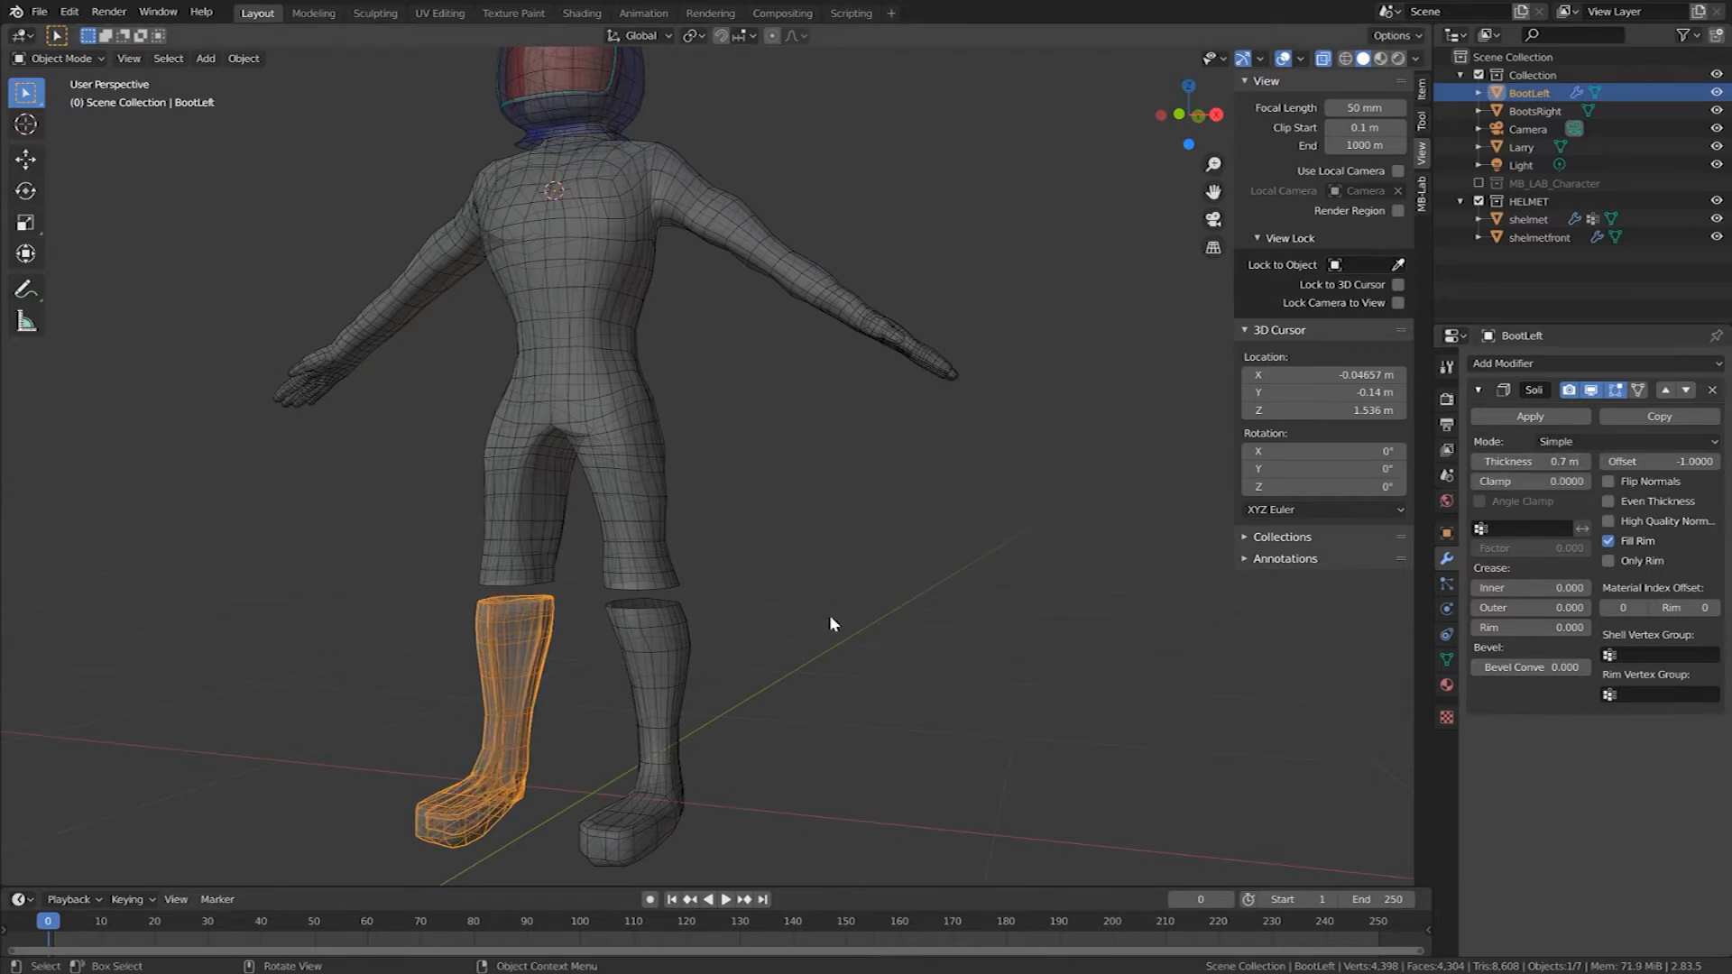
Step: Reverse BootLeft's Solidify direction with a thickness of about -0.46 m and deselect the boot to check its shape
{"action": "middle_click_drag", "start_coordinate": [544, 626], "coordinate": [534, 669]}
{"action": "scroll", "coordinate": [596, 682], "scroll_direction": "up", "scroll_amount": 5}
{"action": "scroll", "coordinate": [597, 687], "scroll_direction": "down", "scroll_amount": 4}
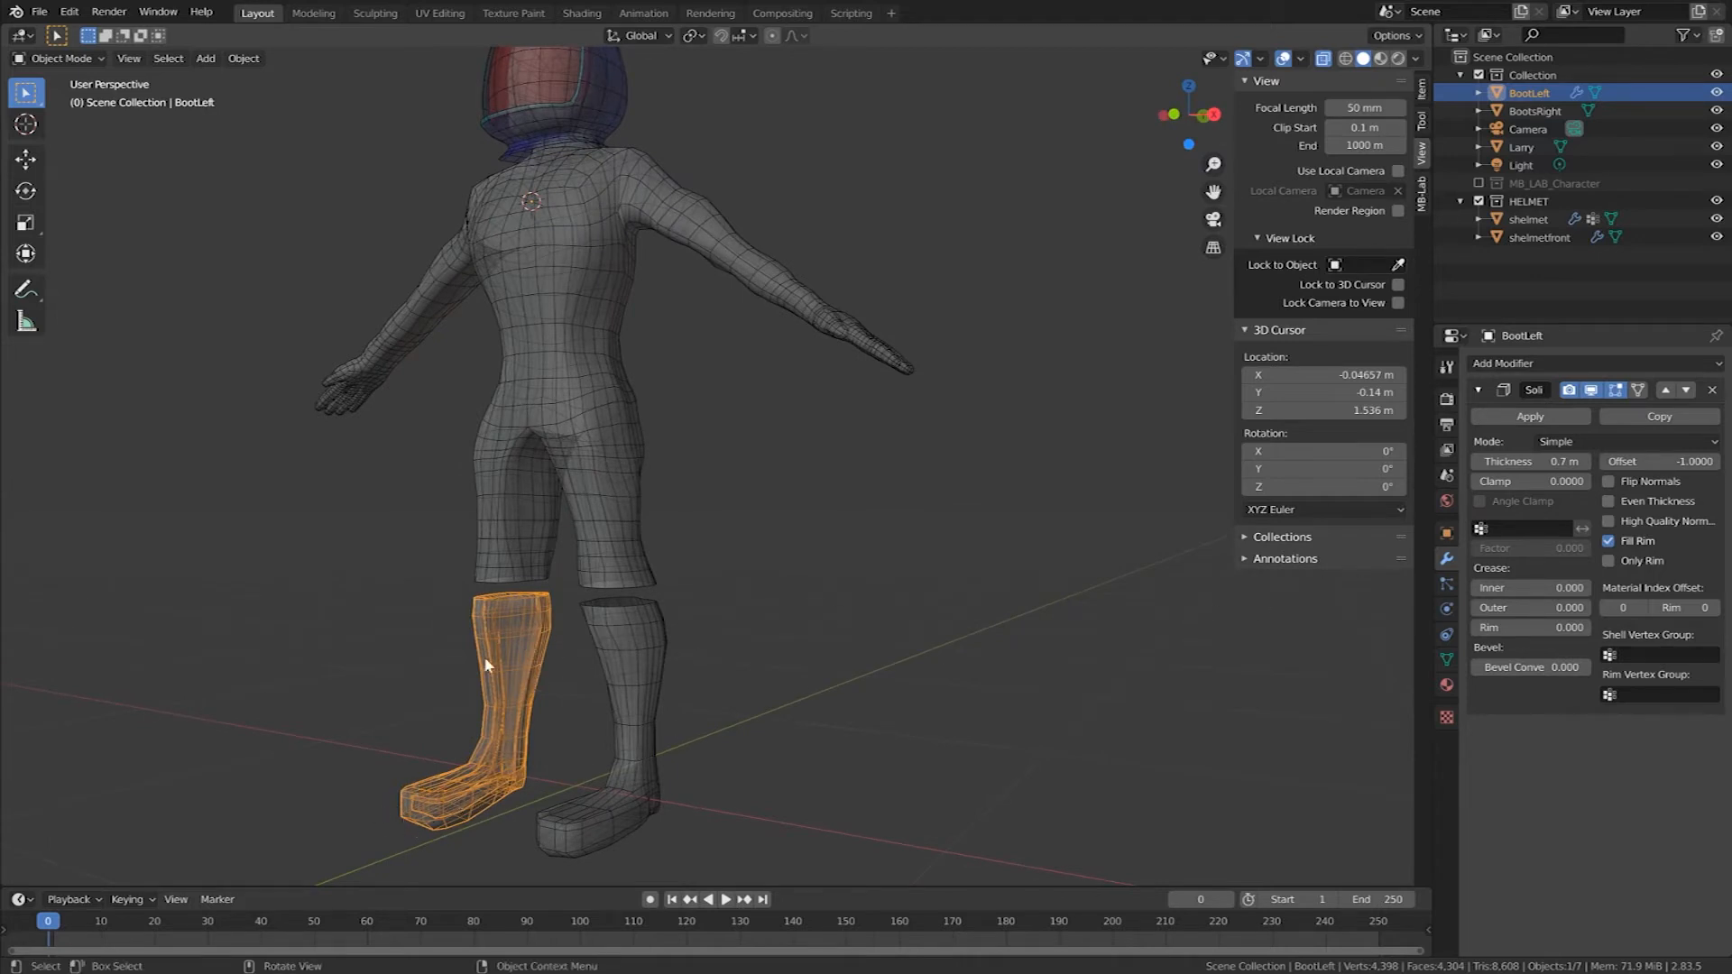
{"action": "middle_click_drag", "start_coordinate": [521, 666], "coordinate": [596, 679]}
{"action": "left_click_drag", "start_coordinate": [1544, 461], "coordinate": [1448, 461]}
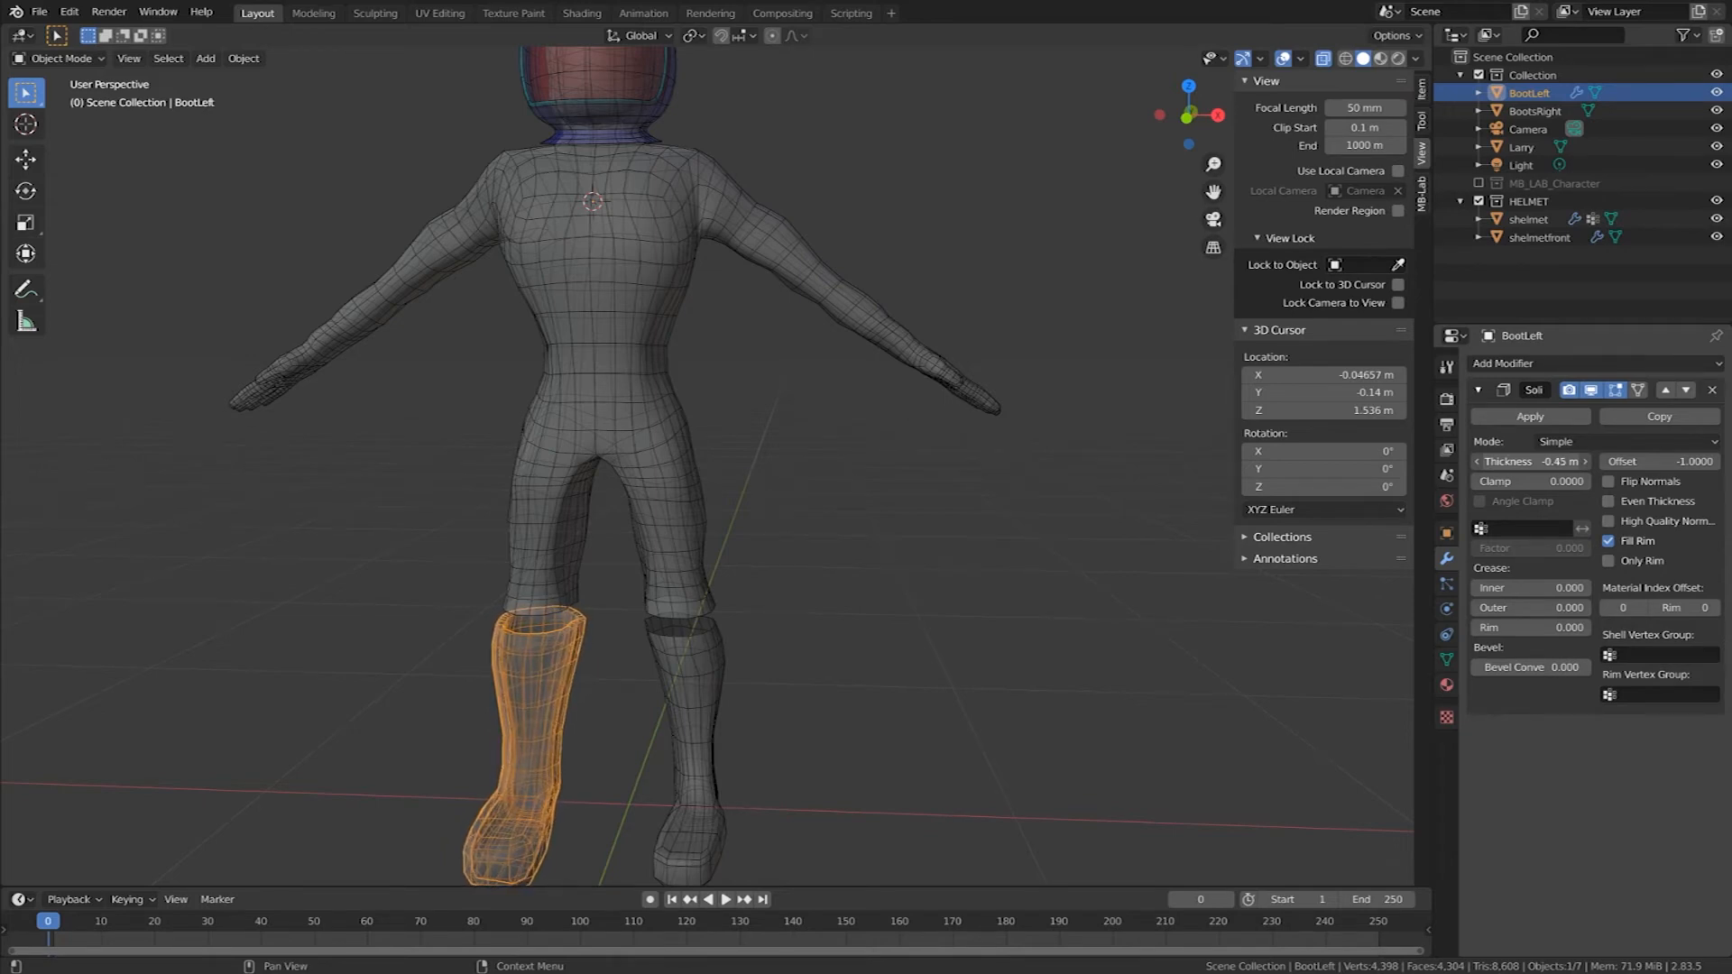
{"action": "left_click", "coordinate": [830, 690]}
{"action": "mouse_move", "coordinate": [830, 690]}
{"action": "middle_mouse_down"}
{"action": "mouse_move", "coordinate": [934, 670]}
{"action": "mouse_move", "coordinate": [845, 679]}
{"action": "middle_mouse_up"}
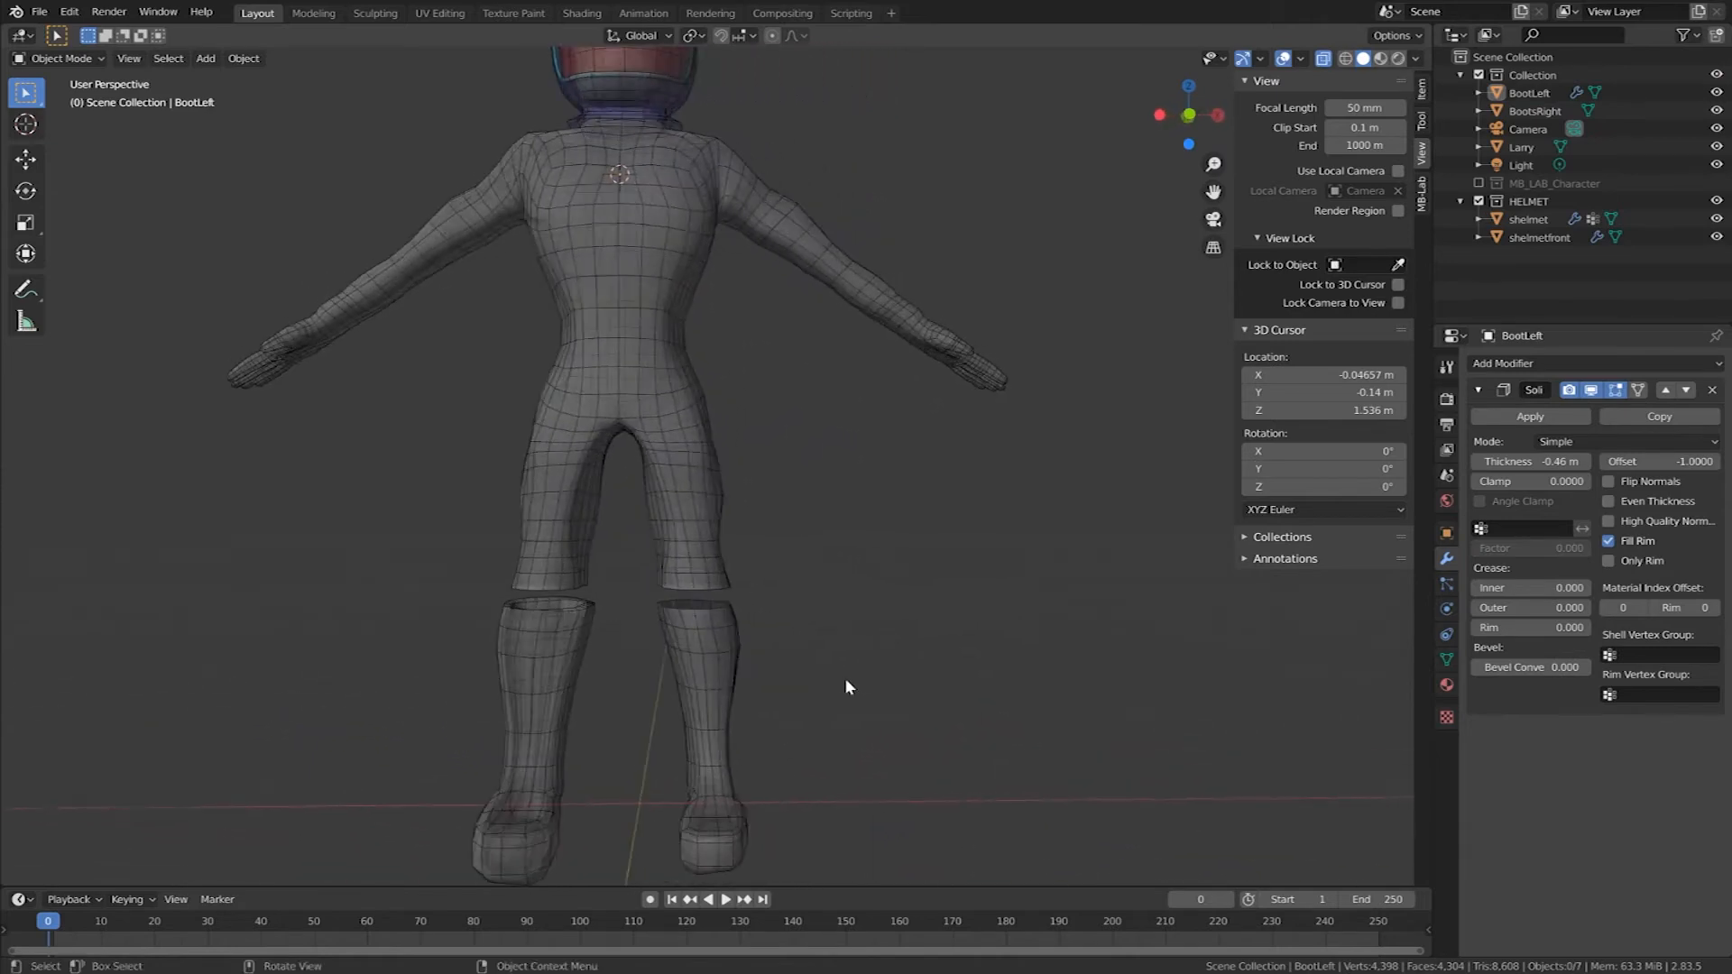
Step: Turn off X-ray display and set BootLeft's Solidify thickness to about -0.11 m
{"action": "left_click", "coordinate": [1318, 62]}
{"action": "middle_click_drag", "start_coordinate": [839, 561], "coordinate": [785, 578]}
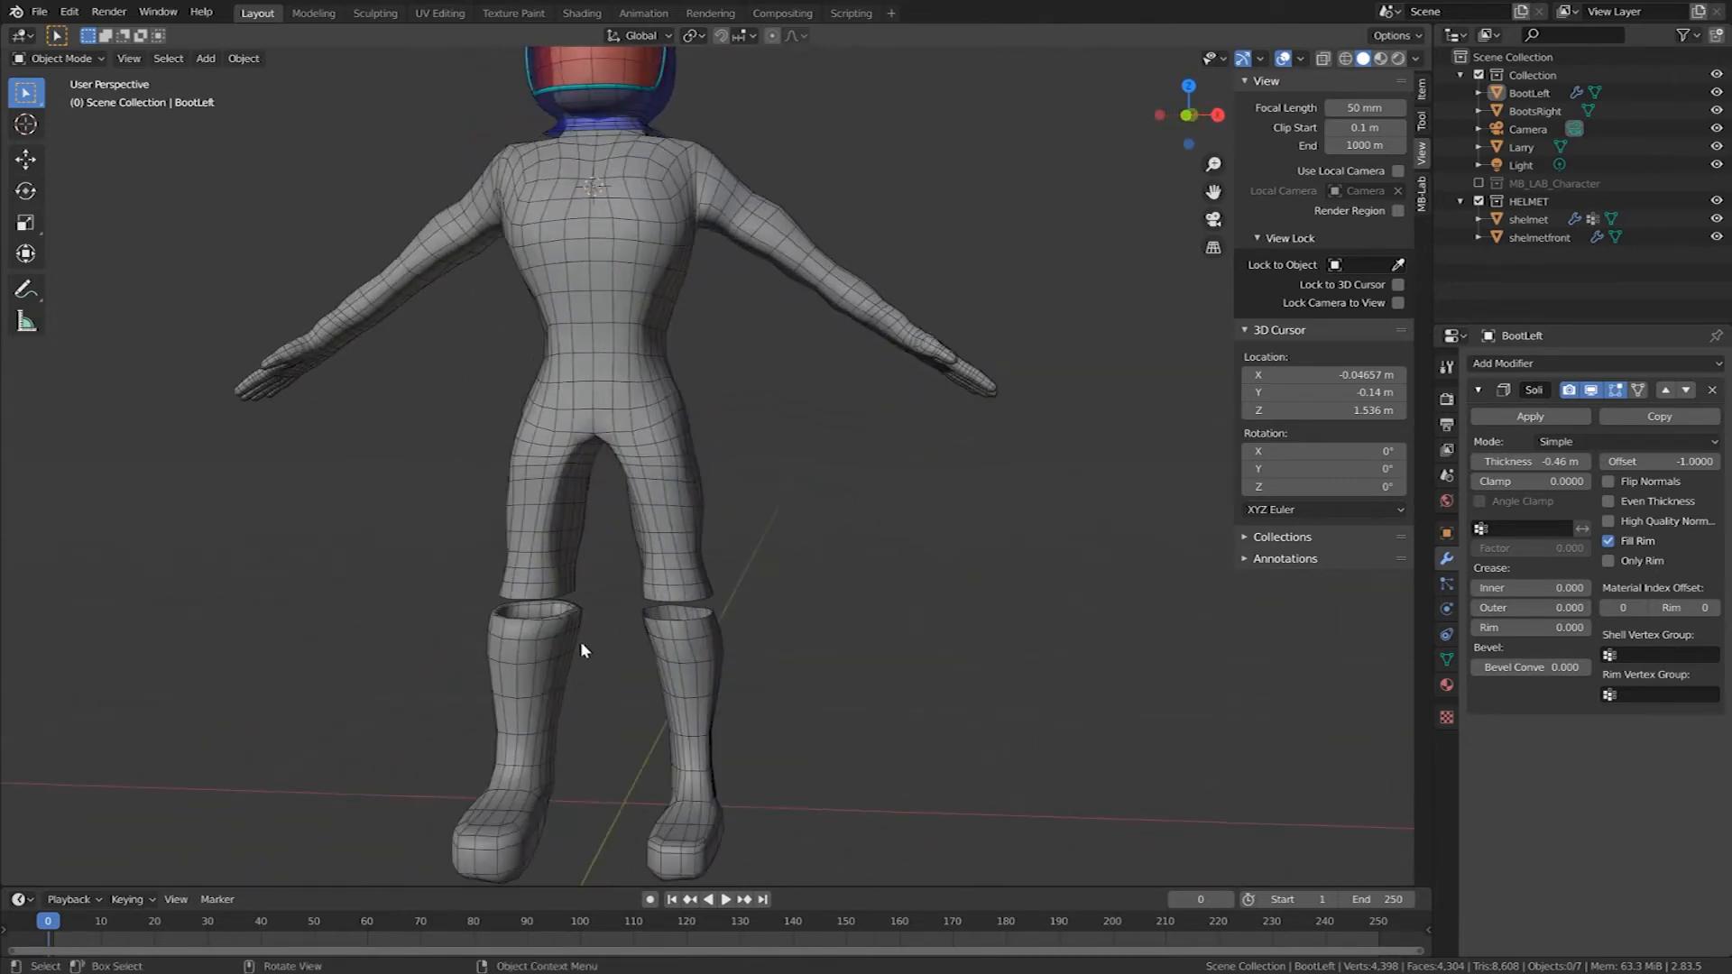
{"action": "left_click", "coordinate": [537, 653]}
{"action": "left_click_drag", "start_coordinate": [1534, 461], "coordinate": [1588, 461]}
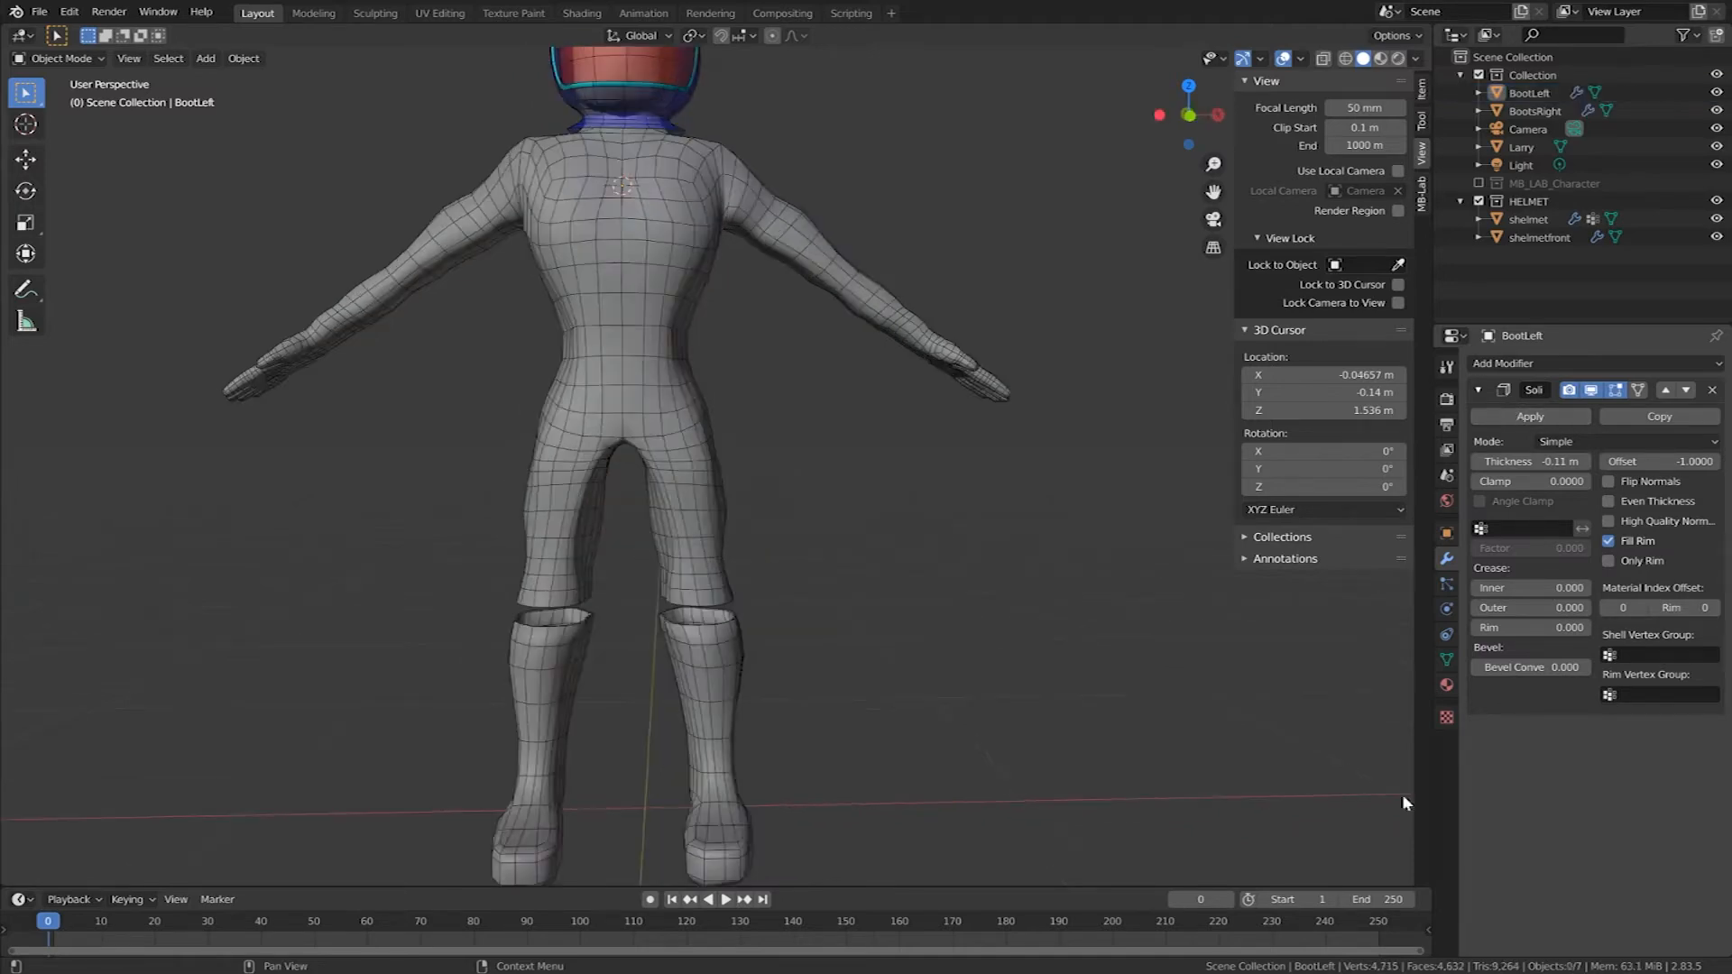
{"action": "mouse_move", "coordinate": [1050, 734]}
{"action": "middle_mouse_down"}
{"action": "mouse_move", "coordinate": [951, 729]}
{"action": "mouse_move", "coordinate": [1040, 727]}
{"action": "mouse_move", "coordinate": [1020, 726]}
{"action": "middle_mouse_up"}
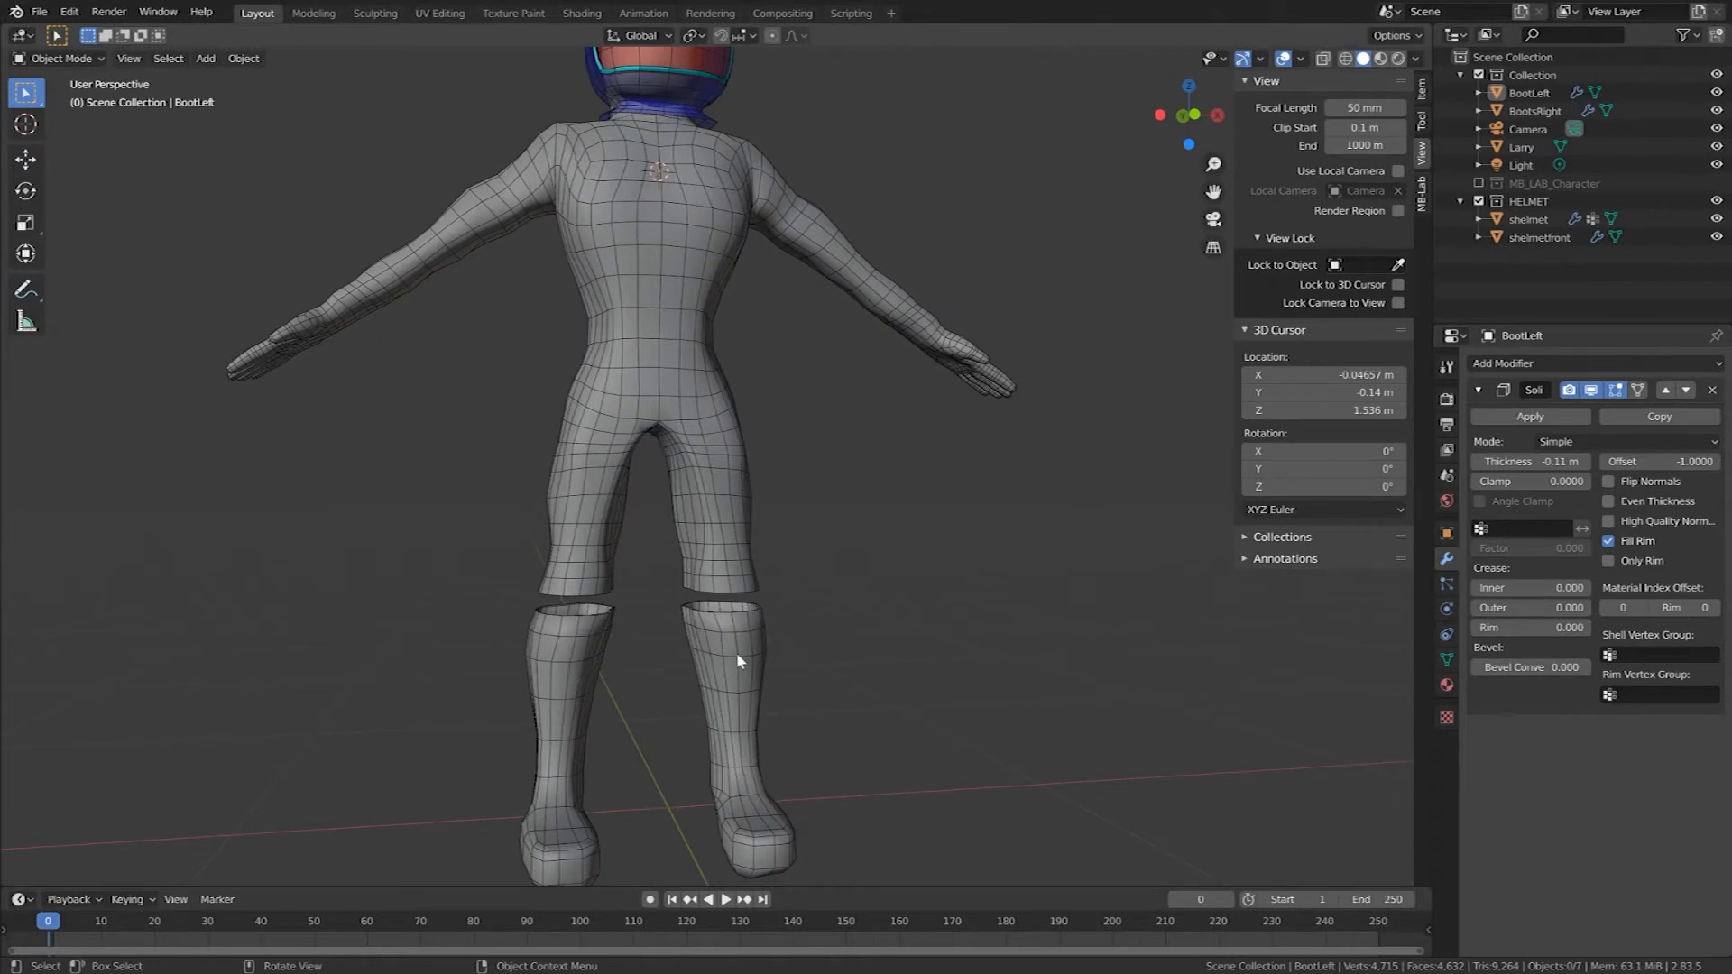
Step: Thicken the BootLeft object by setting its Solidify thickness to about -0.55 m
{"action": "left_click", "coordinate": [588, 662]}
{"action": "left_click_drag", "start_coordinate": [1541, 461], "coordinate": [1444, 461]}
{"action": "middle_click_drag", "start_coordinate": [891, 655], "coordinate": [798, 583]}
{"action": "scroll", "coordinate": [797, 583], "scroll_direction": "up", "scroll_amount": 3}
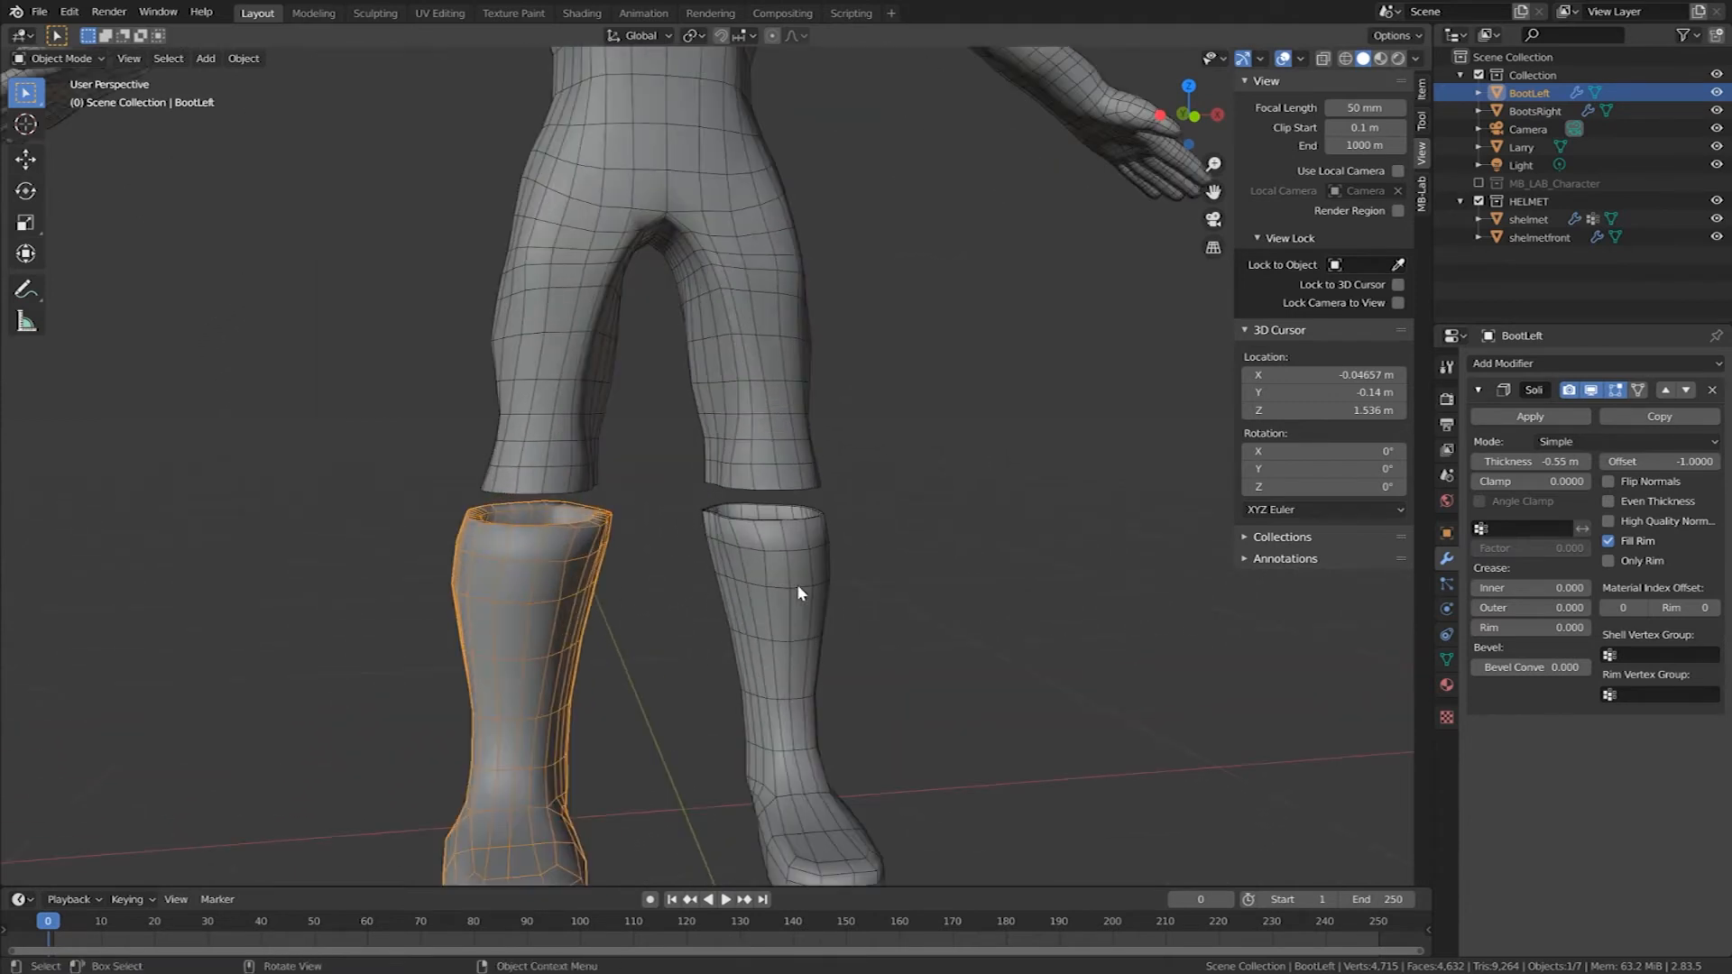
Step: Link BootLeft's modifiers to BootsRight so both boots share the same Solidify settings
{"action": "left_click", "coordinate": [796, 595]}
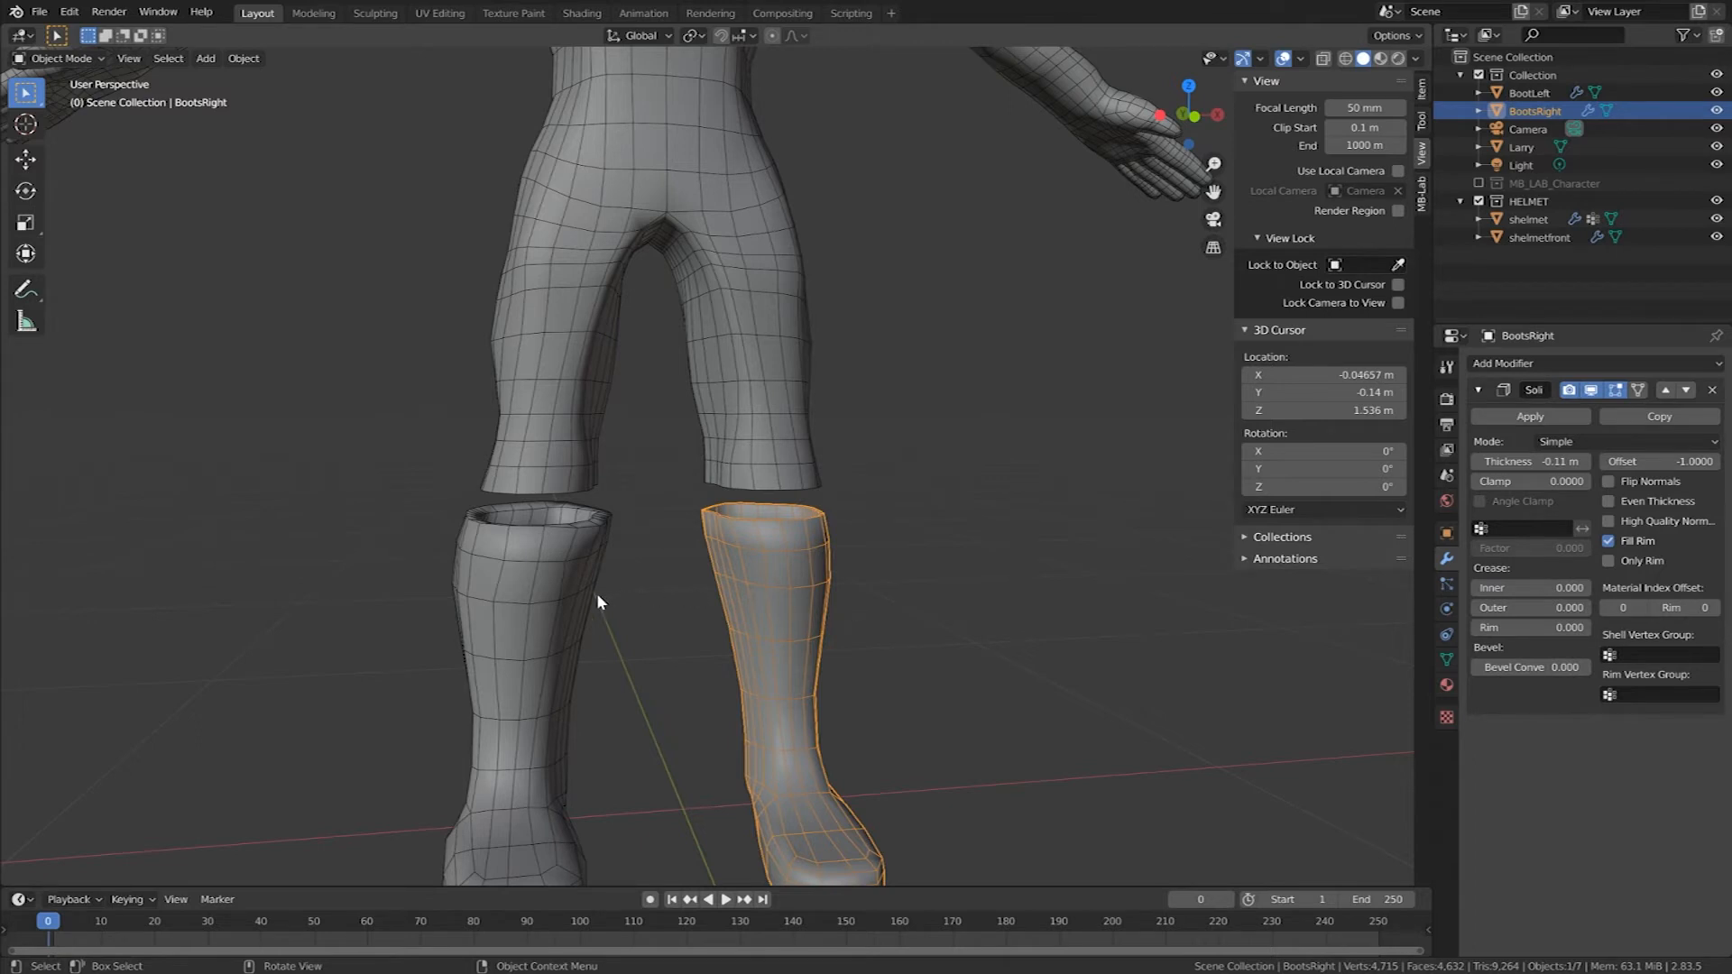
{"action": "left_click", "coordinate": [536, 596], "text": "shift"}
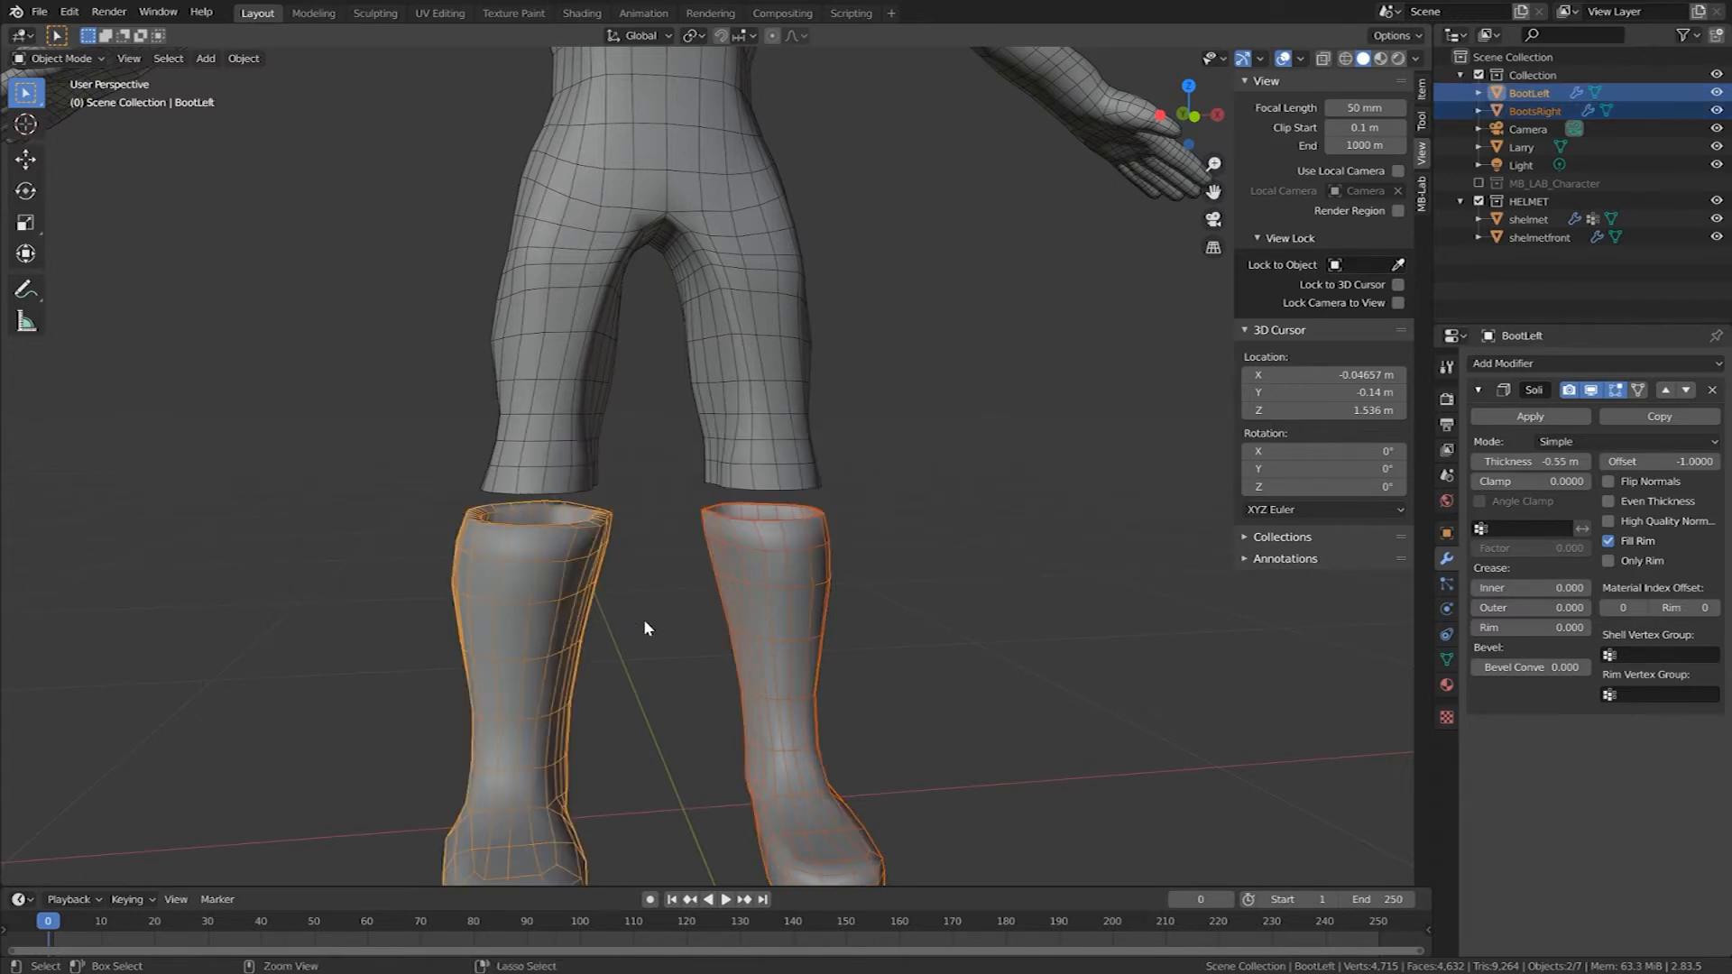
{"action": "key", "text": "ctrl+l"}
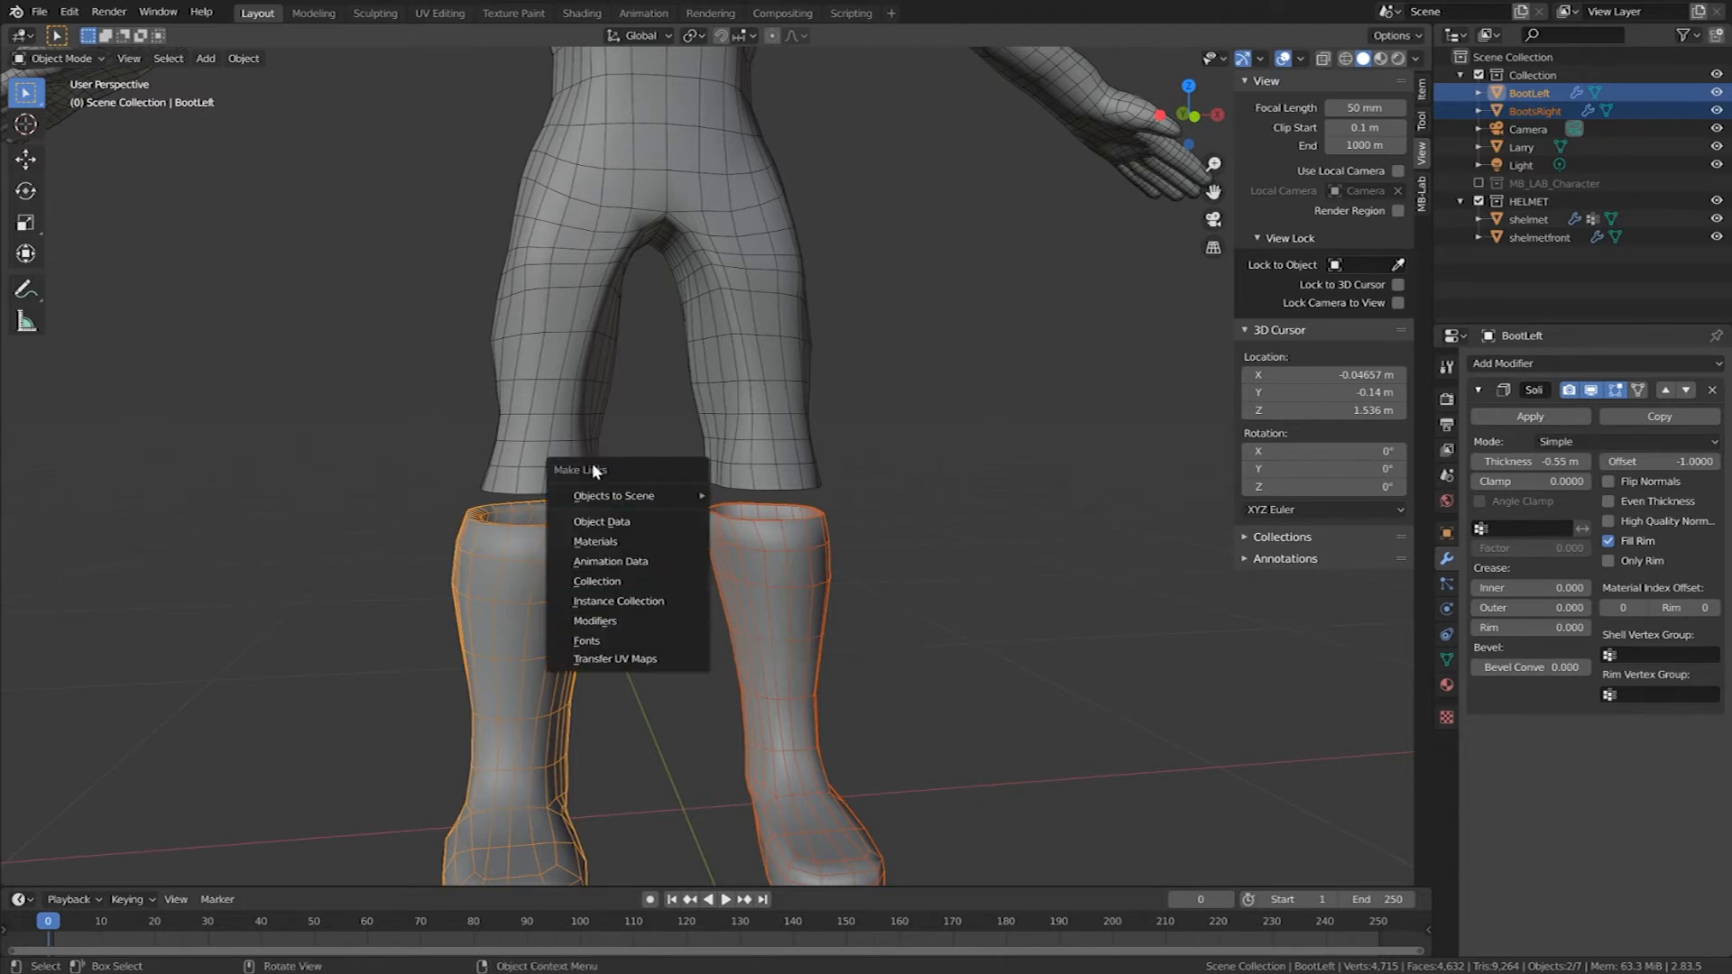
{"action": "left_click", "coordinate": [617, 621]}
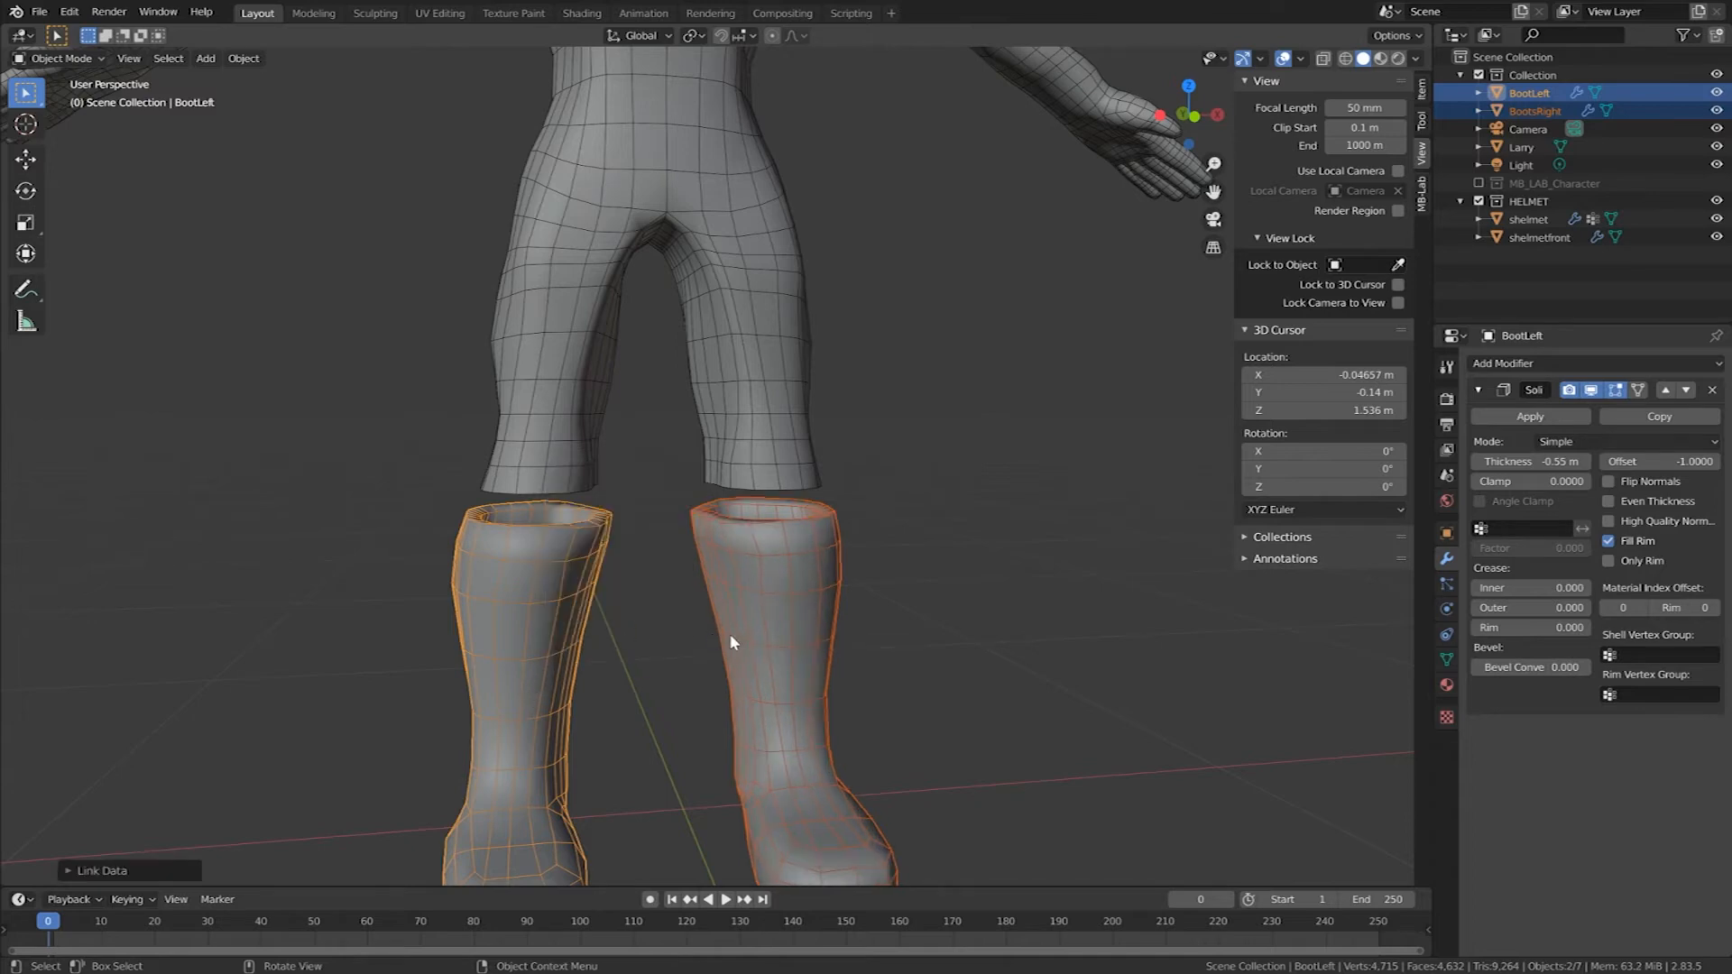
{"action": "left_click", "coordinate": [897, 668]}
{"action": "middle_click_drag", "start_coordinate": [897, 668], "coordinate": [851, 685]}
Step: Select both boots and move them up slightly along Z so their tops overlap the lower ends of the body's legs
{"action": "left_click", "coordinate": [712, 664]}
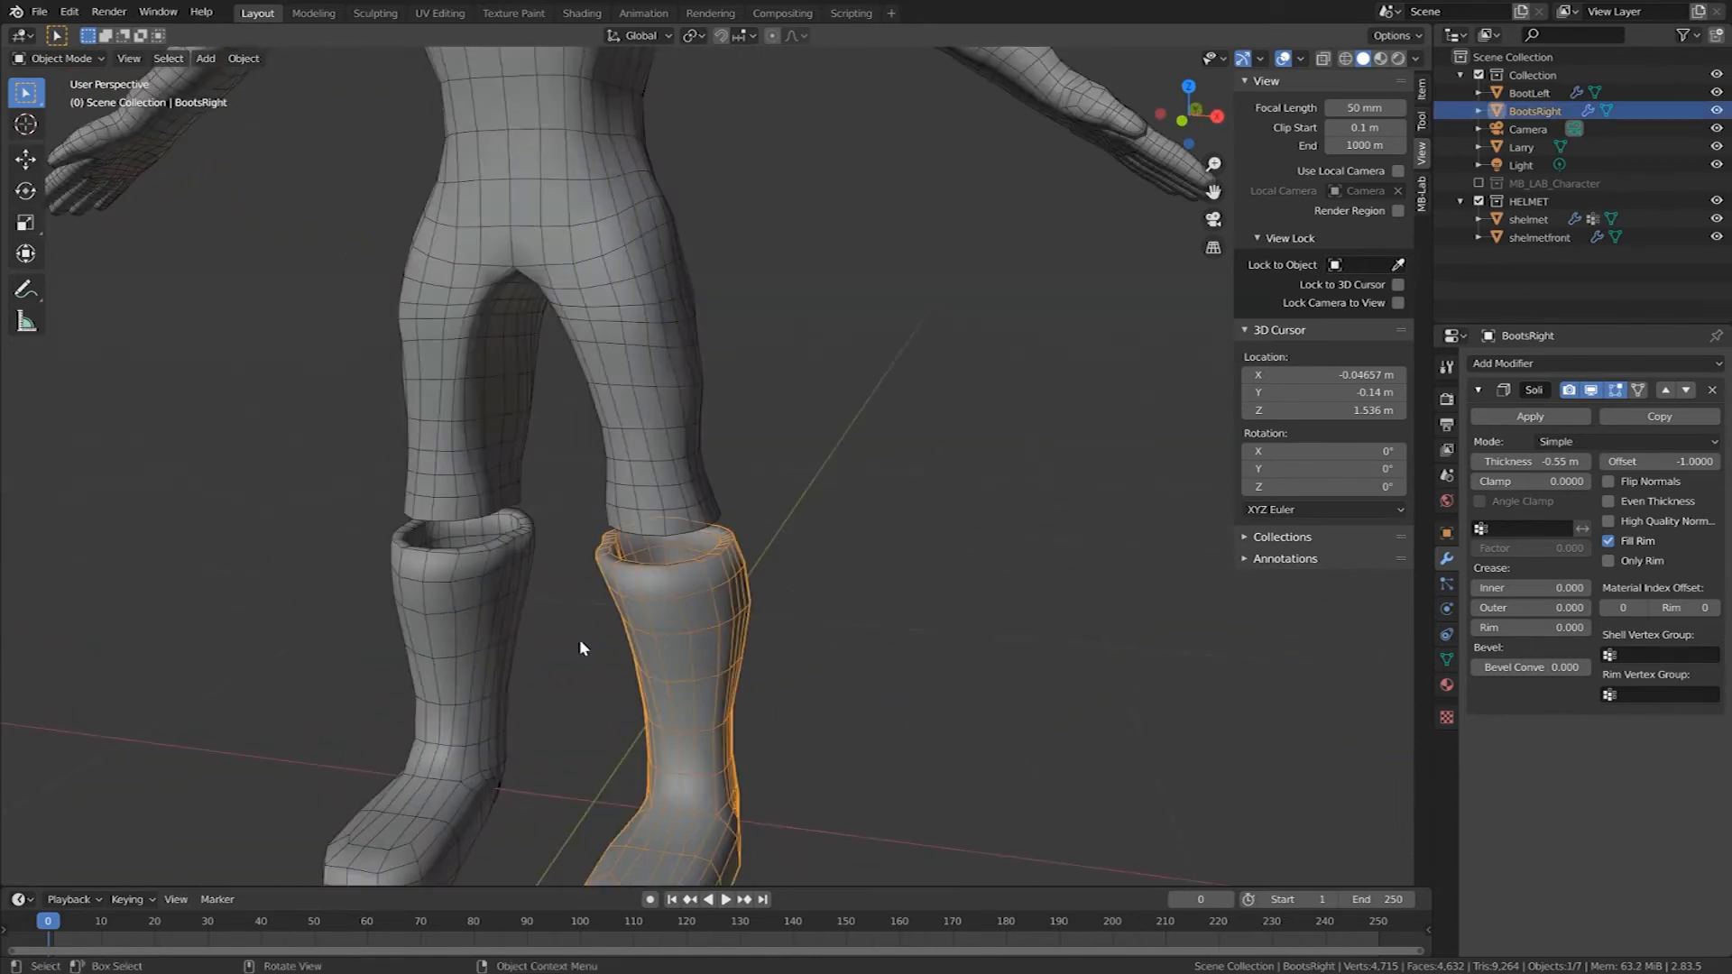
{"action": "left_click", "coordinate": [468, 641], "text": "shift"}
{"action": "left_click", "coordinate": [26, 162]}
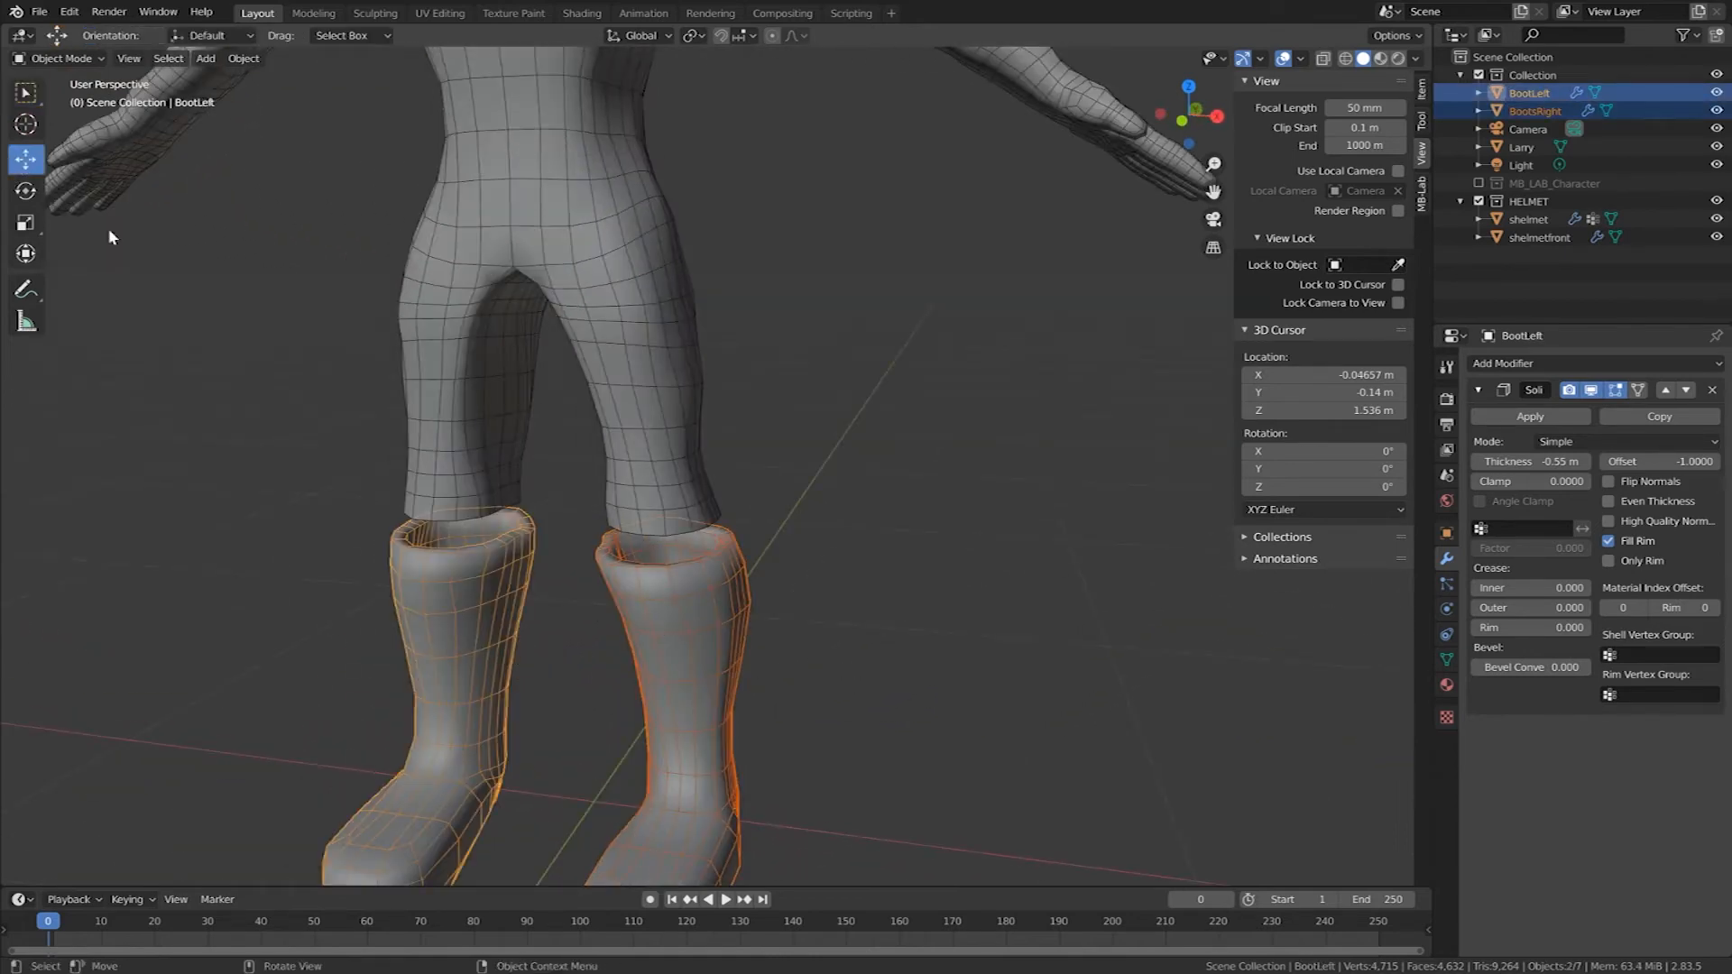
{"action": "scroll", "coordinate": [513, 533], "scroll_direction": "down", "scroll_amount": 3}
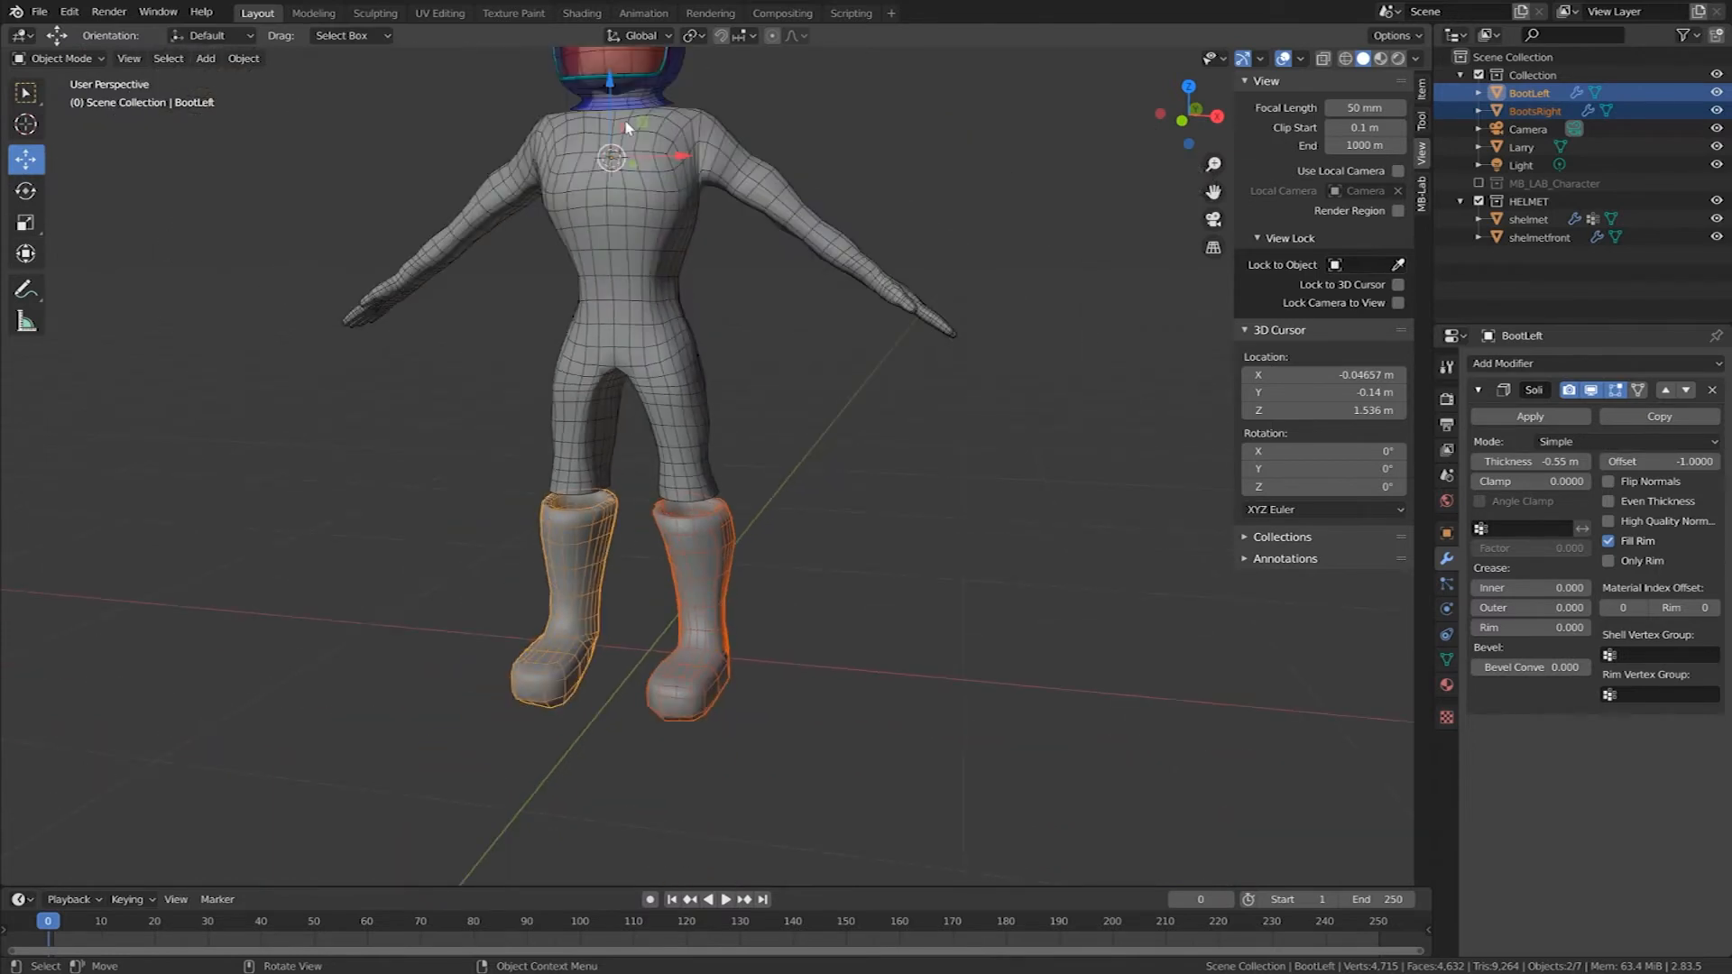
{"action": "left_click_drag", "start_coordinate": [610, 81], "coordinate": [612, 56]}
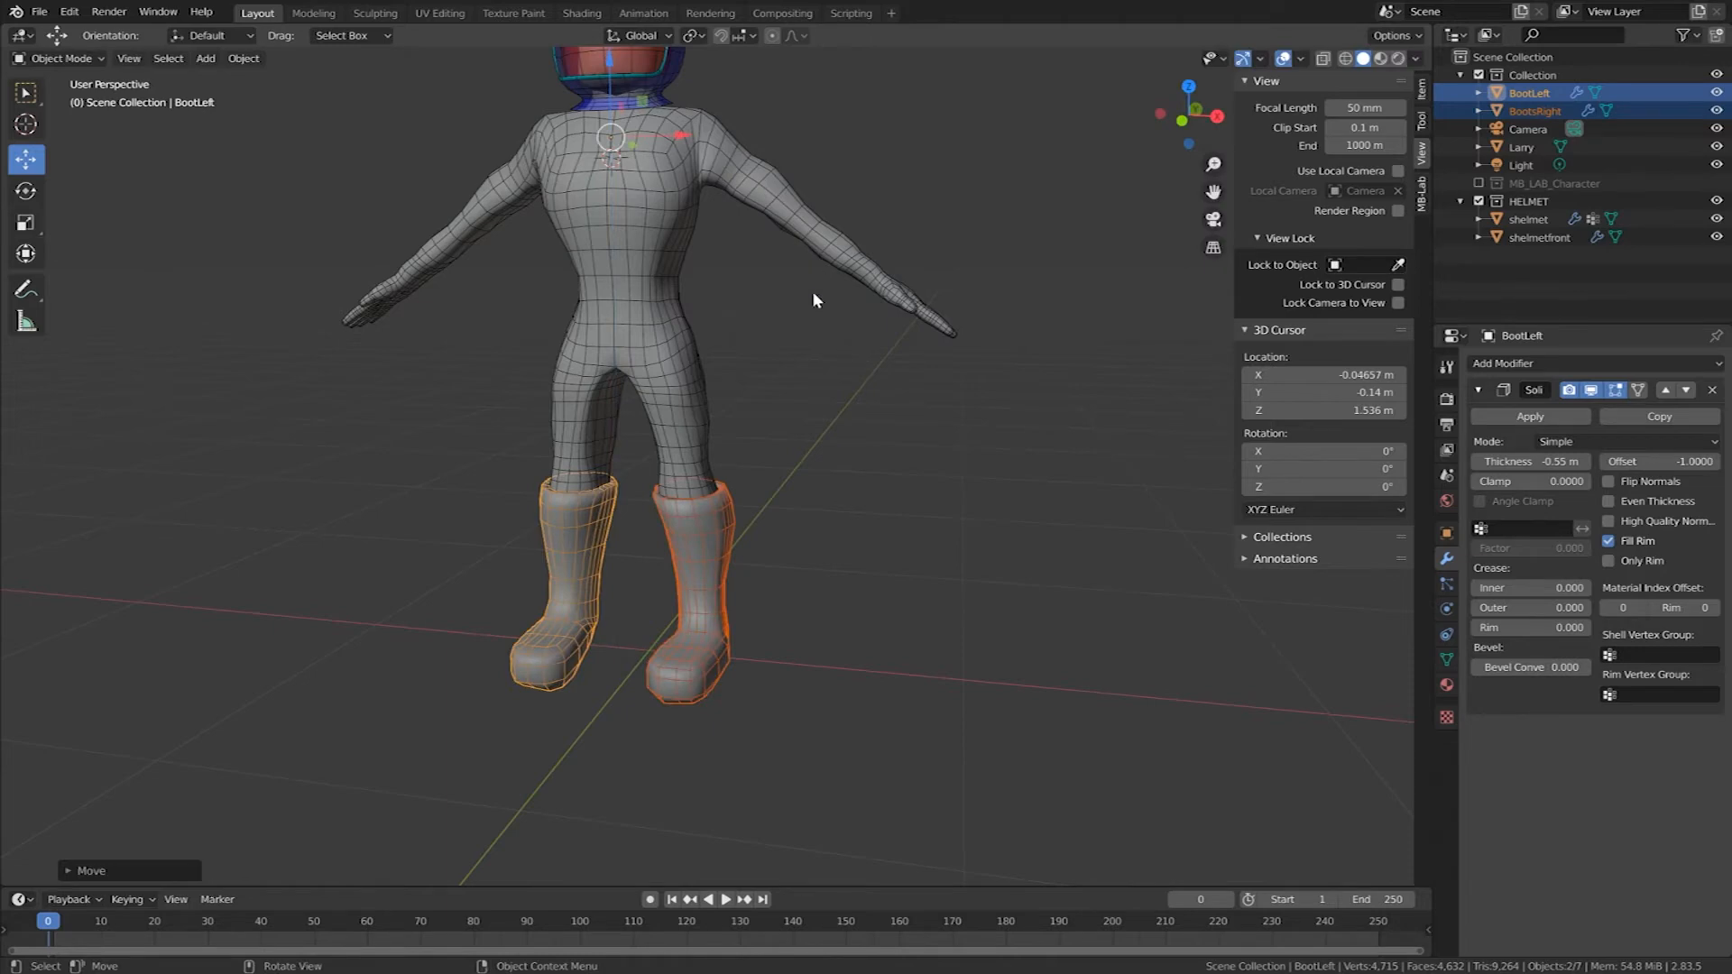
{"action": "left_click", "coordinate": [754, 500]}
{"action": "mouse_move", "coordinate": [754, 499]}
{"action": "middle_mouse_down"}
{"action": "mouse_move", "coordinate": [905, 496]}
{"action": "mouse_move", "coordinate": [777, 495]}
{"action": "middle_mouse_up"}
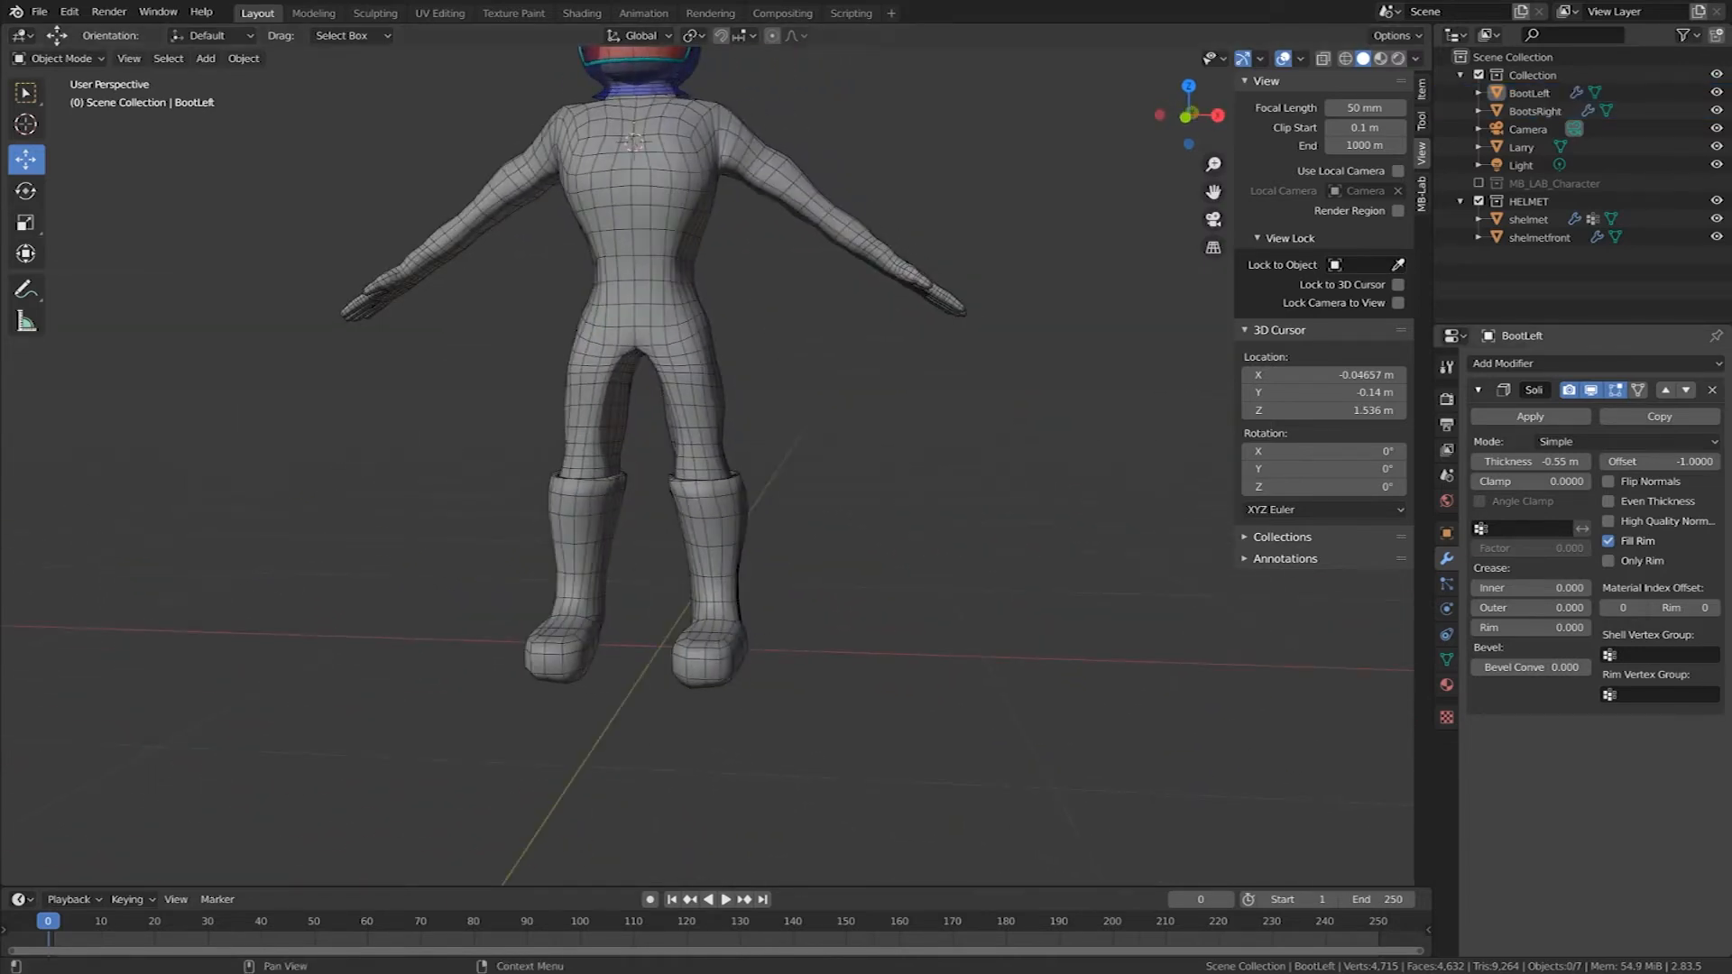
{"action": "middle_click_drag", "start_coordinate": [777, 495], "coordinate": [1067, 591]}
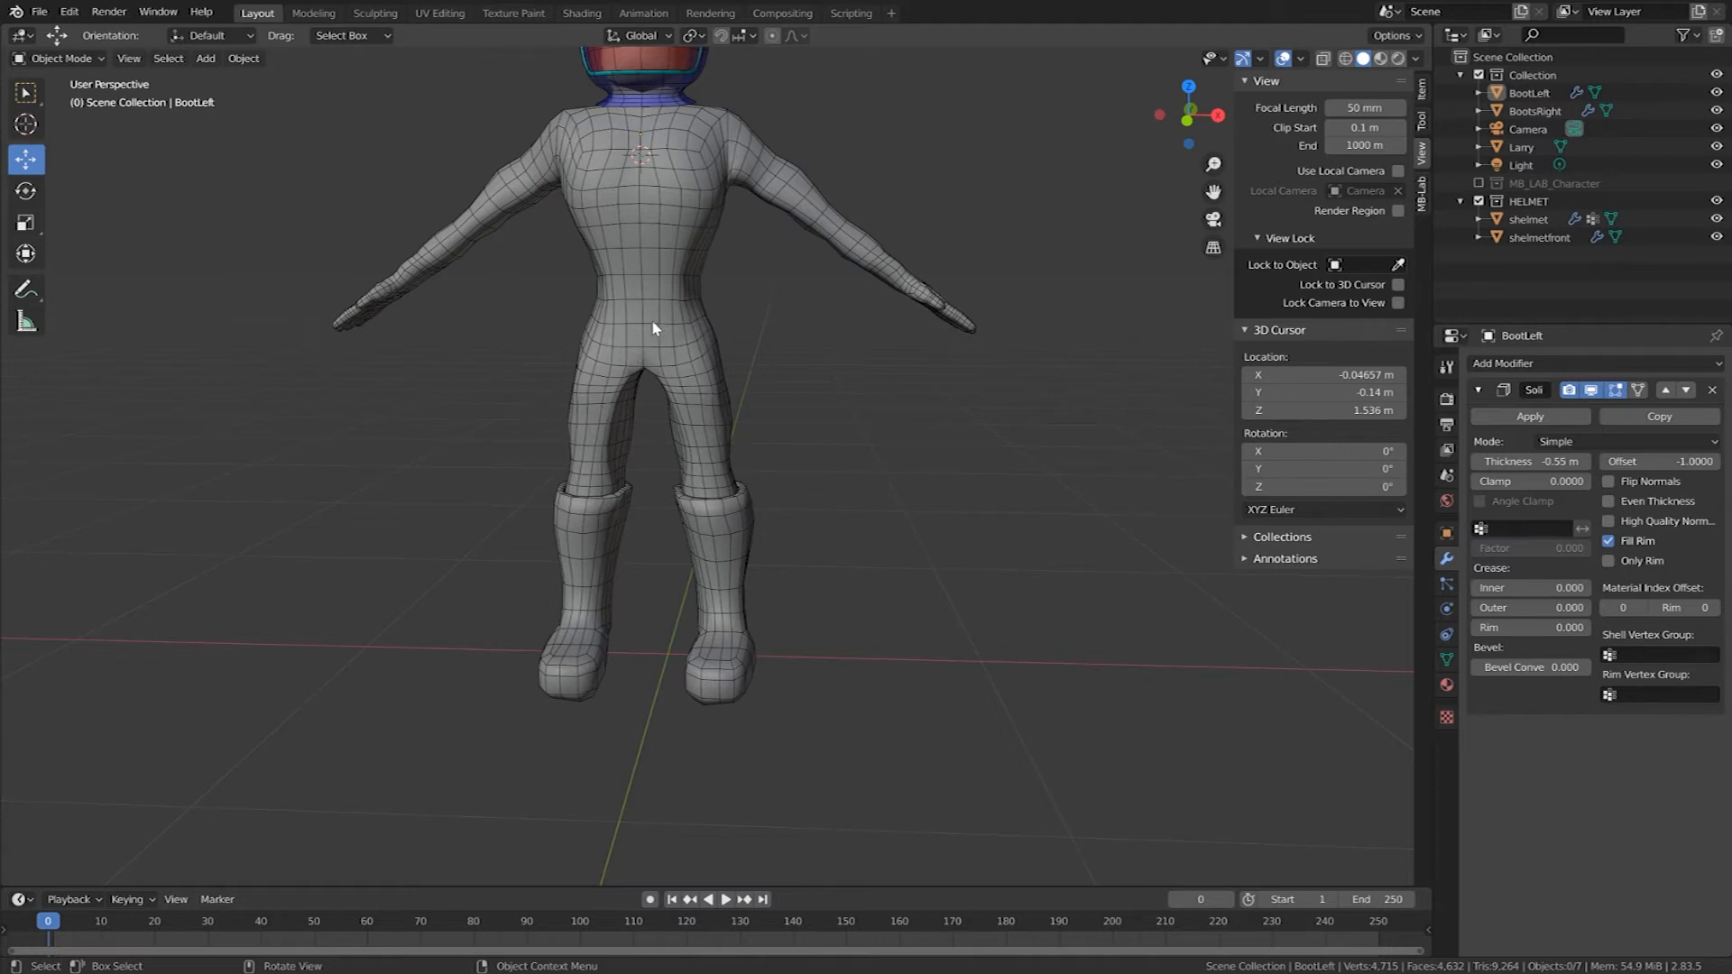
{"action": "mouse_move", "coordinate": [800, 418]}
{"action": "middle_mouse_down"}
{"action": "mouse_move", "coordinate": [673, 414]}
{"action": "mouse_move", "coordinate": [749, 403]}
{"action": "mouse_move", "coordinate": [825, 424]}
{"action": "middle_mouse_up"}
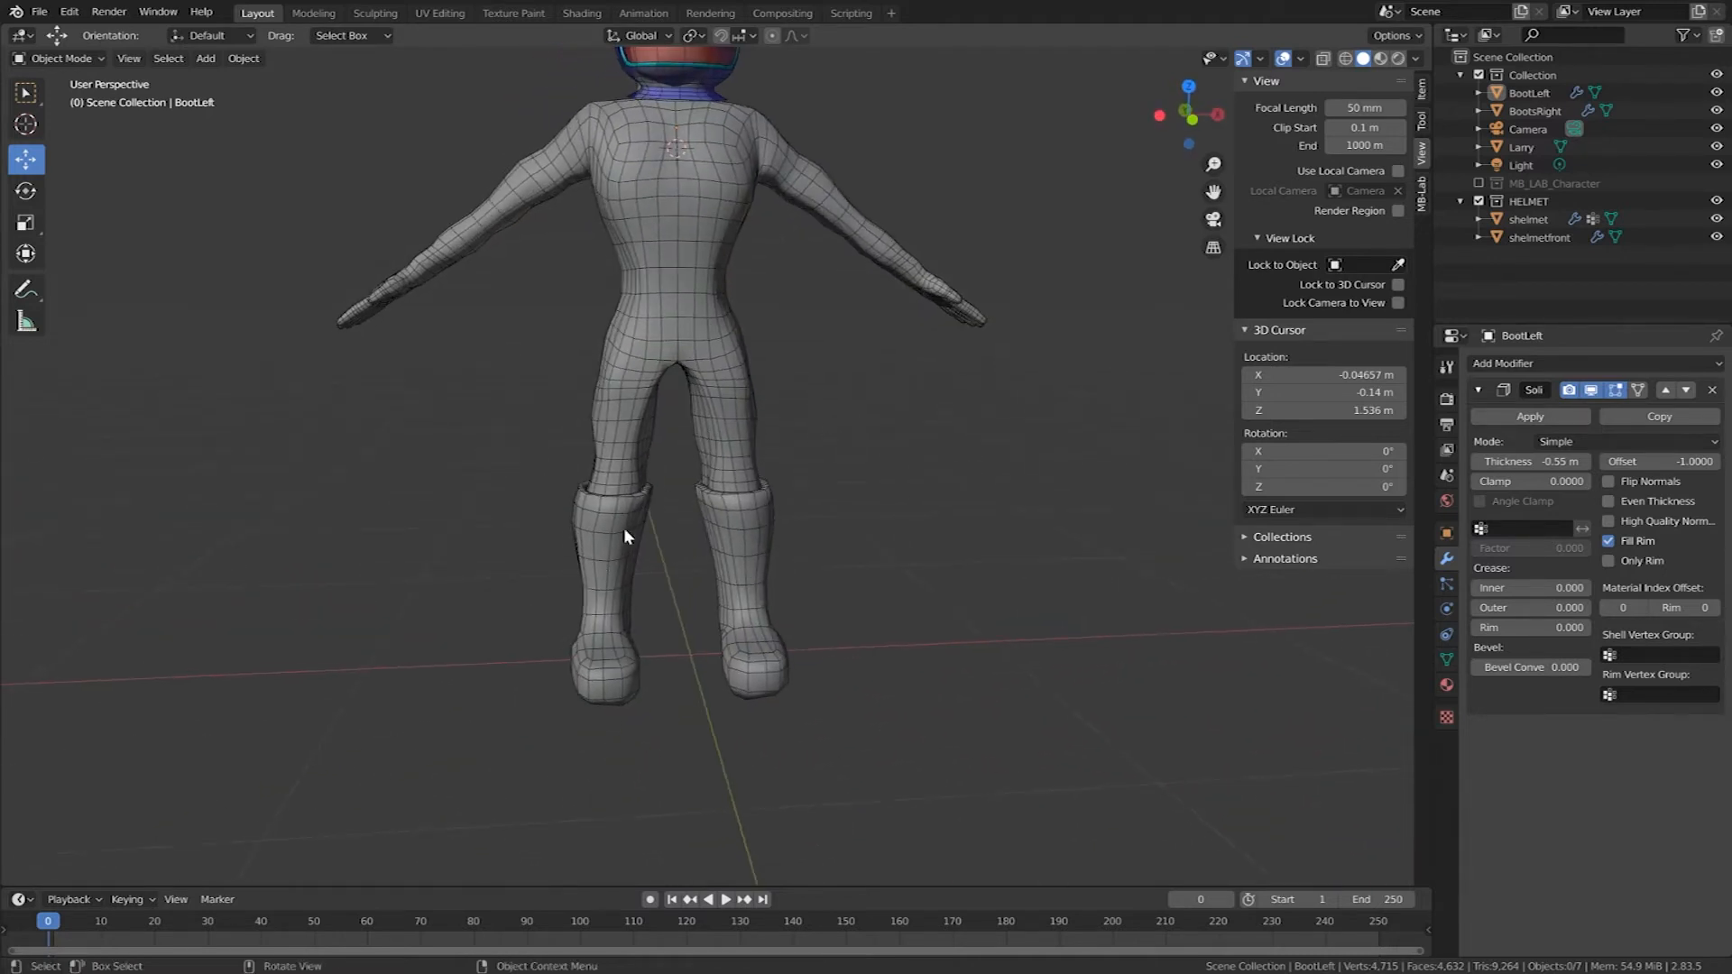
{"action": "left_click", "coordinate": [605, 568]}
{"action": "left_click", "coordinate": [747, 560]}
{"action": "left_click", "coordinate": [599, 539]}
{"action": "left_click", "coordinate": [713, 533]}
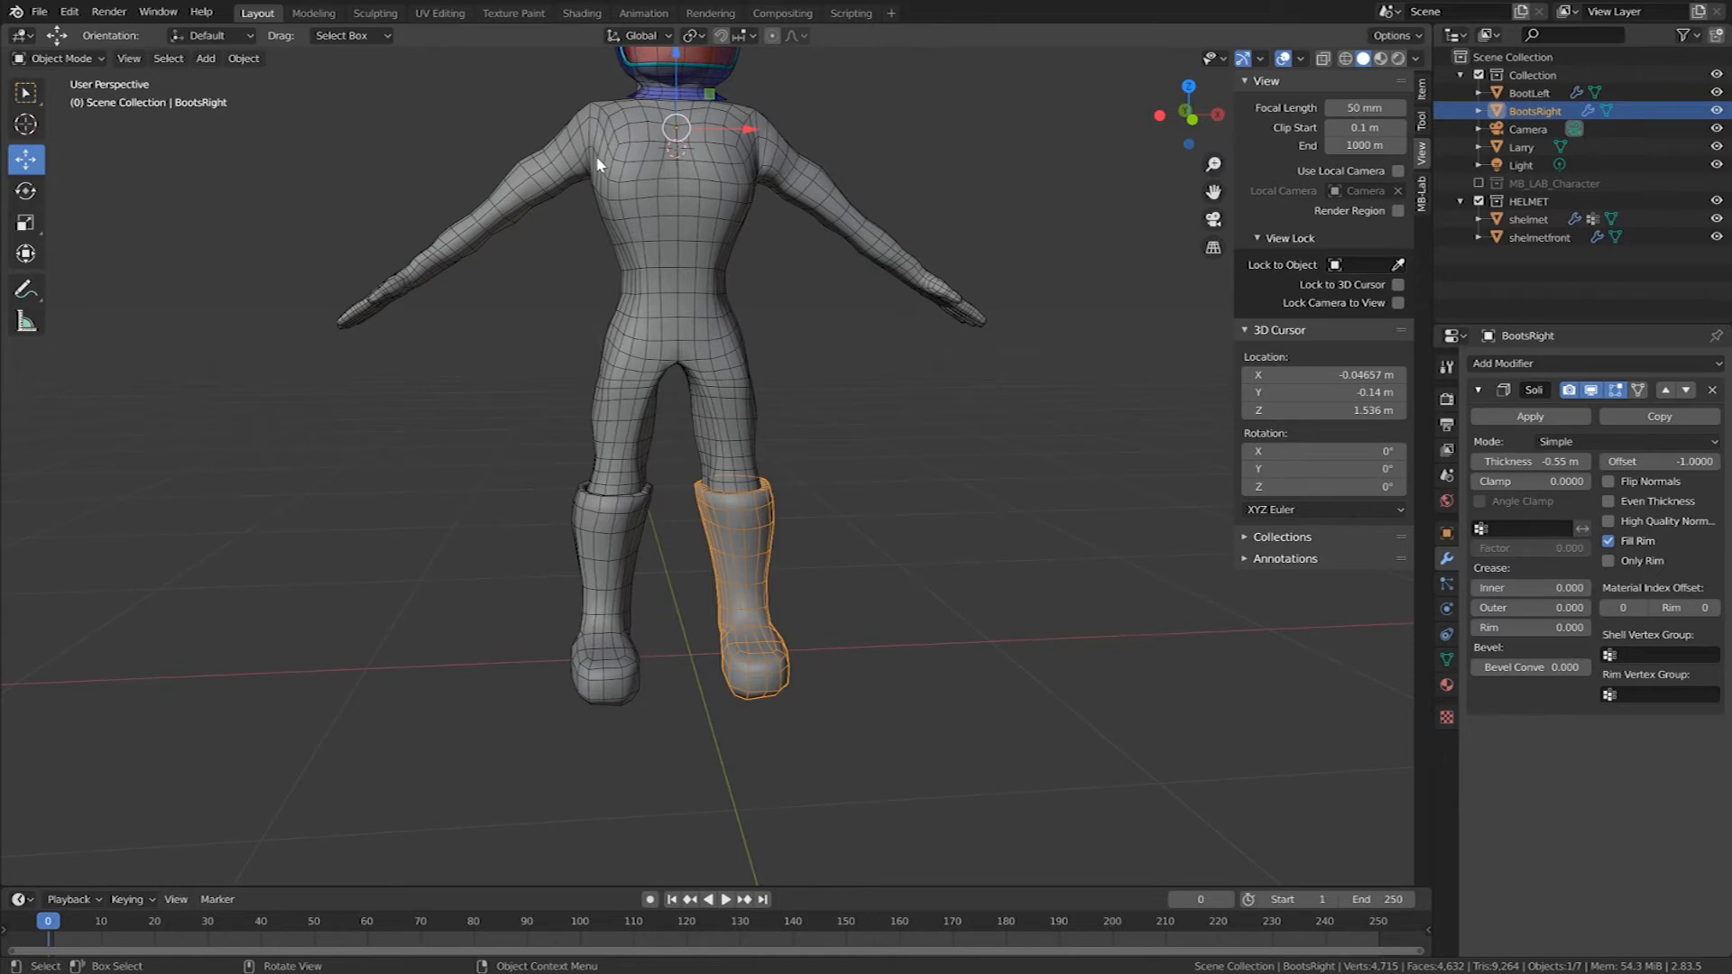
{"action": "left_click", "coordinate": [610, 570]}
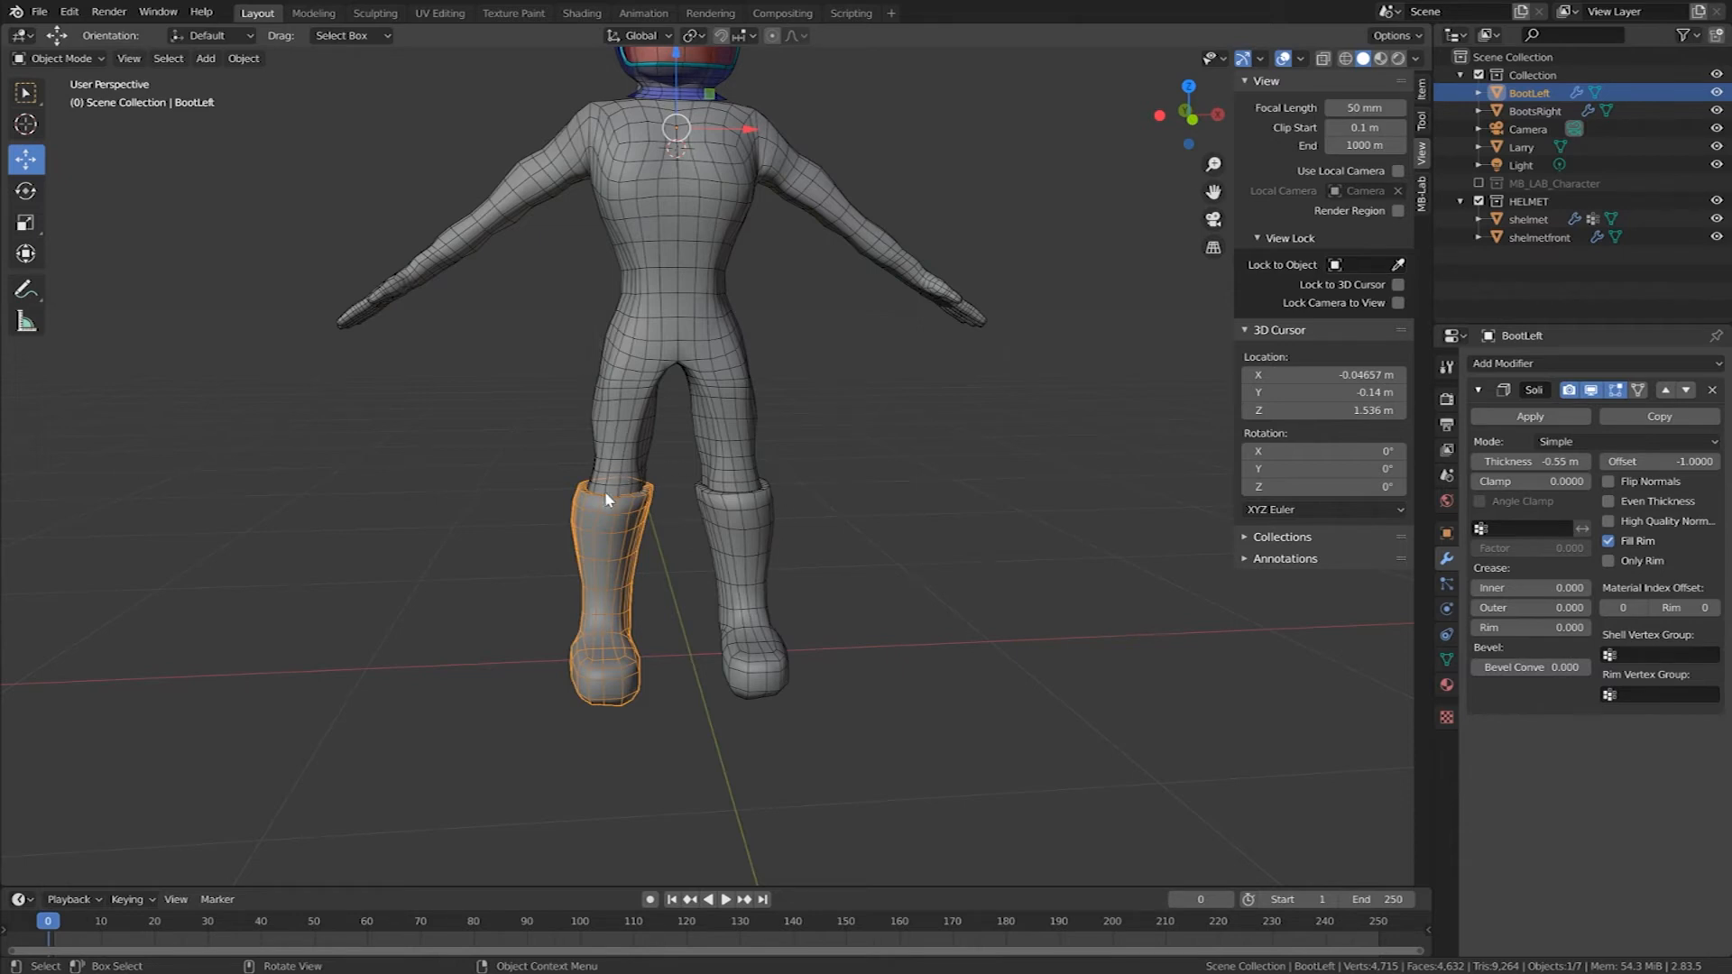
Step: Put the character body mesh in Edit Mode with face selection and box-select the faces from the waist down
{"action": "left_click", "coordinate": [682, 299]}
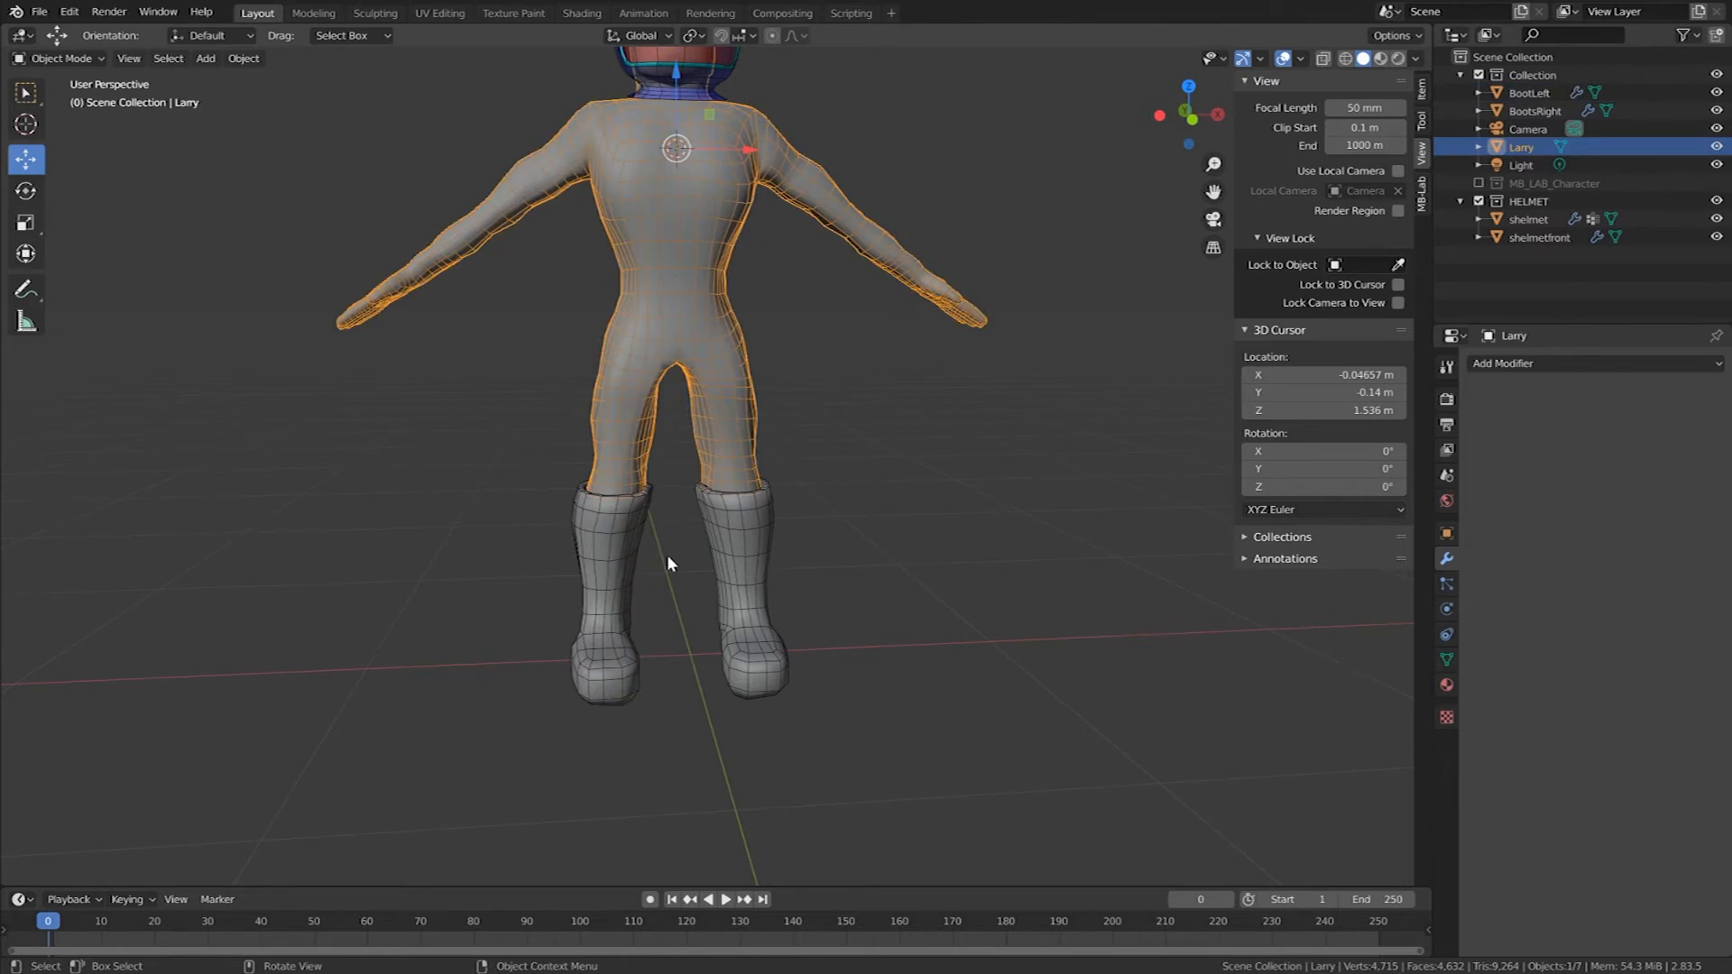
{"action": "middle_click_drag", "start_coordinate": [736, 464], "coordinate": [724, 463]}
{"action": "right_click", "coordinate": [724, 463]}
{"action": "key", "text": "Escape"}
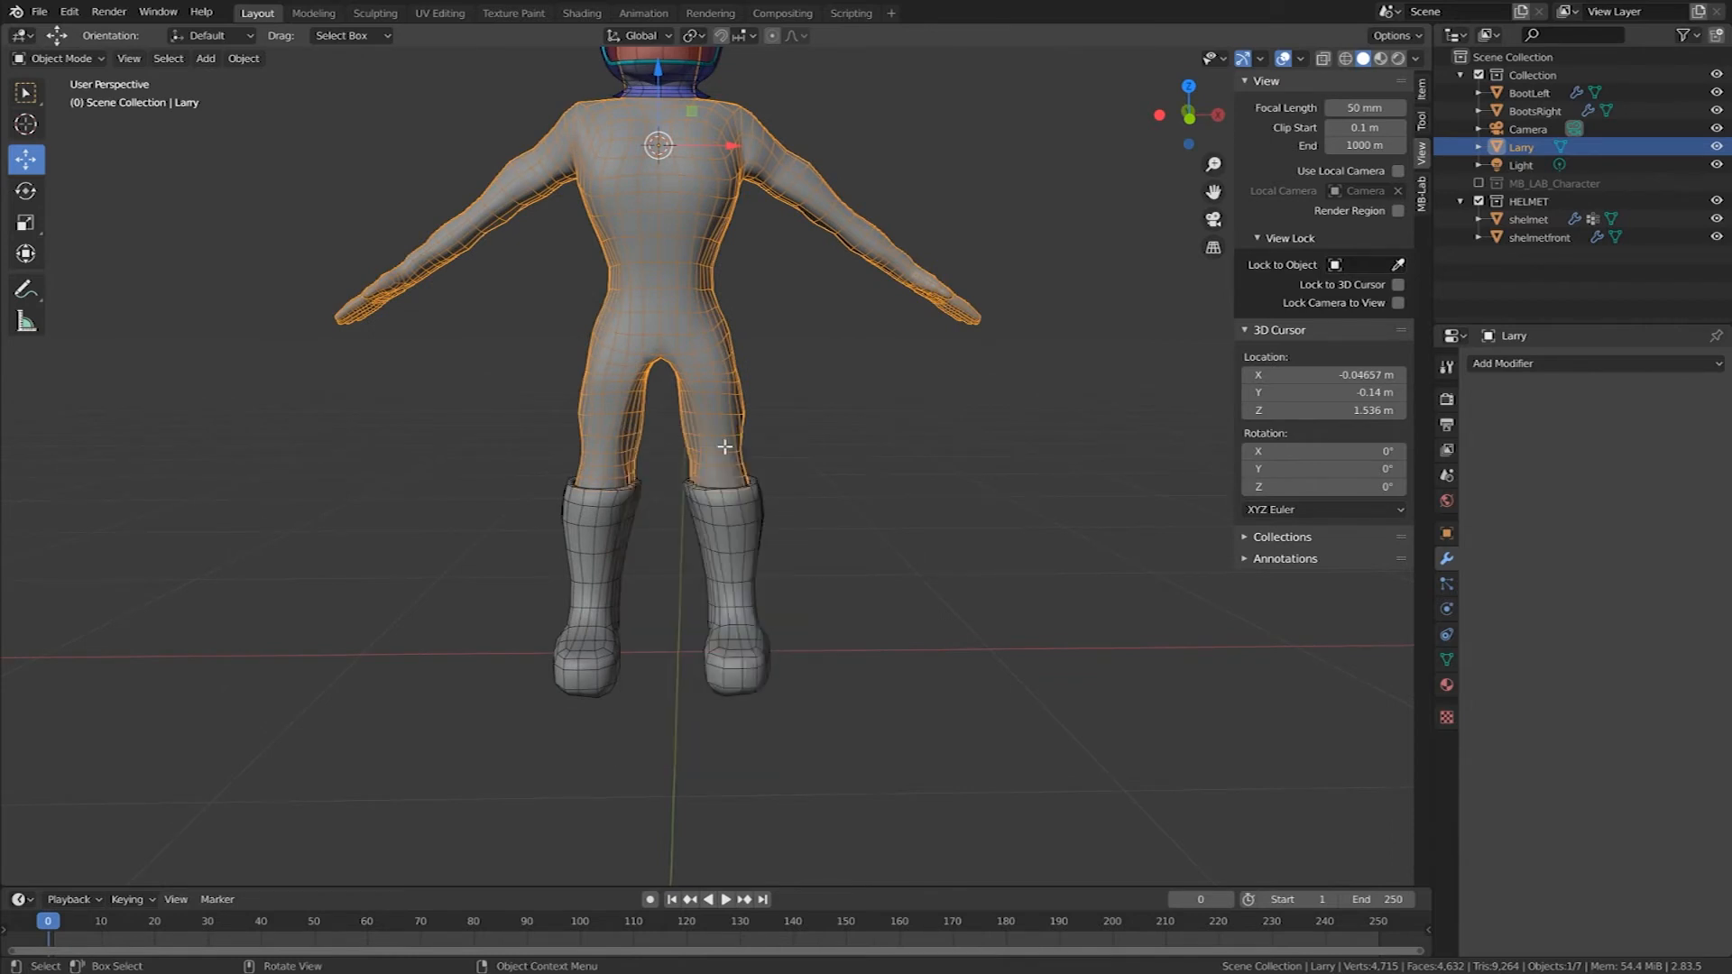
{"action": "key", "text": "Tab"}
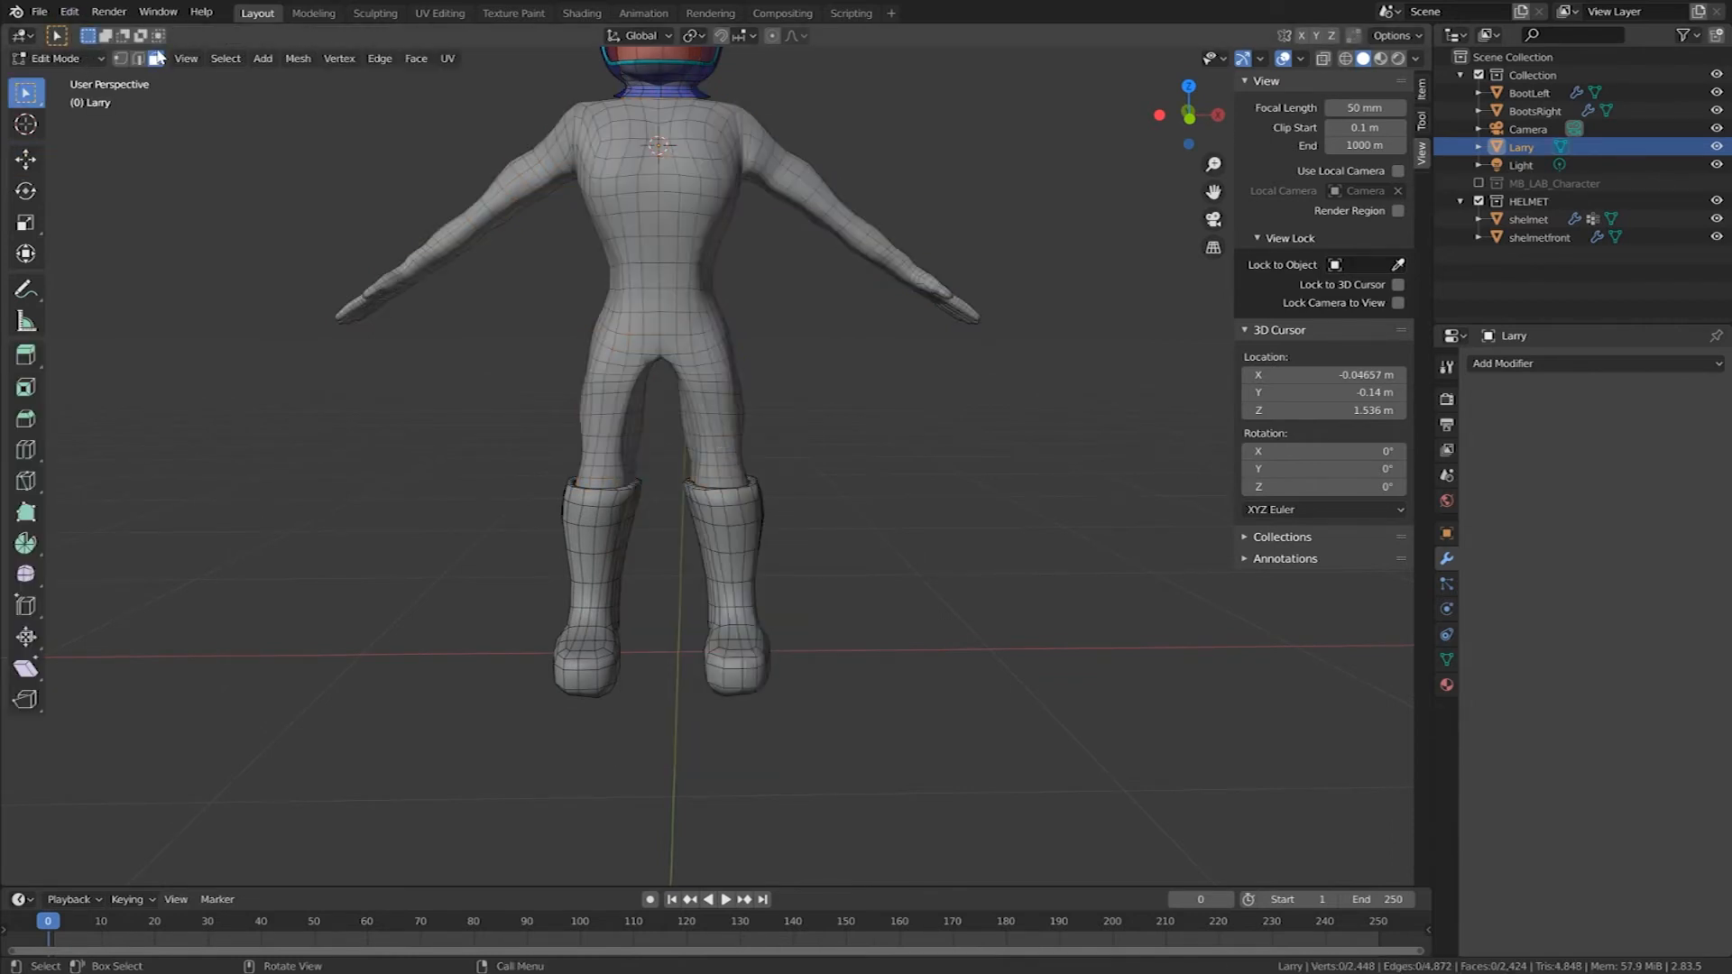
{"action": "left_click_drag", "start_coordinate": [855, 561], "coordinate": [503, 321]}
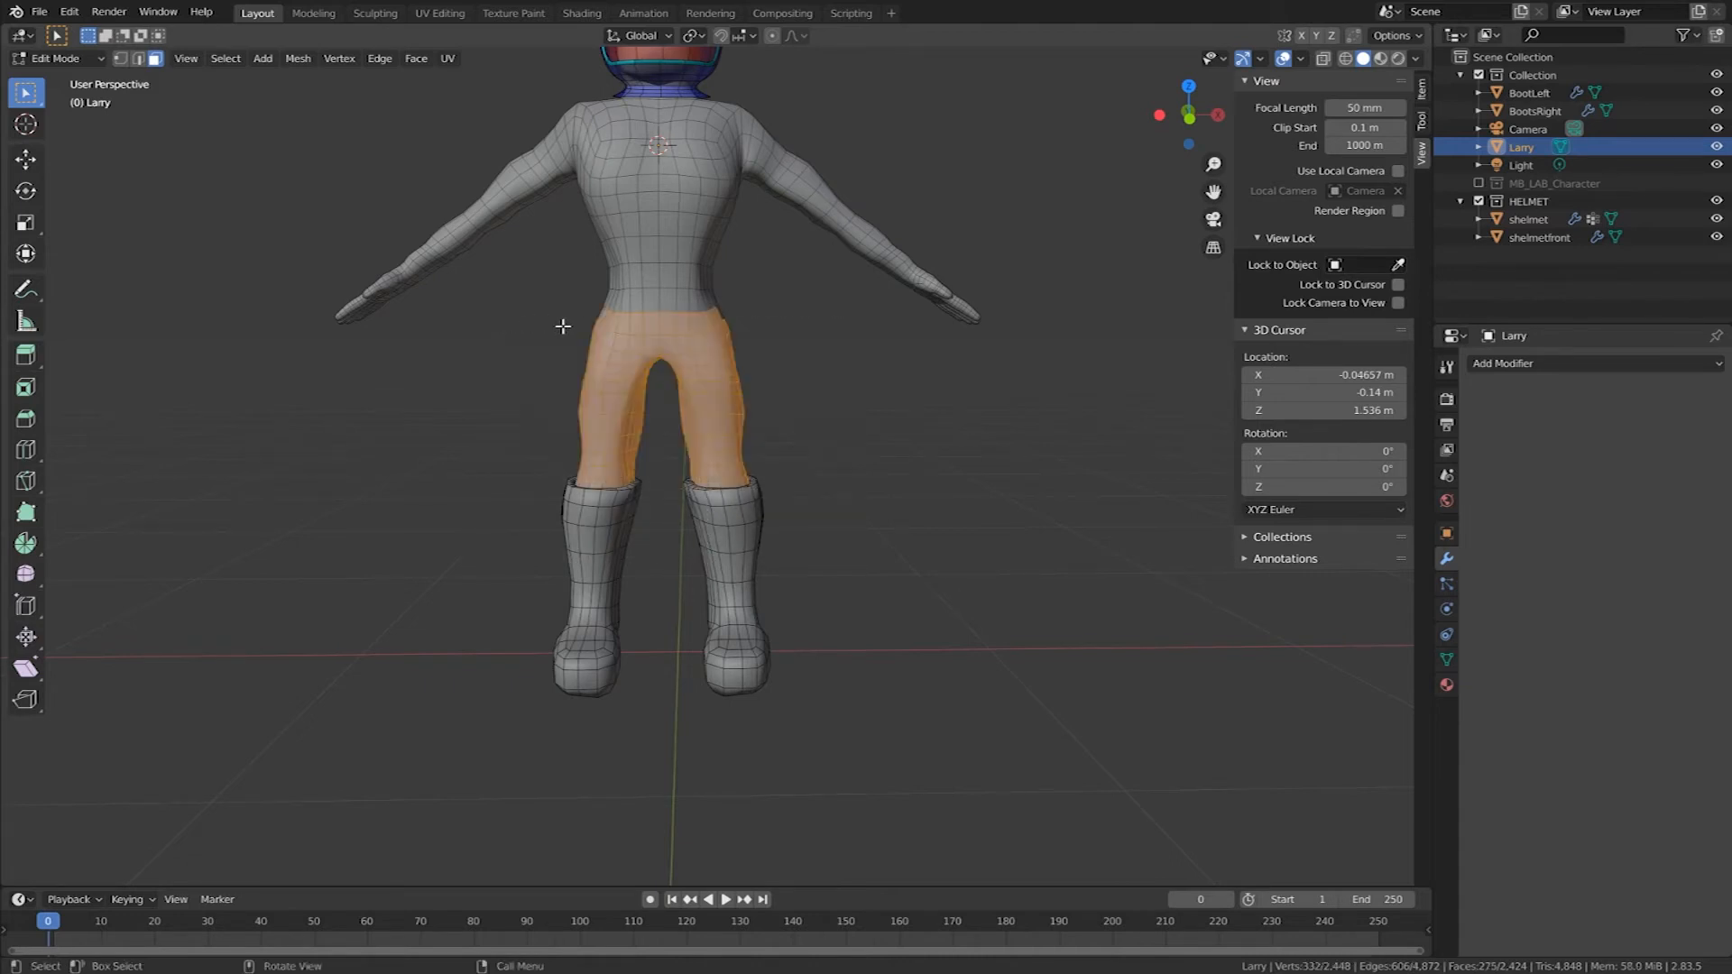
Step: Turn on X-ray display and box-select the front and back faces from the waist down to the boots
{"action": "left_click", "coordinate": [1323, 59]}
{"action": "mouse_move", "coordinate": [885, 515]}
{"action": "middle_mouse_down"}
{"action": "mouse_move", "coordinate": [678, 517]}
{"action": "mouse_move", "coordinate": [897, 506]}
{"action": "middle_mouse_up"}
{"action": "left_click_drag", "start_coordinate": [917, 612], "coordinate": [502, 283]}
{"action": "middle_click_drag", "start_coordinate": [503, 284], "coordinate": [570, 307]}
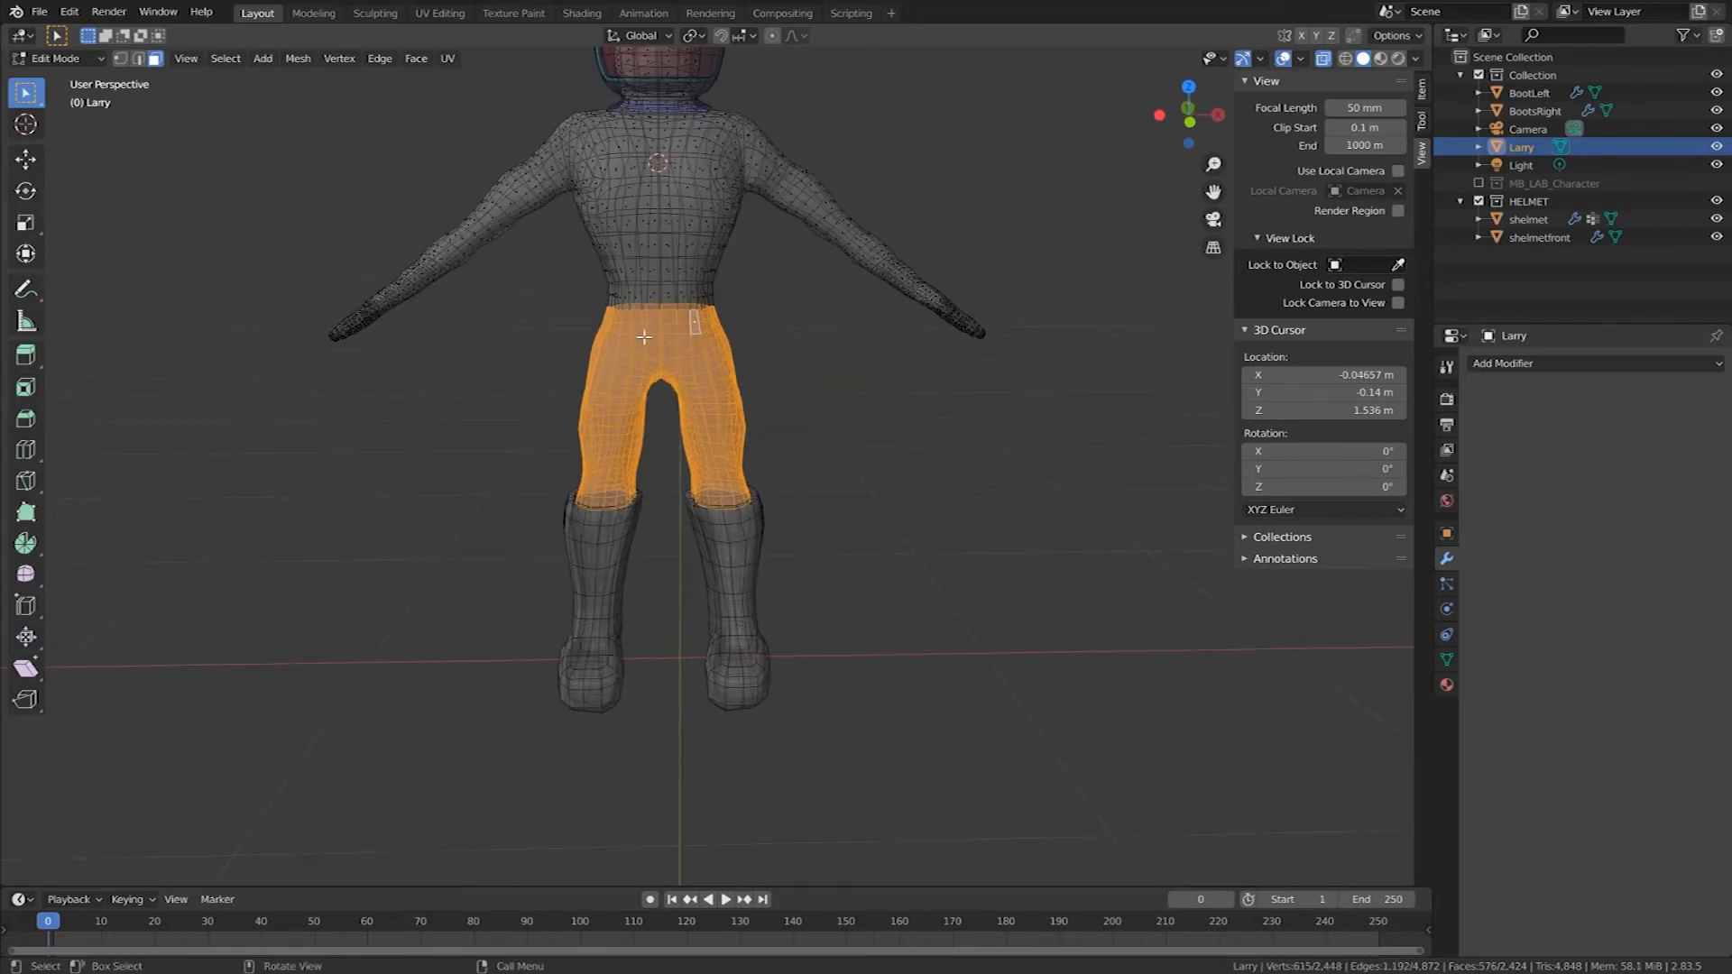
Step: Redo the box selection on the body mesh so it covers the hips and legs from the waist to the boot tops
{"action": "left_click_drag", "start_coordinate": [1109, 282], "coordinate": [451, 127]}
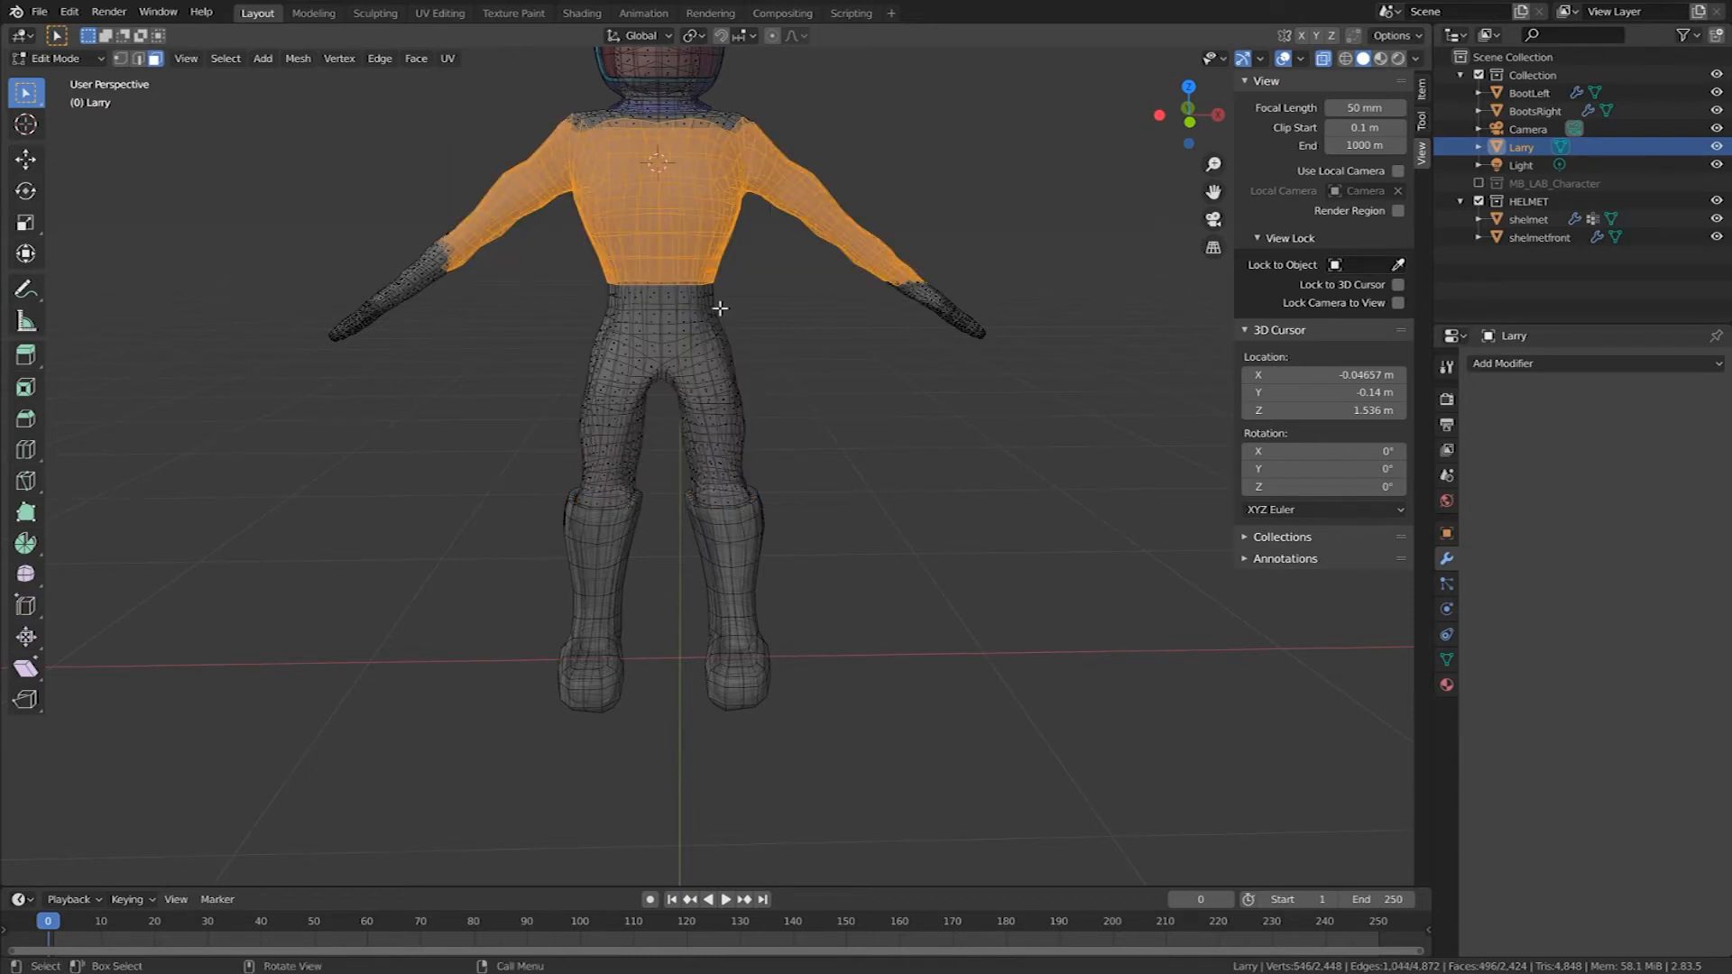
{"action": "left_click_drag", "start_coordinate": [872, 612], "coordinate": [515, 314]}
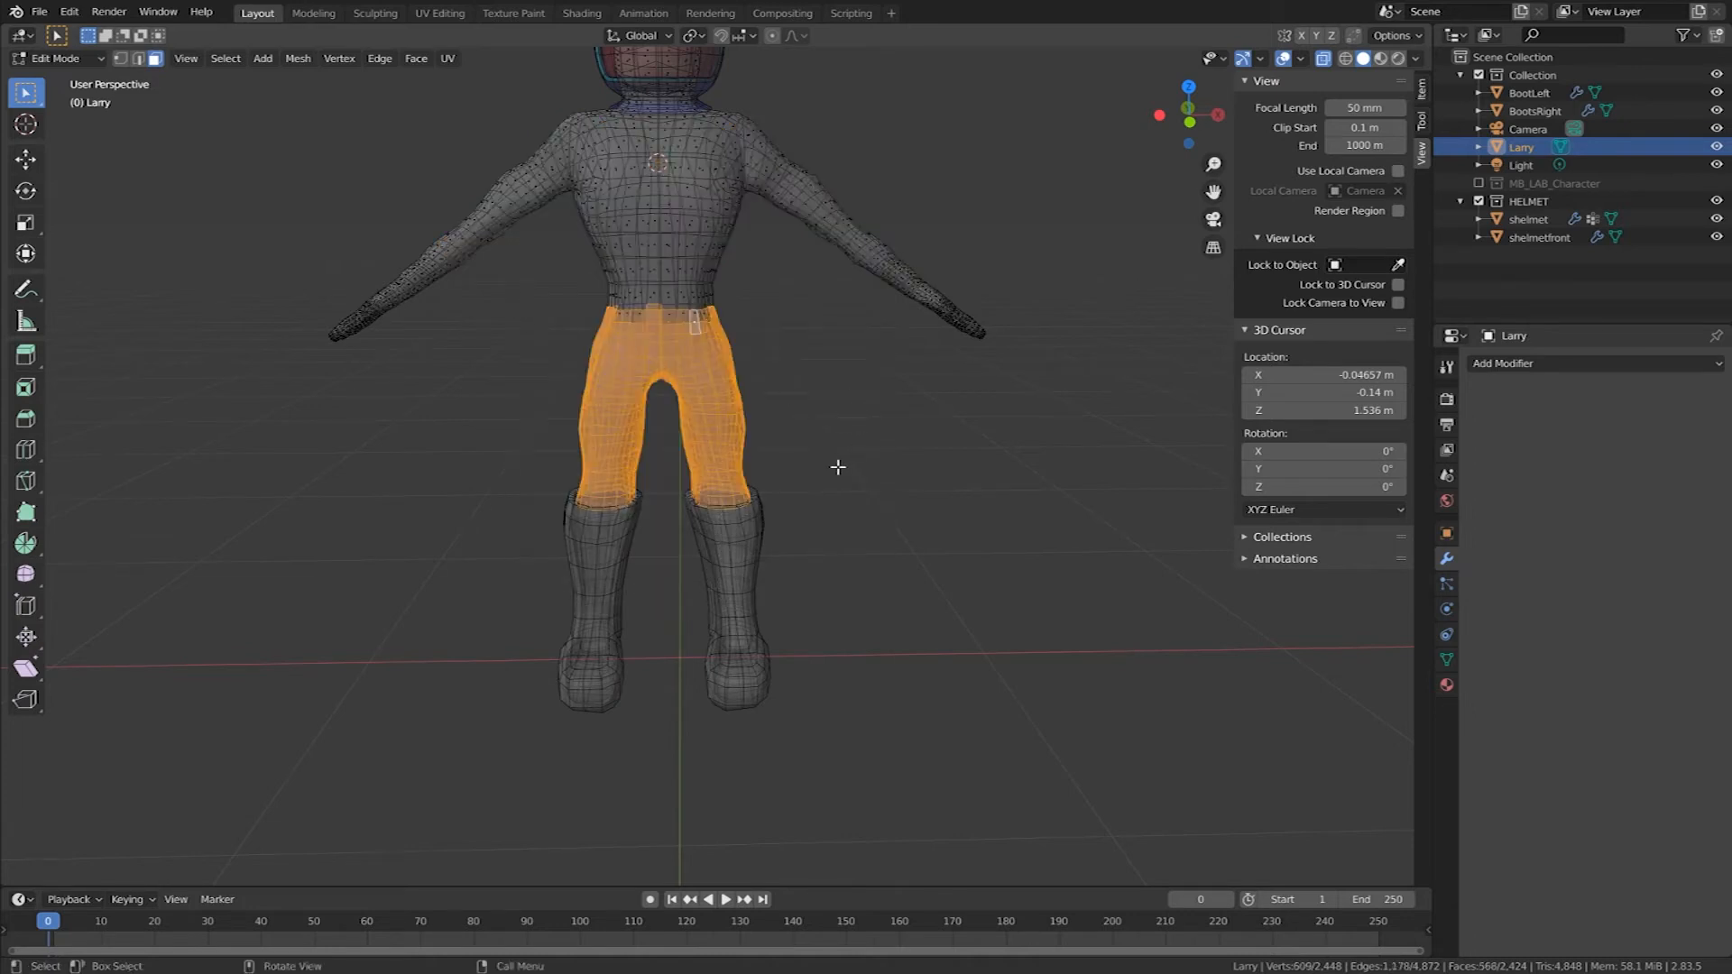
{"action": "middle_click_drag", "start_coordinate": [839, 462], "coordinate": [834, 518]}
{"action": "left_click_drag", "start_coordinate": [838, 541], "coordinate": [502, 295]}
{"action": "middle_click_drag", "start_coordinate": [841, 407], "coordinate": [359, 418]}
{"action": "scroll", "coordinate": [449, 418], "scroll_direction": "up", "scroll_amount": 4}
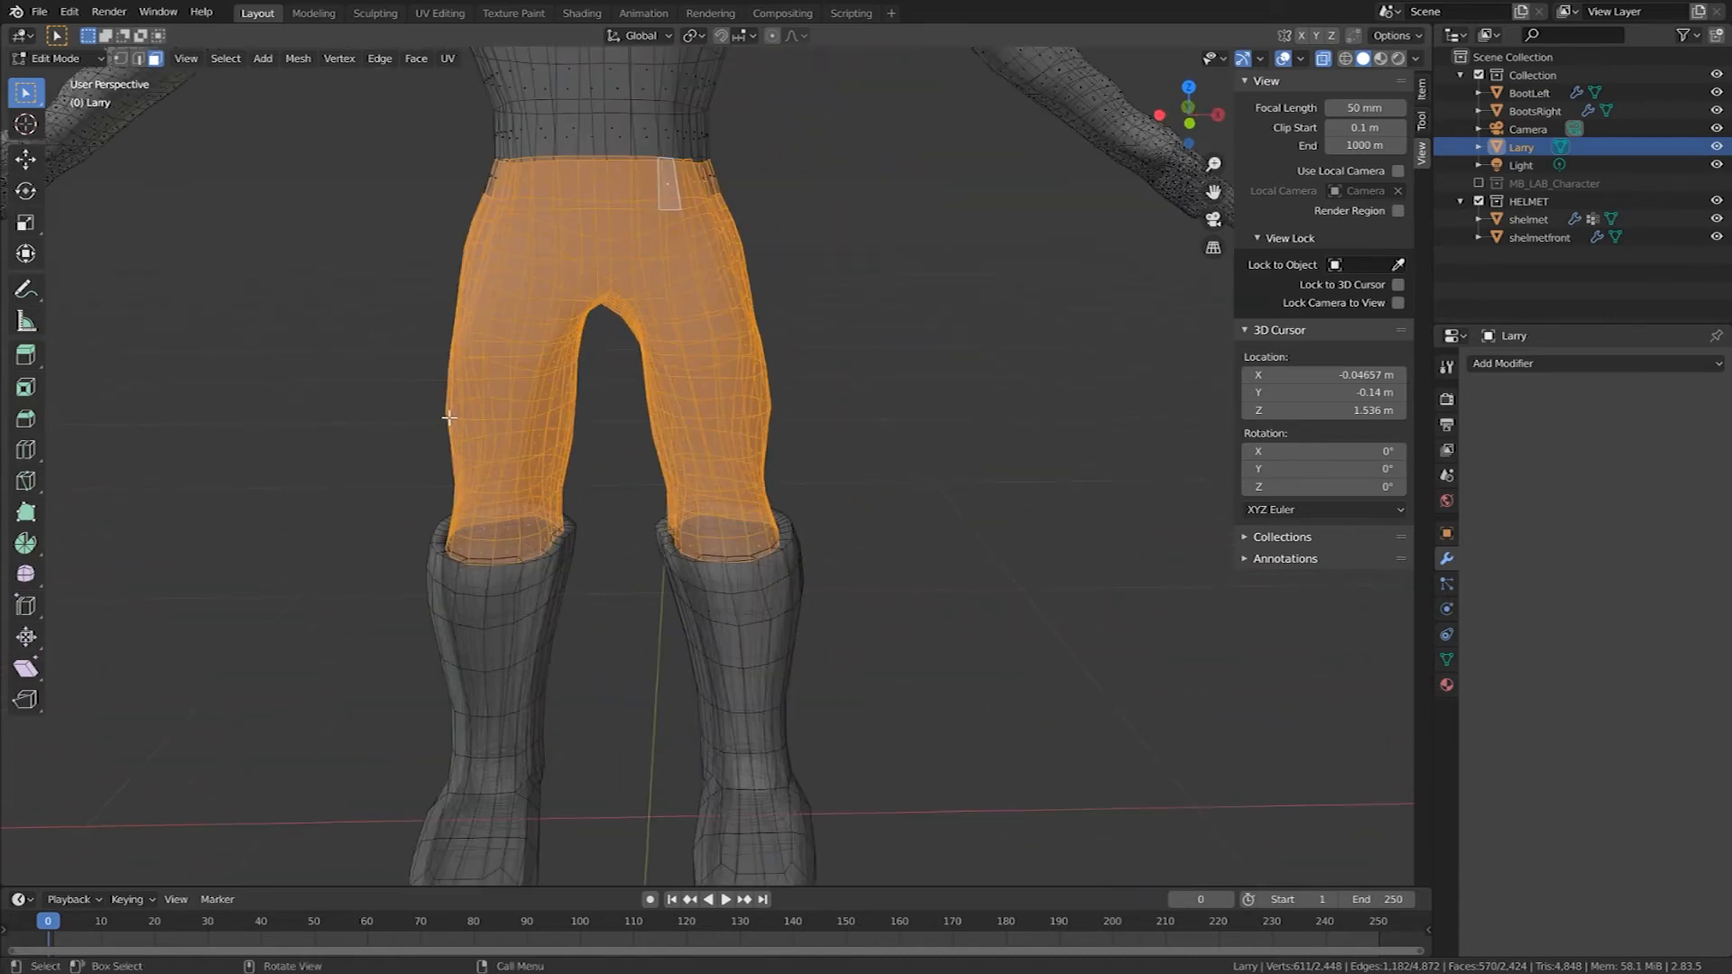
Step: Add the missed faces along the front and back of the waistline to the leg selection for an even upper edge
{"action": "scroll", "coordinate": [450, 418], "scroll_direction": "up", "scroll_amount": 2}
{"action": "middle_click_drag", "start_coordinate": [441, 439], "coordinate": [505, 578]}
{"action": "left_click", "coordinate": [882, 447], "text": "shift"}
{"action": "left_click", "coordinate": [912, 458], "text": "shift"}
{"action": "left_click", "coordinate": [871, 445], "text": "shift"}
{"action": "middle_click_drag", "start_coordinate": [1176, 502], "coordinate": [1072, 505]}
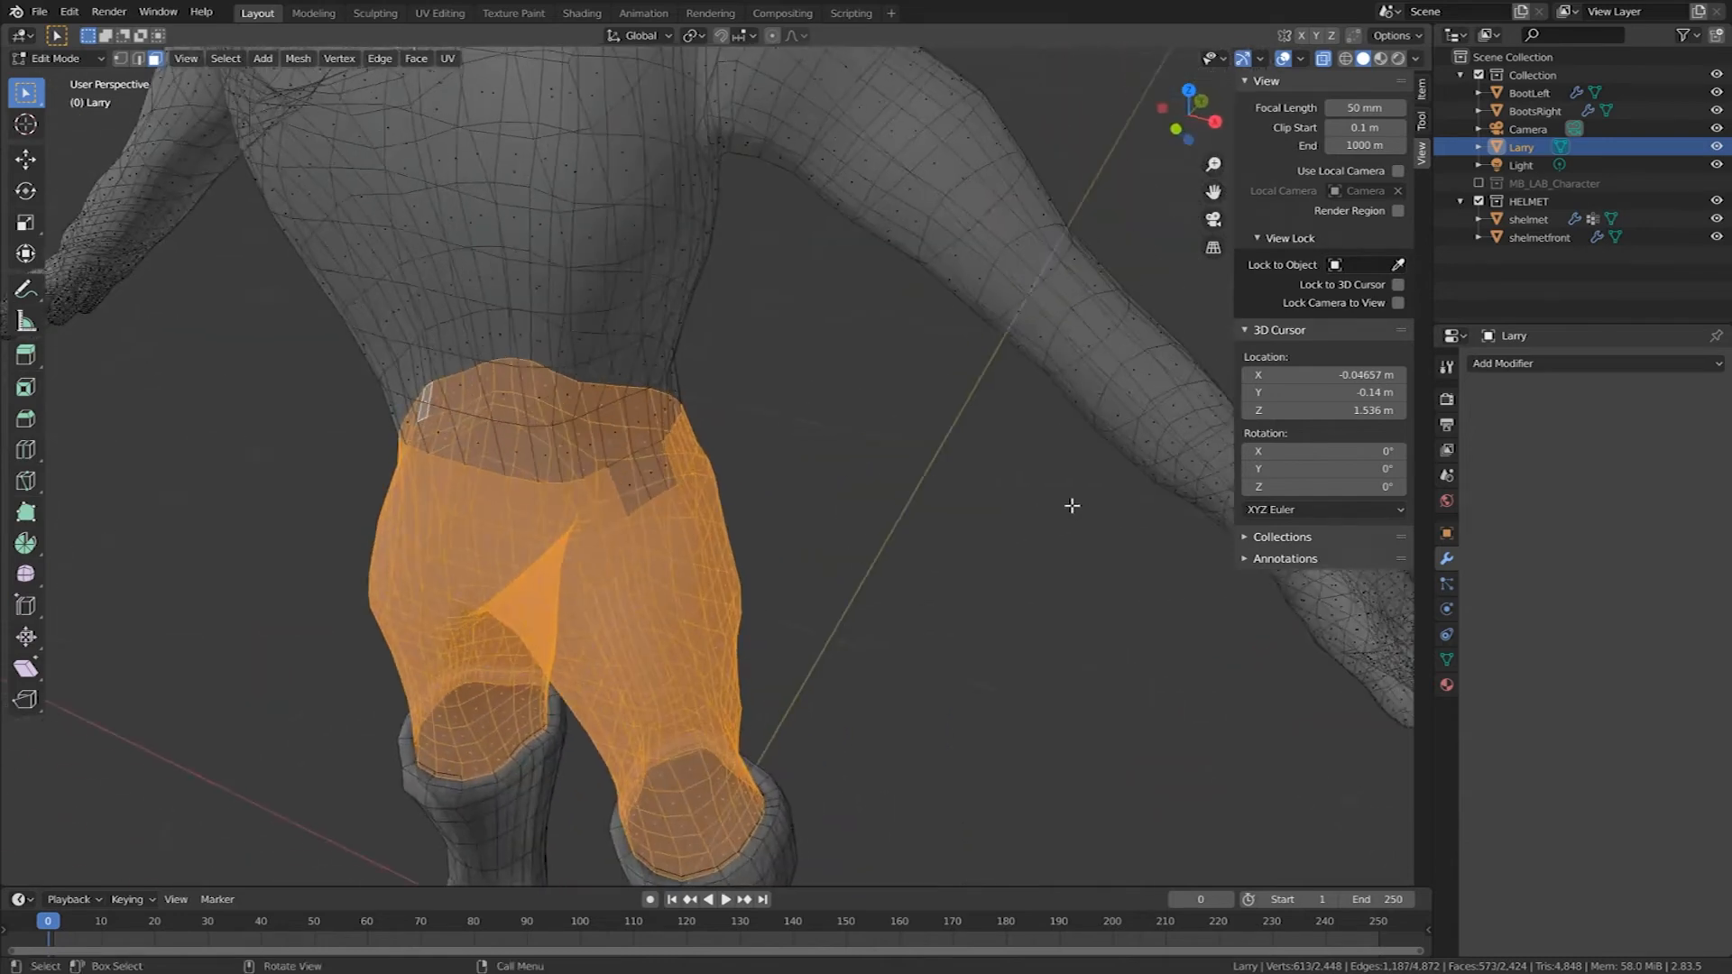
{"action": "left_click", "coordinate": [653, 466], "text": "shift"}
{"action": "left_click", "coordinate": [627, 479], "text": "shift"}
{"action": "left_click", "coordinate": [646, 477], "text": "shift"}
{"action": "middle_click_drag", "start_coordinate": [785, 523], "coordinate": [837, 500]}
{"action": "scroll", "coordinate": [837, 499], "scroll_direction": "down", "scroll_amount": 3}
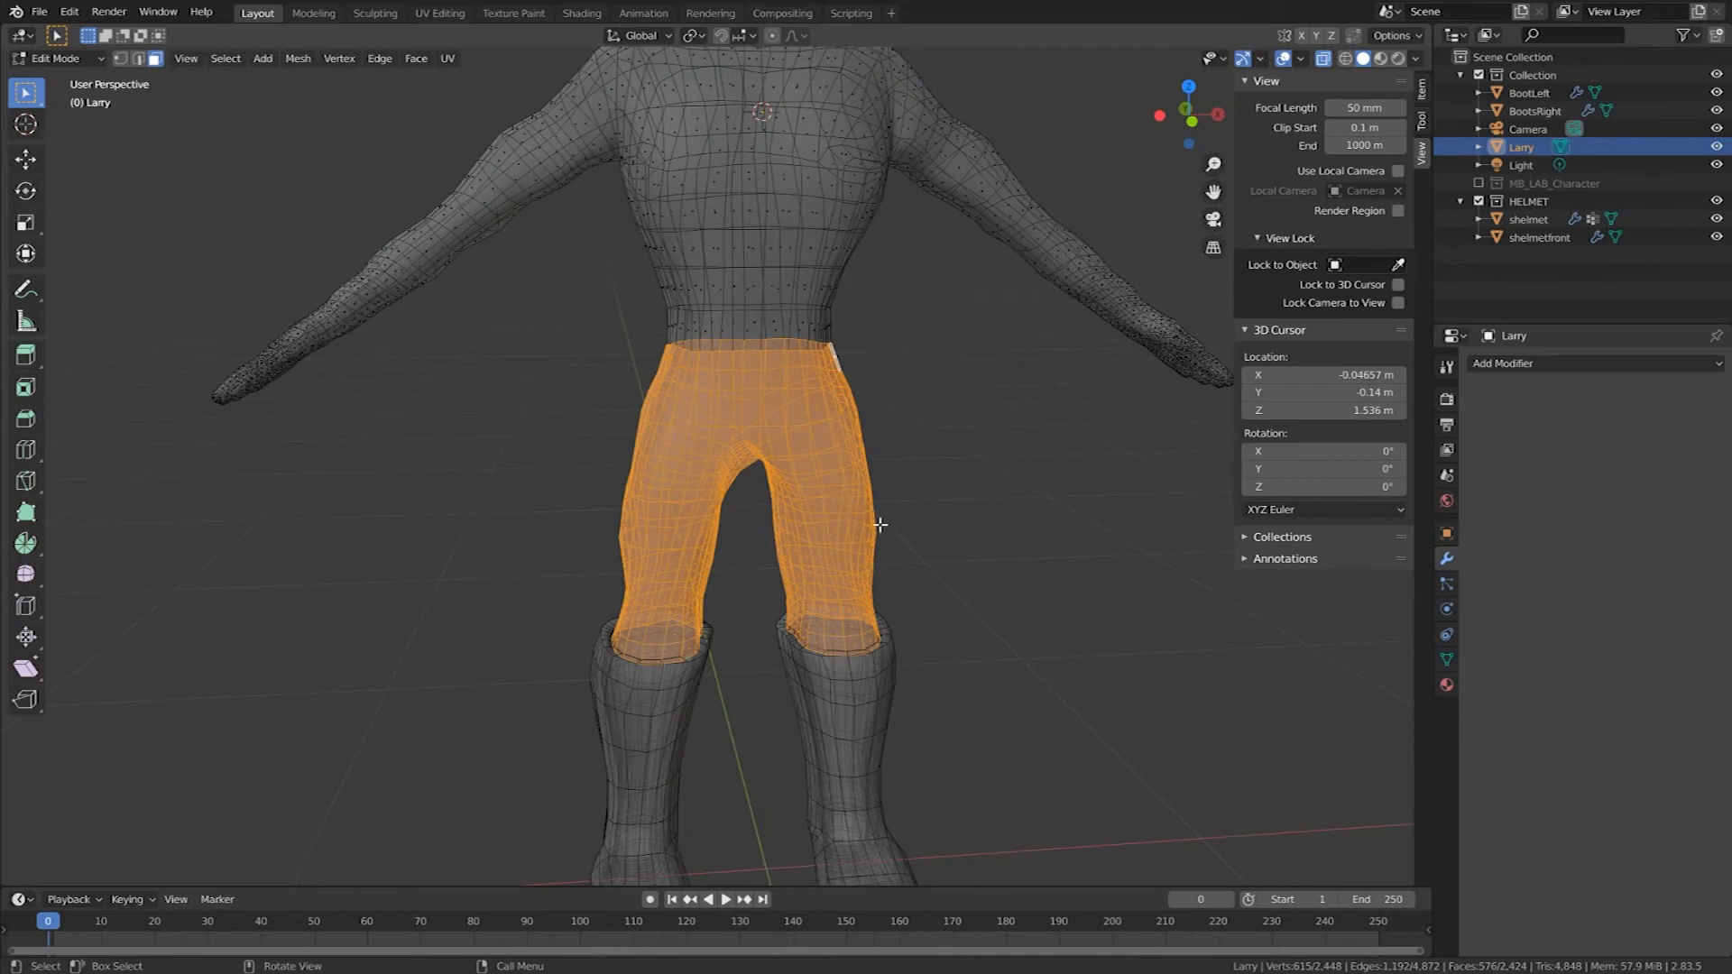
Step: Split the selected hip and leg faces from the body, separate the selection into its own object, and return to Object Mode
{"action": "key", "text": "y"}
{"action": "key", "text": "p"}
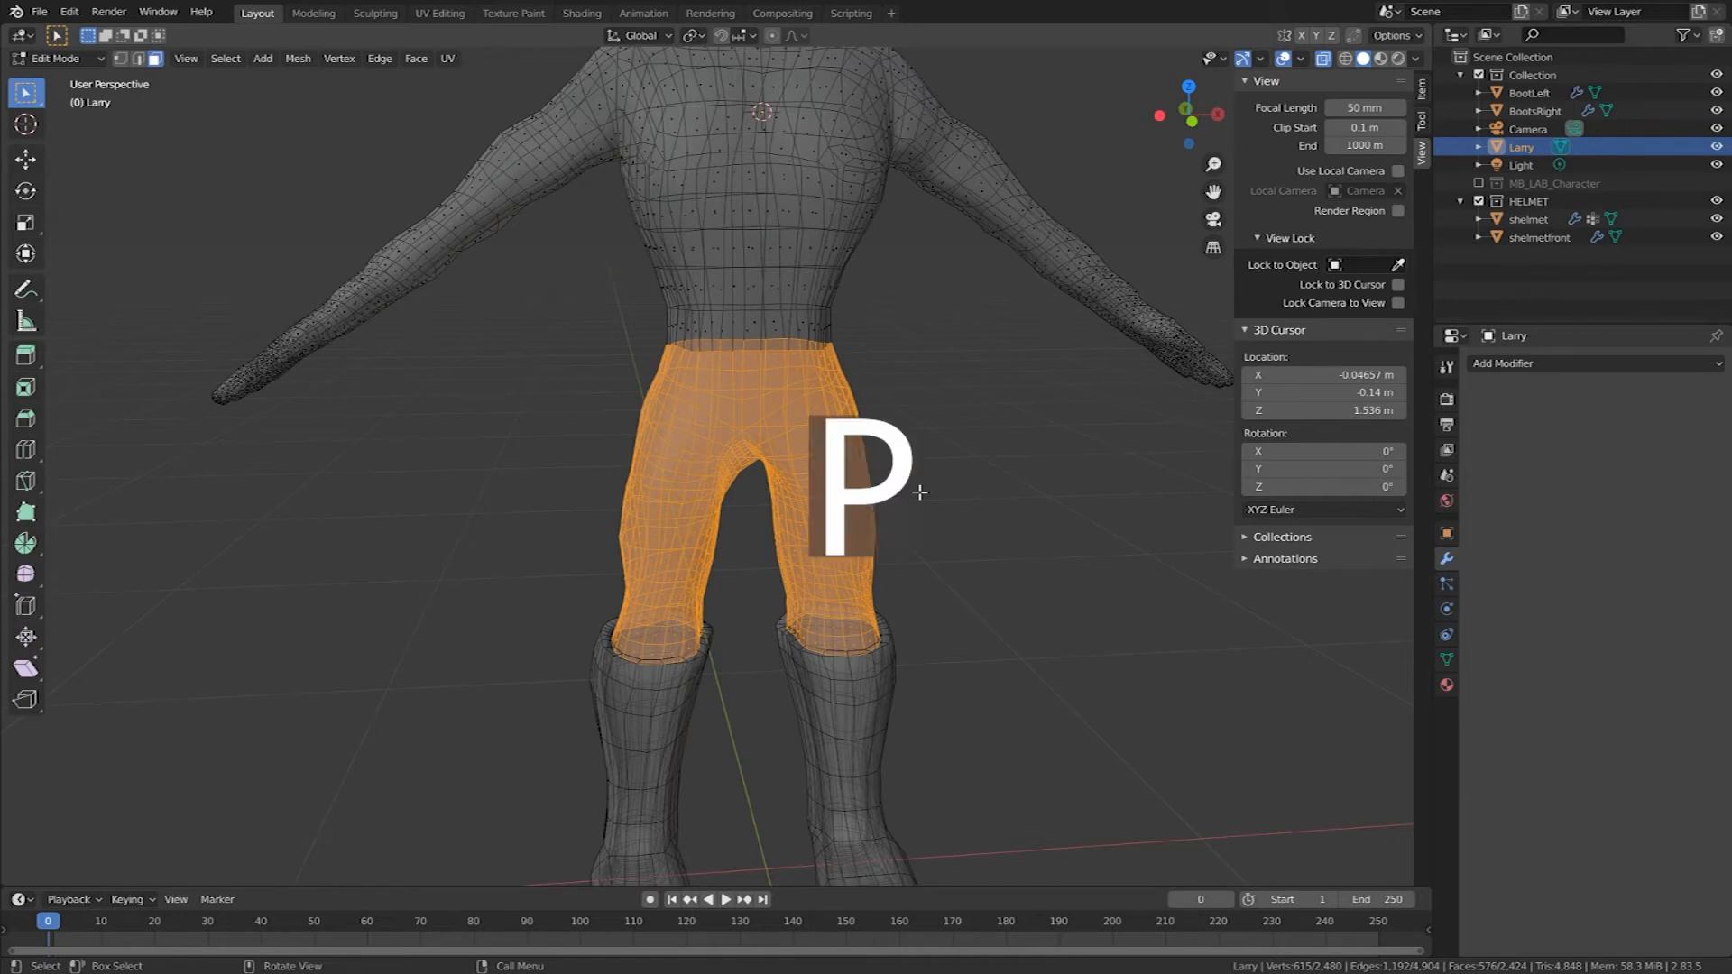
{"action": "key", "text": "p"}
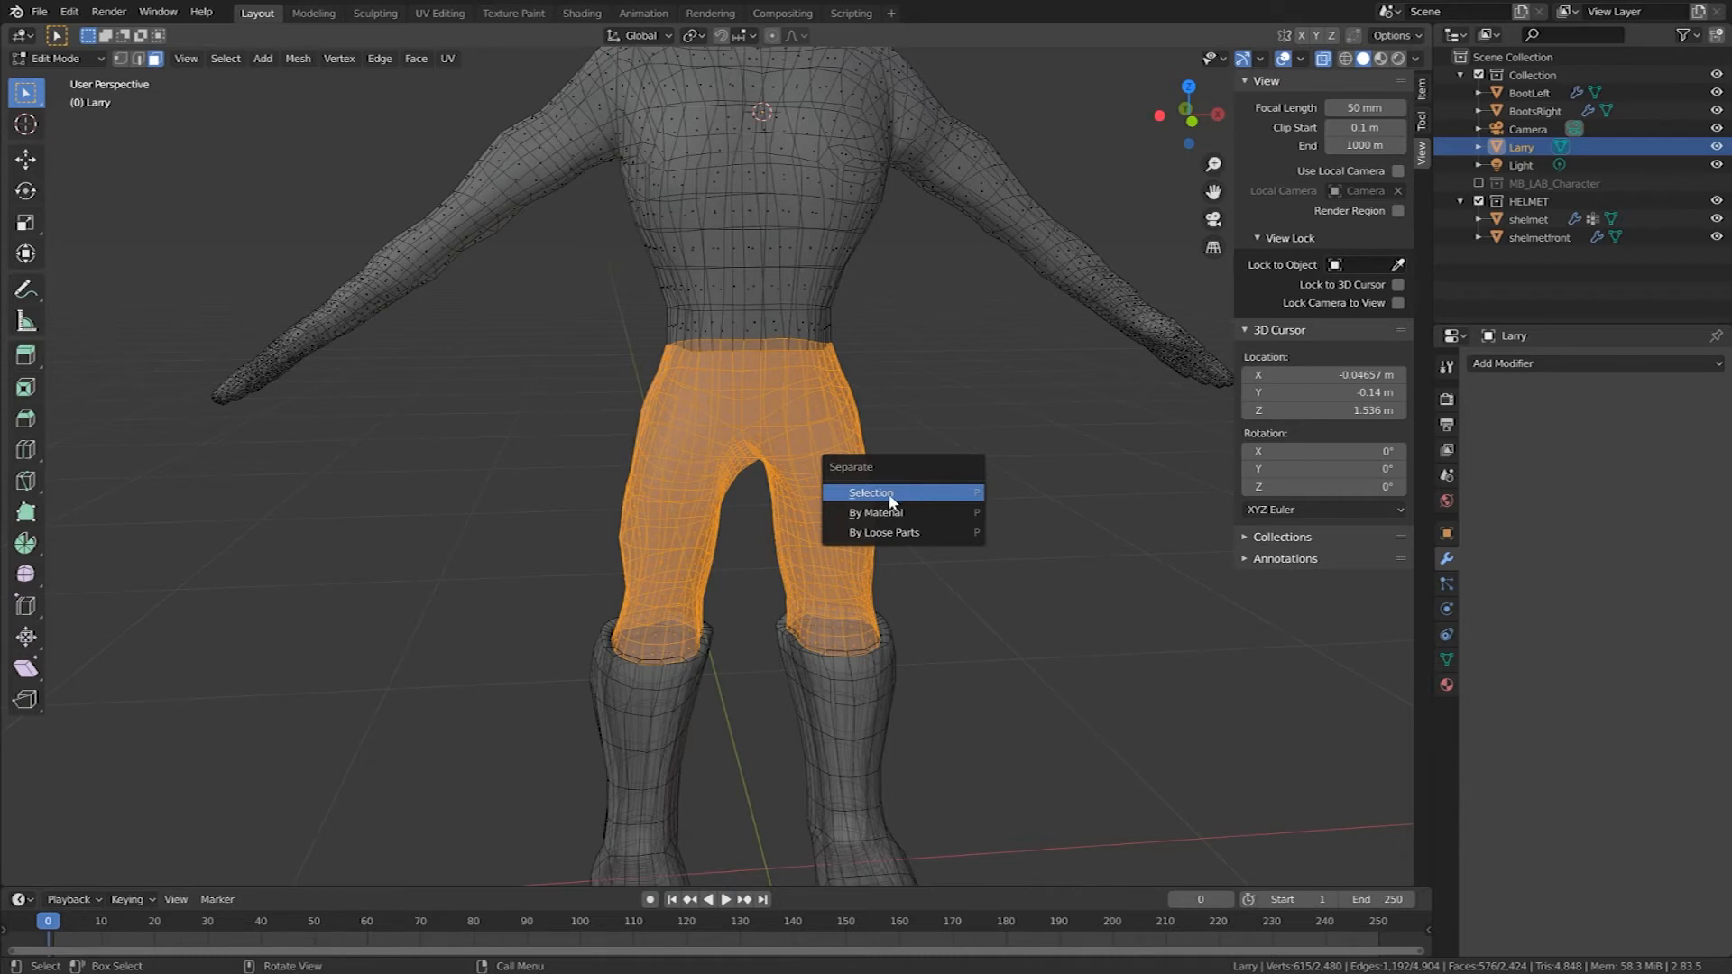
{"action": "left_click", "coordinate": [888, 495]}
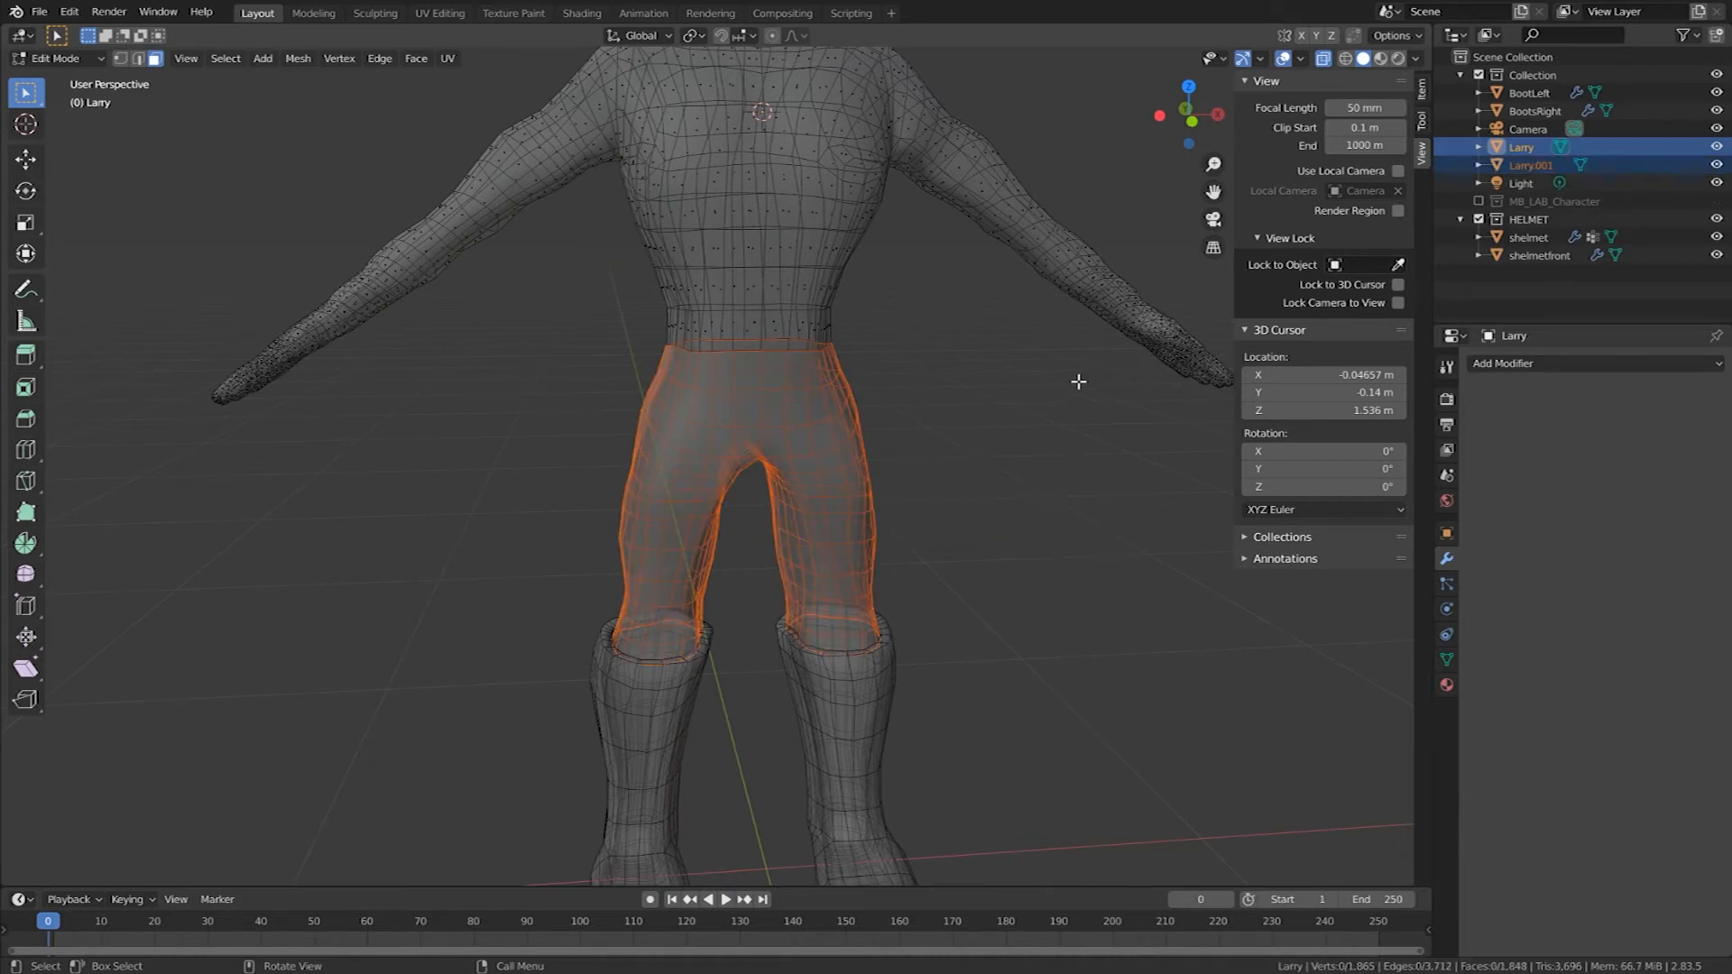
{"action": "left_click", "coordinate": [78, 58]}
{"action": "left_click", "coordinate": [79, 76]}
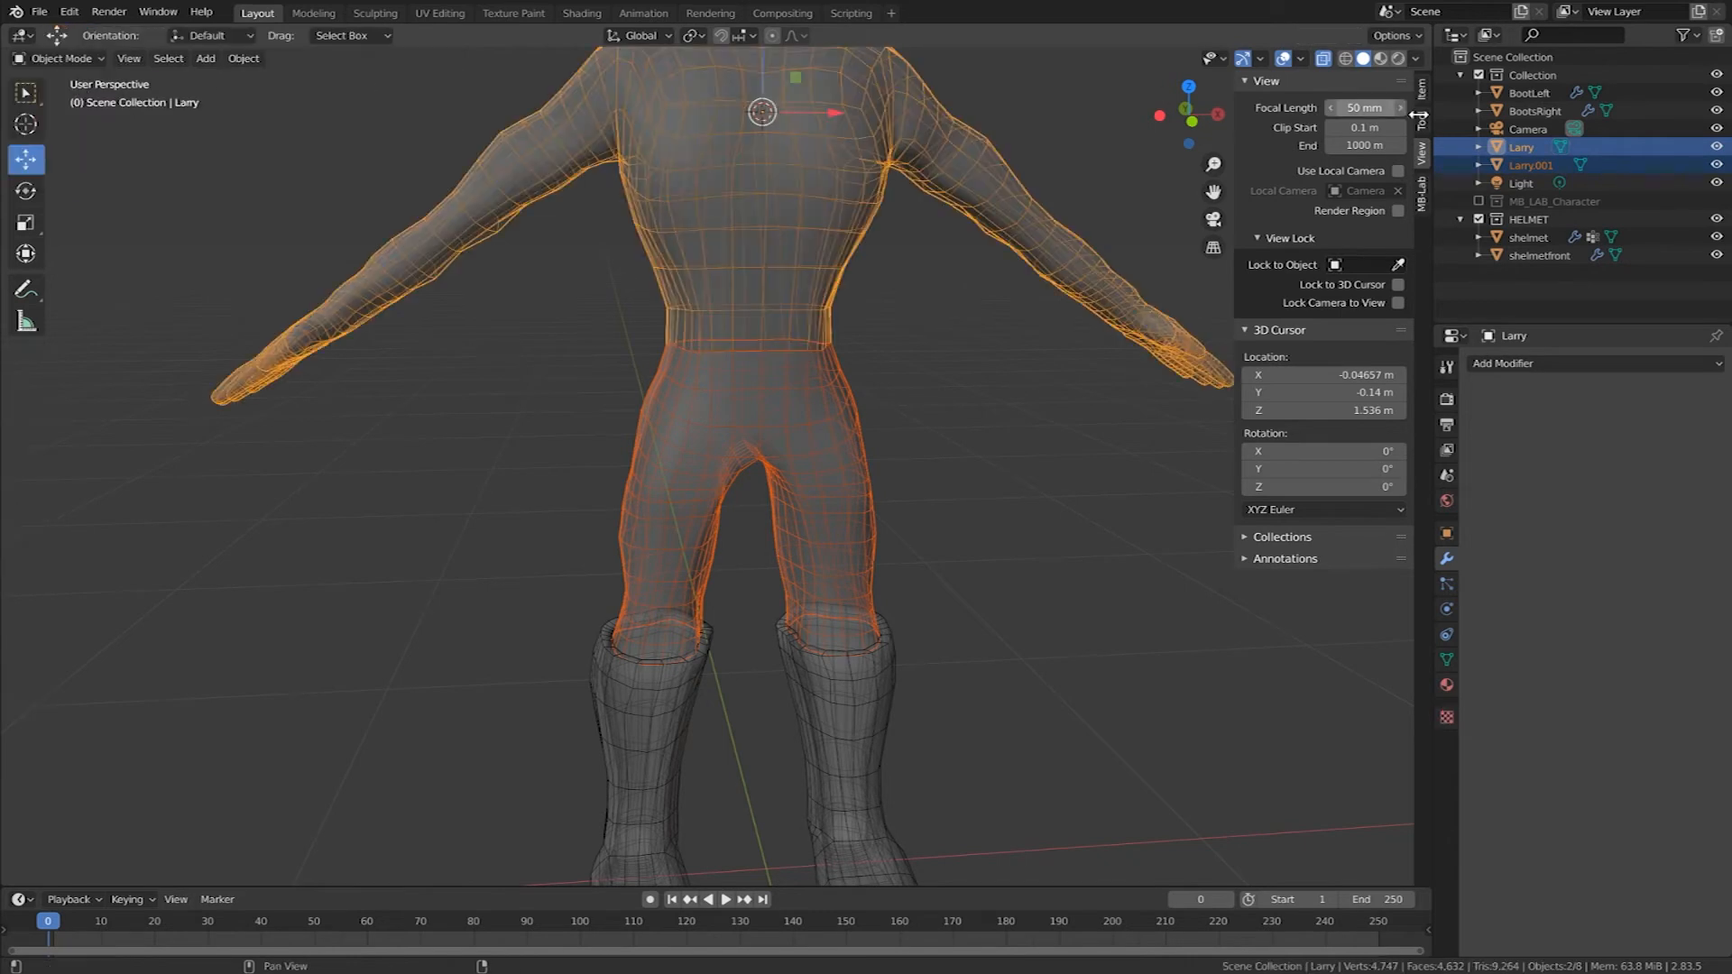
Step: Select only the separated leg object and rename it LPANTS
{"action": "left_click", "coordinate": [1541, 165]}
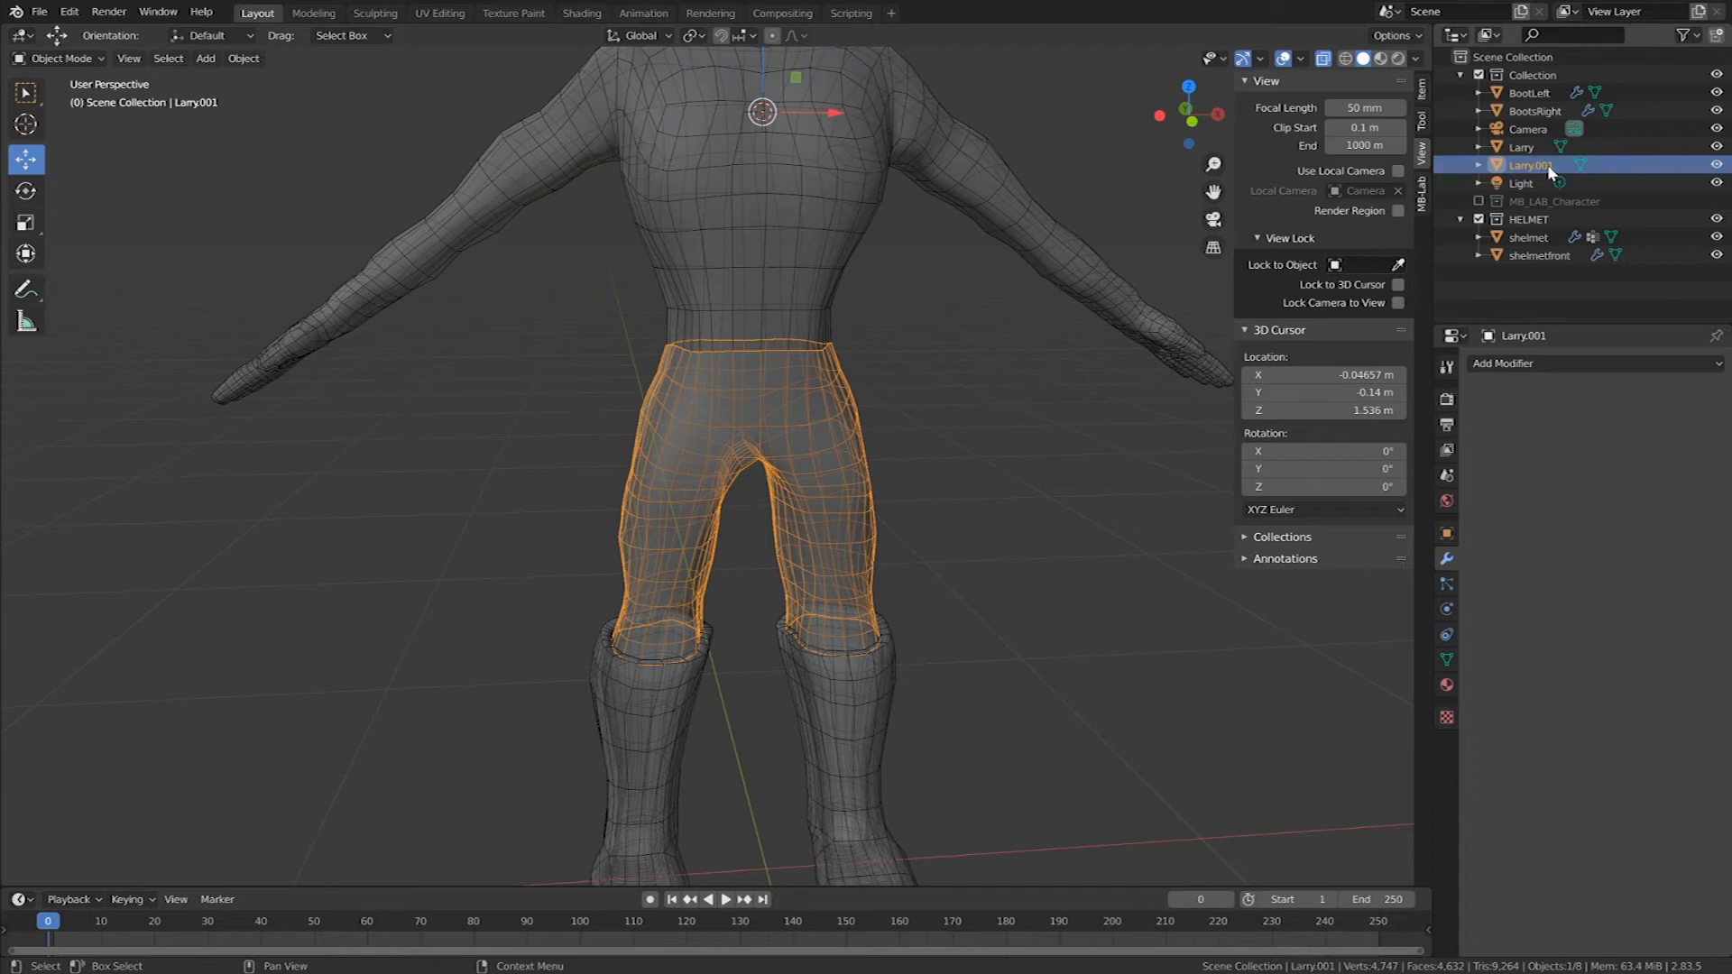
{"action": "double_click", "coordinate": [1535, 168]}
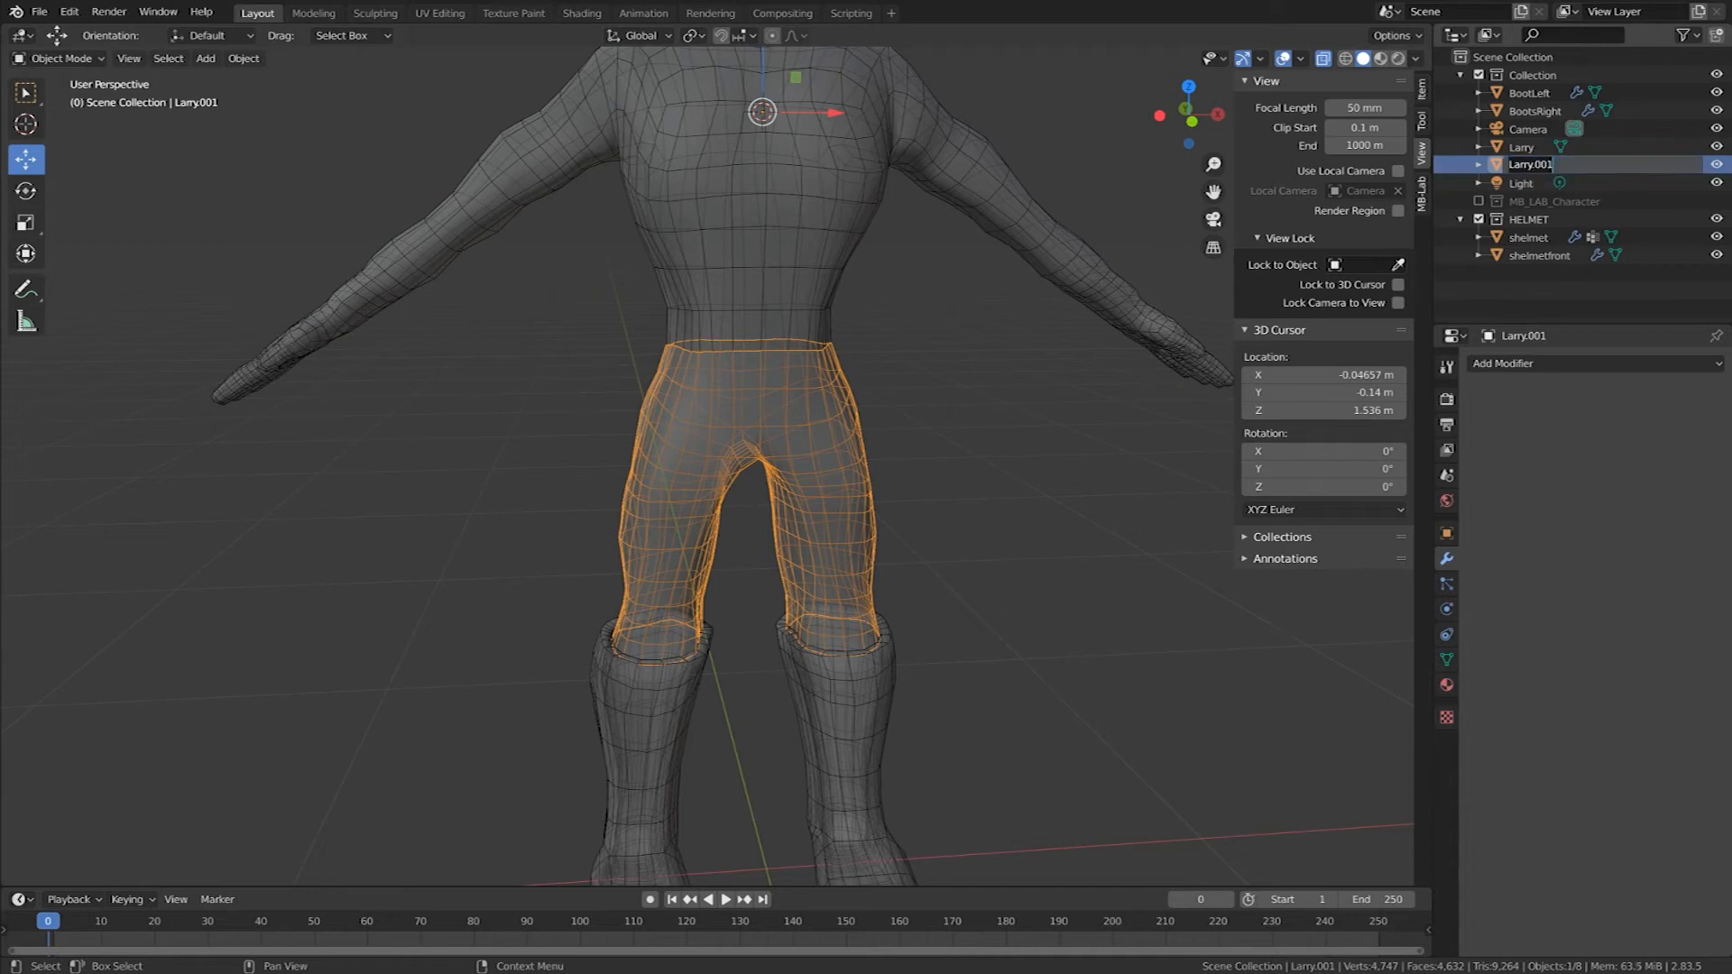
{"action": "type", "text": "LPANTS"}
{"action": "key", "text": "Return"}
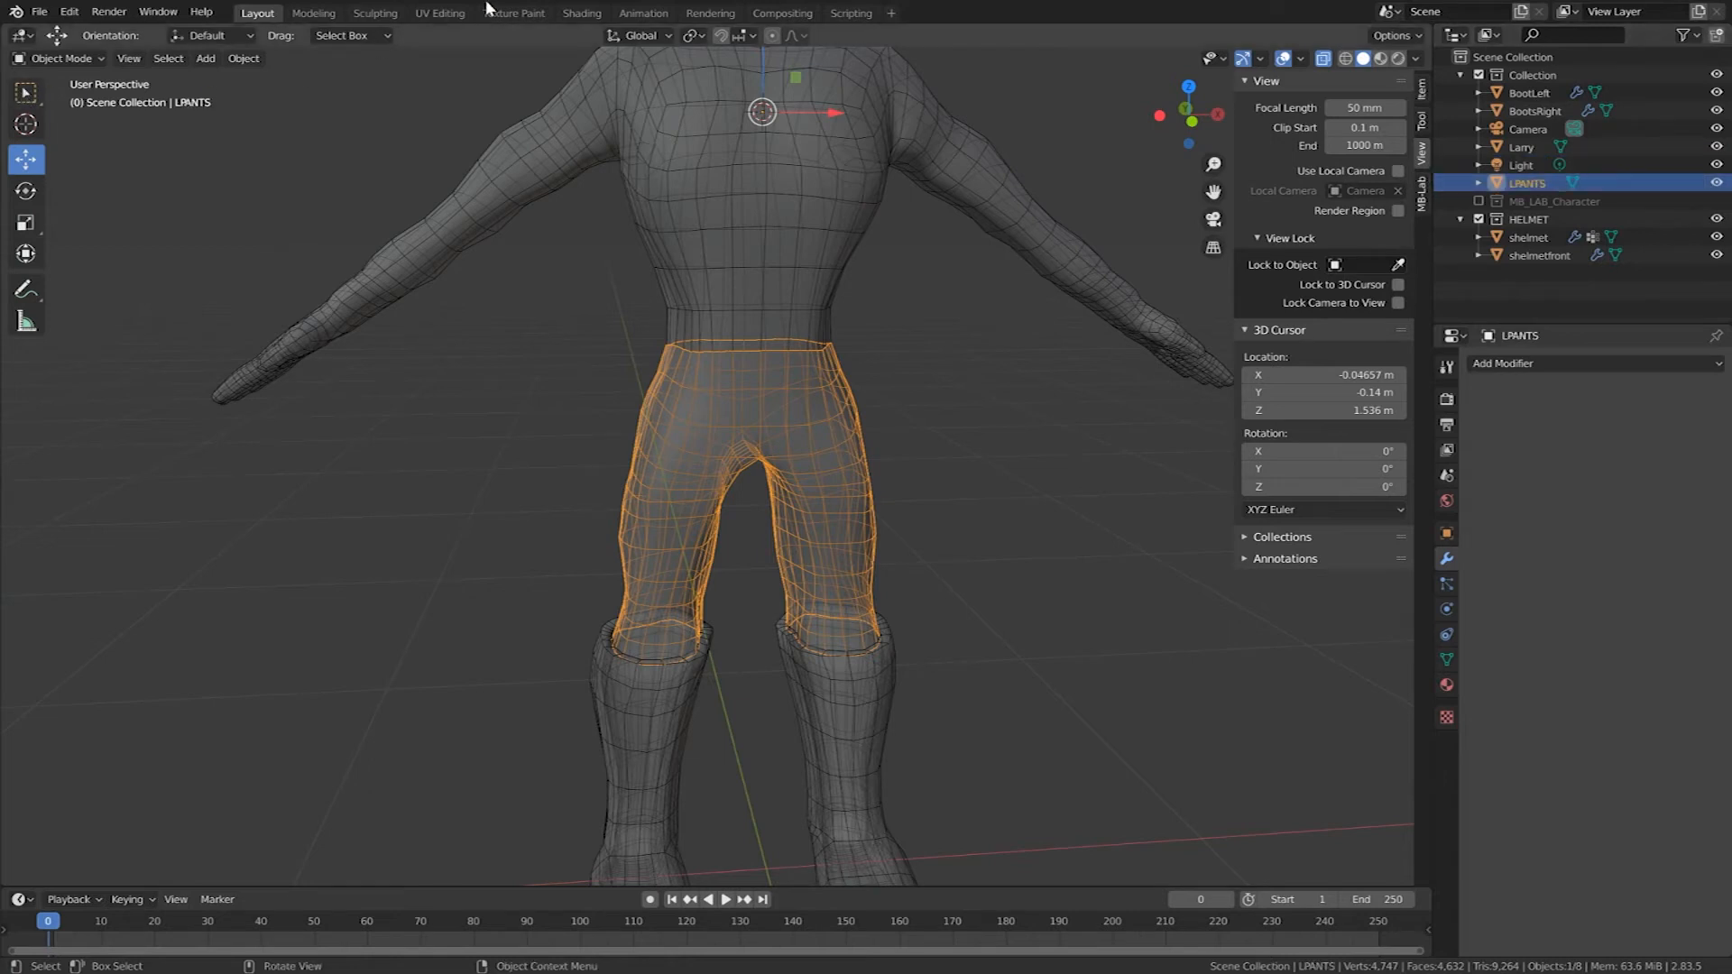
Step: Turn off X-ray display so the trousers and body show as solid surfaces
{"action": "left_click_drag", "start_coordinate": [761, 49], "coordinate": [763, 77]}
{"action": "middle_click_drag", "start_coordinate": [935, 393], "coordinate": [760, 529]}
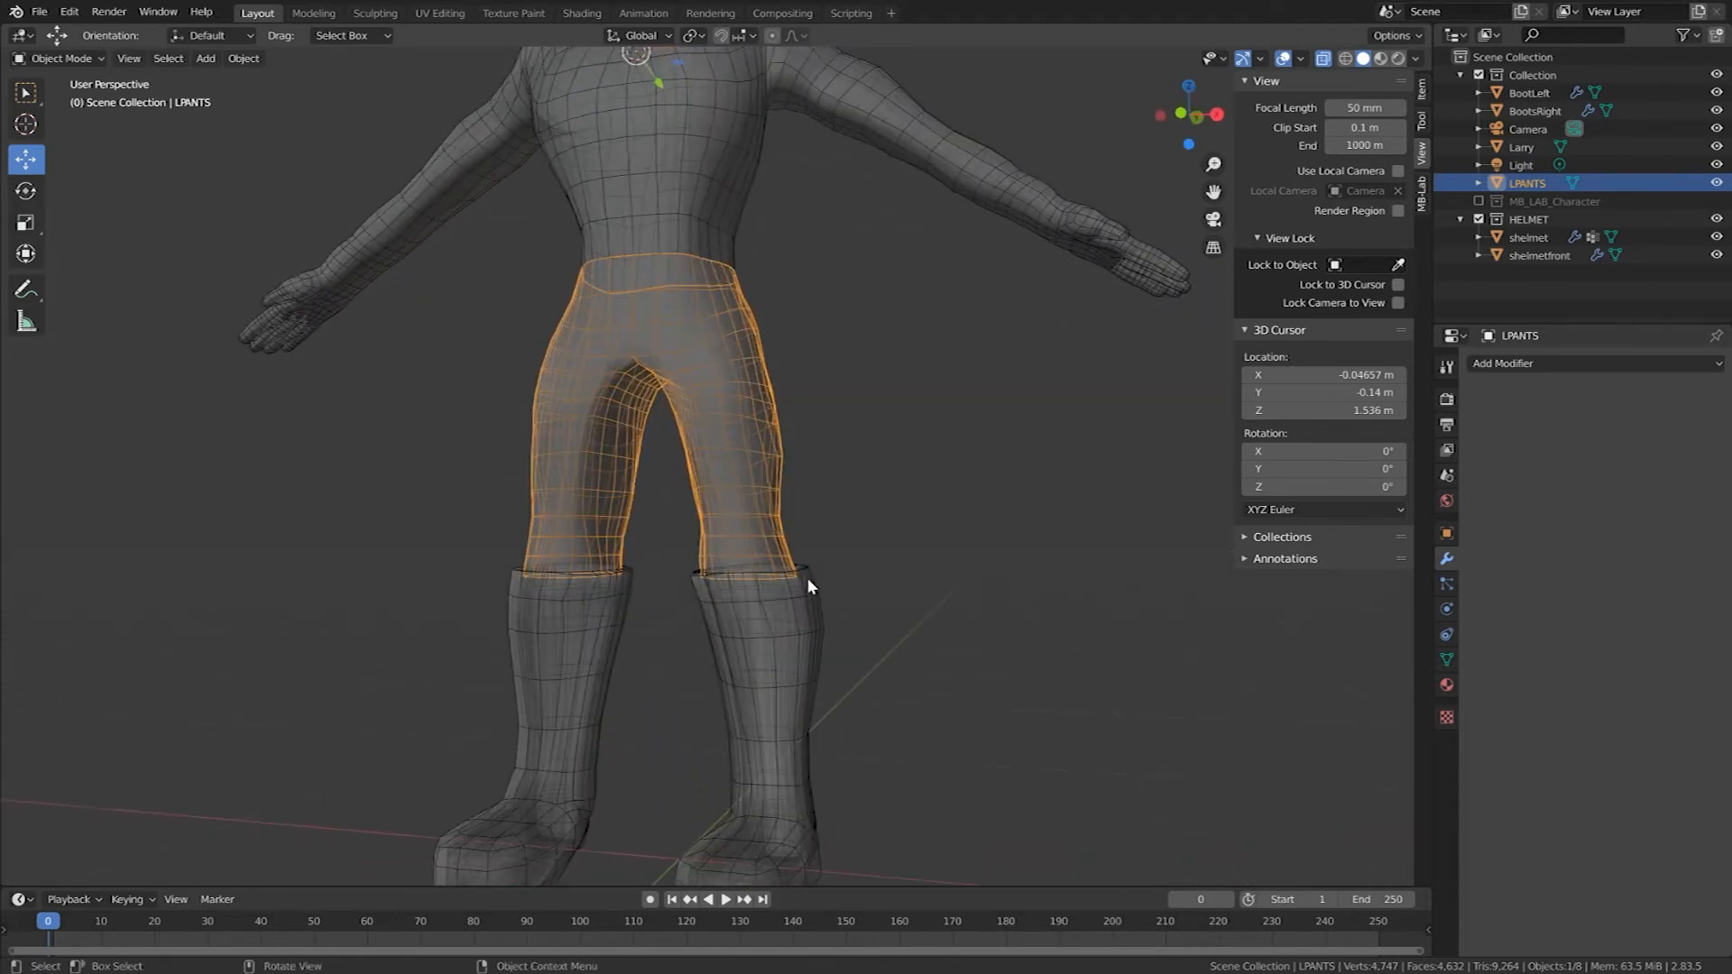
{"action": "middle_click_drag", "start_coordinate": [724, 582], "coordinate": [874, 600]}
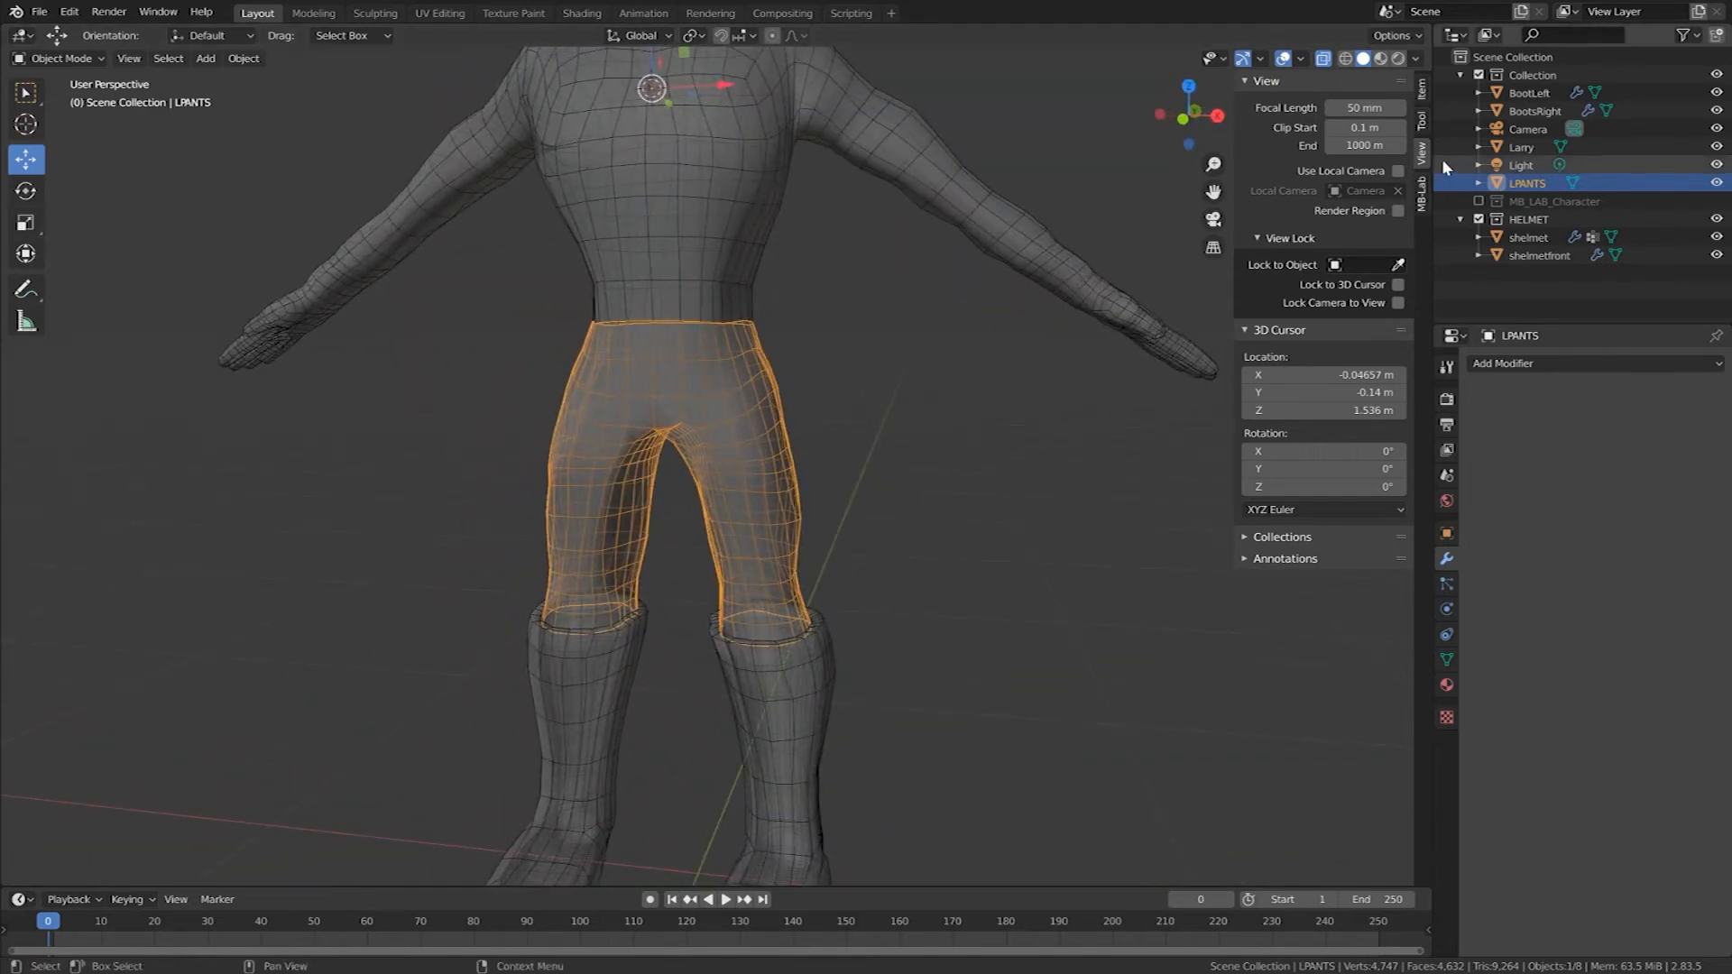
{"action": "left_click", "coordinate": [1324, 58]}
{"action": "mouse_move", "coordinate": [889, 453]}
{"action": "middle_mouse_down"}
{"action": "mouse_move", "coordinate": [716, 436]}
{"action": "mouse_move", "coordinate": [905, 463]}
{"action": "middle_mouse_up"}
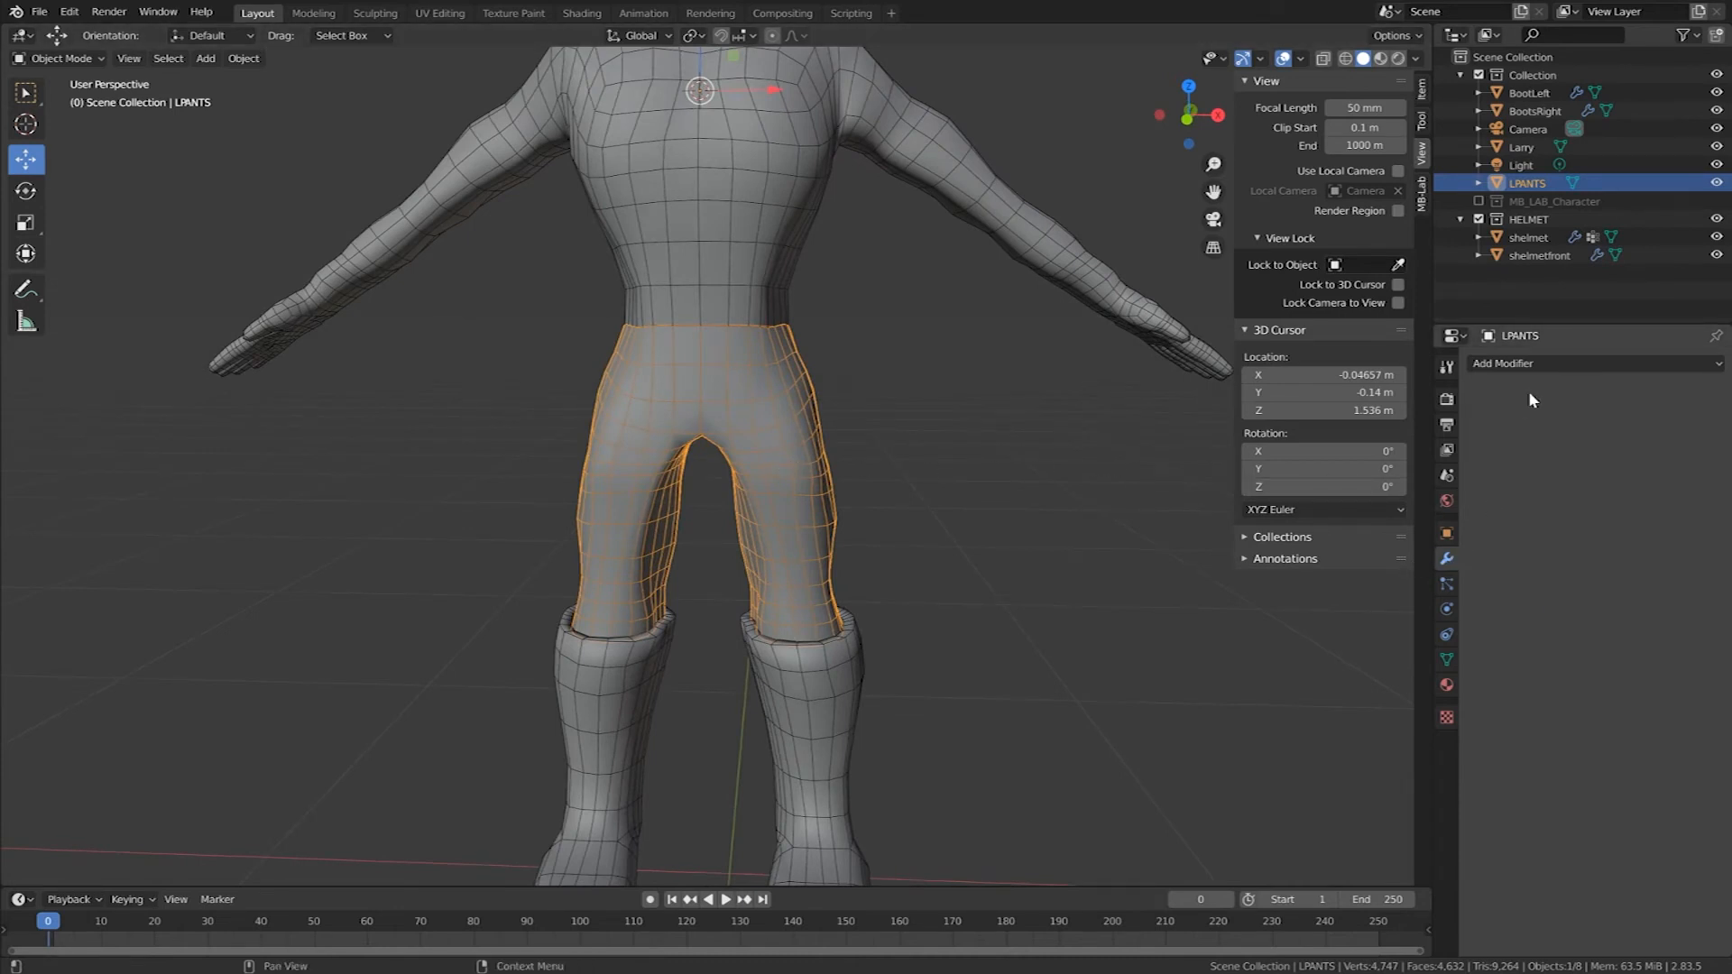
Step: Add a Solidify modifier to LPANTS with a thickness of -0.15 m and check the trousers from several sides
{"action": "left_click", "coordinate": [1533, 365]}
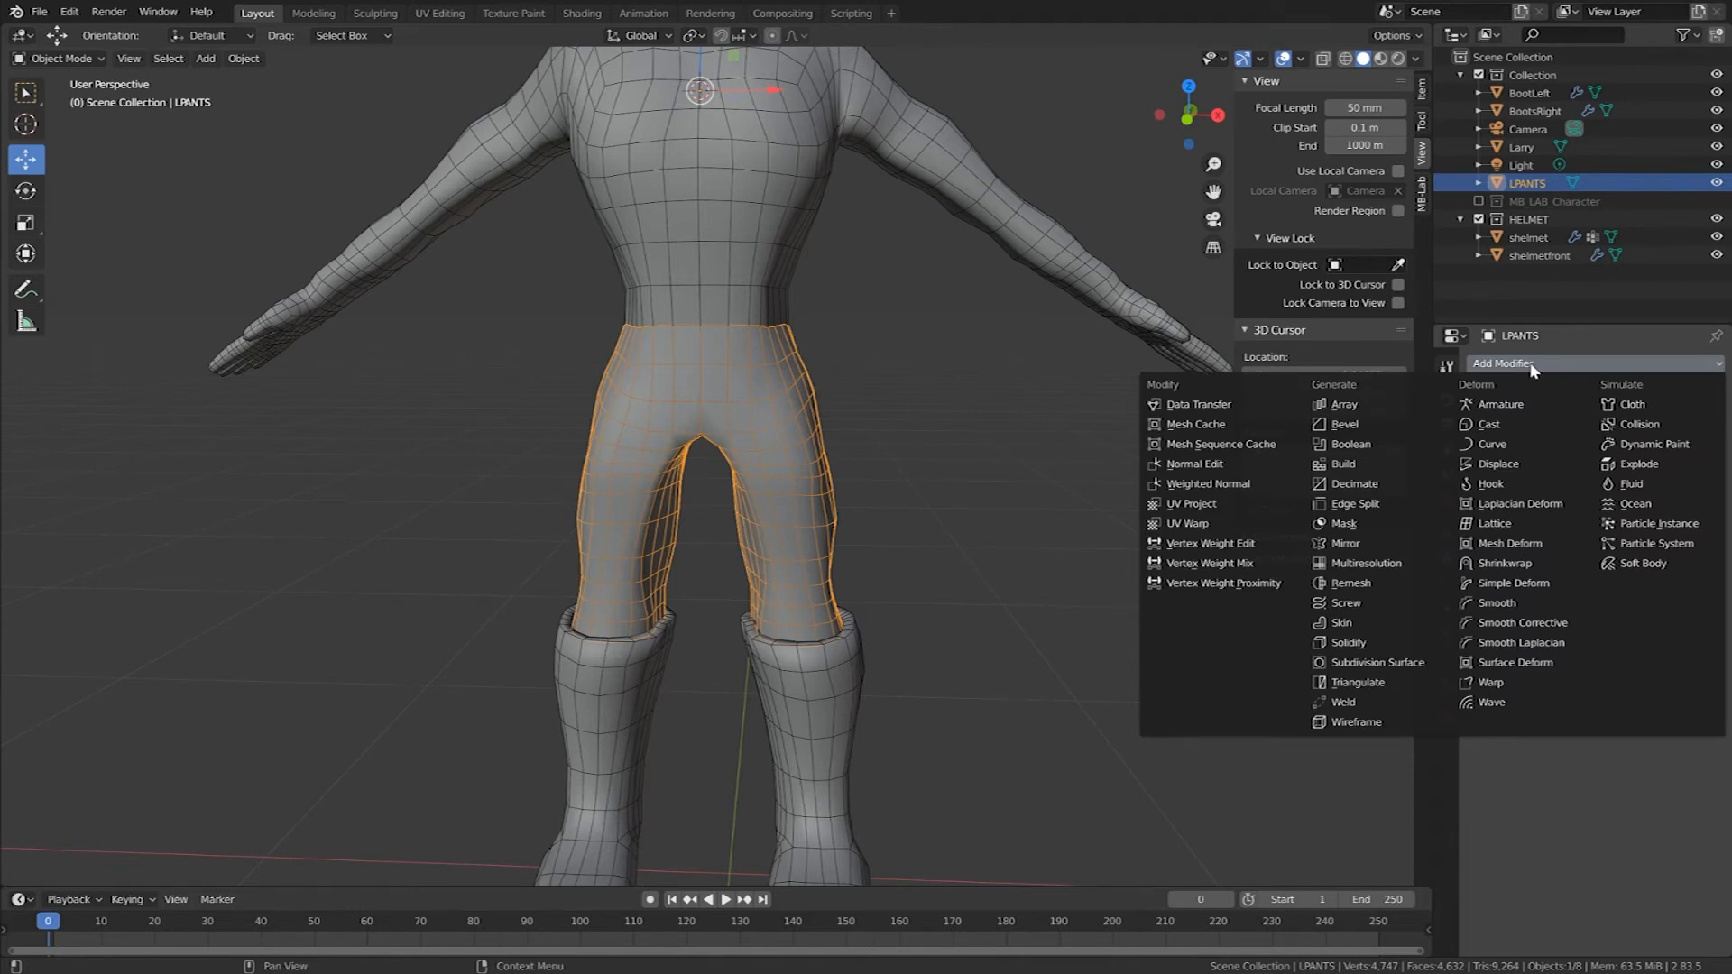
{"action": "left_click", "coordinate": [1351, 642]}
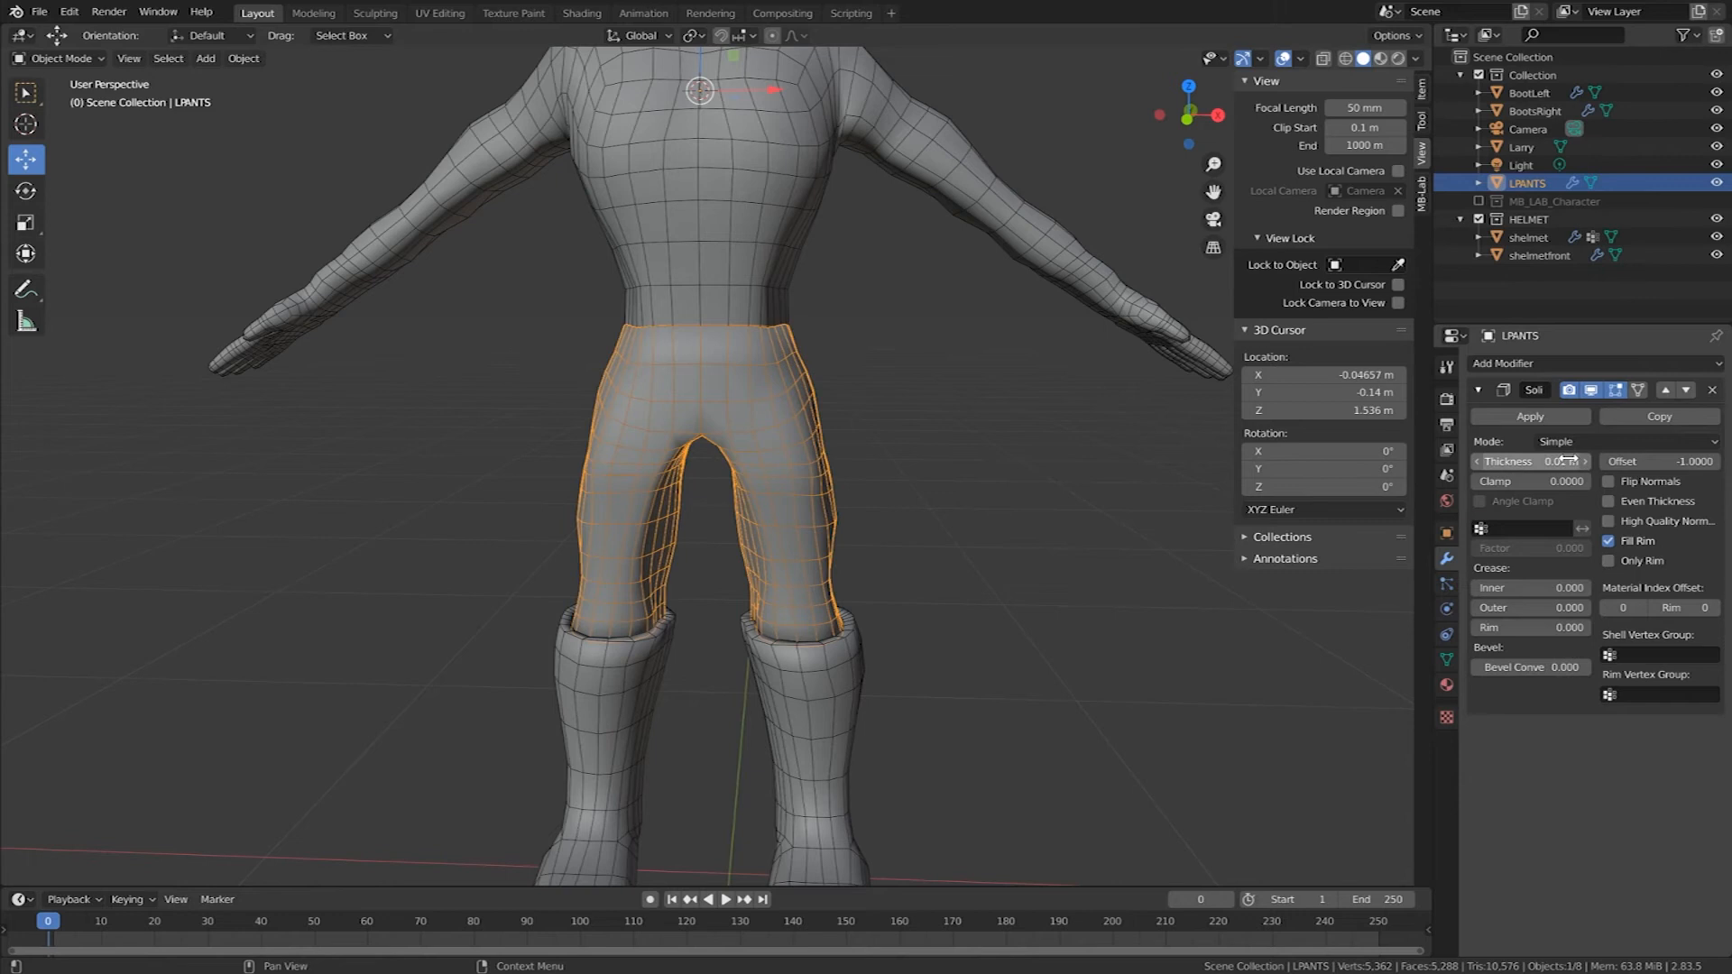
{"action": "mouse_move", "coordinate": [1534, 461]}
{"action": "left_mouse_down"}
{"action": "mouse_move", "coordinate": [1498, 461]}
{"action": "mouse_move", "coordinate": [1526, 461]}
{"action": "left_mouse_up"}
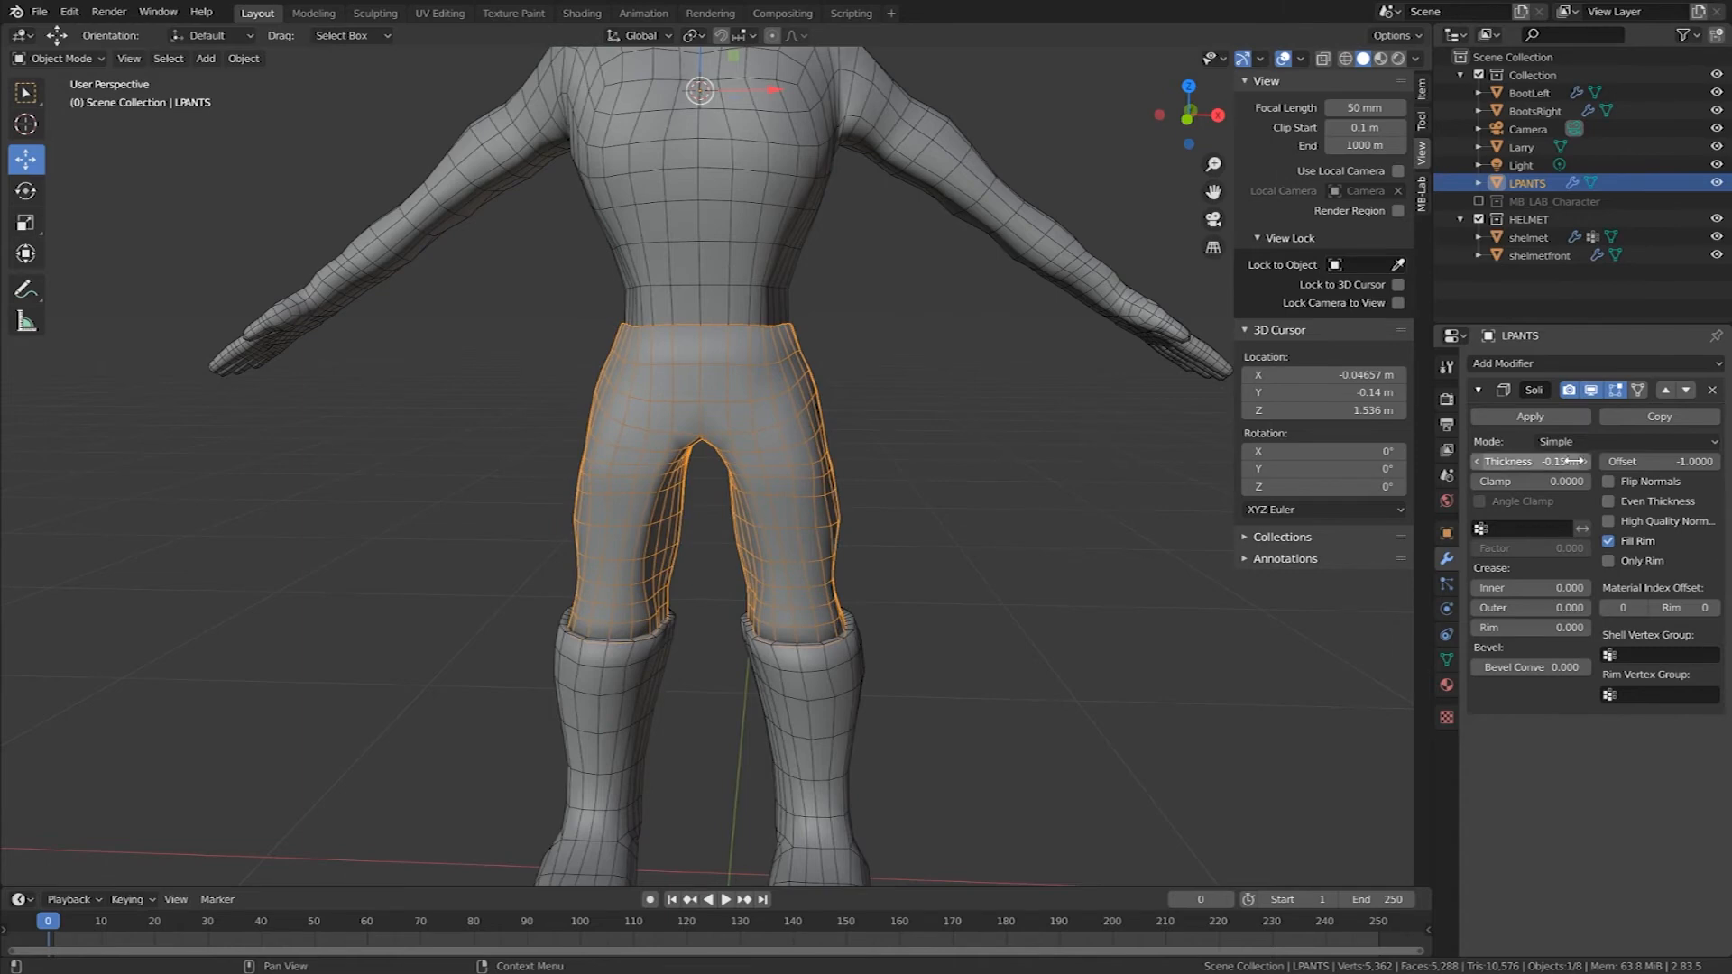
{"action": "middle_click_drag", "start_coordinate": [927, 491], "coordinate": [812, 306]}
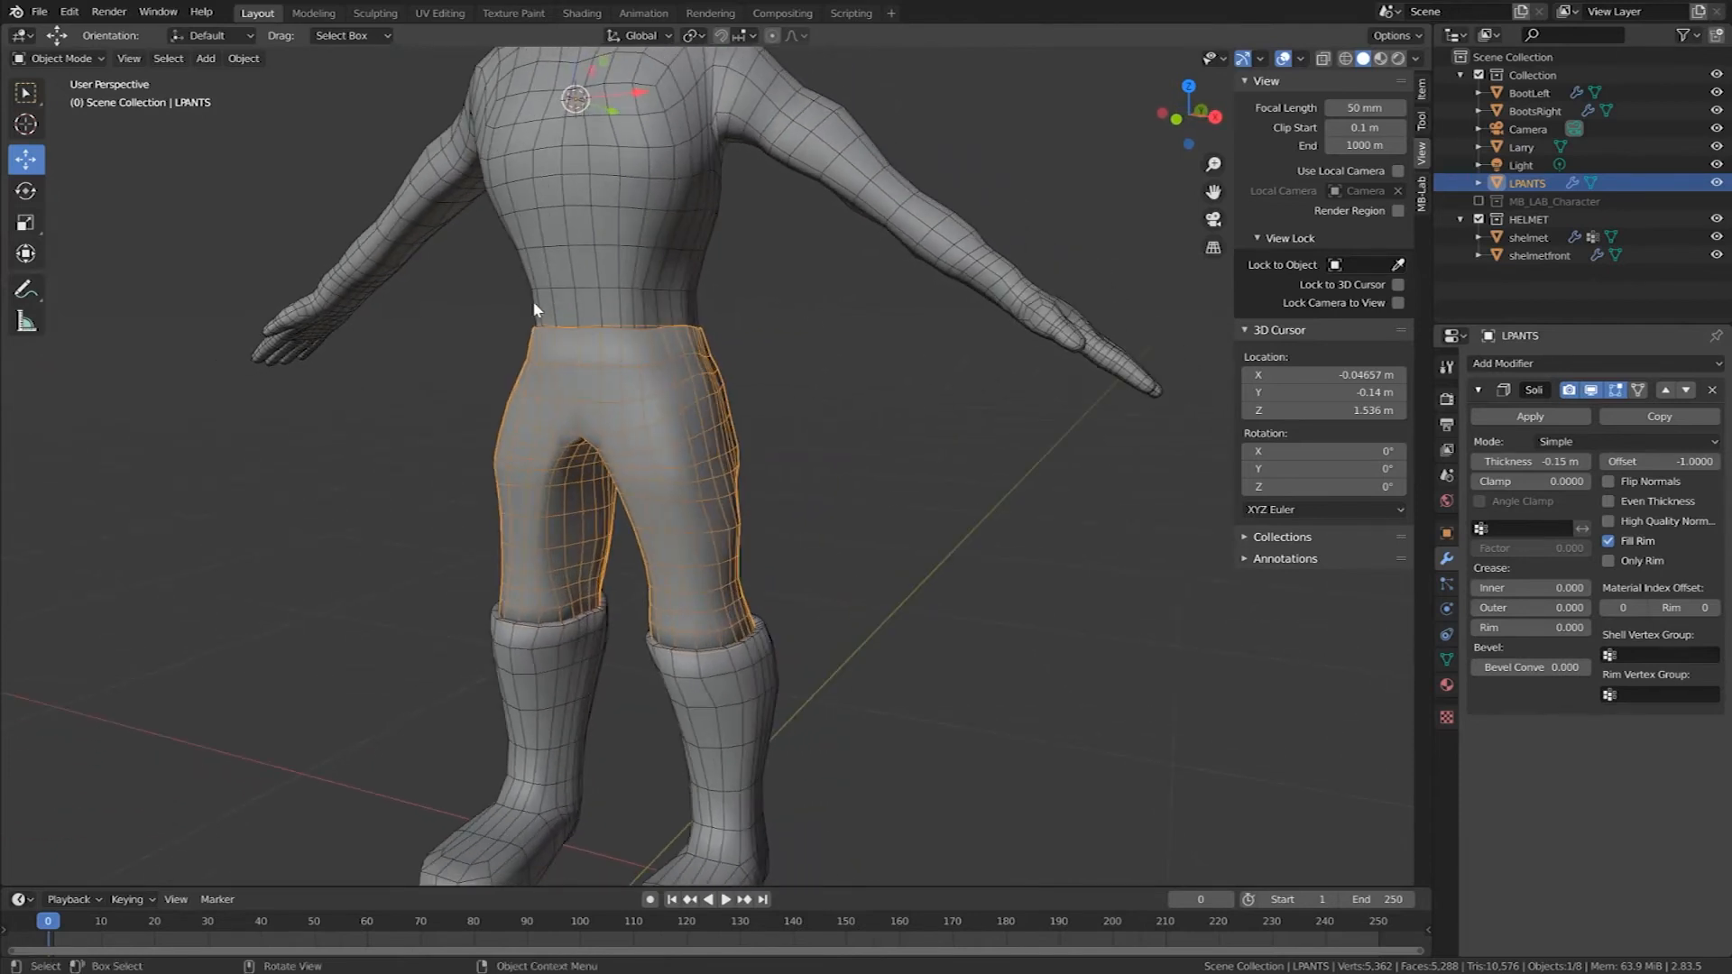
{"action": "scroll", "coordinate": [591, 300], "scroll_direction": "up", "scroll_amount": 2}
{"action": "middle_click_drag", "start_coordinate": [606, 325], "coordinate": [816, 361]}
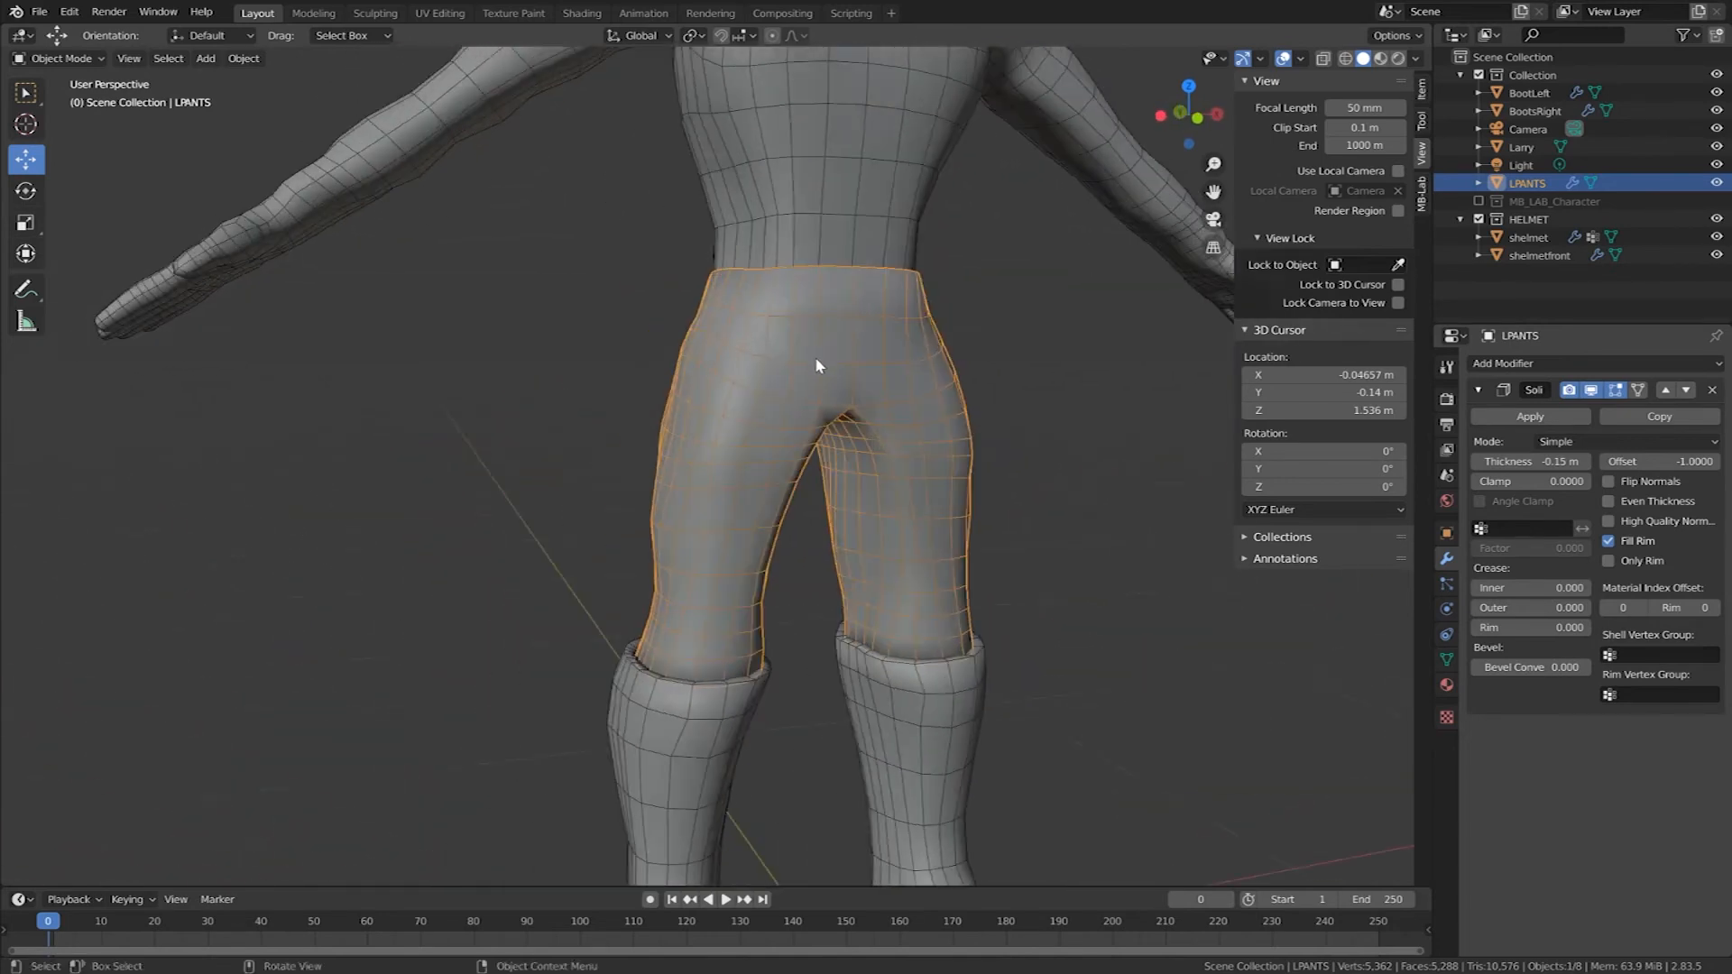
{"action": "scroll", "coordinate": [982, 440], "scroll_direction": "down", "scroll_amount": 5}
Step: Select the character's body mesh and put it in Edit Mode with X-ray display on
{"action": "left_click", "coordinate": [983, 457]}
{"action": "mouse_move", "coordinate": [983, 456]}
{"action": "middle_mouse_down"}
{"action": "mouse_move", "coordinate": [879, 473]}
{"action": "mouse_move", "coordinate": [974, 484]}
{"action": "mouse_move", "coordinate": [986, 511]}
{"action": "mouse_move", "coordinate": [461, 542]}
{"action": "mouse_move", "coordinate": [584, 500]}
{"action": "mouse_move", "coordinate": [1014, 464]}
{"action": "middle_mouse_up"}
{"action": "right_click", "coordinate": [1015, 464]}
{"action": "middle_click_drag", "start_coordinate": [967, 402], "coordinate": [125, 213]}
{"action": "key", "text": "Tab"}
{"action": "key", "text": "alt+z"}
{"action": "key", "text": "Tab"}
{"action": "left_click", "coordinate": [465, 591]}
{"action": "key", "text": "Tab"}
Step: Box-select the faces of both hands on the body mesh
{"action": "middle_click_drag", "start_coordinate": [646, 722], "coordinate": [685, 708]}
{"action": "left_click_drag", "start_coordinate": [685, 691], "coordinate": [452, 821]}
{"action": "middle_click_drag", "start_coordinate": [424, 785], "coordinate": [1067, 758]}
{"action": "left_click_drag", "start_coordinate": [1029, 670], "coordinate": [848, 794], "text": "shift"}
Step: Adjust the hand selection face by face around the wrists for an even glove edge
{"action": "middle_click_drag", "start_coordinate": [848, 794], "coordinate": [578, 541]}
{"action": "scroll", "coordinate": [646, 604], "scroll_direction": "up", "scroll_amount": 3}
{"action": "left_click", "coordinate": [441, 489], "text": "shift"}
{"action": "left_click", "coordinate": [473, 529], "text": "shift"}
{"action": "middle_click_drag", "start_coordinate": [472, 529], "coordinate": [784, 780]}
{"action": "left_click", "coordinate": [618, 772], "text": "shift"}
{"action": "left_click", "coordinate": [624, 763], "text": "shift"}
{"action": "middle_click_drag", "start_coordinate": [624, 764], "coordinate": [641, 677]}
{"action": "left_click", "coordinate": [164, 553], "text": "shift"}
{"action": "left_click", "coordinate": [144, 769], "text": "shift"}
{"action": "left_click", "coordinate": [145, 769], "text": "shift"}
{"action": "left_click", "coordinate": [147, 792], "text": "shift"}
{"action": "left_click", "coordinate": [316, 803], "text": "shift"}
{"action": "left_click", "coordinate": [354, 802], "text": "shift"}
{"action": "left_click", "coordinate": [501, 720], "text": "shift"}
Step: Turn off X-ray display, refine the wrist faces in the hand selection on the solid mesh, and undo the last pick
{"action": "key", "text": "alt+z"}
{"action": "left_click", "coordinate": [1093, 606], "text": "shift"}
{"action": "left_click", "coordinate": [1088, 609], "text": "shift"}
{"action": "middle_click_drag", "start_coordinate": [1088, 610], "coordinate": [743, 572]}
{"action": "scroll", "coordinate": [978, 414], "scroll_direction": "down", "scroll_amount": 6}
{"action": "scroll", "coordinate": [743, 572], "scroll_direction": "up", "scroll_amount": 5}
{"action": "left_click", "coordinate": [710, 769], "text": "shift"}
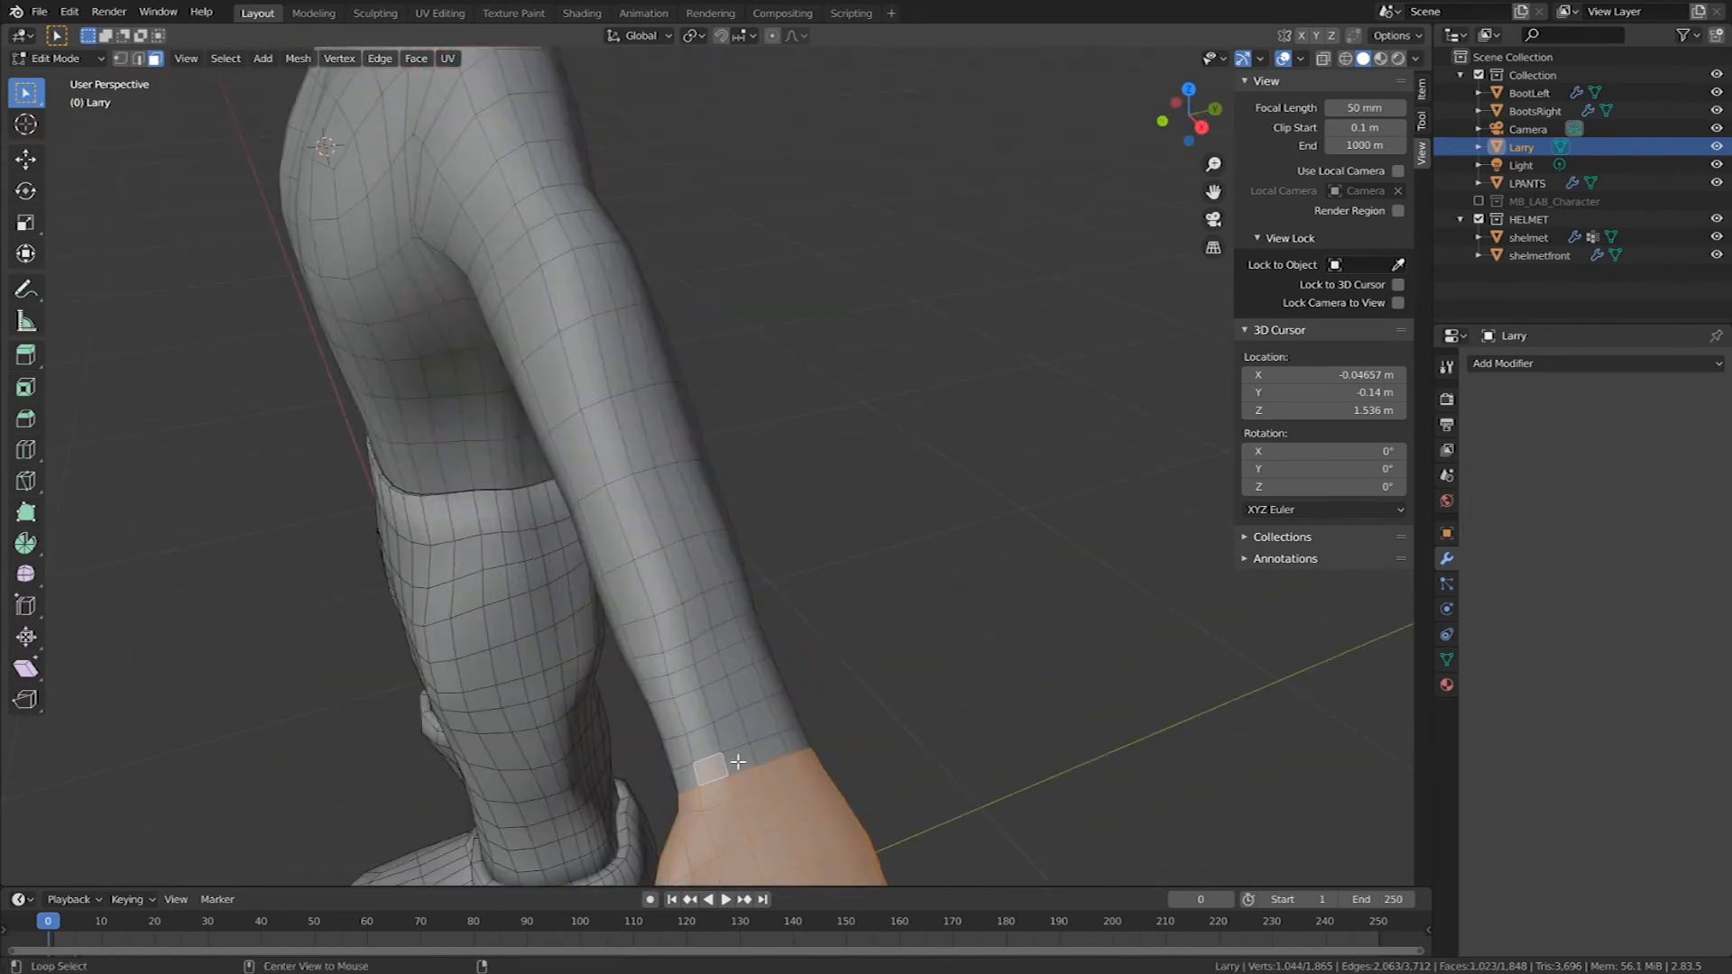
{"action": "key", "text": "ctrl+z"}
Step: Add the row of faces across the back of the character's left wrist to the hand selection
{"action": "left_click", "coordinate": [737, 760], "text": "shift"}
{"action": "left_click", "coordinate": [710, 769], "text": "shift"}
{"action": "left_click", "coordinate": [686, 778], "text": "shift"}
{"action": "left_click", "coordinate": [767, 754], "text": "shift"}
{"action": "left_click", "coordinate": [794, 744], "text": "shift"}
{"action": "middle_click_drag", "start_coordinate": [855, 750], "coordinate": [623, 614]}
{"action": "left_click", "coordinate": [407, 550], "text": "shift"}
{"action": "left_click", "coordinate": [419, 568], "text": "shift"}
{"action": "left_click", "coordinate": [431, 586], "text": "shift"}
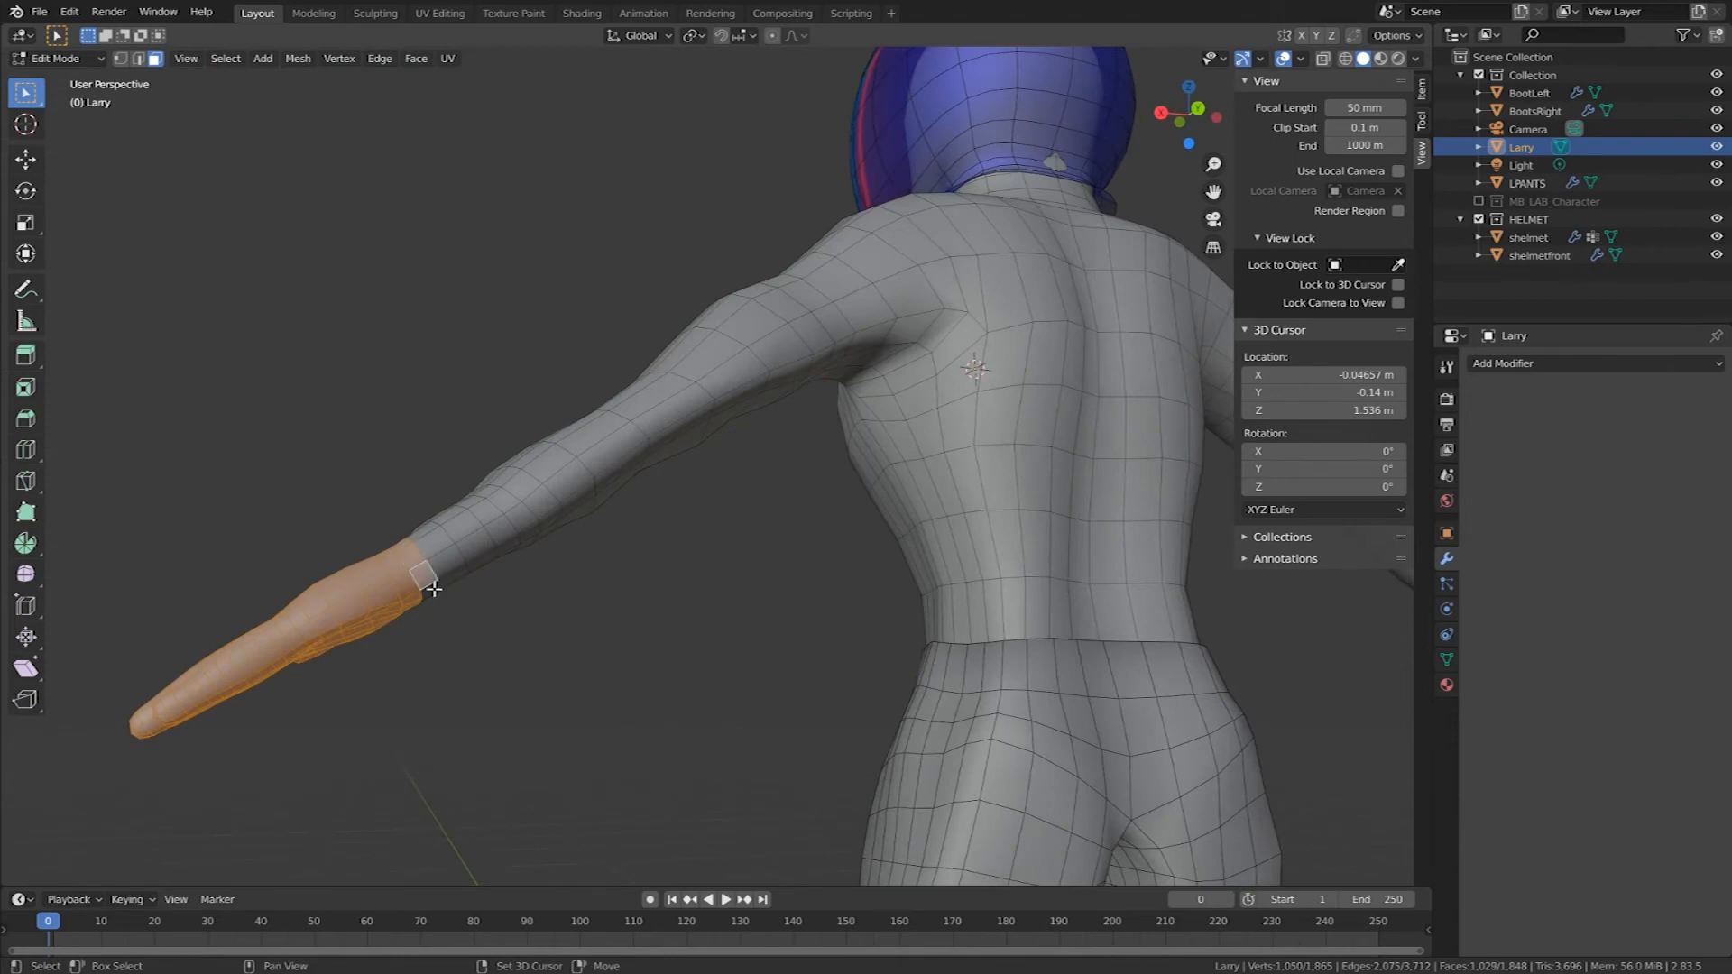
Step: Add the four missed faces along the palm side of the left wrist to the hand selection
{"action": "middle_click_drag", "start_coordinate": [433, 587], "coordinate": [654, 560]}
{"action": "left_click", "coordinate": [960, 421], "text": "shift"}
{"action": "left_click", "coordinate": [955, 400], "text": "shift"}
{"action": "left_click", "coordinate": [949, 375], "text": "shift"}
{"action": "left_click", "coordinate": [943, 350], "text": "shift"}
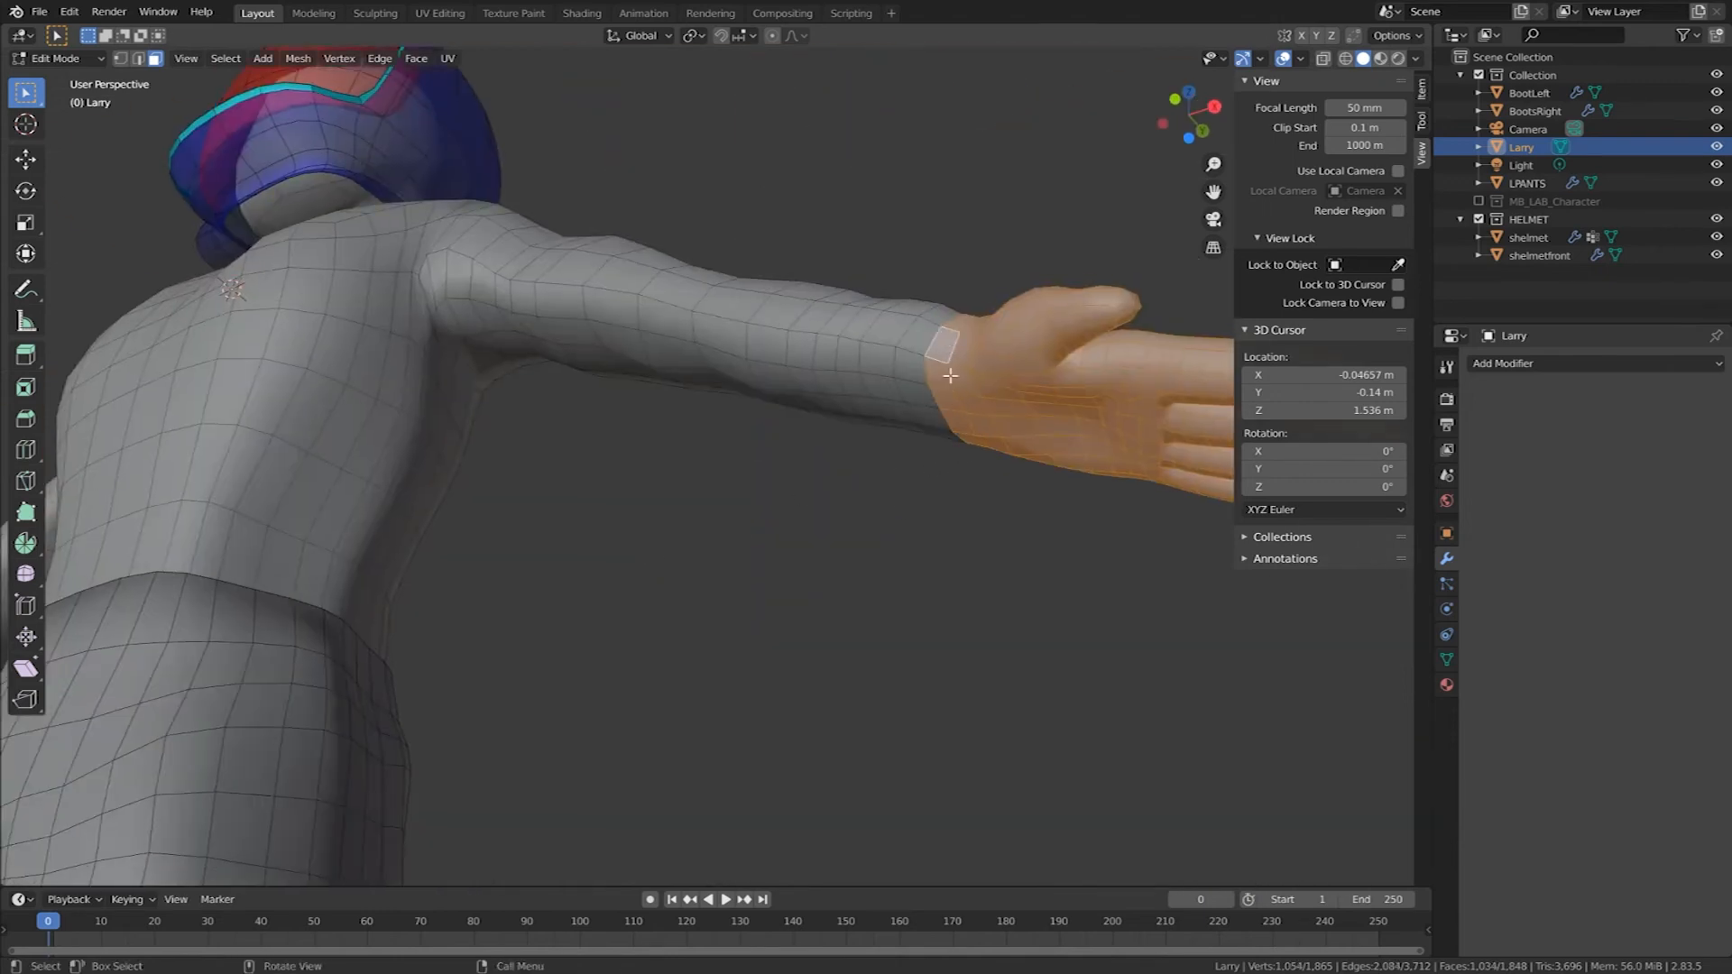
Step: Separate the selected hand faces into their own object, return to Object Mode, and select the new hands object
{"action": "middle_click_drag", "start_coordinate": [951, 371], "coordinate": [997, 479]}
{"action": "scroll", "coordinate": [997, 479], "scroll_direction": "down", "scroll_amount": 3}
{"action": "scroll", "coordinate": [997, 479], "scroll_direction": "down", "scroll_amount": 2}
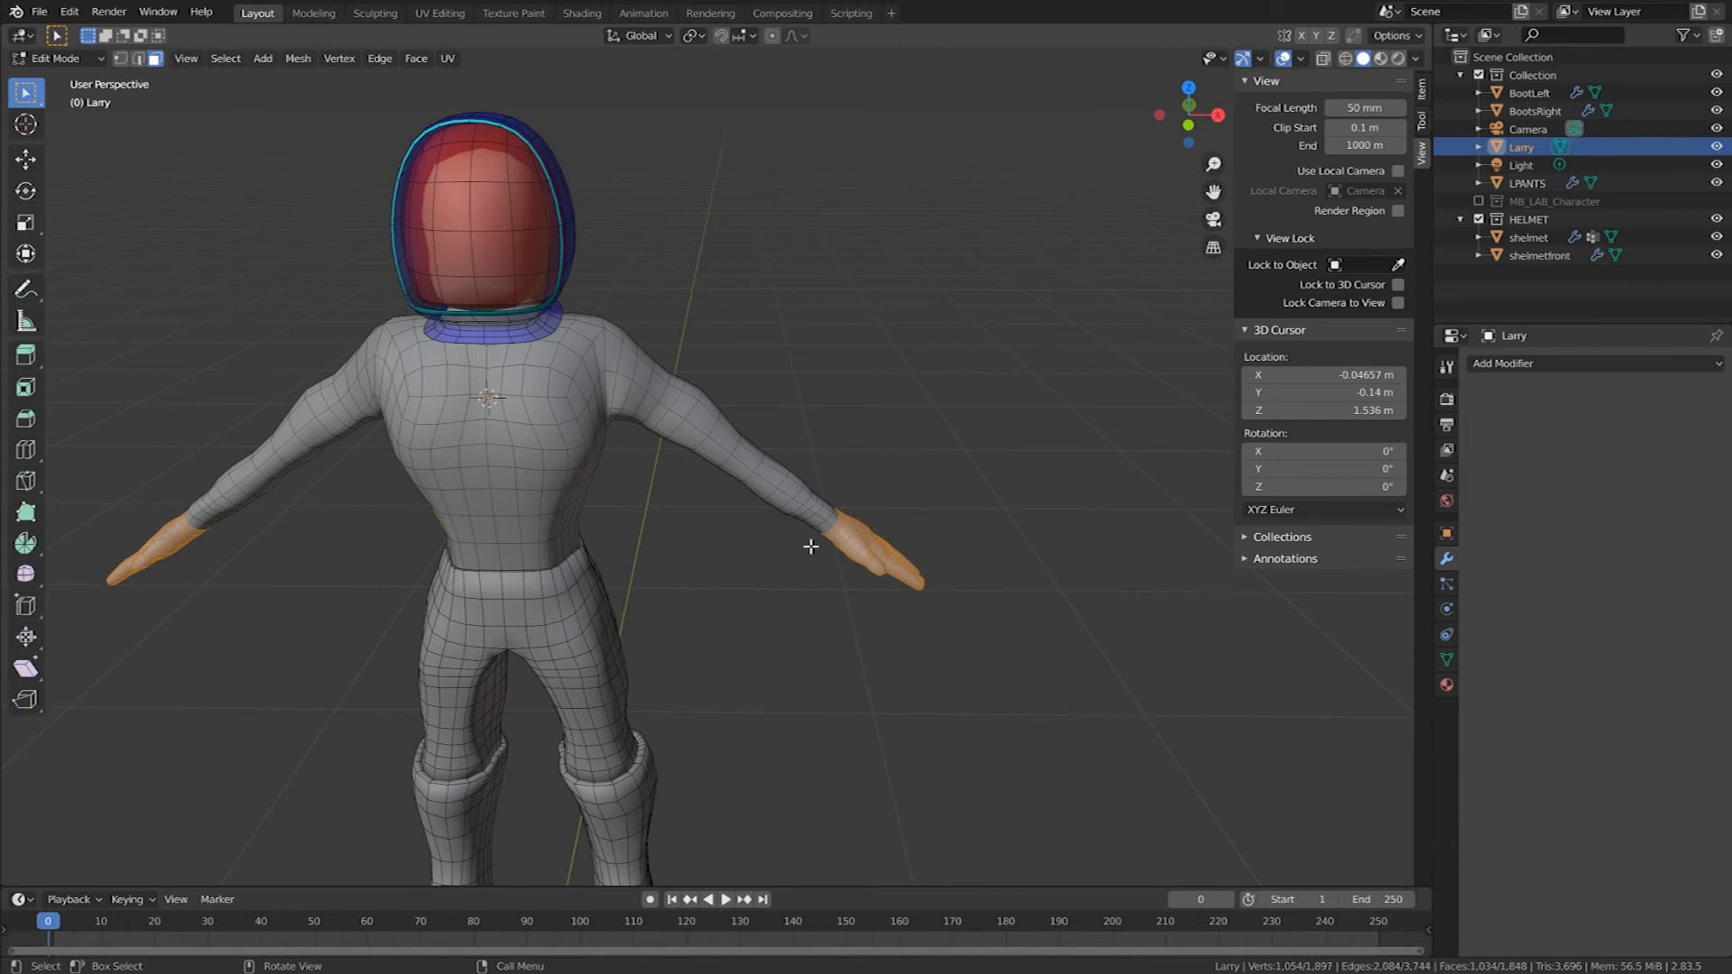
{"action": "key", "text": "p"}
{"action": "left_click", "coordinate": [811, 547]}
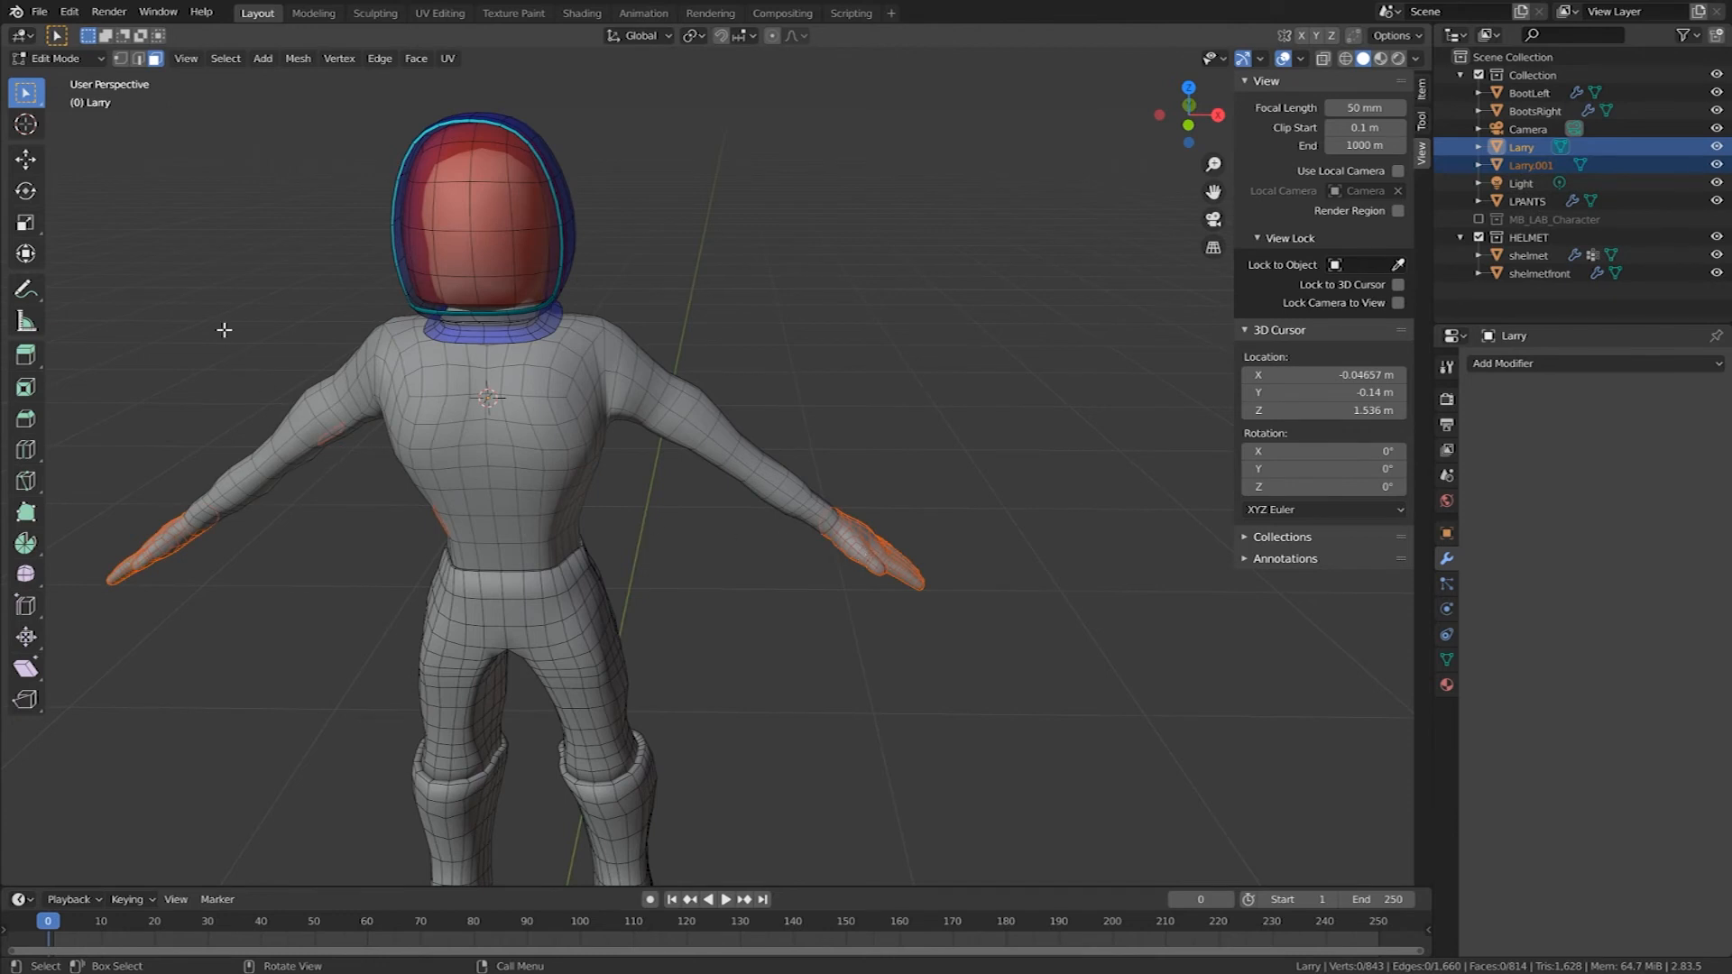
{"action": "left_click", "coordinate": [56, 58]}
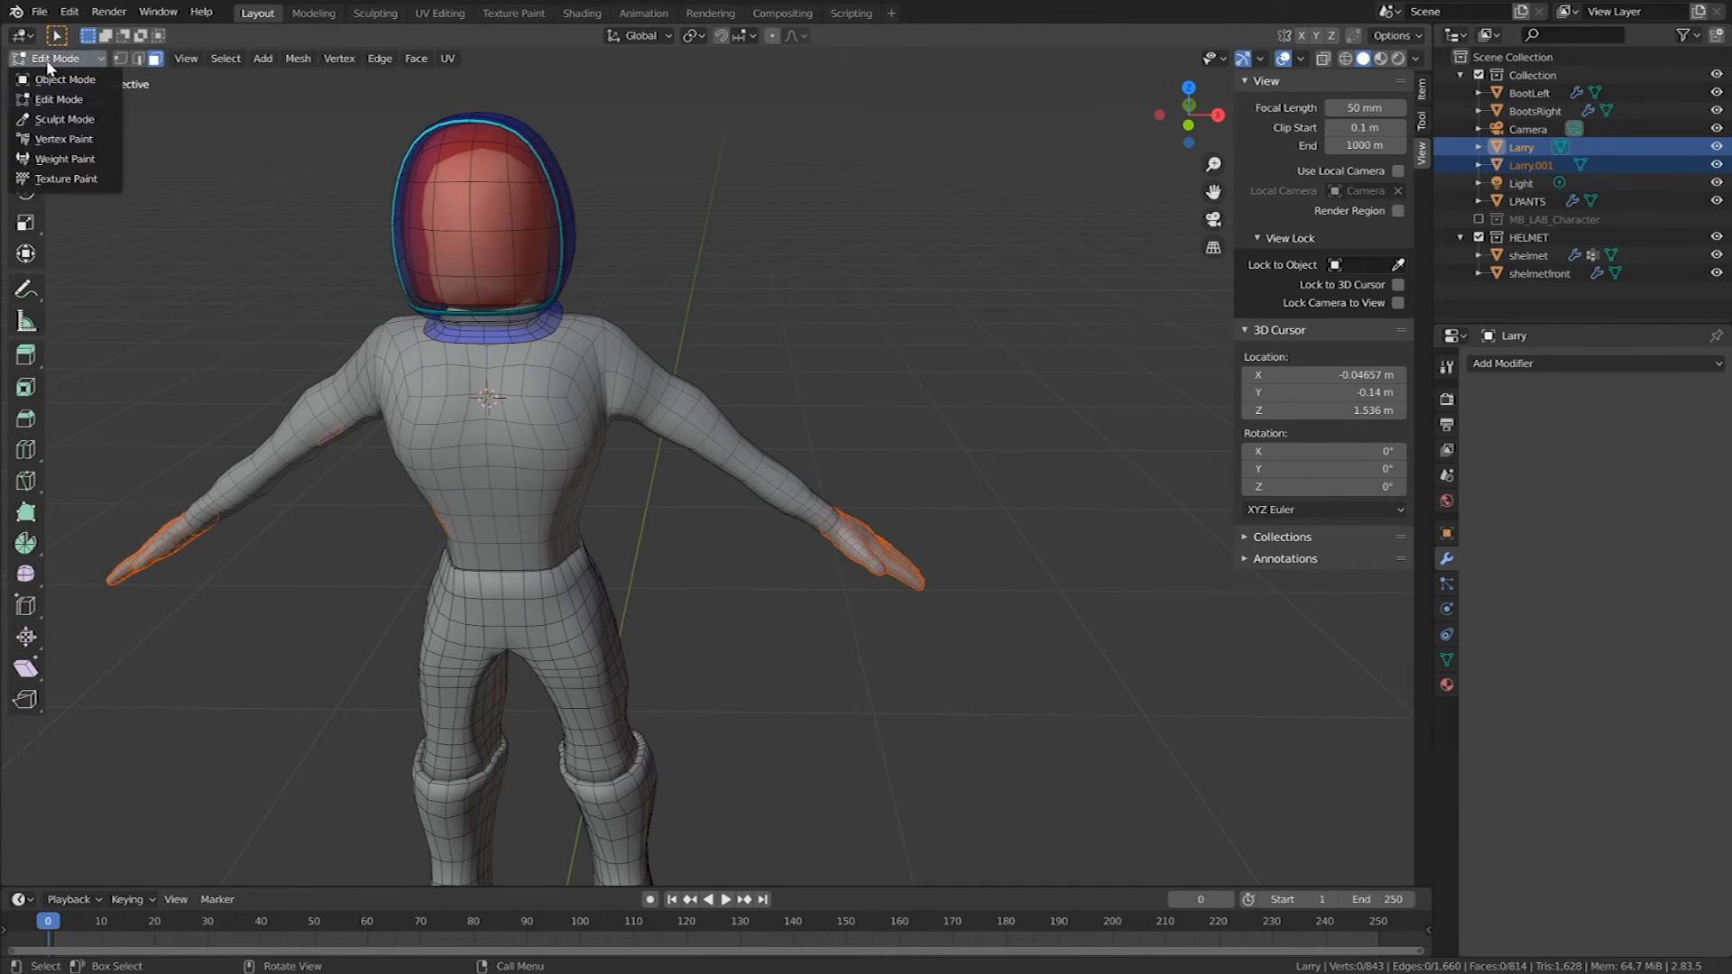
{"action": "left_click", "coordinate": [54, 72]}
{"action": "left_click", "coordinate": [942, 434]}
{"action": "left_click", "coordinate": [869, 535]}
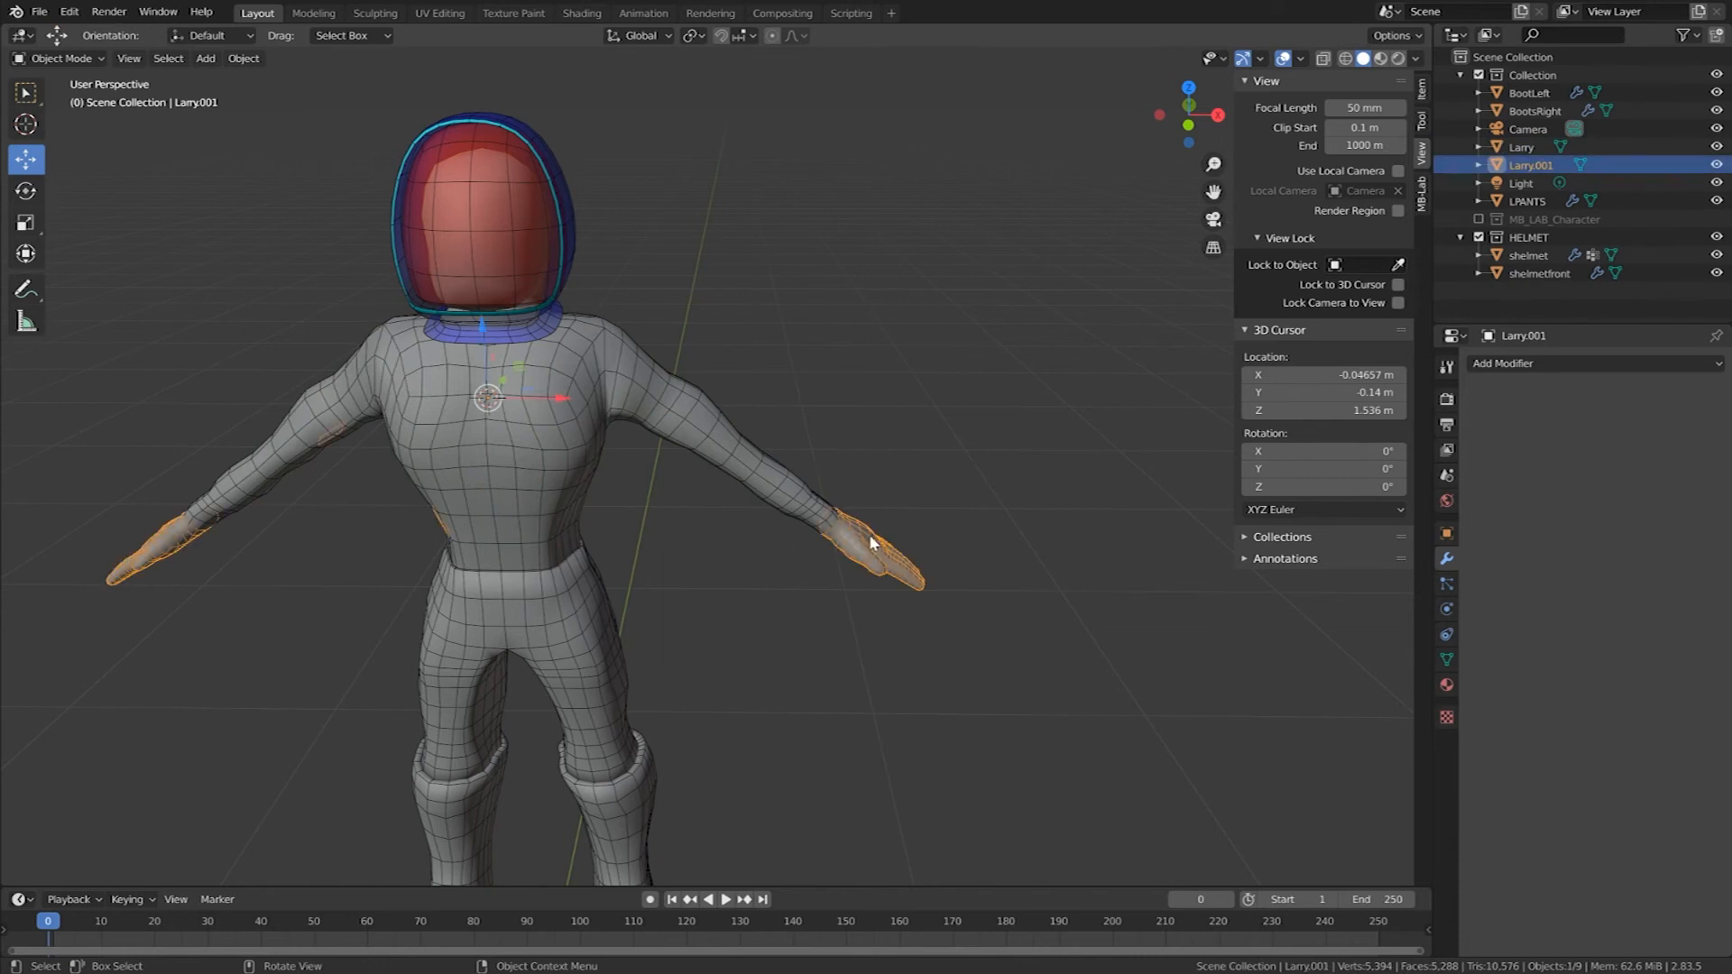
Step: Undo the separation of the hands and return to the body's face selection in Edit Mode
{"action": "middle_click_drag", "start_coordinate": [596, 523], "coordinate": [632, 472]}
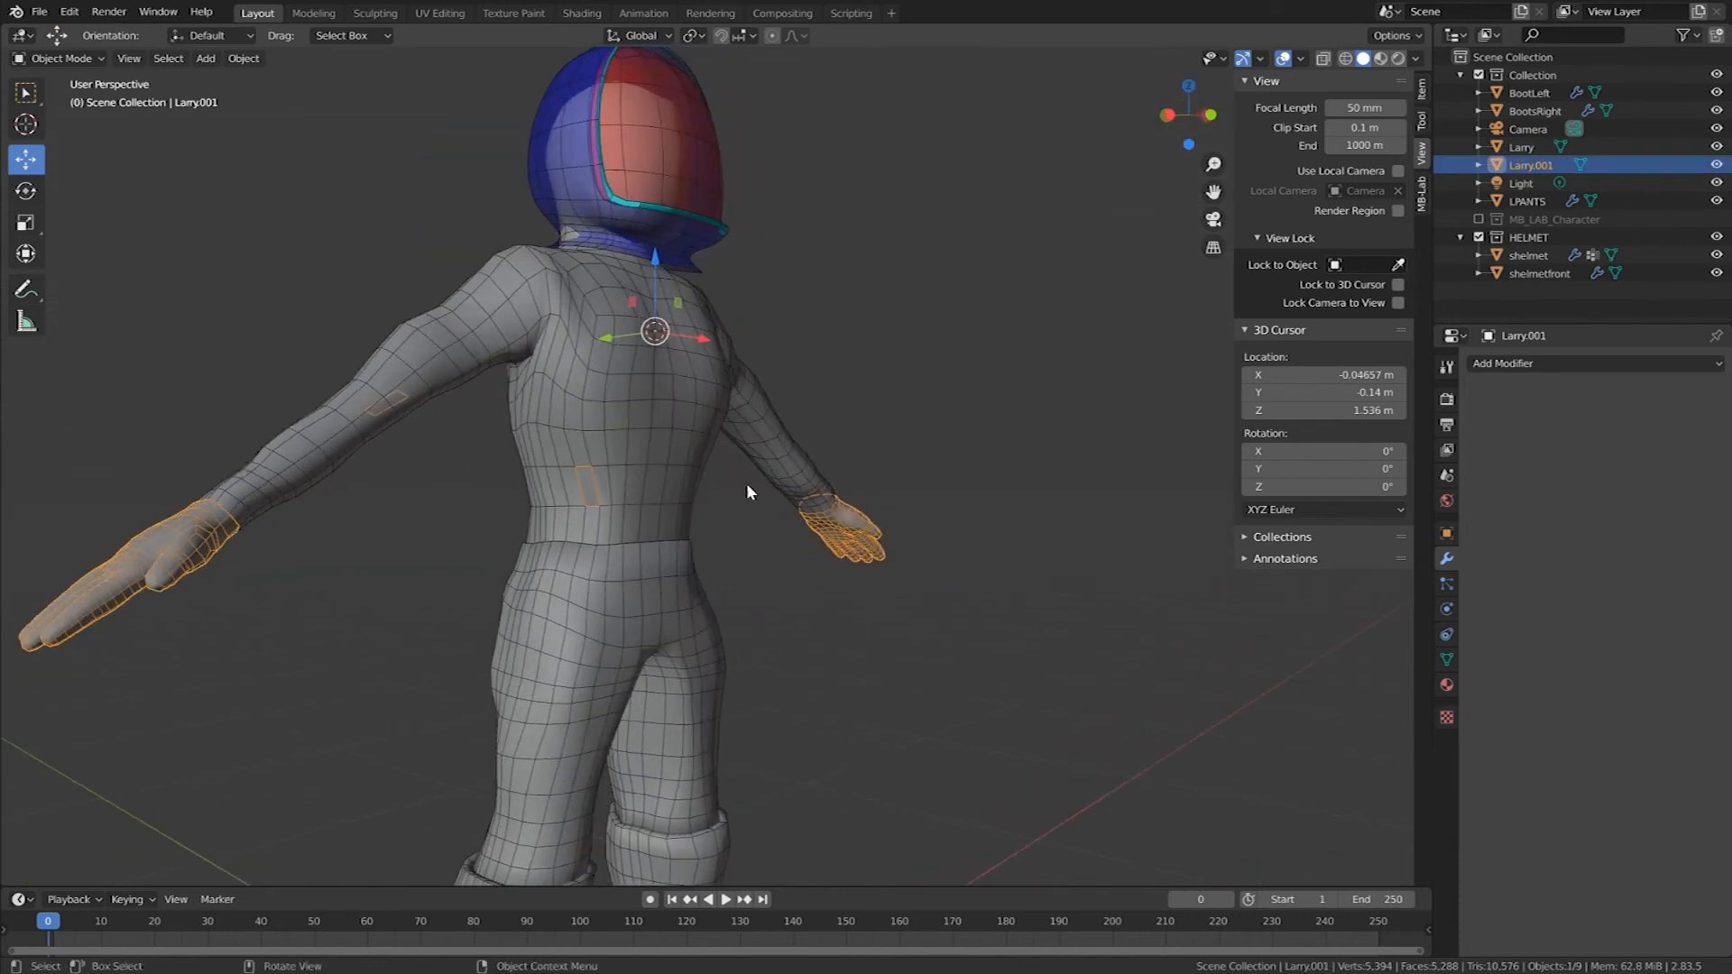
{"action": "left_click", "coordinate": [774, 485], "text": "shift"}
{"action": "key", "text": "Tab"}
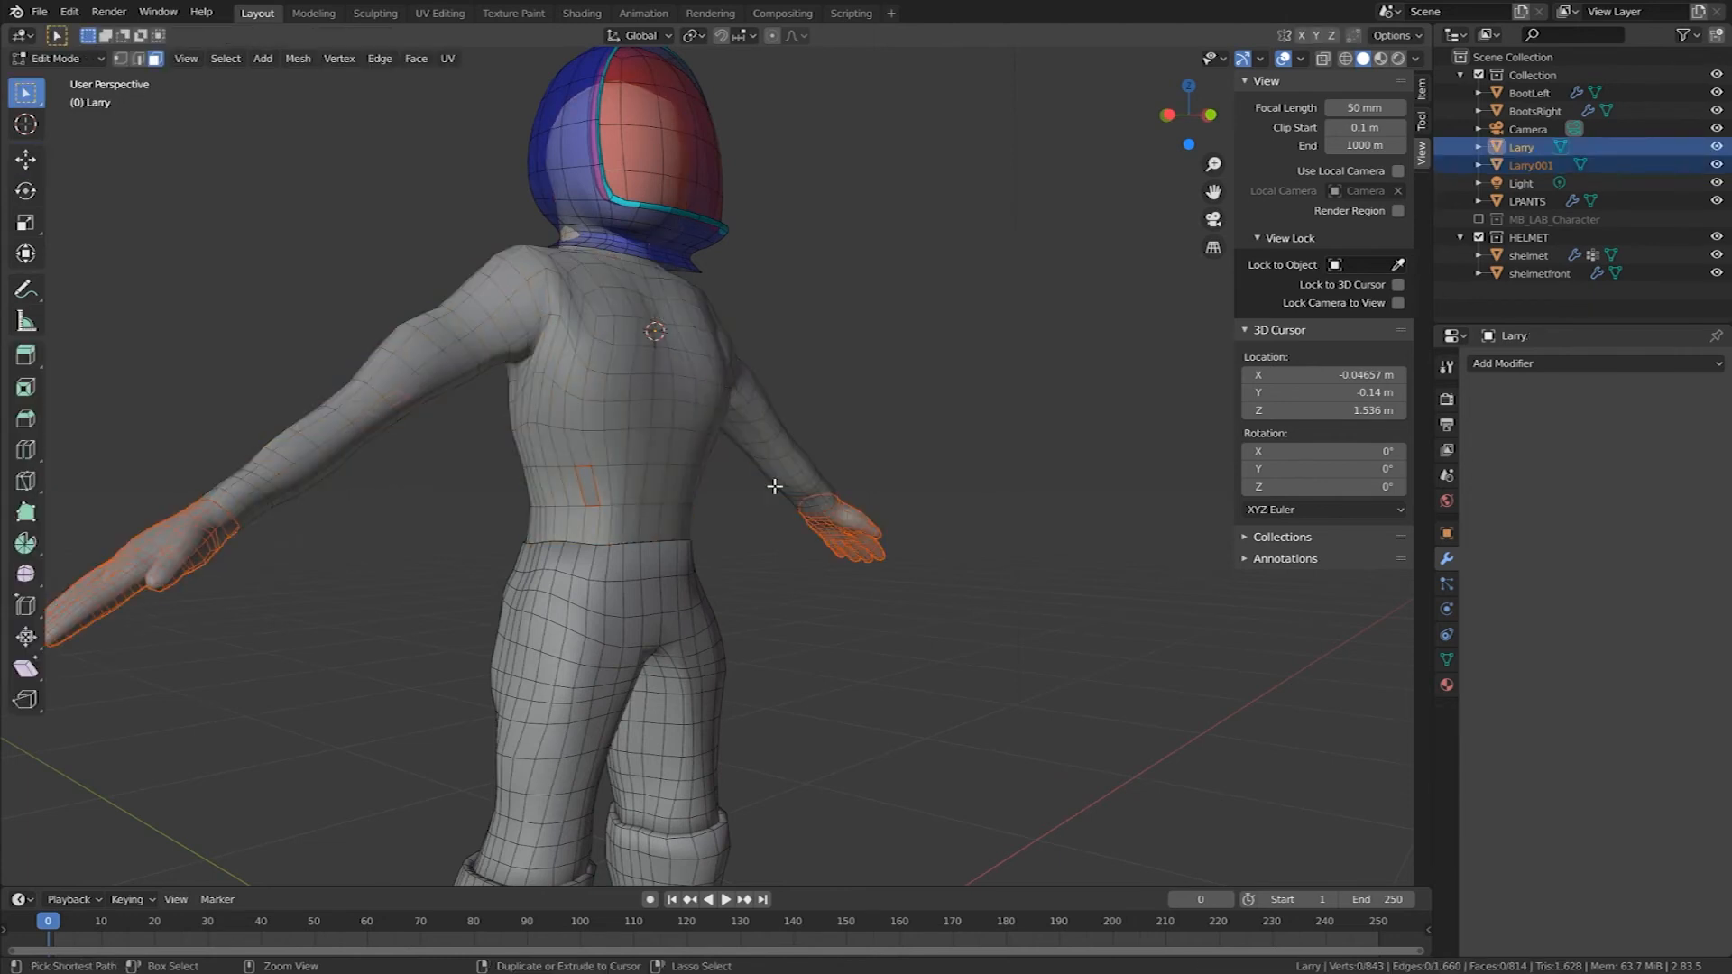
{"action": "key", "text": "ctrl+j"}
{"action": "key", "text": "ctrl+z"}
Step: Deselect the stray faces on the torso's side and the forearm so only the hands are selected
{"action": "middle_click_drag", "start_coordinate": [772, 494], "coordinate": [778, 503]}
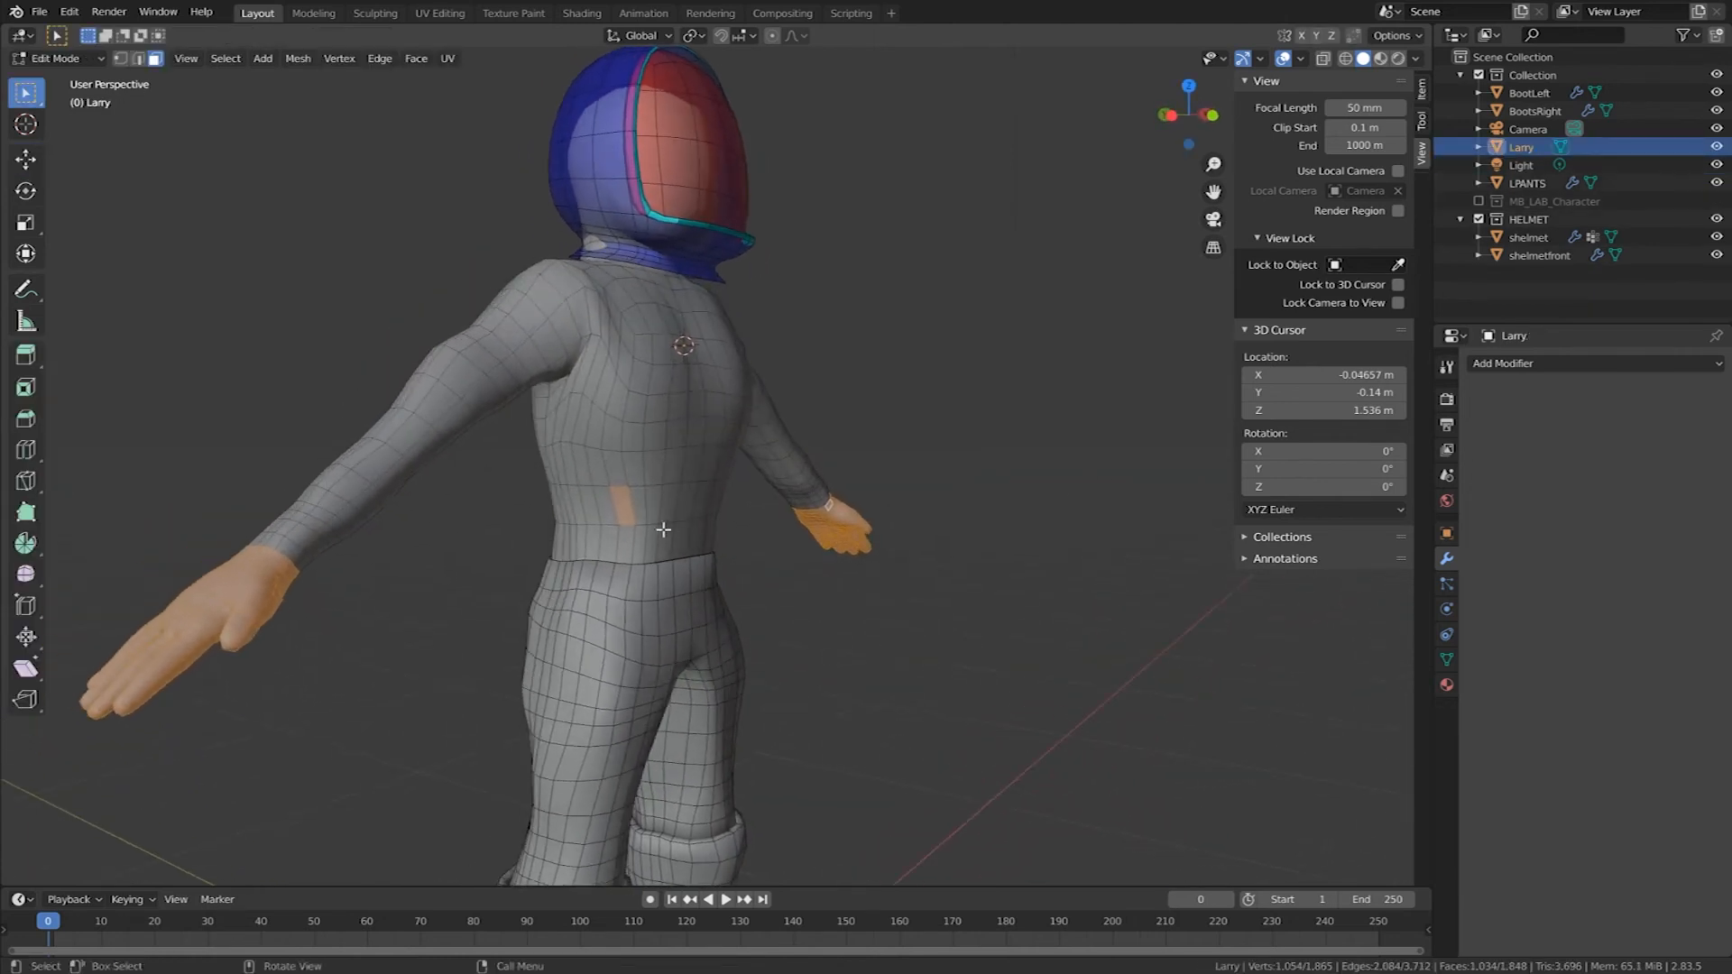
{"action": "left_click", "coordinate": [629, 508], "text": "shift"}
{"action": "key", "text": "ctrl+KP_1"}
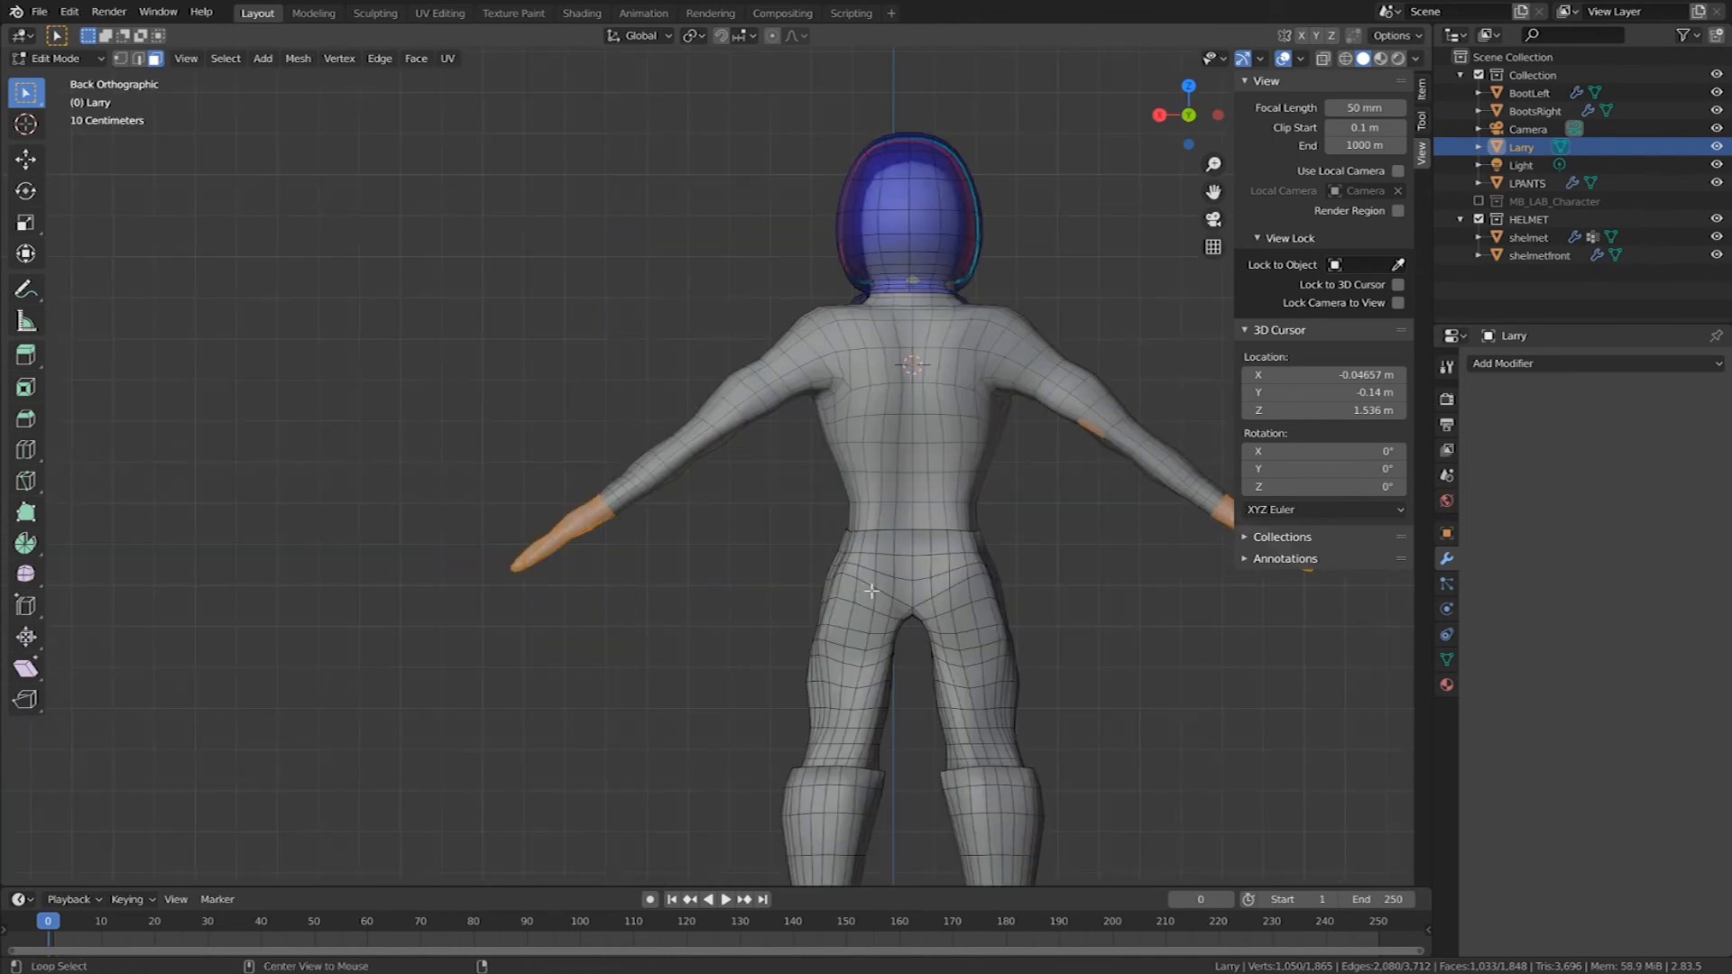
{"action": "middle_click_drag", "start_coordinate": [1093, 431], "coordinate": [820, 553]}
{"action": "scroll", "coordinate": [821, 555], "scroll_direction": "up", "scroll_amount": 5}
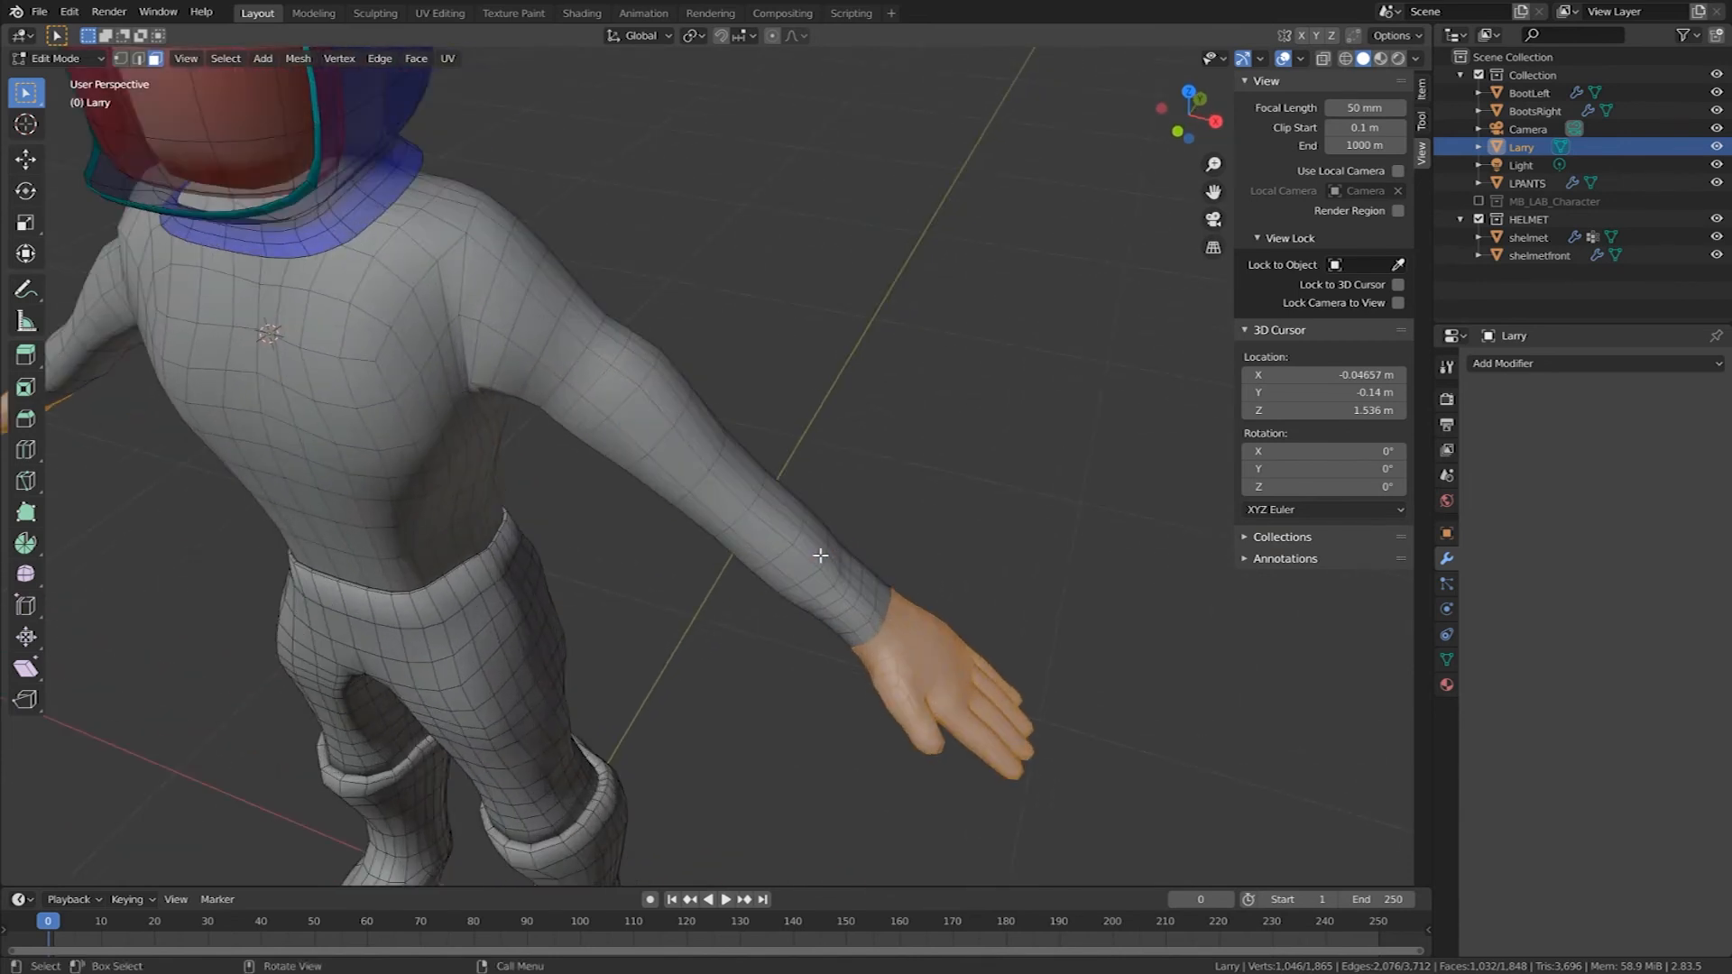
Step: Split off the selected hand faces, separate them into their own object, and select that object in Object Mode
{"action": "scroll", "coordinate": [820, 555], "scroll_direction": "down", "scroll_amount": 4}
{"action": "middle_click_drag", "start_coordinate": [751, 583], "coordinate": [831, 527]}
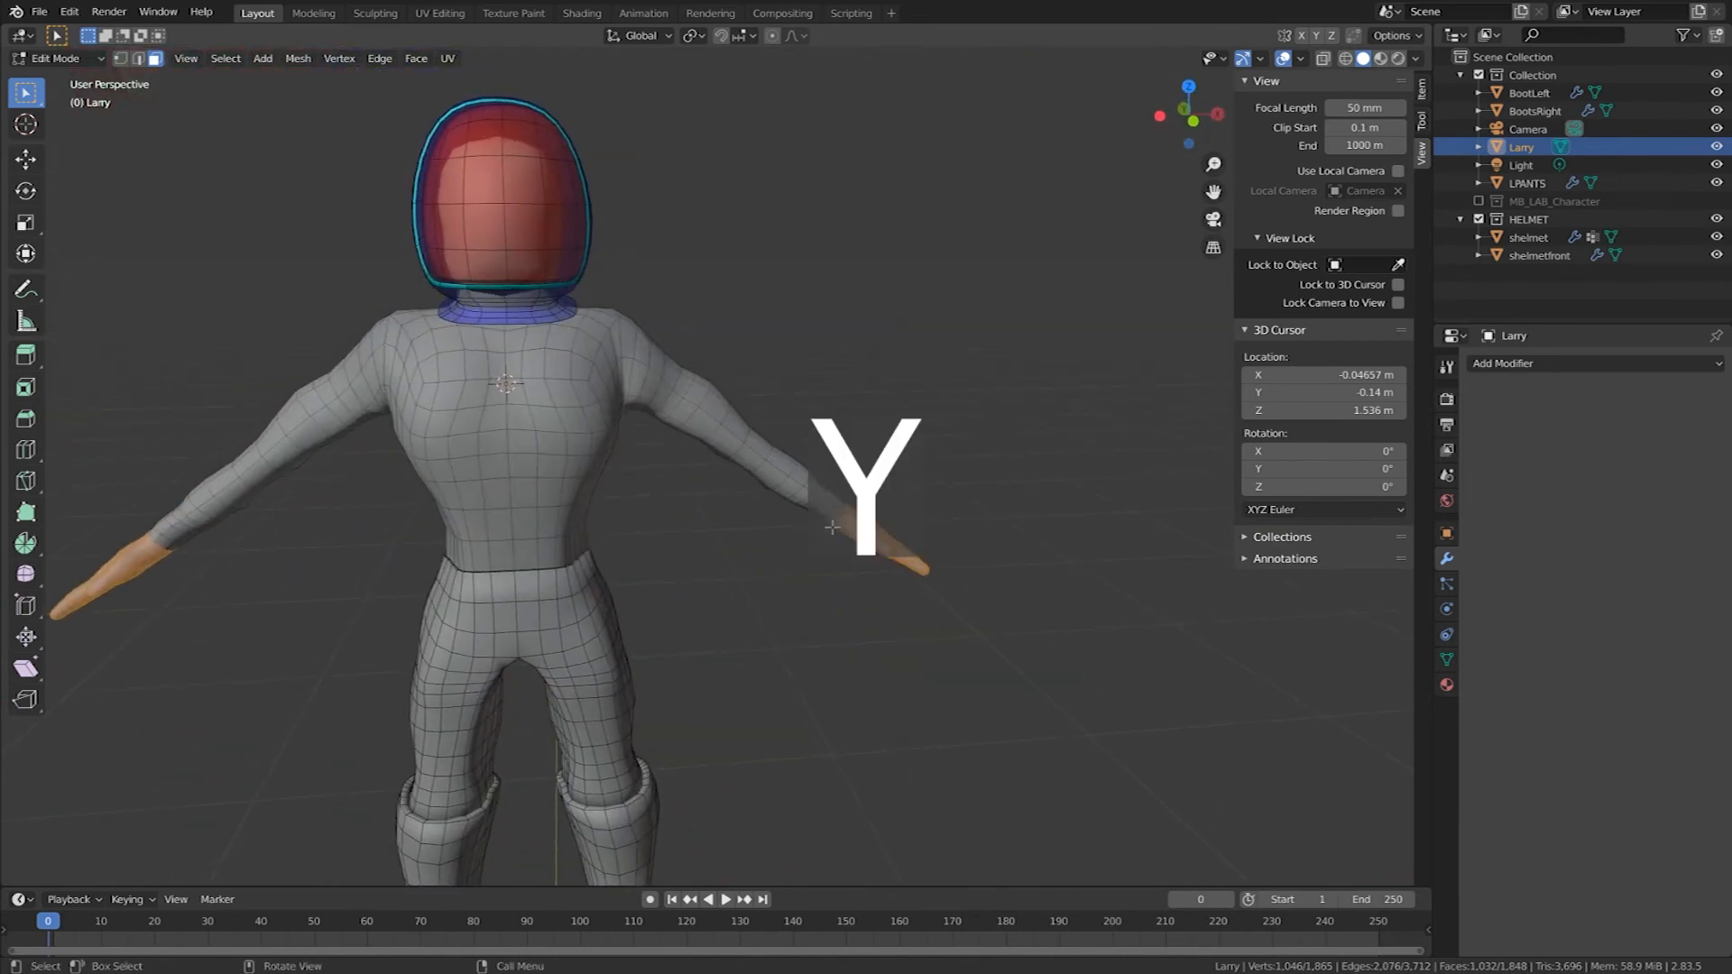
{"action": "key", "text": "p"}
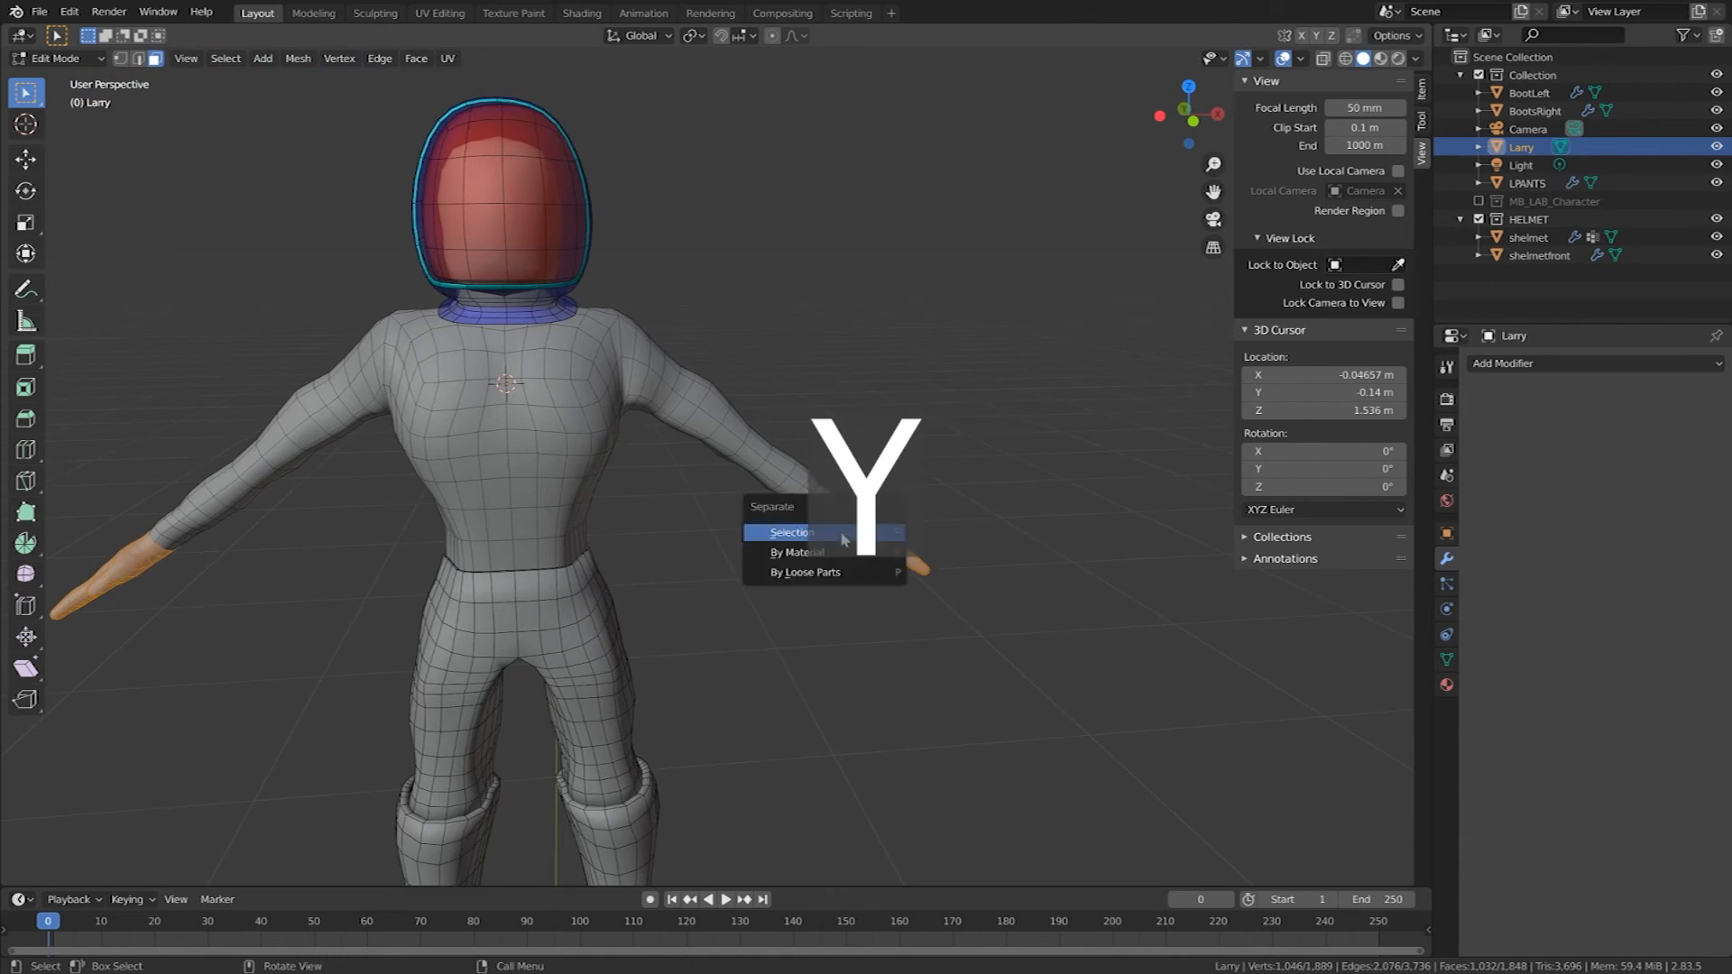
{"action": "left_click", "coordinate": [842, 533]}
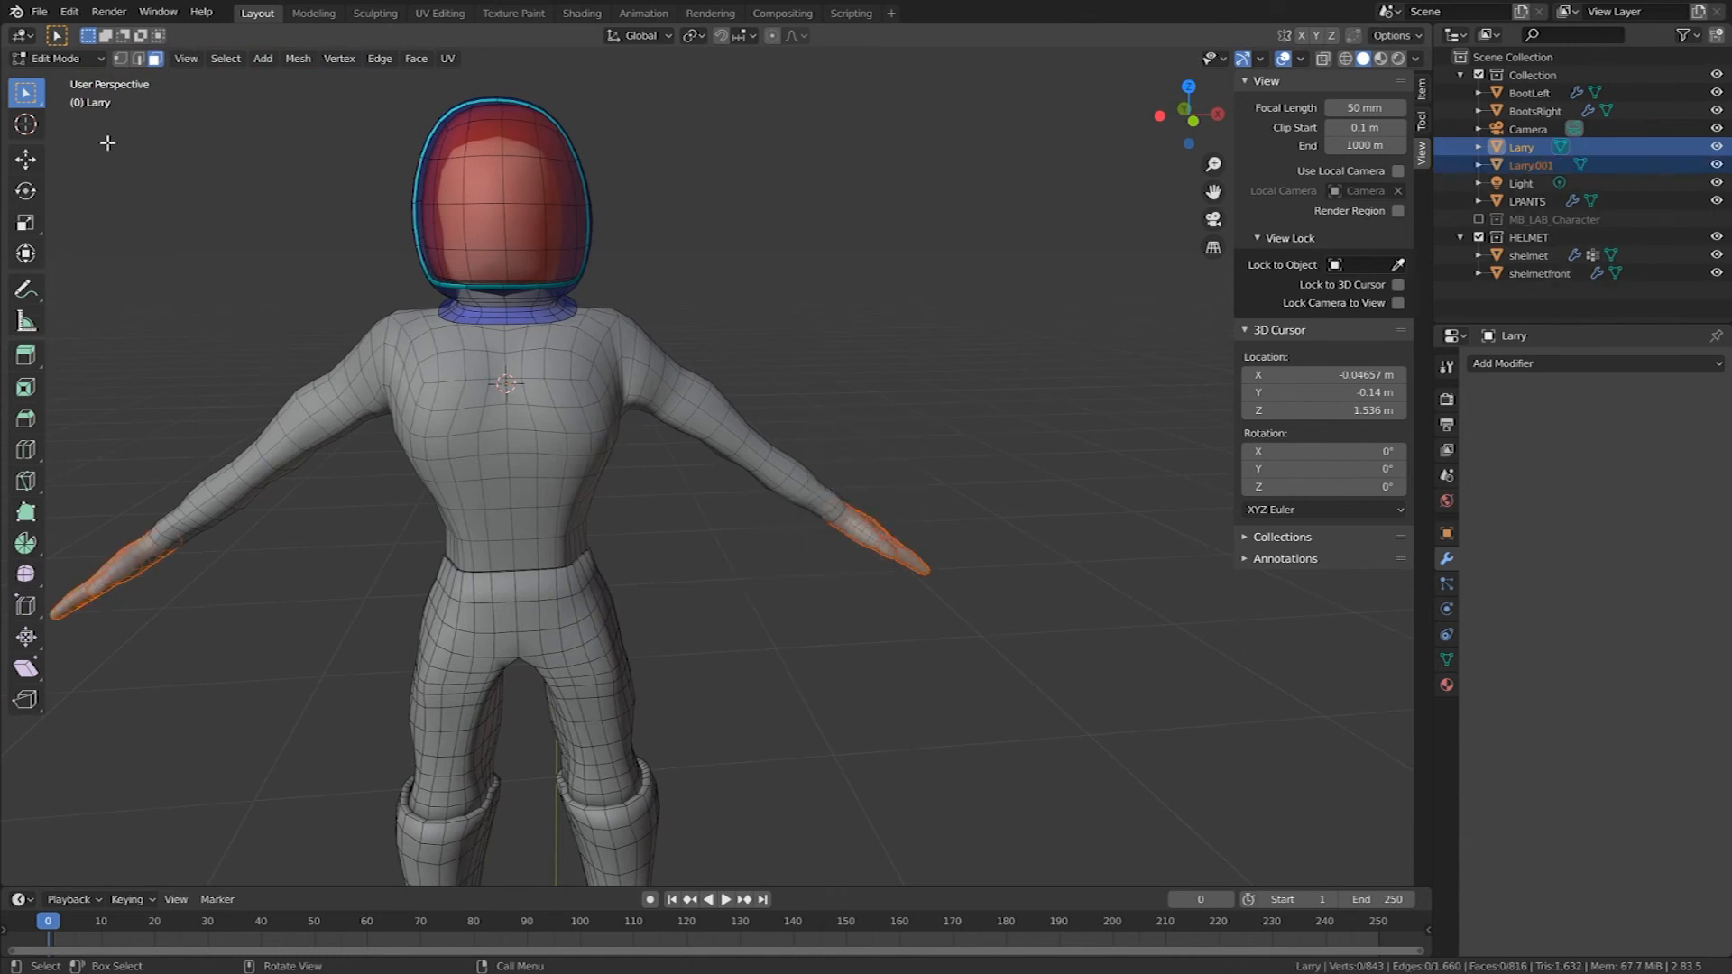
{"action": "key", "text": "Tab"}
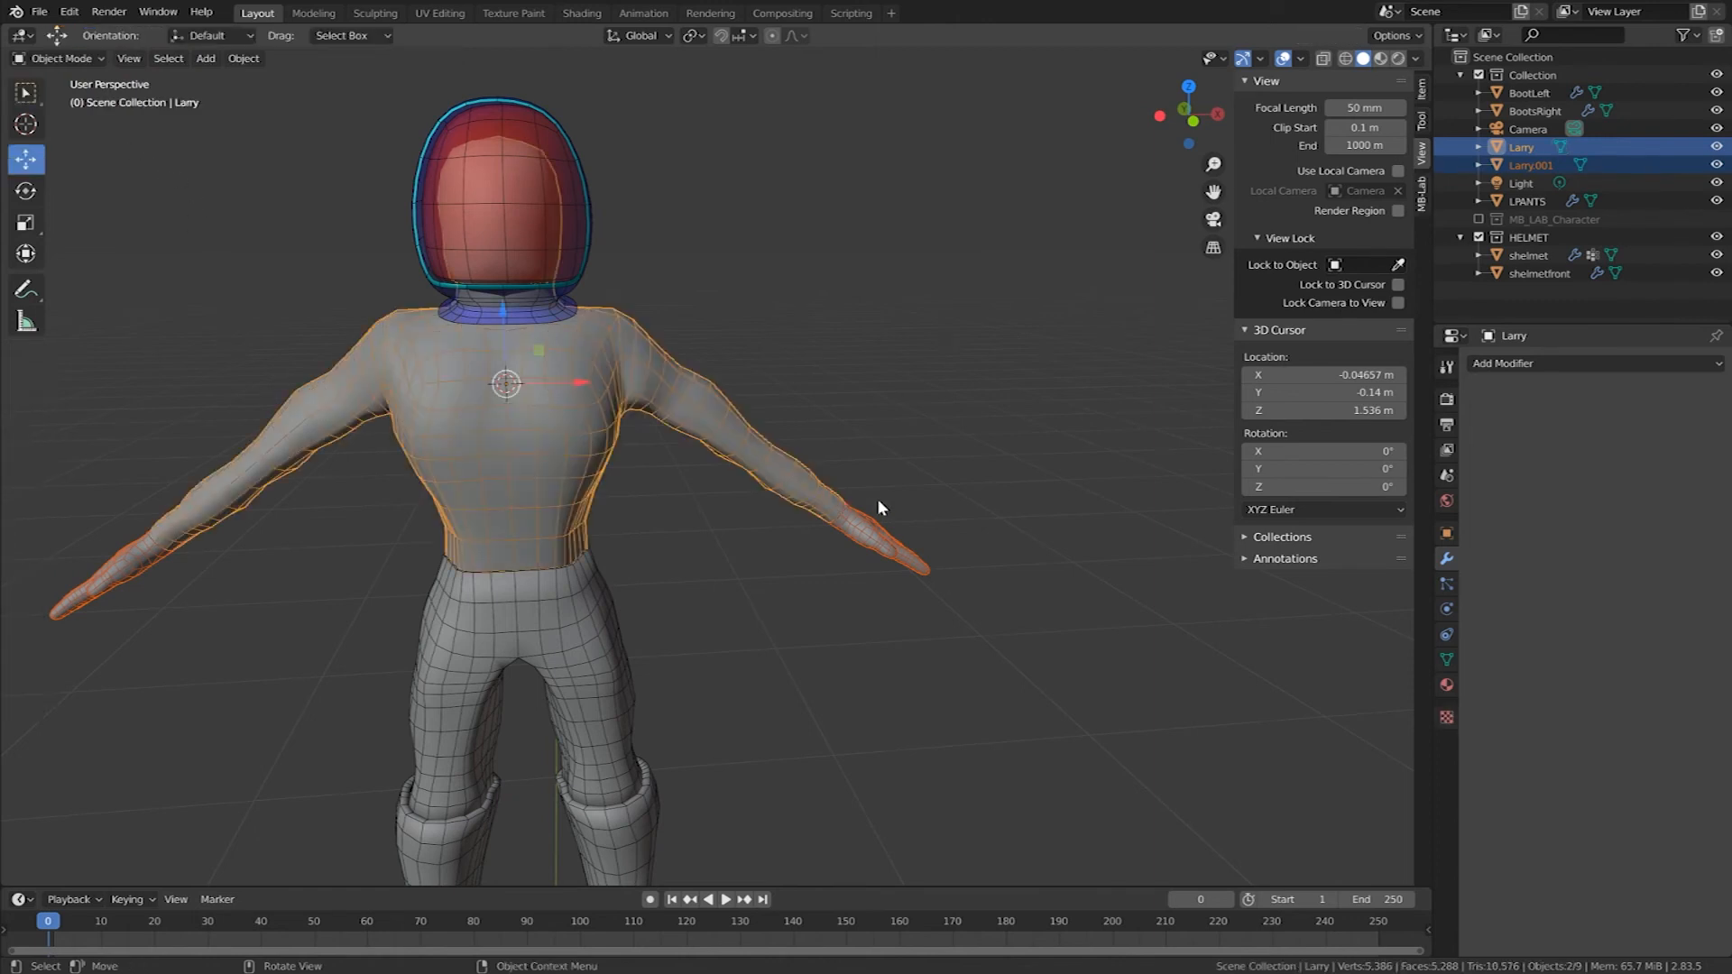
{"action": "left_click", "coordinate": [875, 531]}
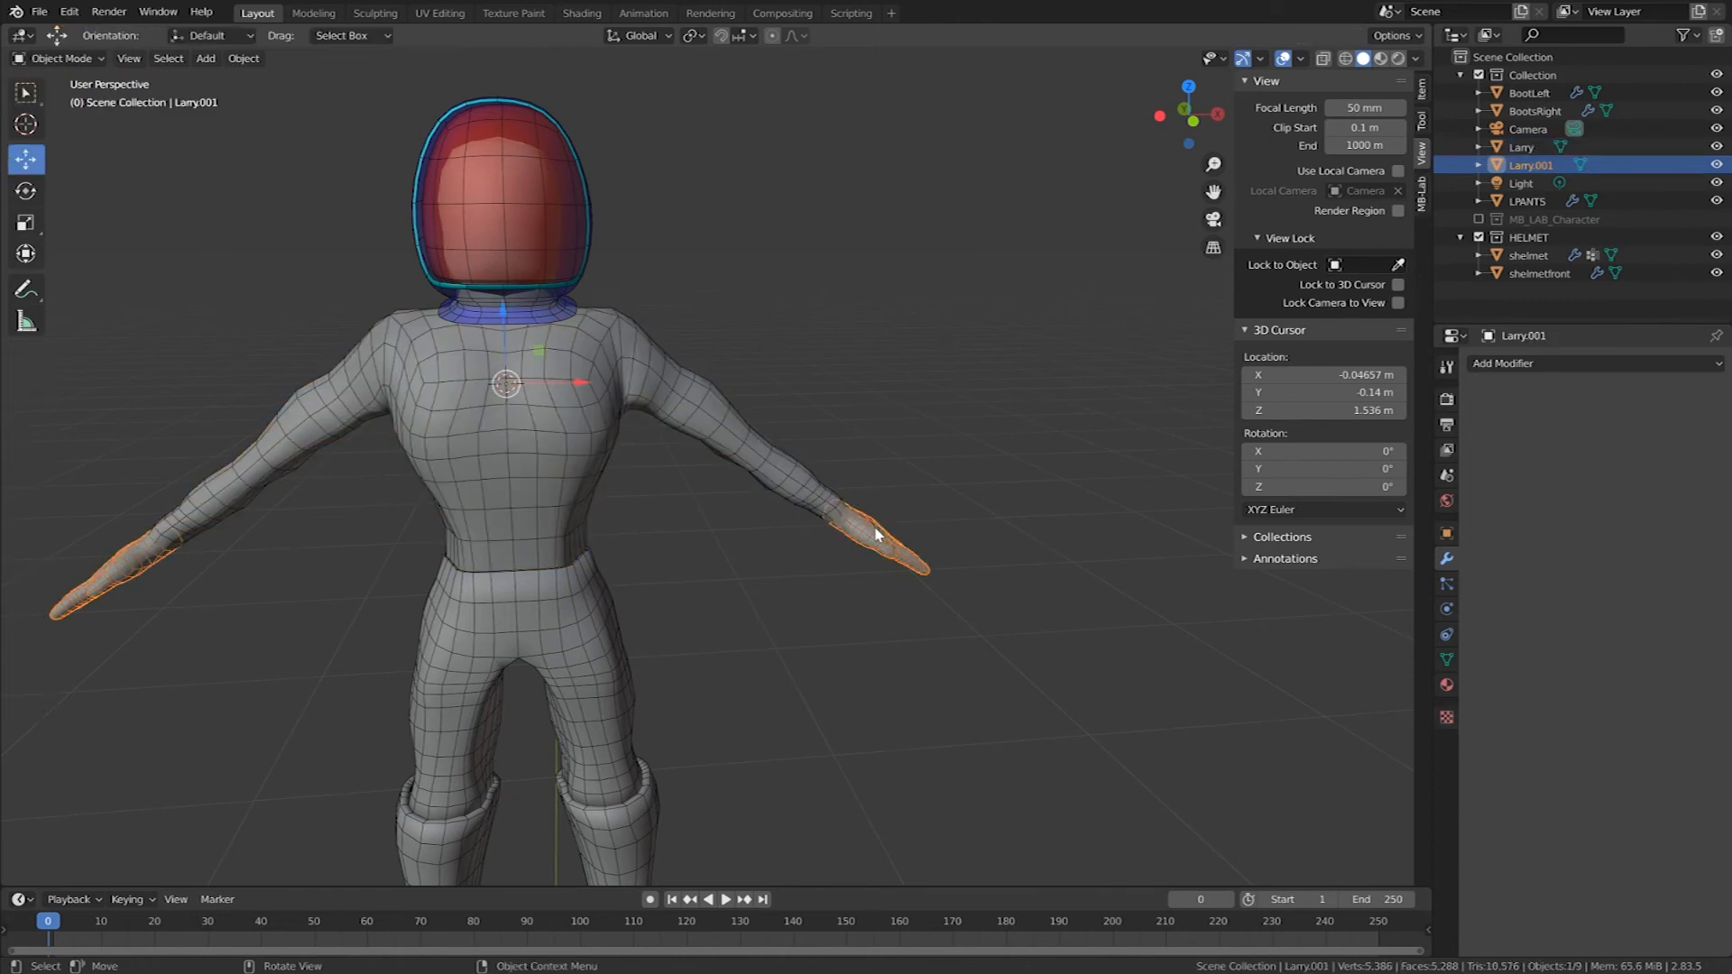
Step: Put the separated hands in Edit Mode with X-ray display on and box-select all faces of both hands
{"action": "key", "text": "Tab"}
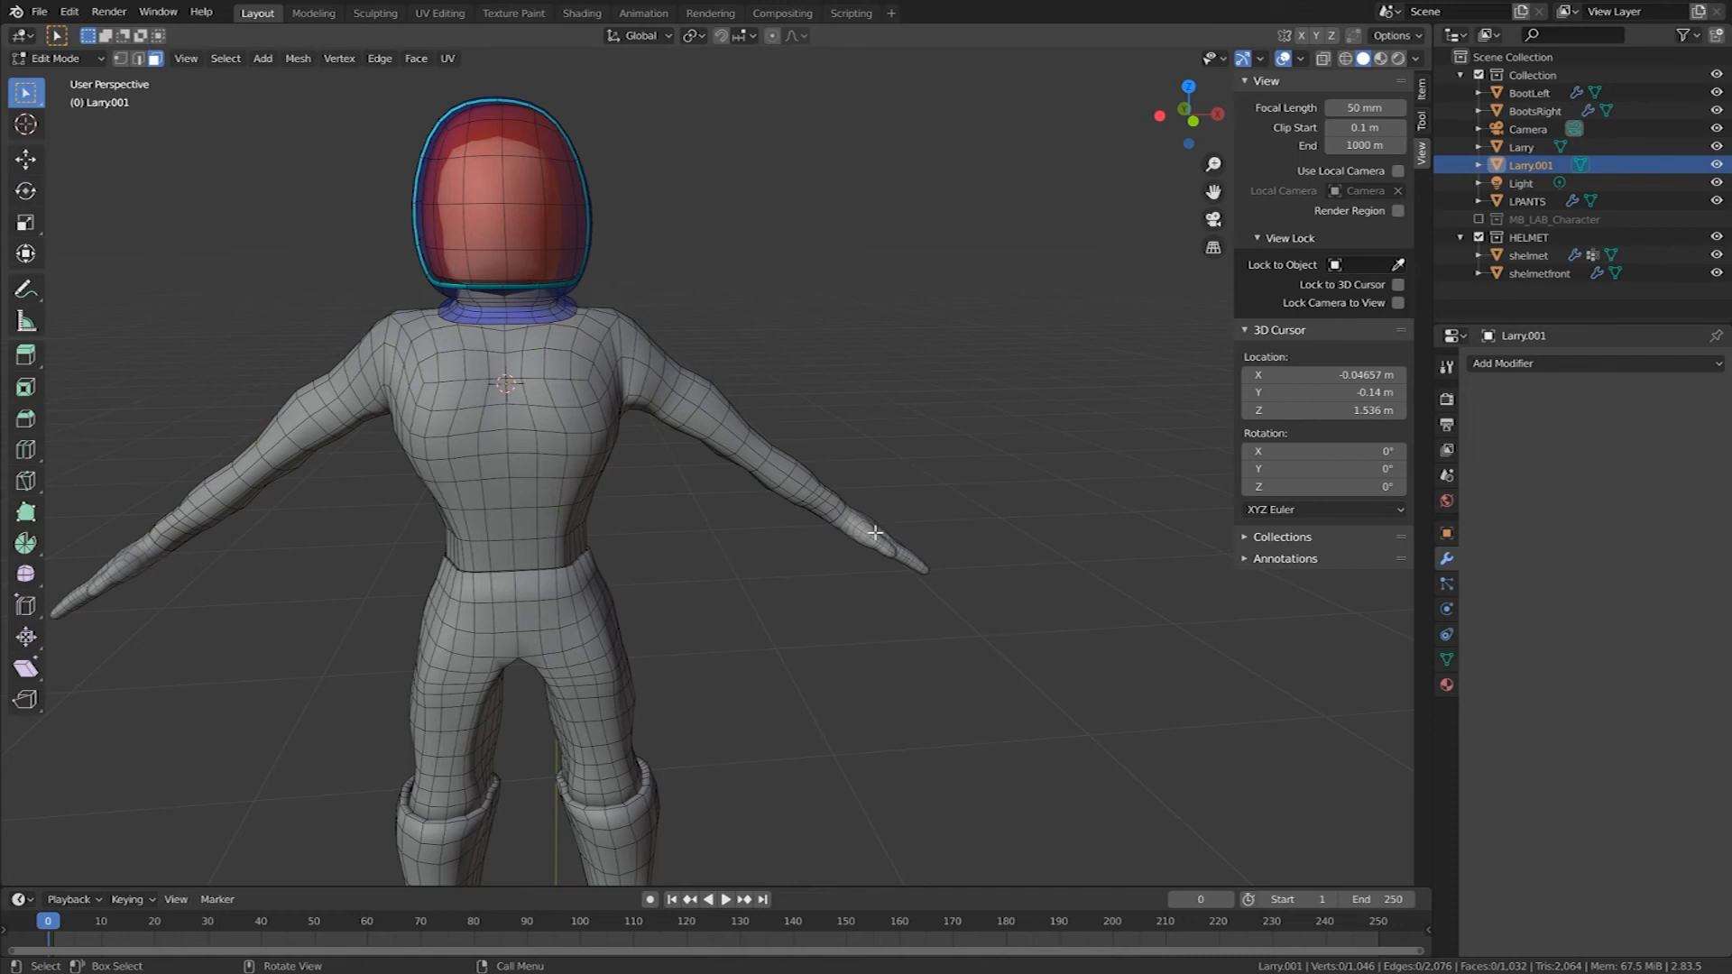
{"action": "left_click", "coordinate": [1323, 58]}
{"action": "left_click_drag", "start_coordinate": [1002, 640], "coordinate": [815, 467]}
{"action": "middle_click_drag", "start_coordinate": [972, 520], "coordinate": [956, 569]}
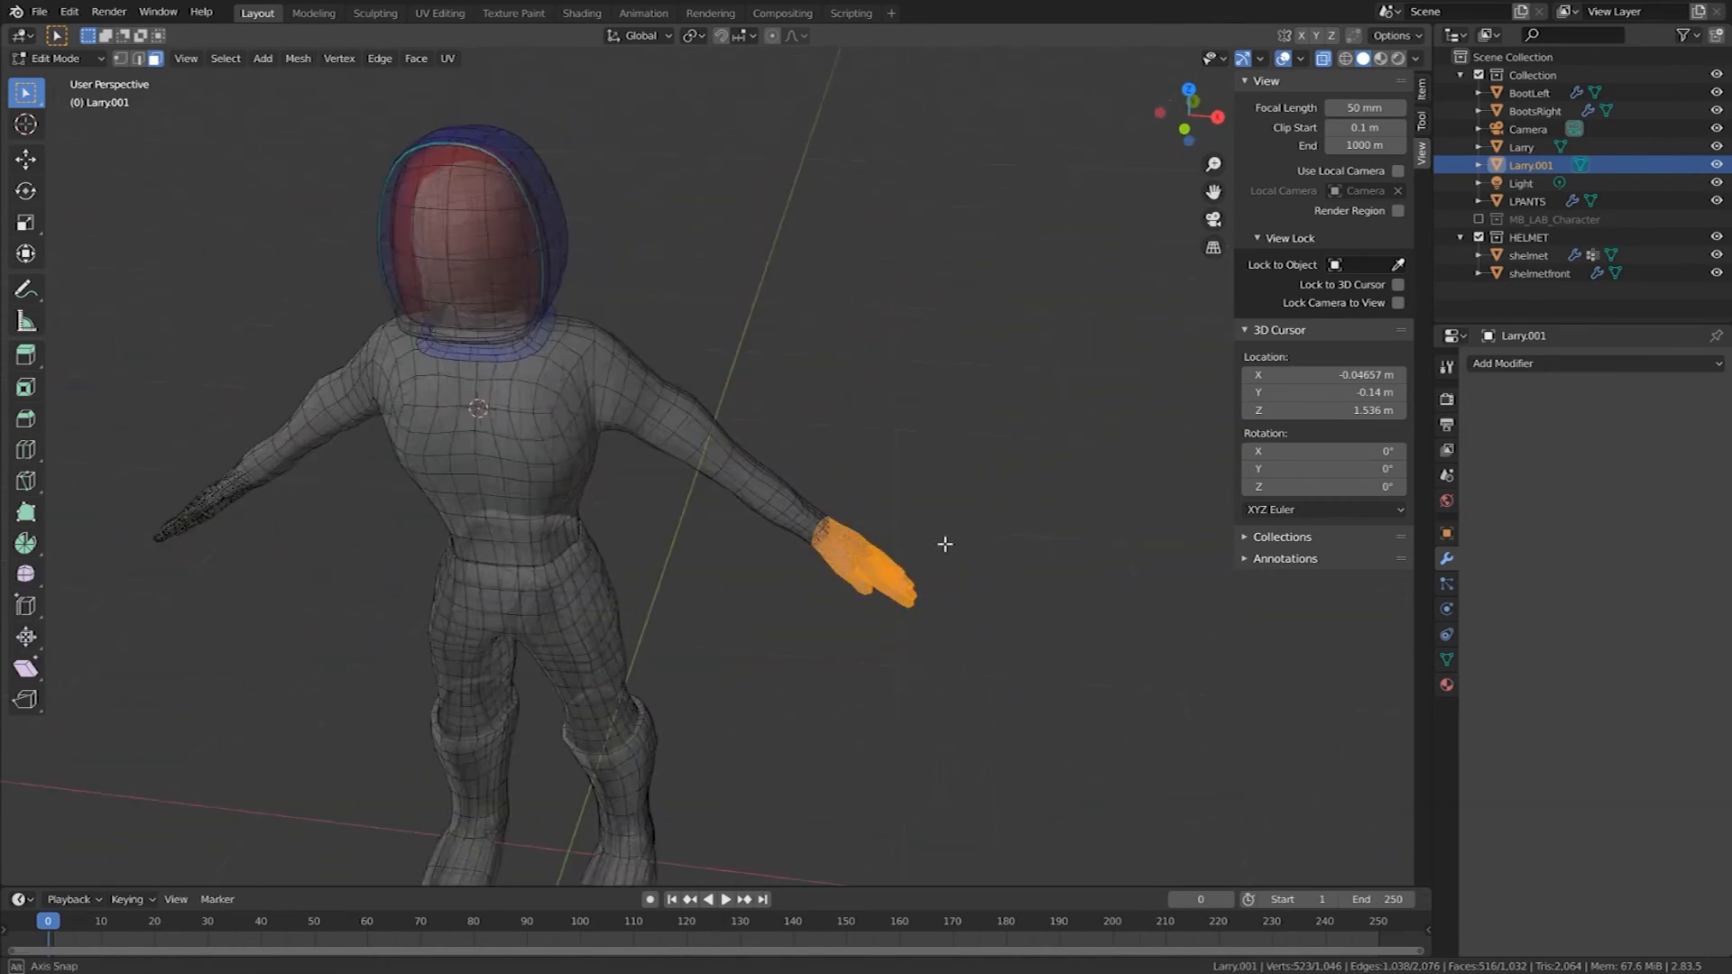
{"action": "left_click_drag", "start_coordinate": [1042, 636], "coordinate": [51, 411], "text": "shift"}
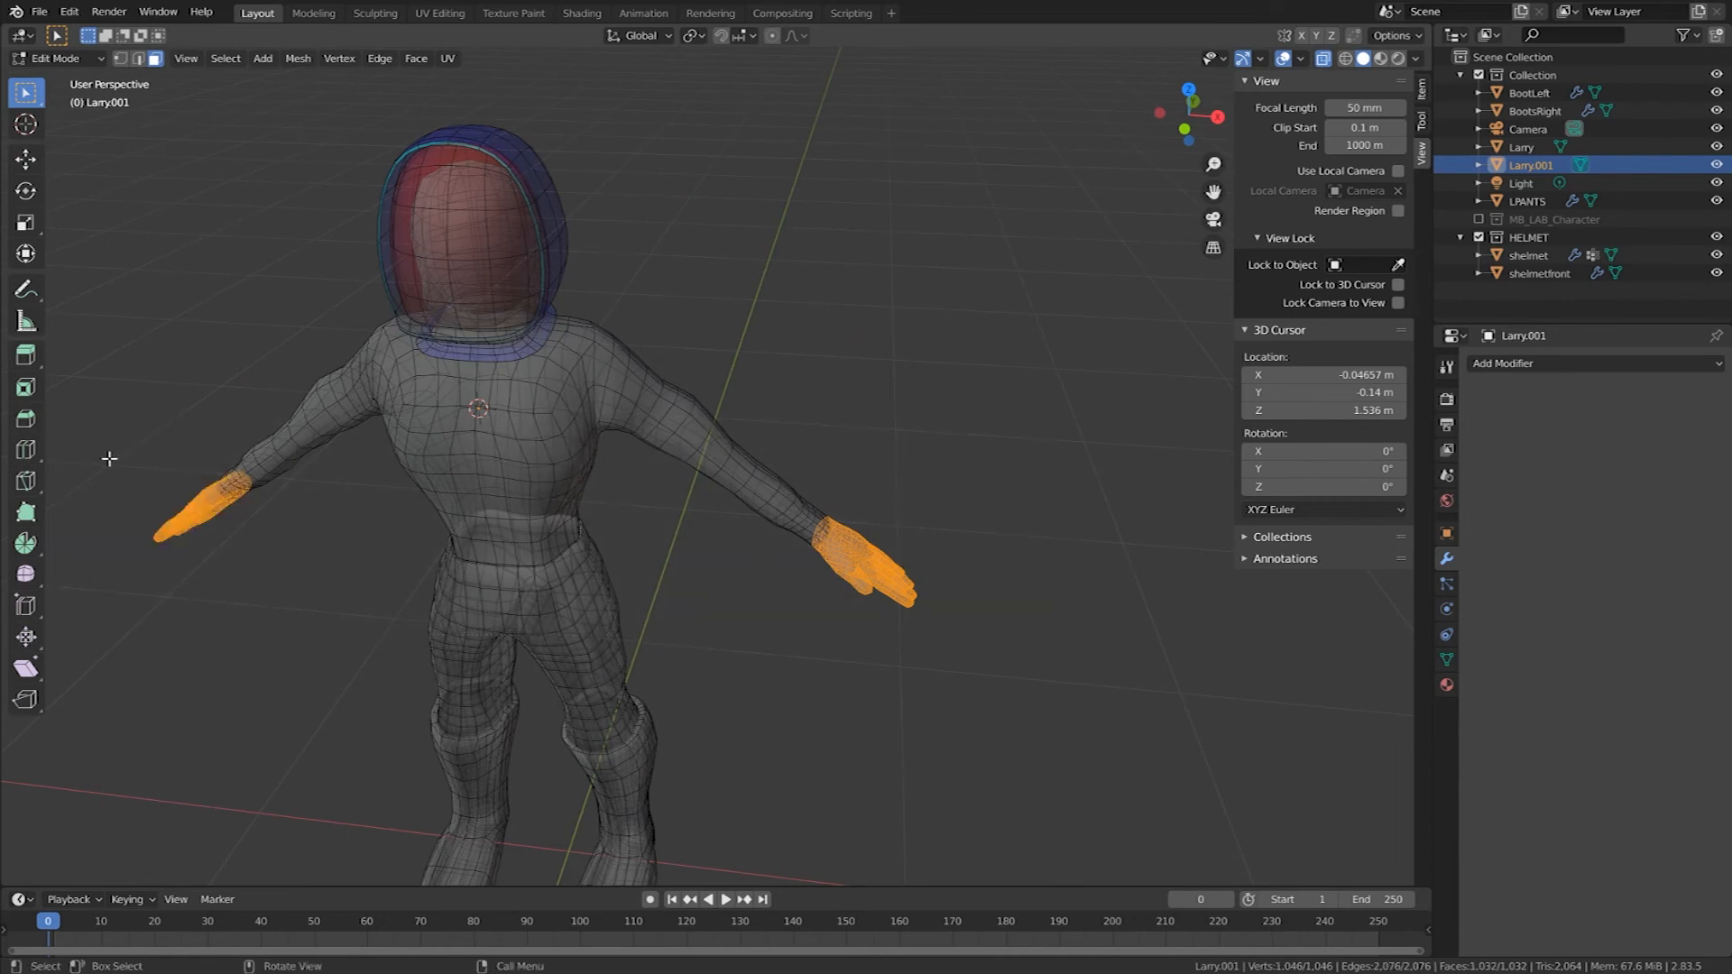
Step: Select only the faces of the character's left hand, split and separate them into their own object, and return to Object Mode
{"action": "key", "text": "alt+a"}
{"action": "left_click_drag", "start_coordinate": [992, 656], "coordinate": [762, 457]}
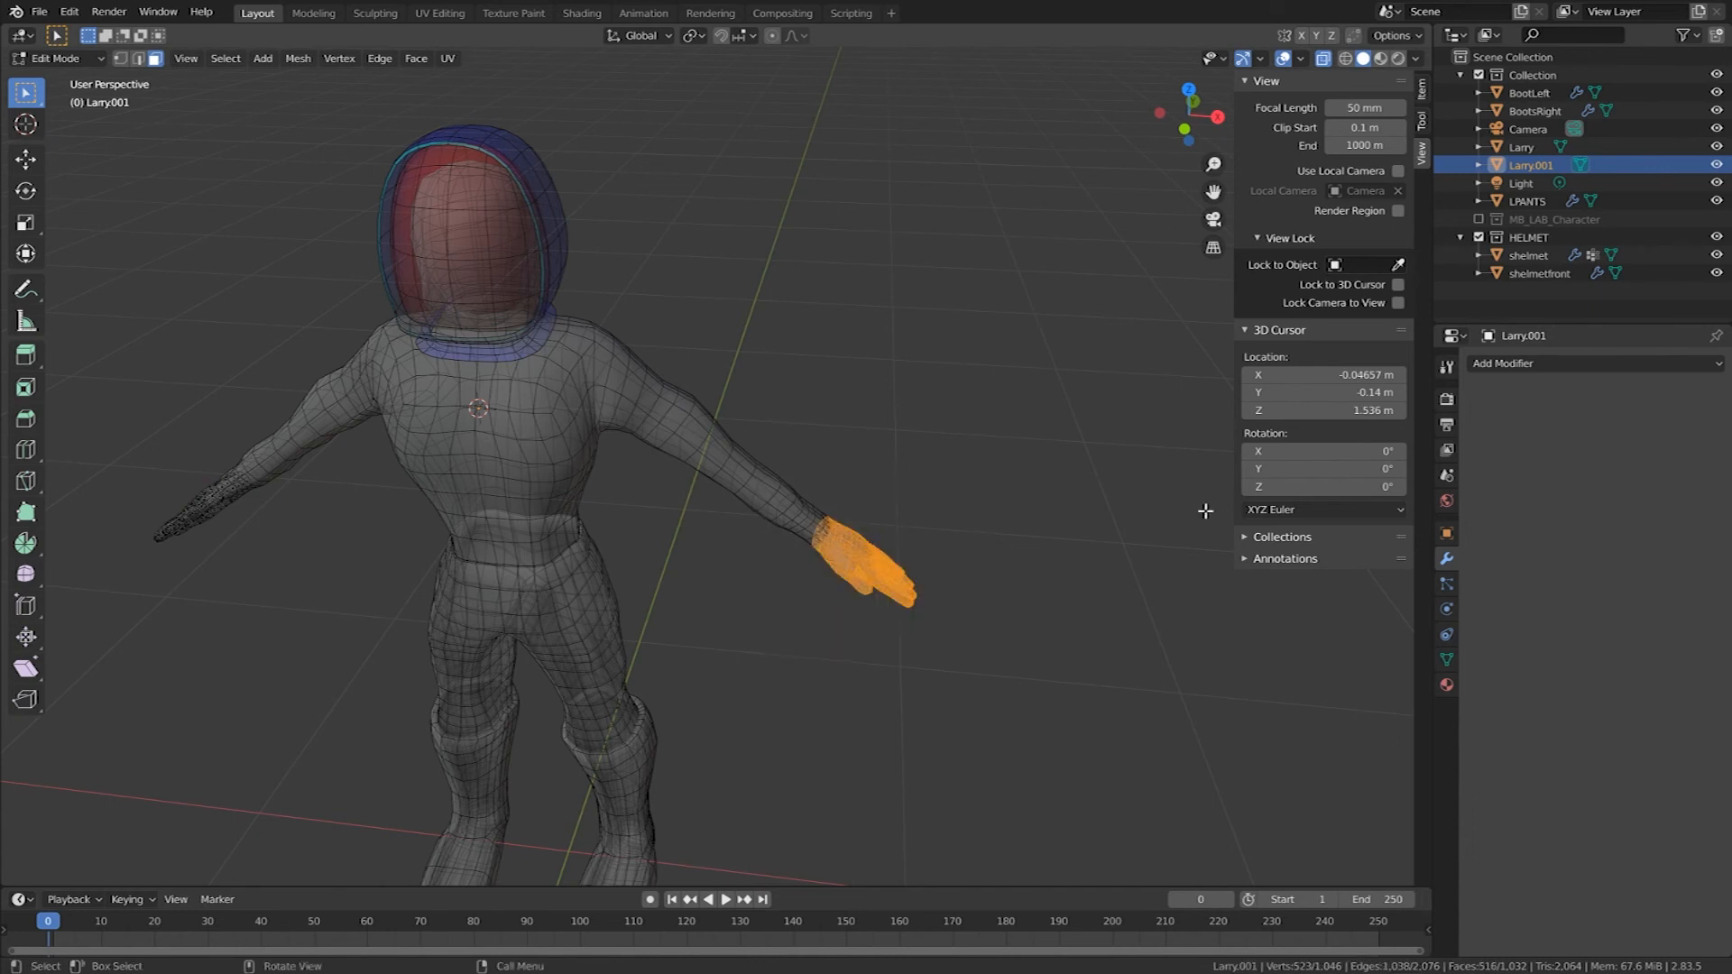
{"action": "key", "text": "y"}
{"action": "key", "text": "p"}
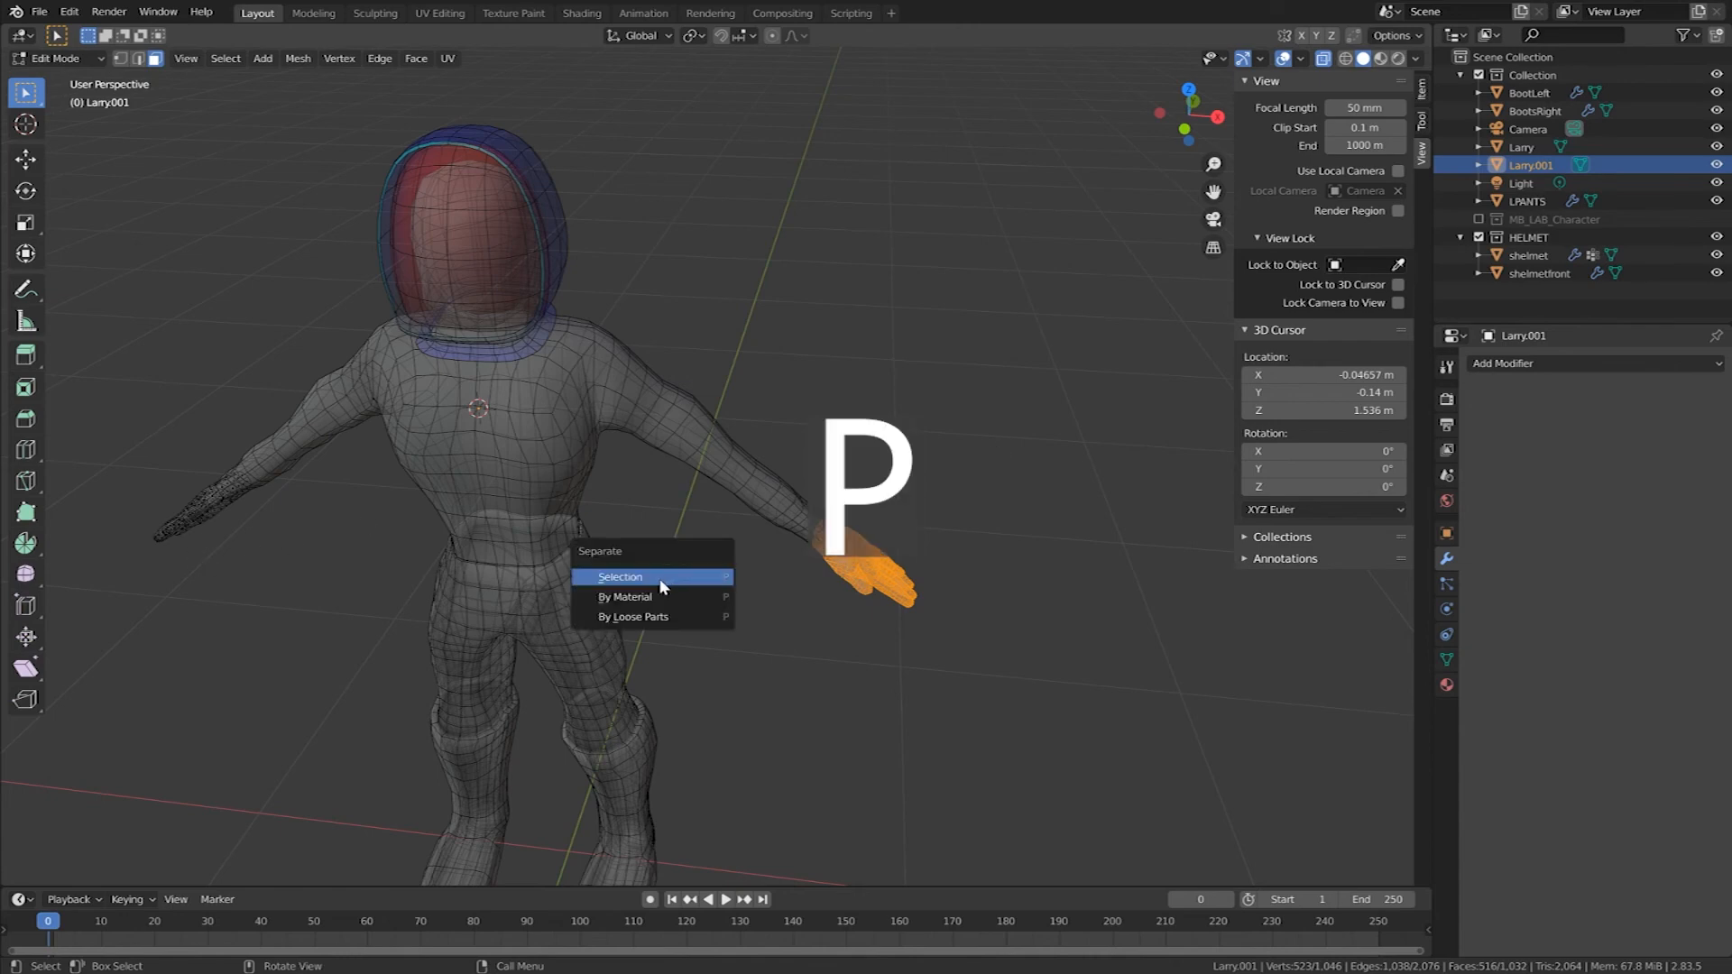
{"action": "left_click", "coordinate": [660, 580]}
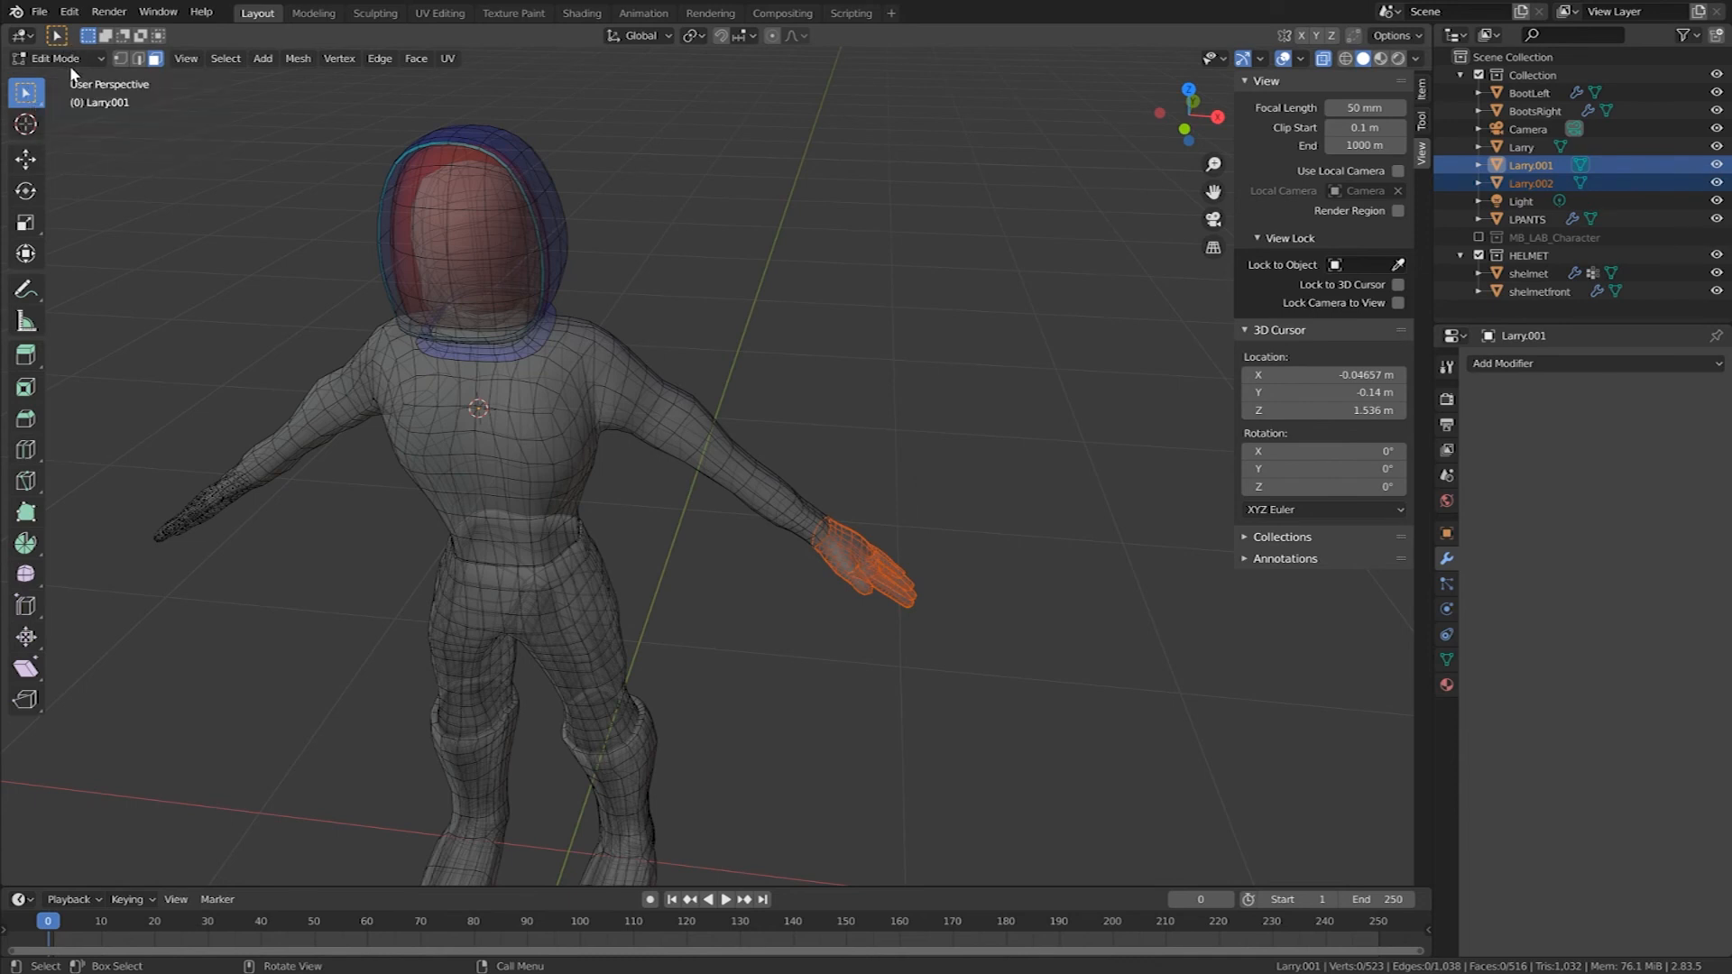
{"action": "key", "text": "Tab"}
Step: Rename the hand object Larry.001 as LHANDLEFT
{"action": "left_click", "coordinate": [1531, 165]}
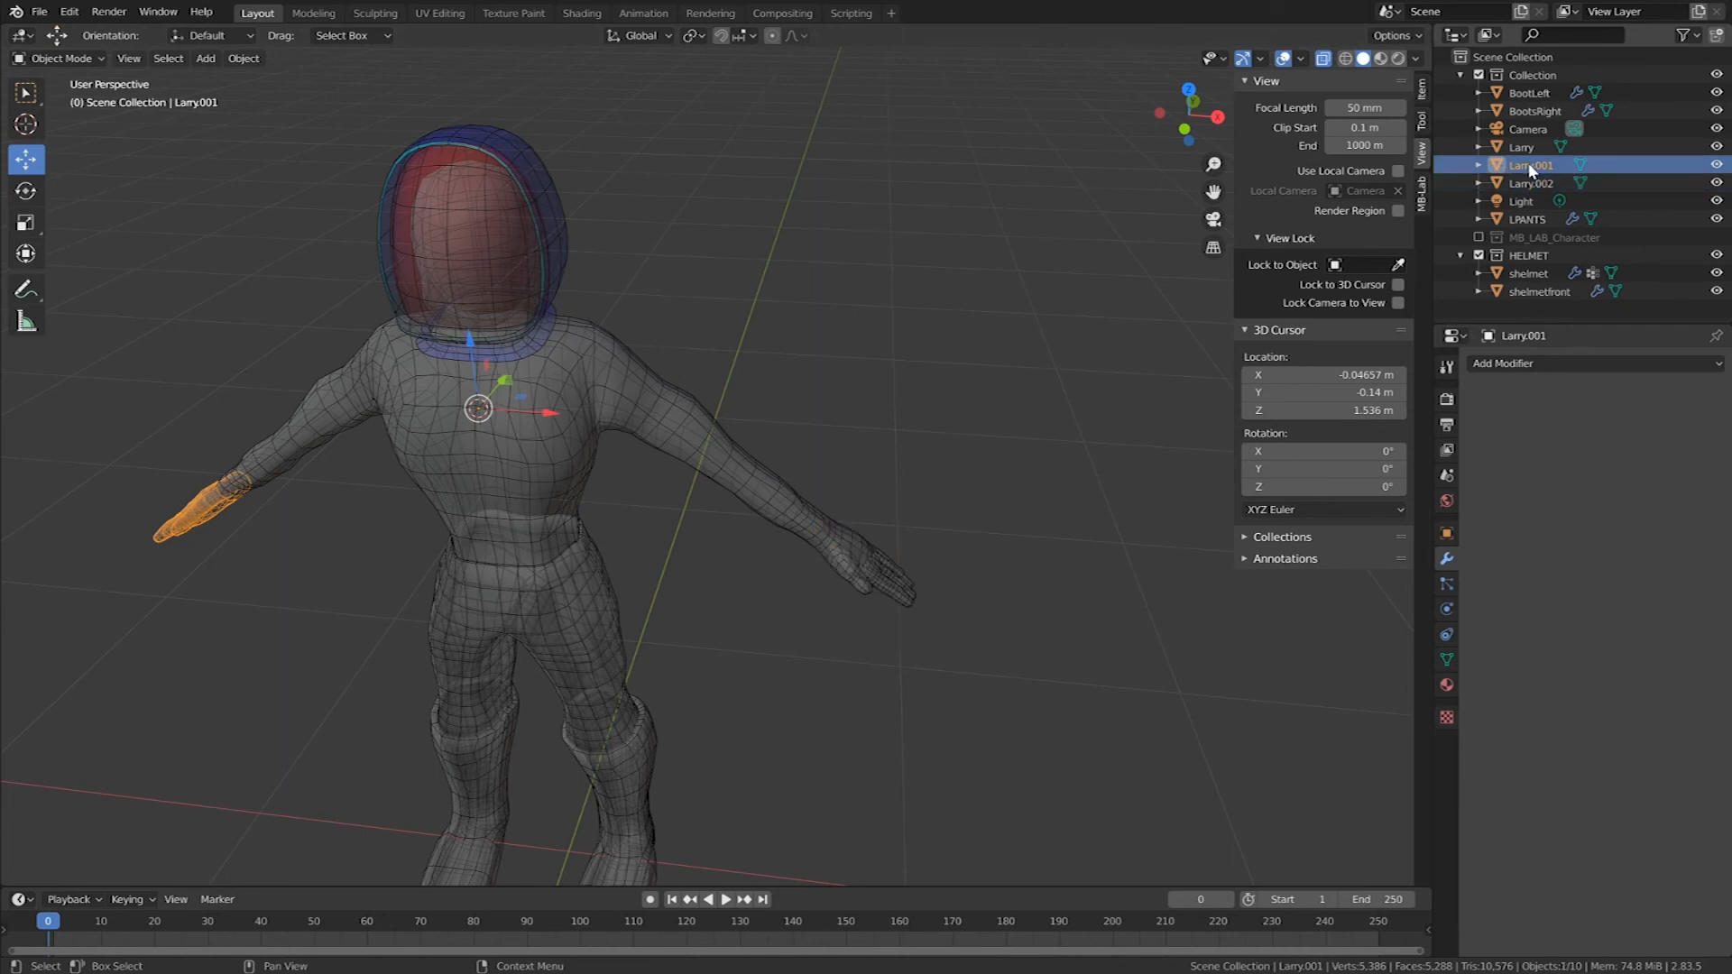
{"action": "double_click", "coordinate": [1531, 165]}
{"action": "type", "text": "LHANDLEFT"}
{"action": "key", "text": "Return"}
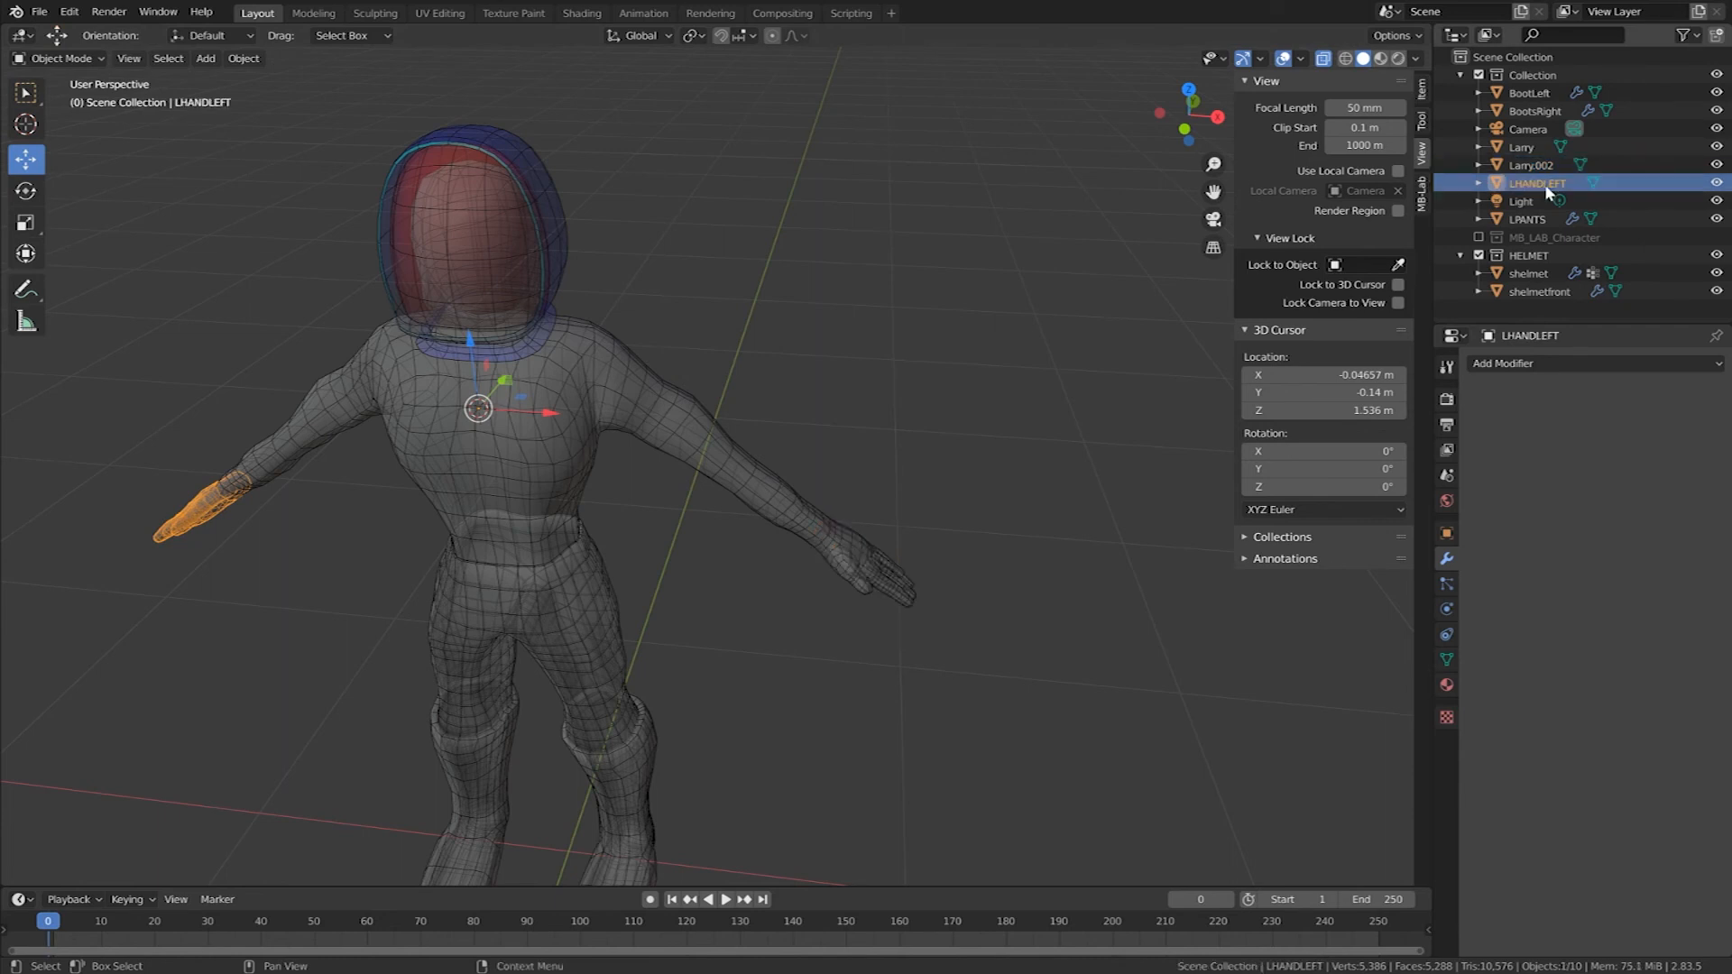
Step: Correct the hand object names to match their sides, using LHANDRIGHT for the character's right hand and LHANDLEFT for the left hand
{"action": "left_click", "coordinate": [1543, 167]}
{"action": "double_click", "coordinate": [1543, 167]}
{"action": "type", "text": "LHANDLEFT"}
{"action": "key", "text": "Return"}
{"action": "double_click", "coordinate": [1534, 167]}
{"action": "type", "text": "LHANDRIGHT"}
{"action": "key", "text": "Return"}
{"action": "double_click", "coordinate": [1538, 167]}
{"action": "type", "text": "LHANDLEFT"}
{"action": "key", "text": "Return"}
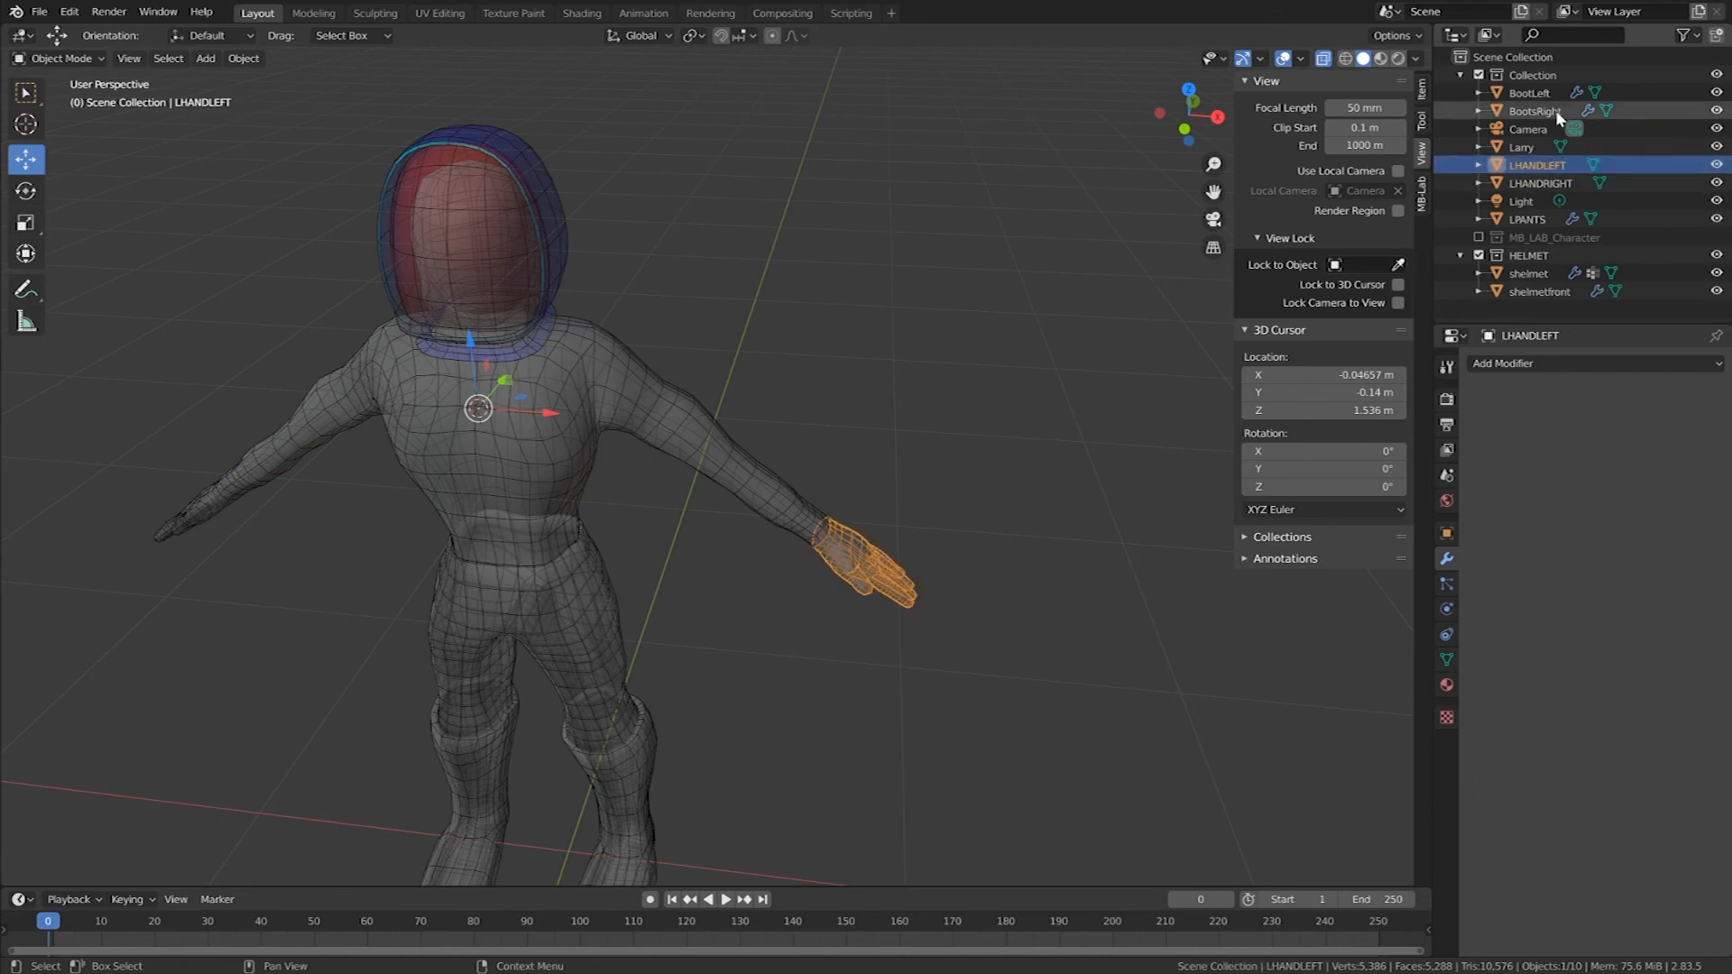
Step: Swap the boot names to match their sides, renaming BootsRight as BootsLEFT and BootLeft as BootRIGHT
{"action": "double_click", "coordinate": [1670, 115]}
{"action": "type", "text": "BootsLEFT"}
{"action": "key", "text": "Return"}
{"action": "double_click", "coordinate": [1588, 93]}
{"action": "type", "text": "BootRIGHT"}
{"action": "key", "text": "Return"}
Step: Turn off X-ray display and give the LHANDLEFT hand a Solidify modifier with a thickness of -0.08 m
{"action": "middle_click_drag", "start_coordinate": [903, 541], "coordinate": [794, 560]}
{"action": "key", "text": "alt+z"}
{"action": "left_click", "coordinate": [787, 565]}
{"action": "scroll", "coordinate": [782, 562], "scroll_direction": "up", "scroll_amount": 2}
{"action": "left_click", "coordinate": [781, 551]}
{"action": "left_click", "coordinate": [857, 595]}
{"action": "left_click", "coordinate": [1509, 364]}
{"action": "left_click", "coordinate": [1509, 363]}
{"action": "left_click", "coordinate": [1349, 642]}
{"action": "mouse_move", "coordinate": [1531, 461]}
{"action": "left_mouse_down"}
{"action": "mouse_move", "coordinate": [1509, 461]}
{"action": "mouse_move", "coordinate": [1523, 461]}
{"action": "left_mouse_up"}
Step: Select LHANDRIGHT and then LHANDLEFT as the active object, link the modifiers across, and clear the selection
{"action": "scroll", "coordinate": [722, 469], "scroll_direction": "down", "scroll_amount": 2}
{"action": "left_click", "coordinate": [325, 449]}
{"action": "left_click", "coordinate": [856, 582], "text": "shift"}
{"action": "key", "text": "ctrl+l"}
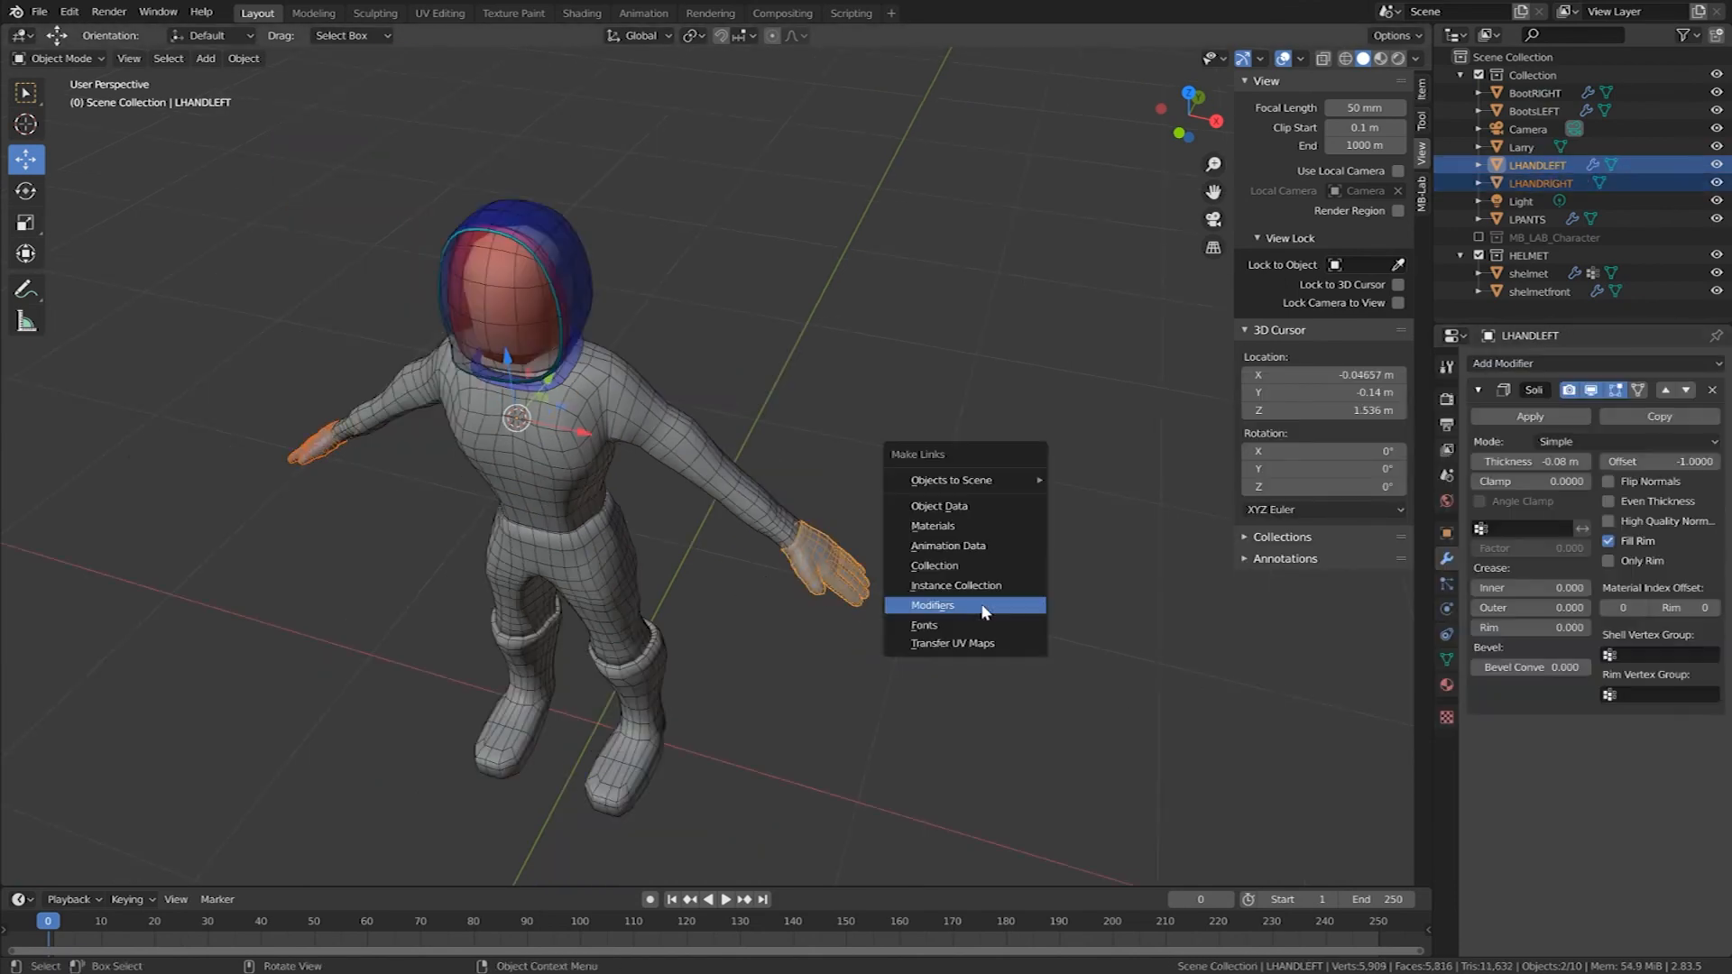
{"action": "left_click", "coordinate": [984, 610]}
{"action": "key", "text": "alt+a"}
Step: Save the project file, select the BootsLEFT boot, and clear the selection
{"action": "middle_click_drag", "start_coordinate": [1209, 559], "coordinate": [1063, 597]}
{"action": "left_click", "coordinate": [38, 11]}
{"action": "left_click", "coordinate": [69, 133]}
{"action": "middle_click_drag", "start_coordinate": [564, 605], "coordinate": [587, 632]}
{"action": "left_click", "coordinate": [632, 760]}
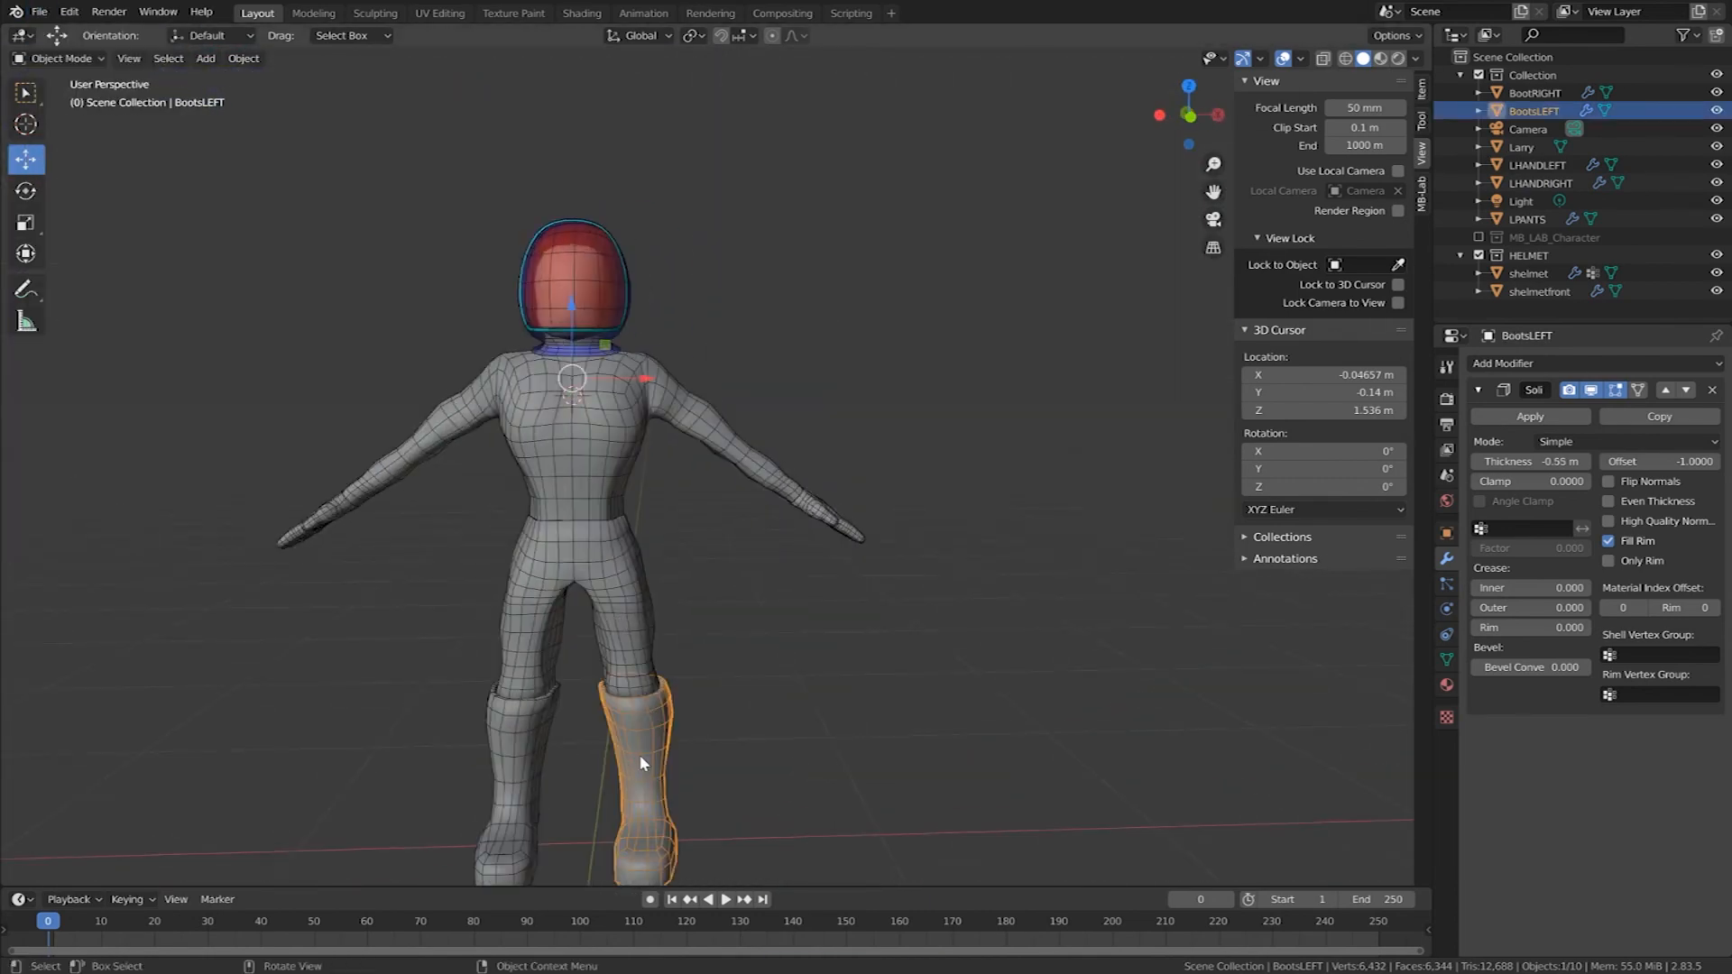
{"action": "key", "text": "alt+a"}
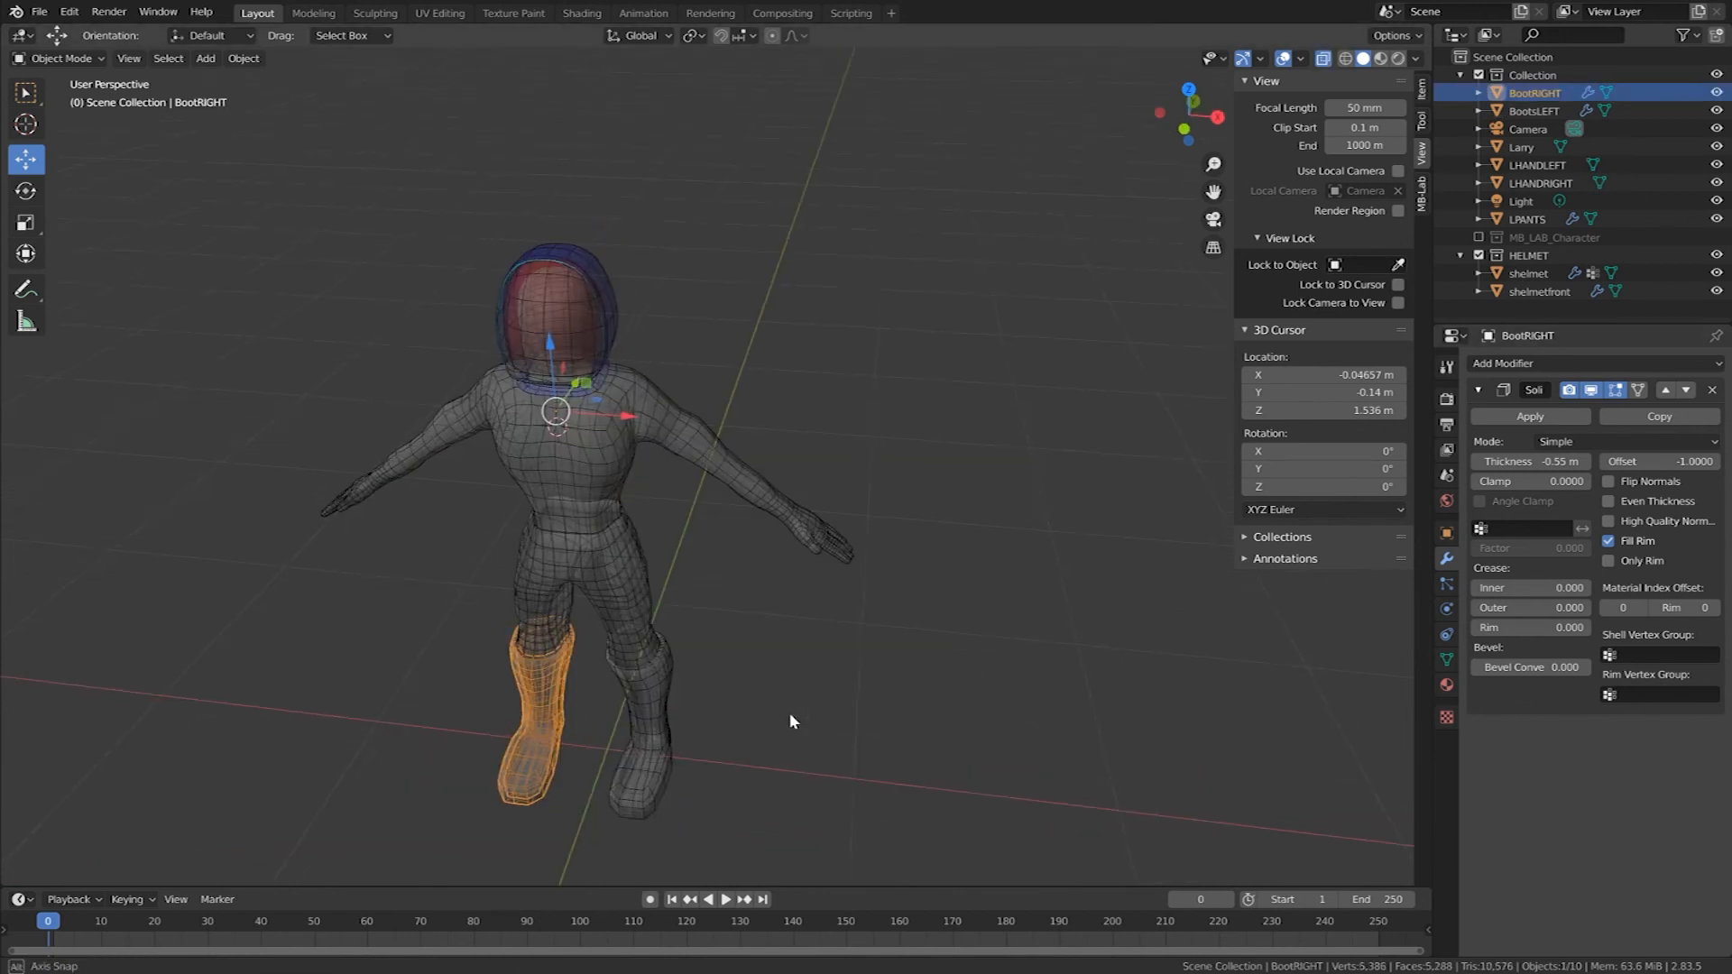
Step: Switch X-ray display off and add a Solidify modifier to LHANDLEFT with its thickness set to -0.08 m
{"action": "middle_click_drag", "start_coordinate": [789, 720], "coordinate": [849, 659]}
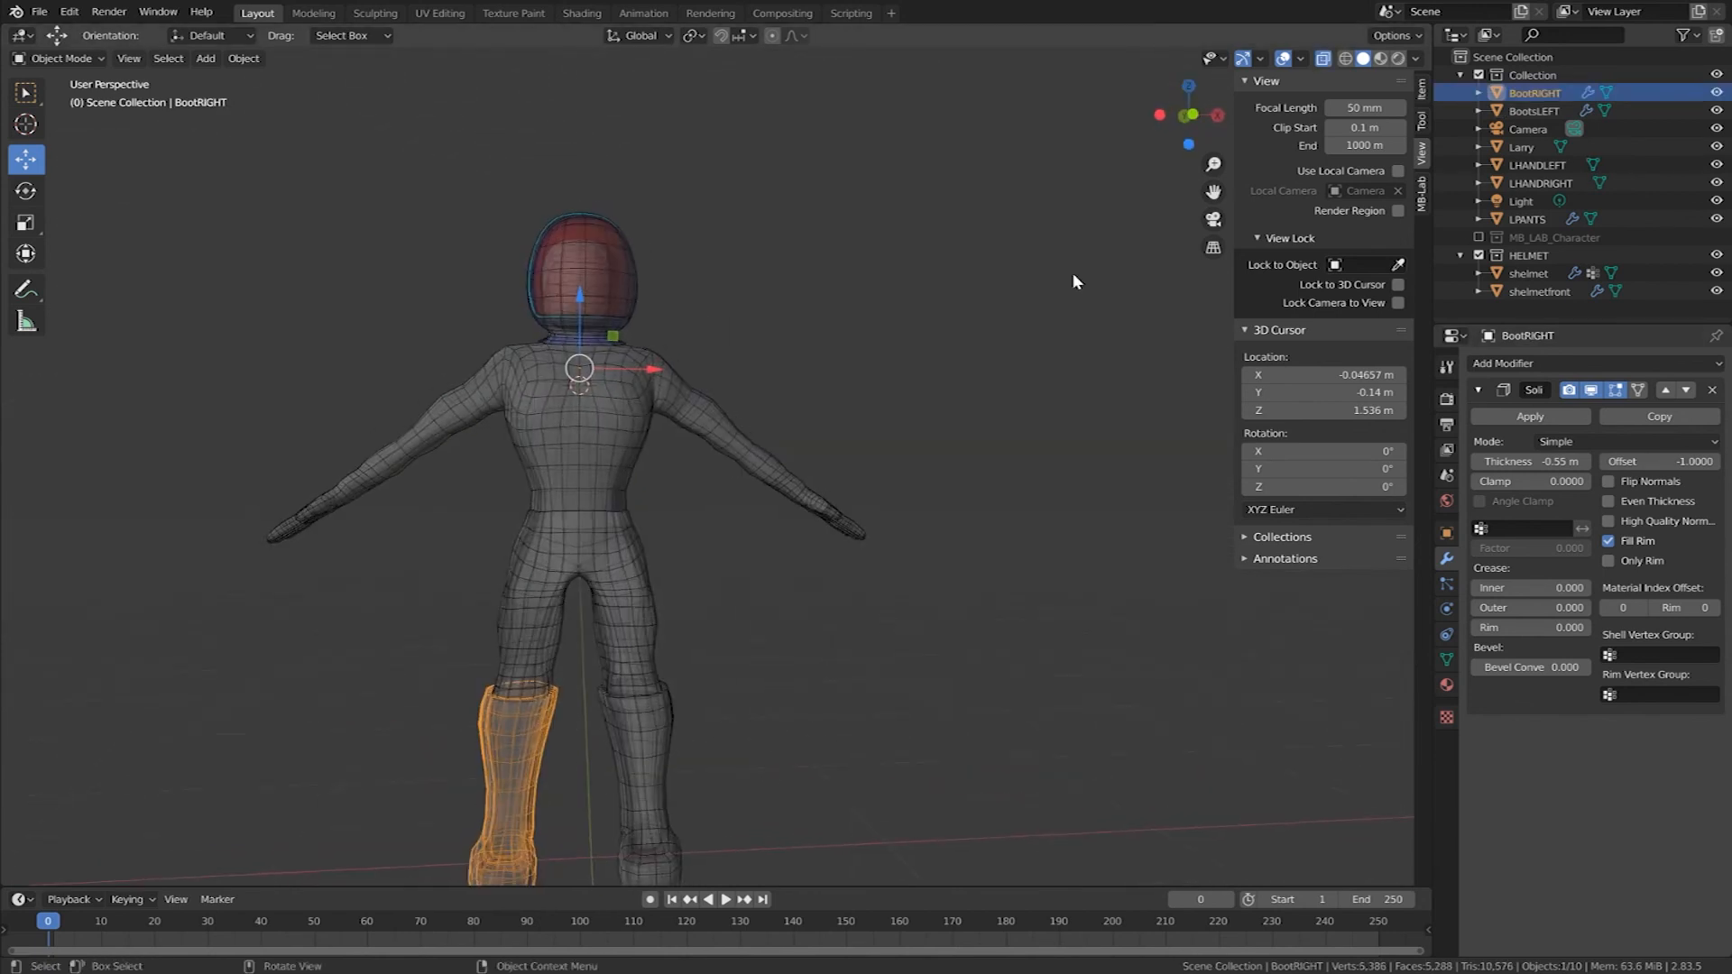
{"action": "left_click", "coordinate": [1324, 58]}
{"action": "mouse_move", "coordinate": [951, 604]}
{"action": "middle_mouse_down"}
{"action": "mouse_move", "coordinate": [915, 658]}
{"action": "mouse_move", "coordinate": [842, 673]}
{"action": "mouse_move", "coordinate": [909, 673]}
{"action": "middle_mouse_up"}
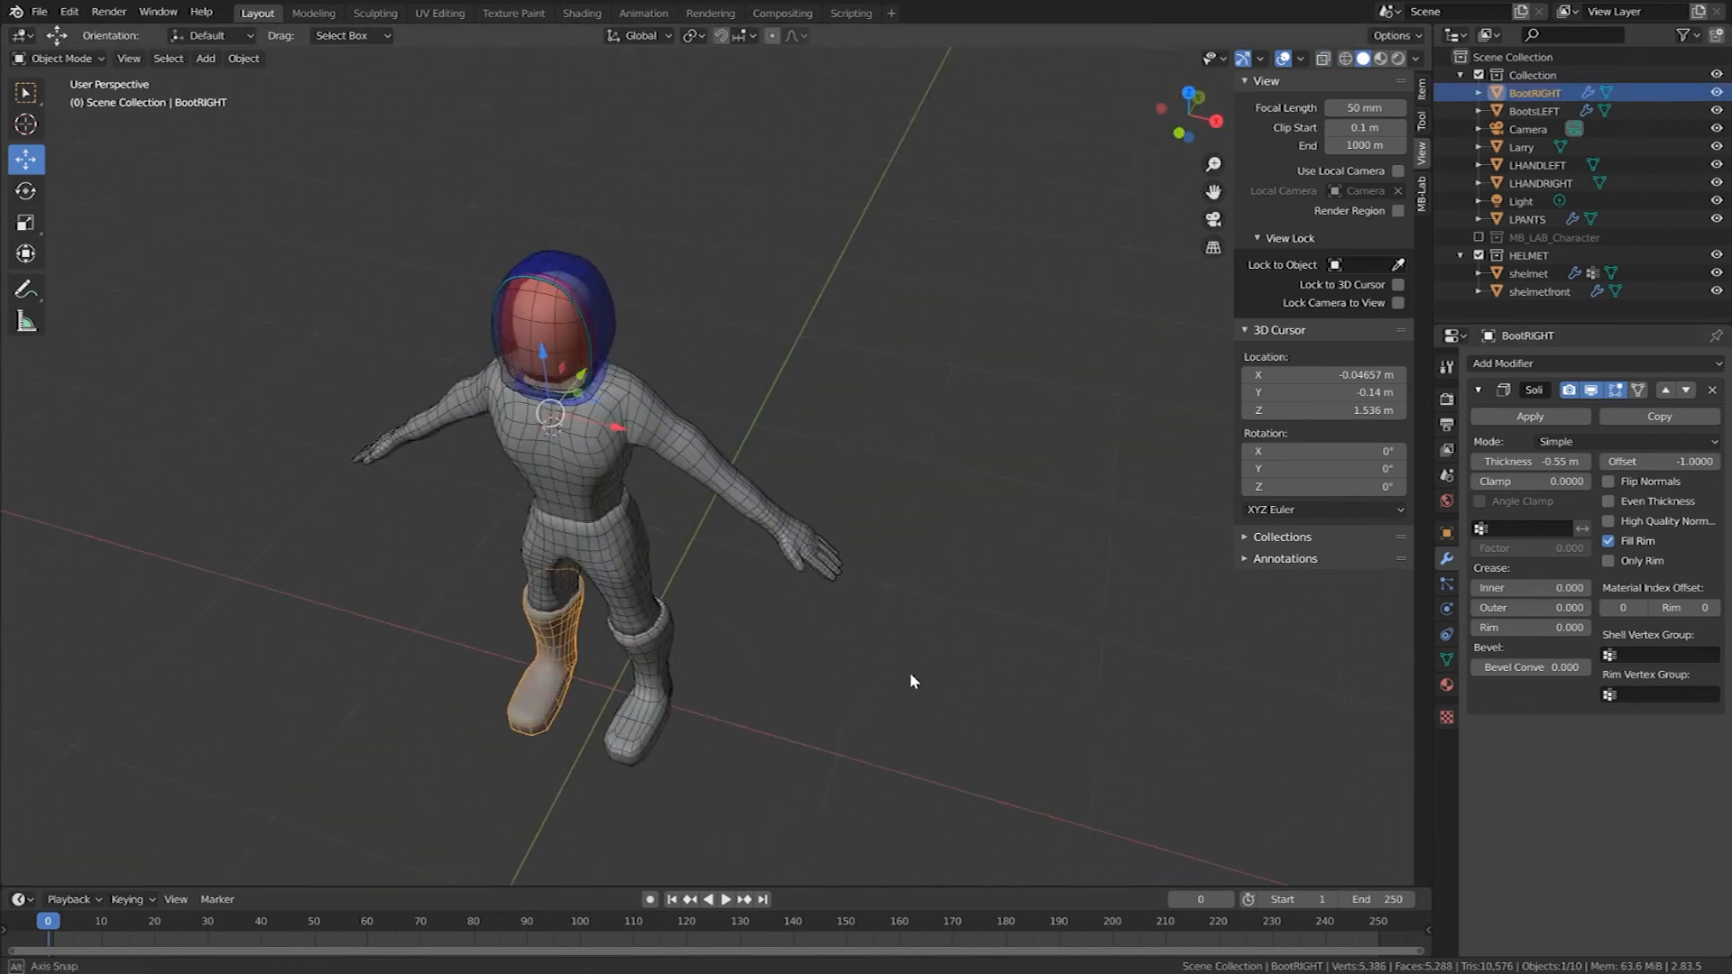
{"action": "left_click", "coordinate": [803, 543]}
{"action": "scroll", "coordinate": [782, 562], "scroll_direction": "up", "scroll_amount": 3}
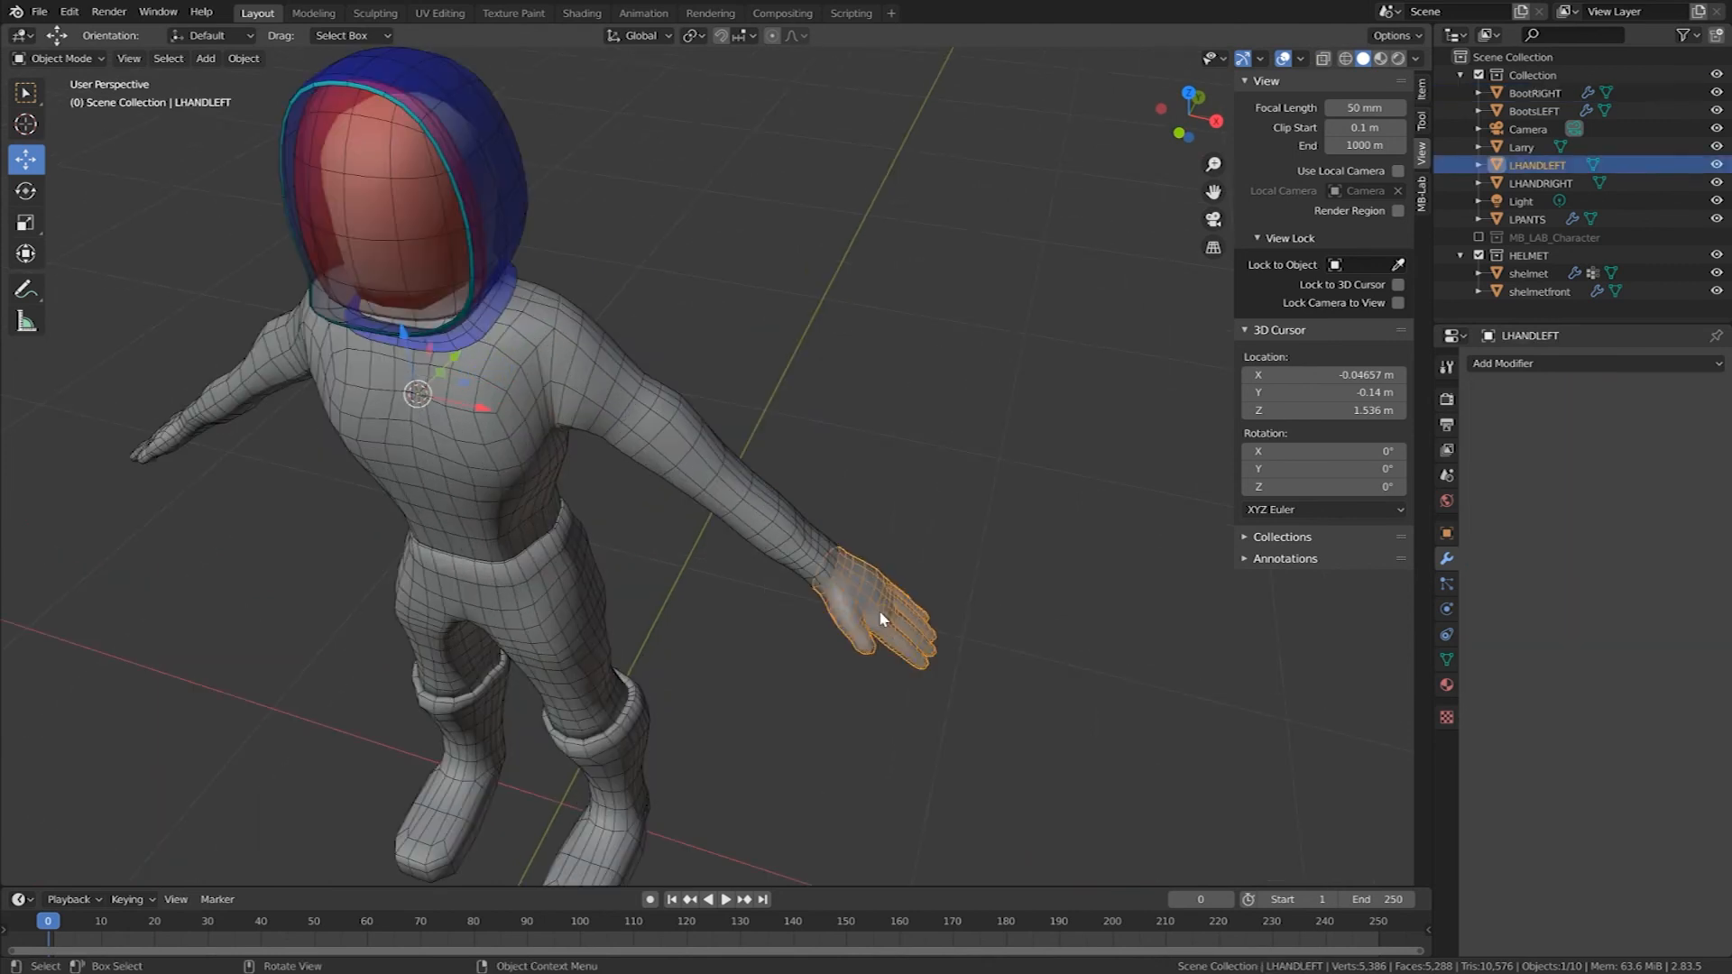
{"action": "left_click", "coordinate": [1505, 366]}
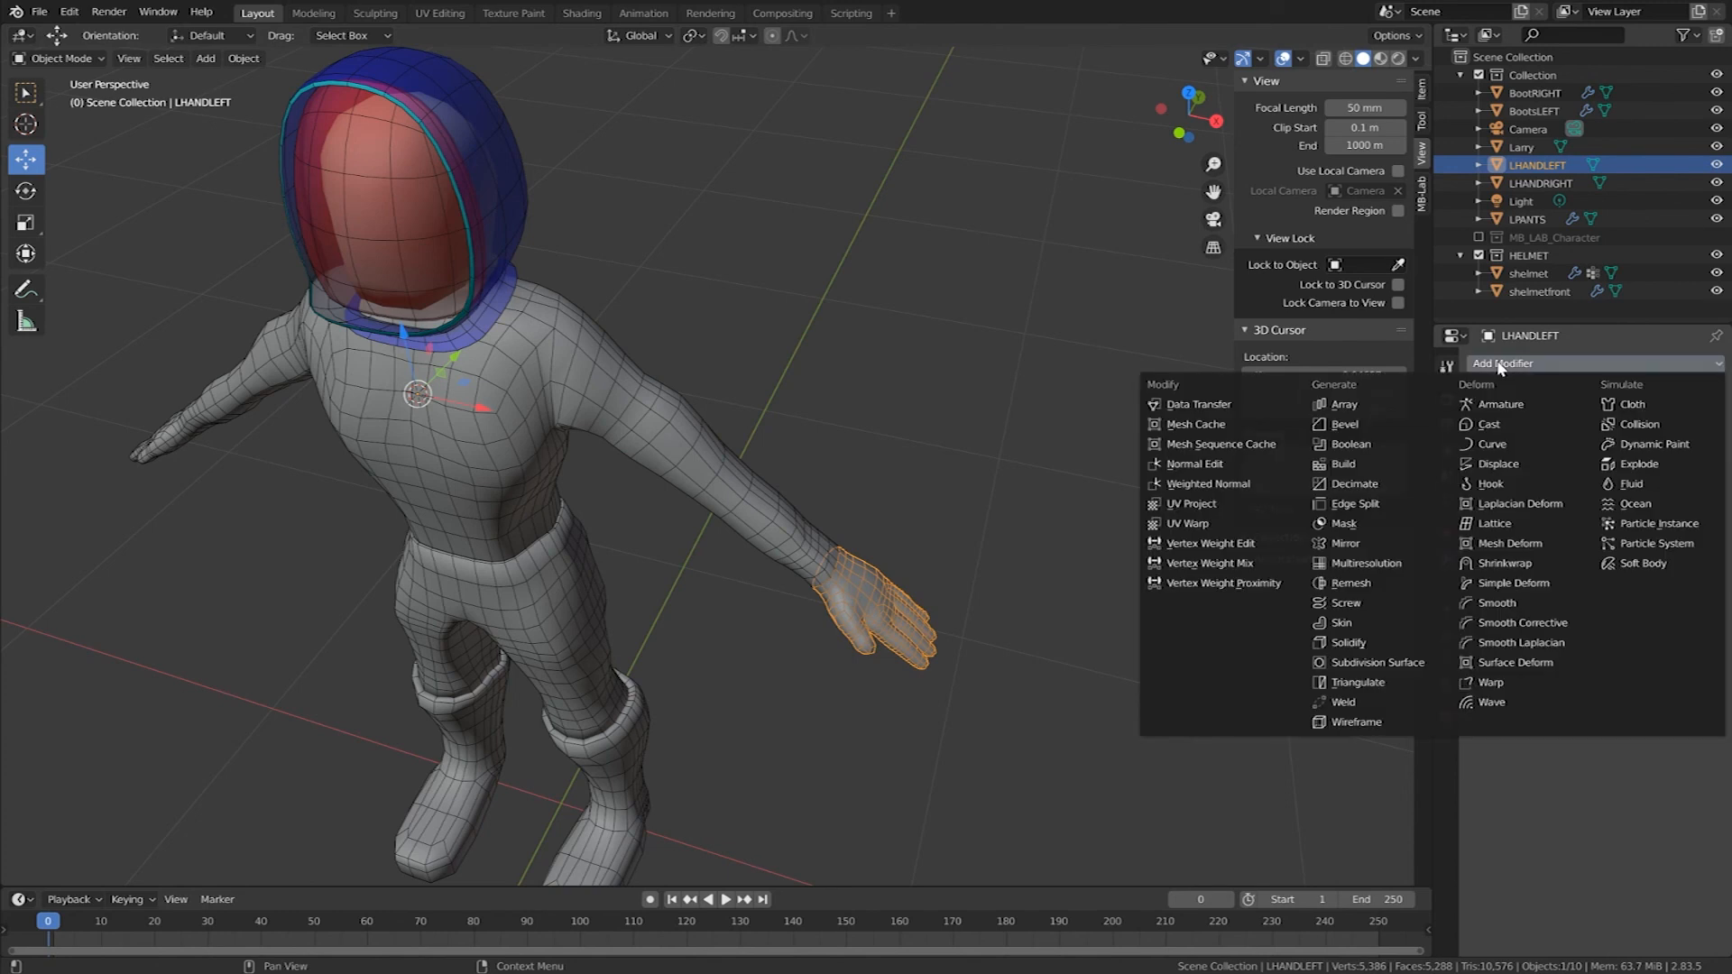
{"action": "left_click", "coordinate": [1388, 642]}
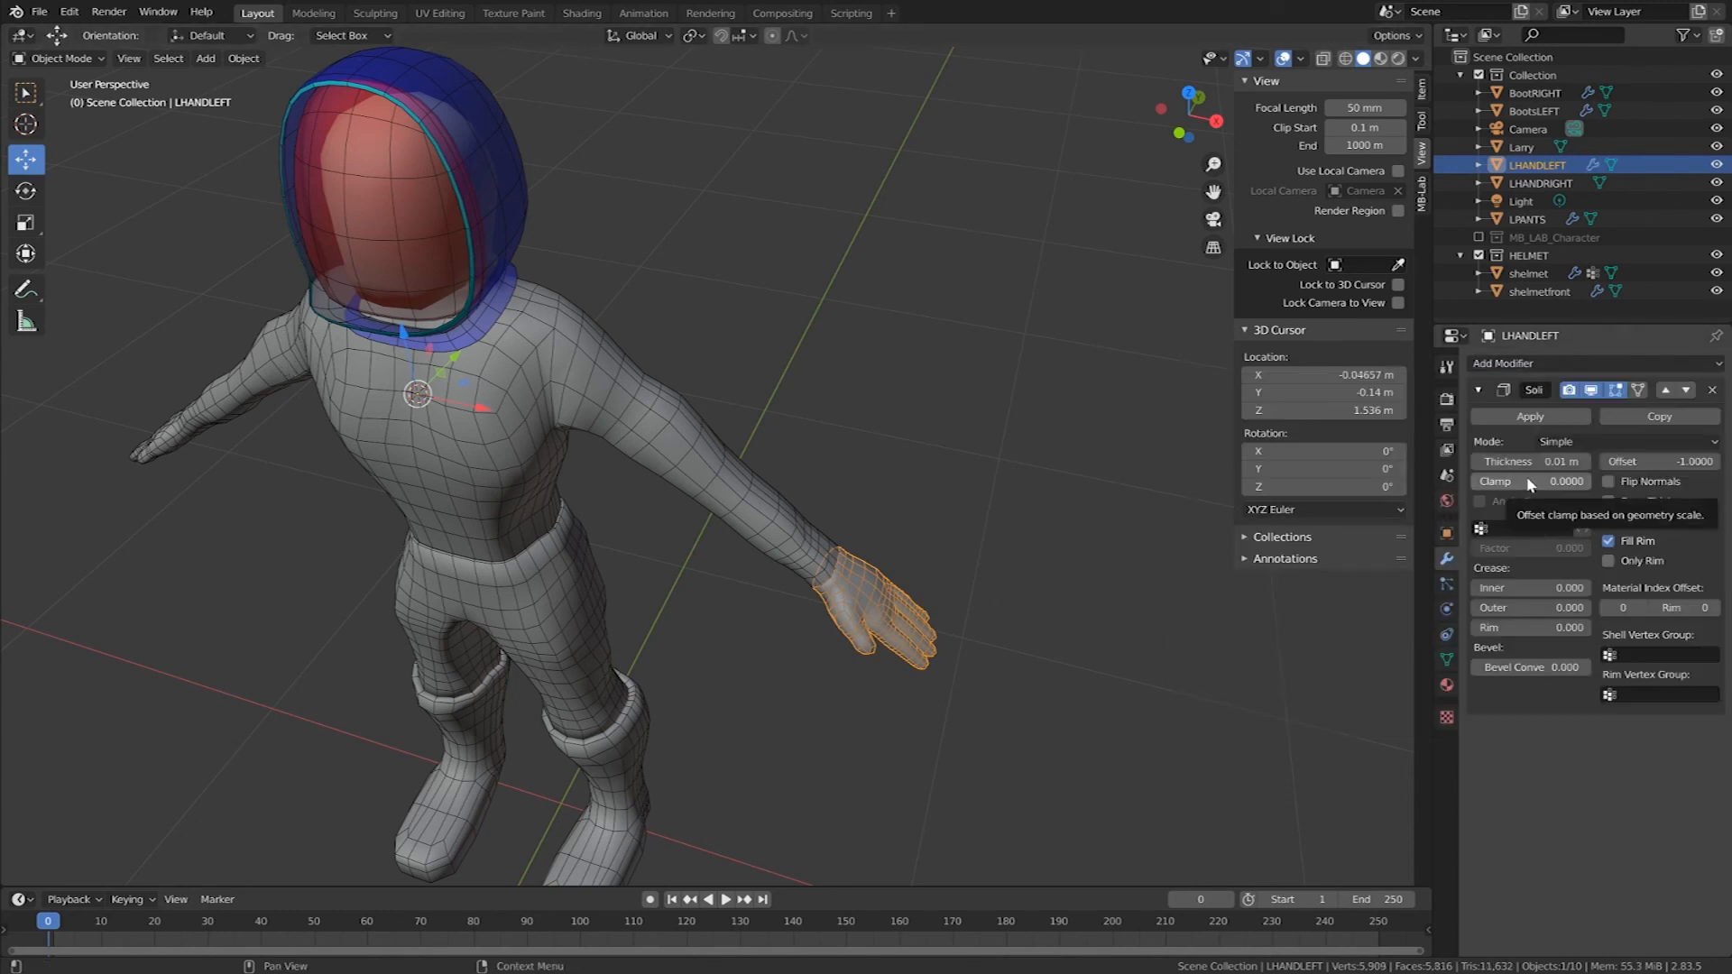
{"action": "mouse_move", "coordinate": [1527, 464]}
{"action": "left_mouse_down"}
{"action": "mouse_move", "coordinate": [1480, 464]}
{"action": "mouse_move", "coordinate": [1532, 464]}
{"action": "mouse_move", "coordinate": [1518, 464]}
{"action": "left_mouse_up"}
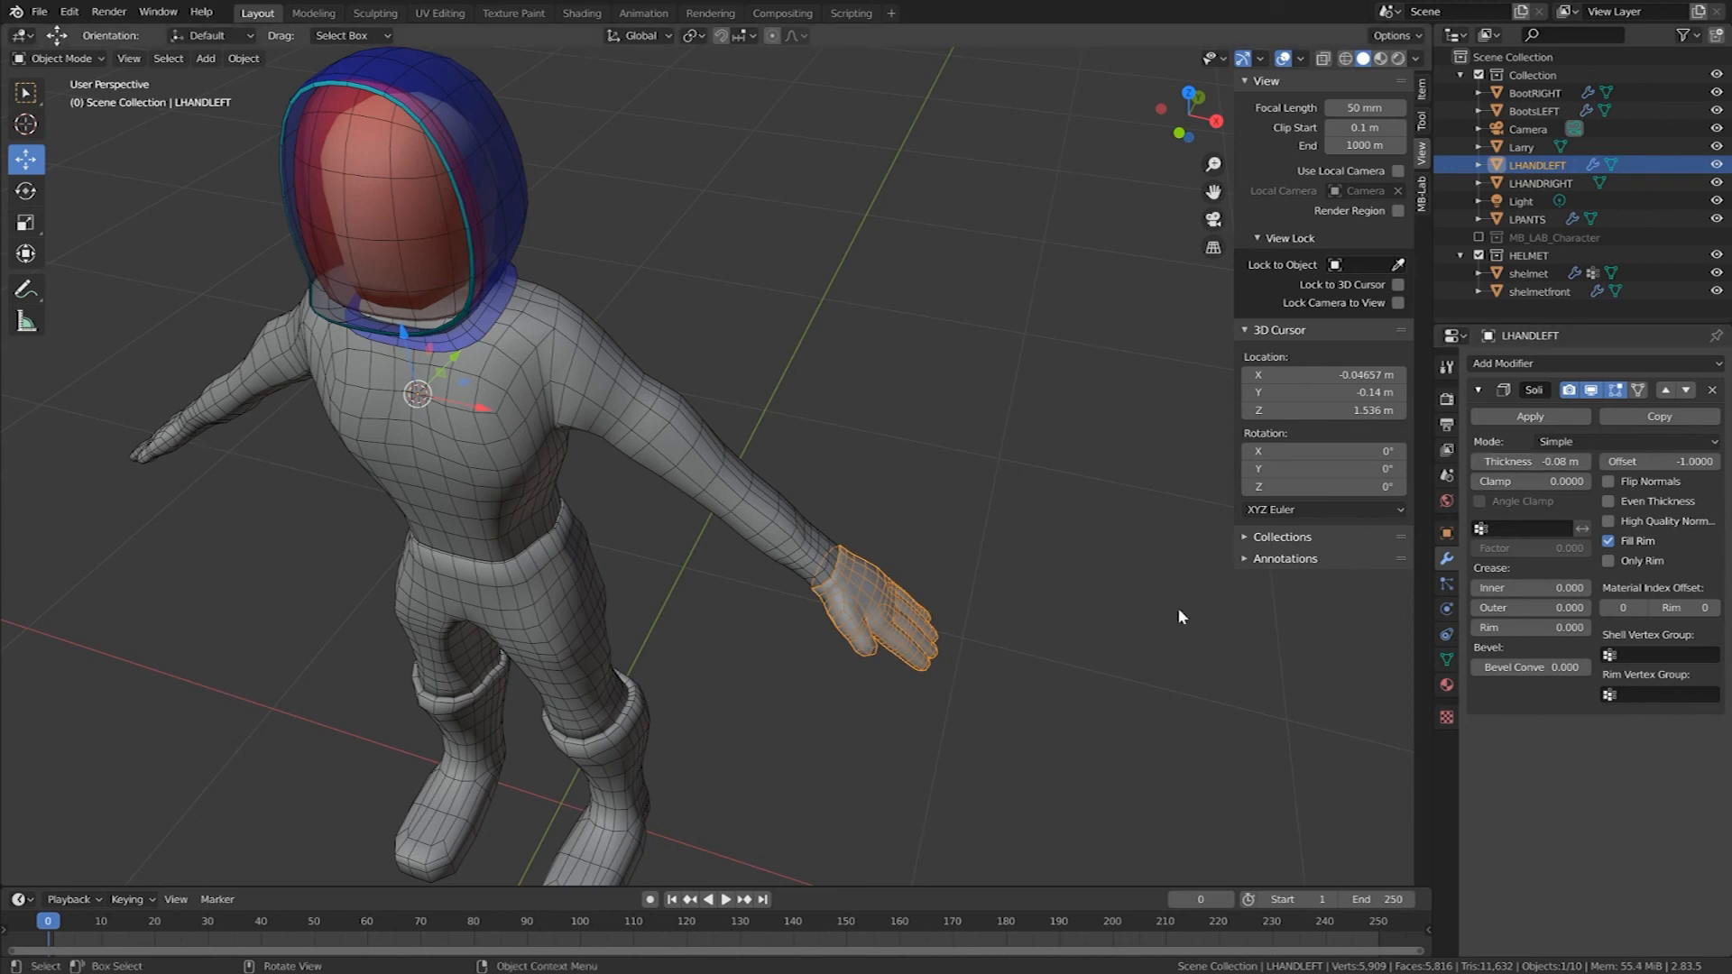
Step: Copy the Solidify modifier from LHANDLEFT to LHANDRIGHT by linking modifiers, and deselect everything
{"action": "scroll", "coordinate": [403, 484], "scroll_direction": "down", "scroll_amount": 2}
{"action": "left_click", "coordinate": [314, 455]}
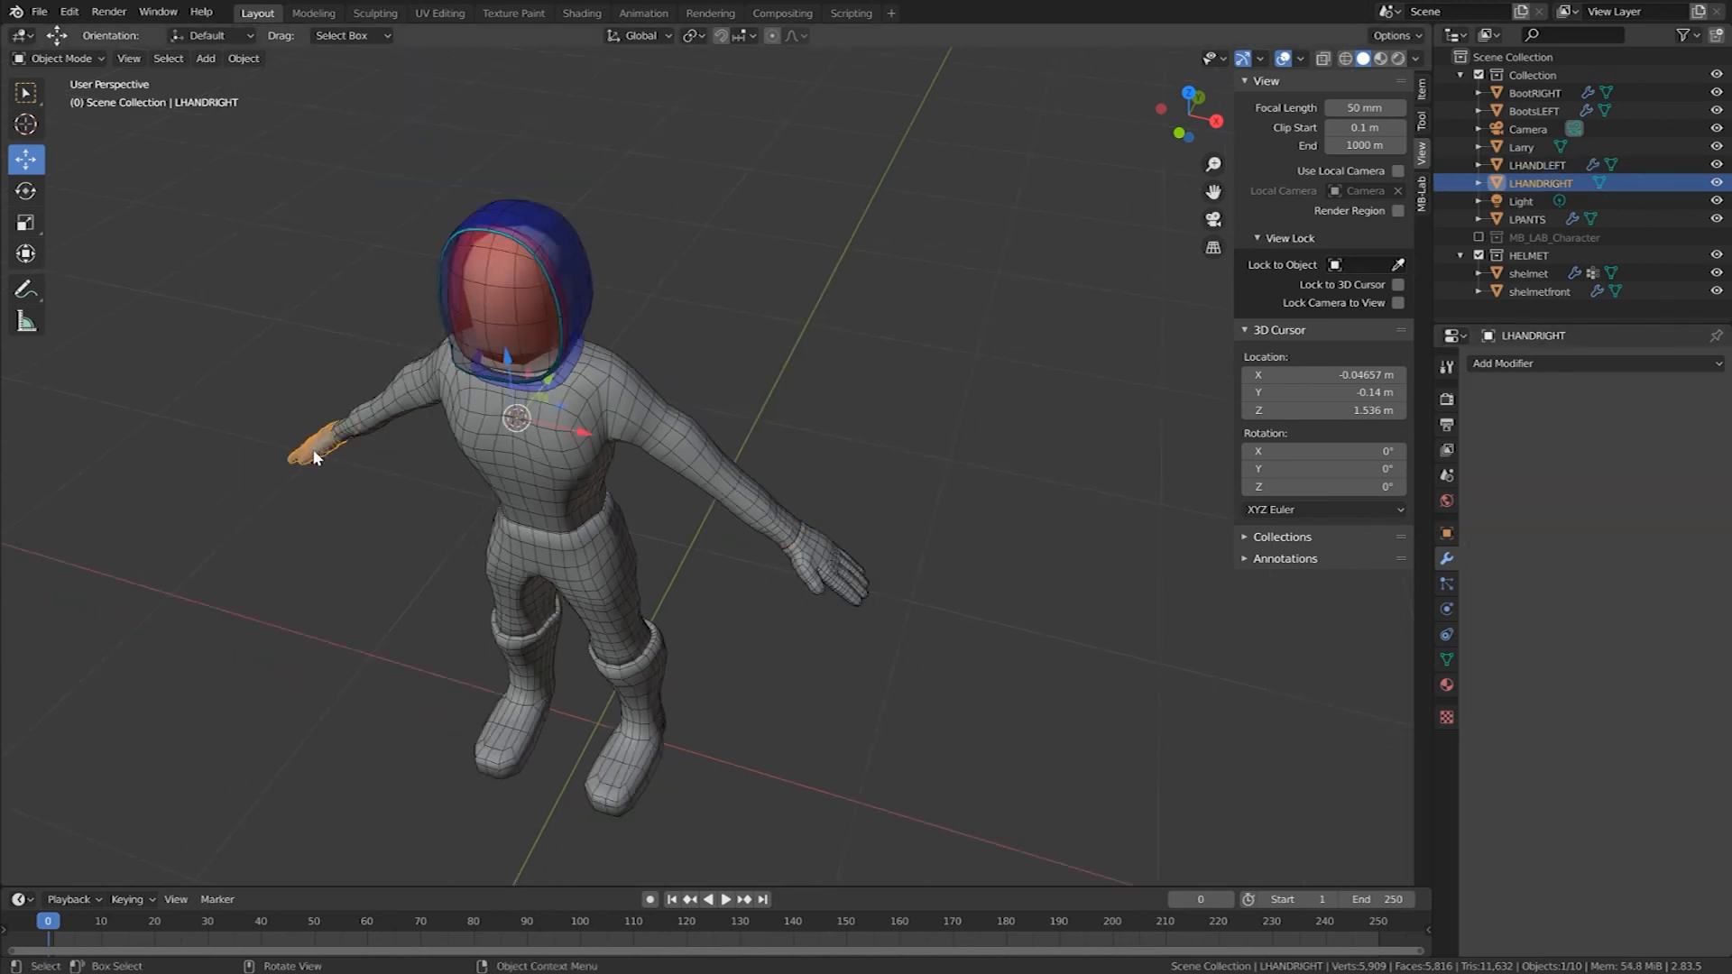
{"action": "left_click", "coordinate": [838, 567]}
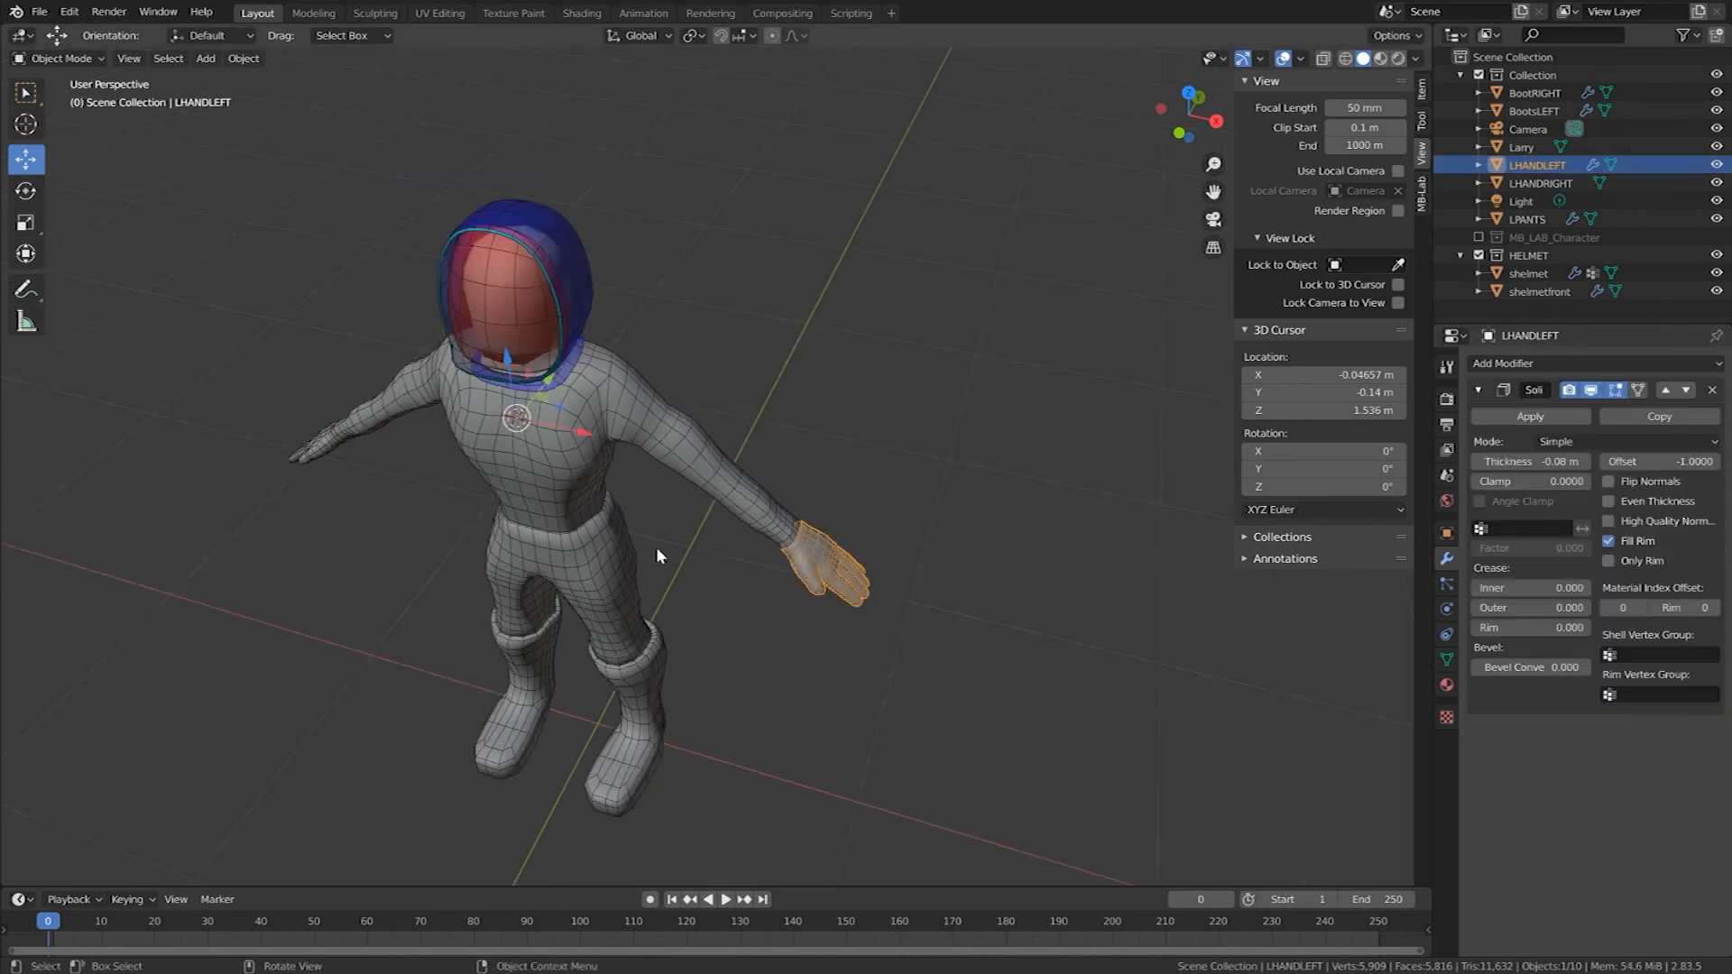
{"action": "left_click", "coordinate": [322, 452]}
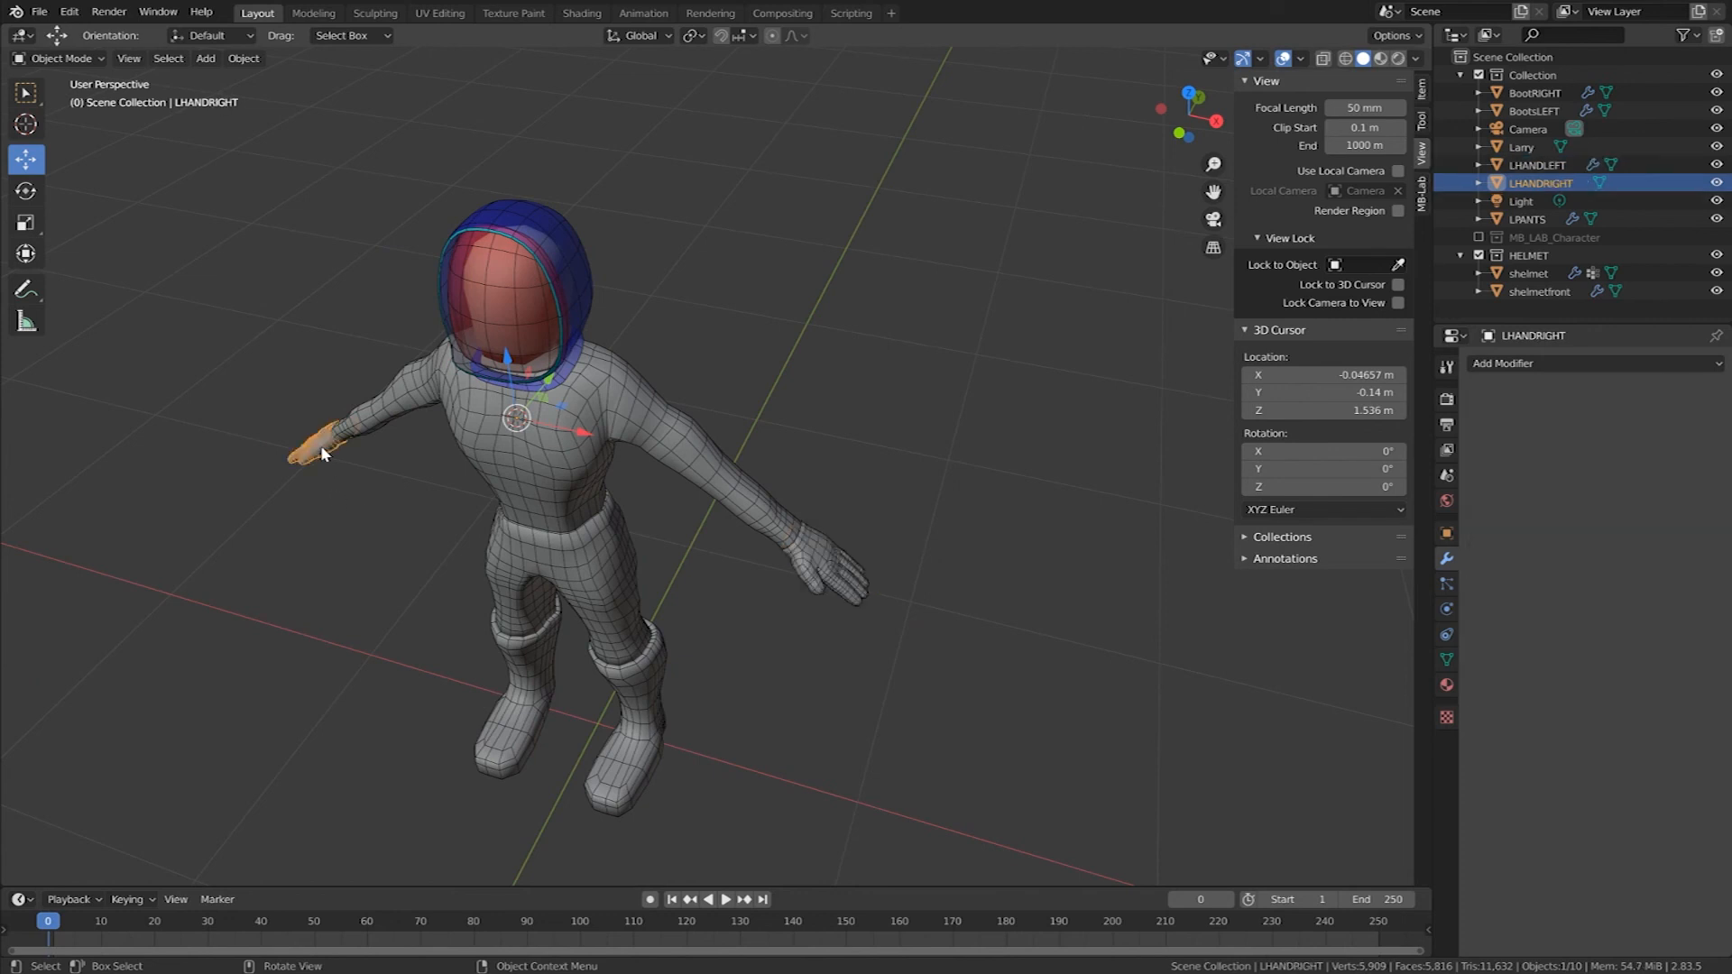
{"action": "left_click", "coordinate": [821, 565], "text": "shift"}
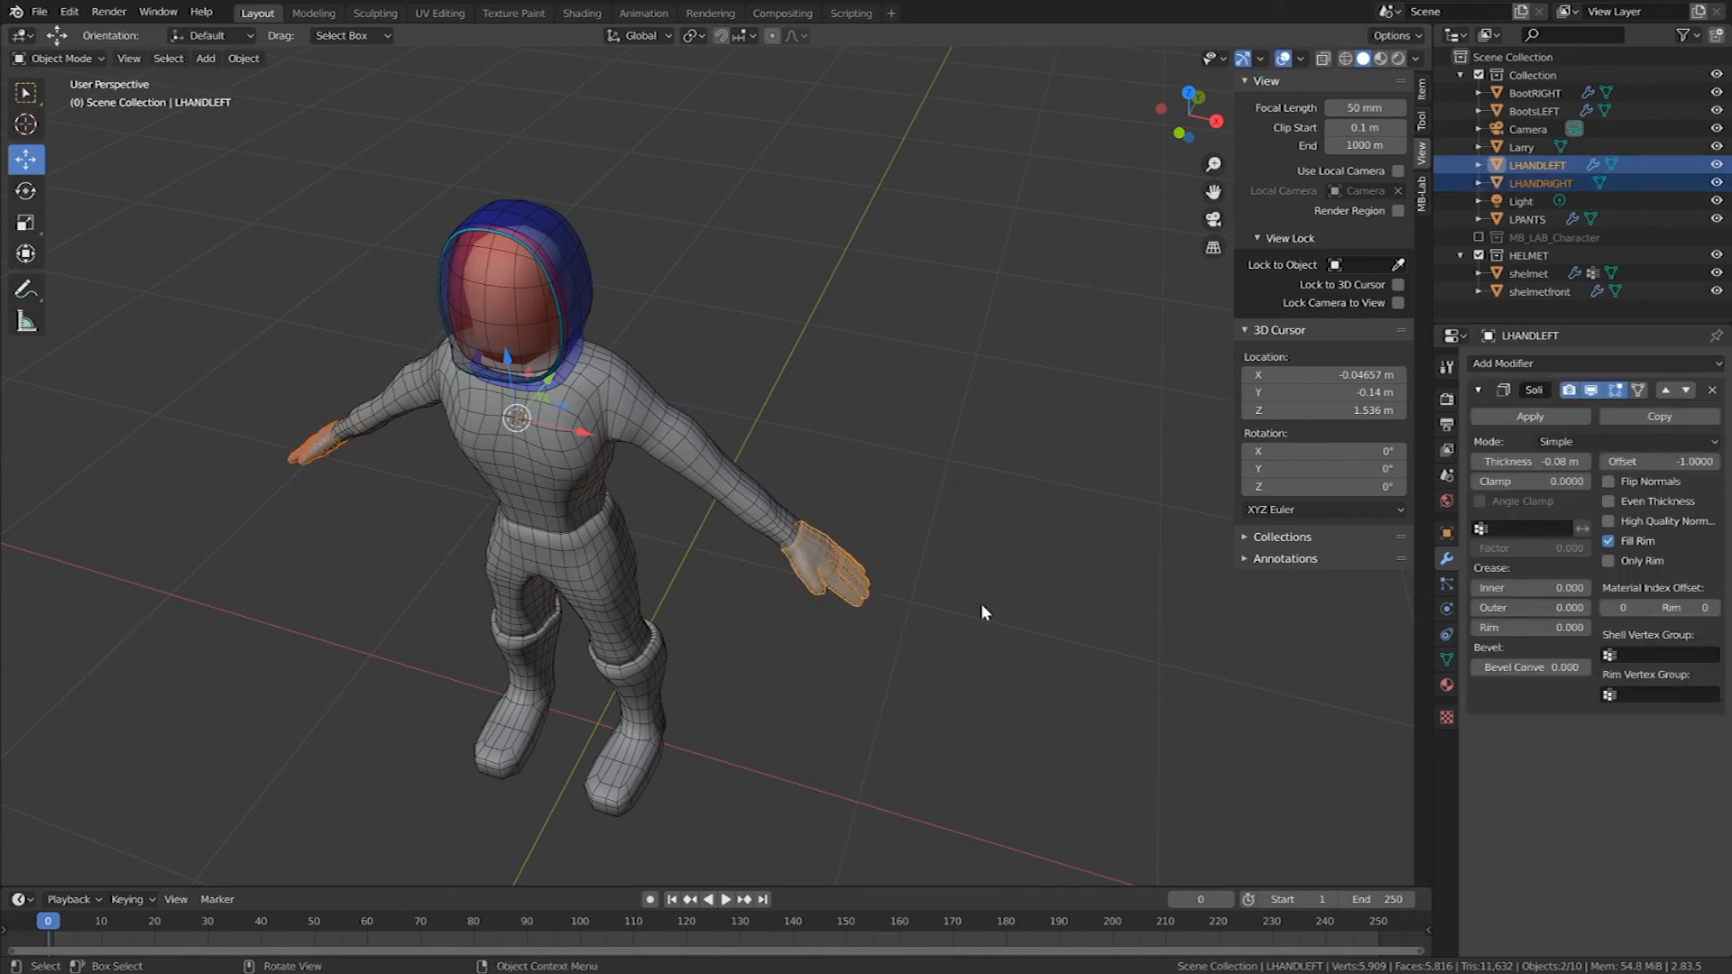
{"action": "key", "text": "ctrl+l"}
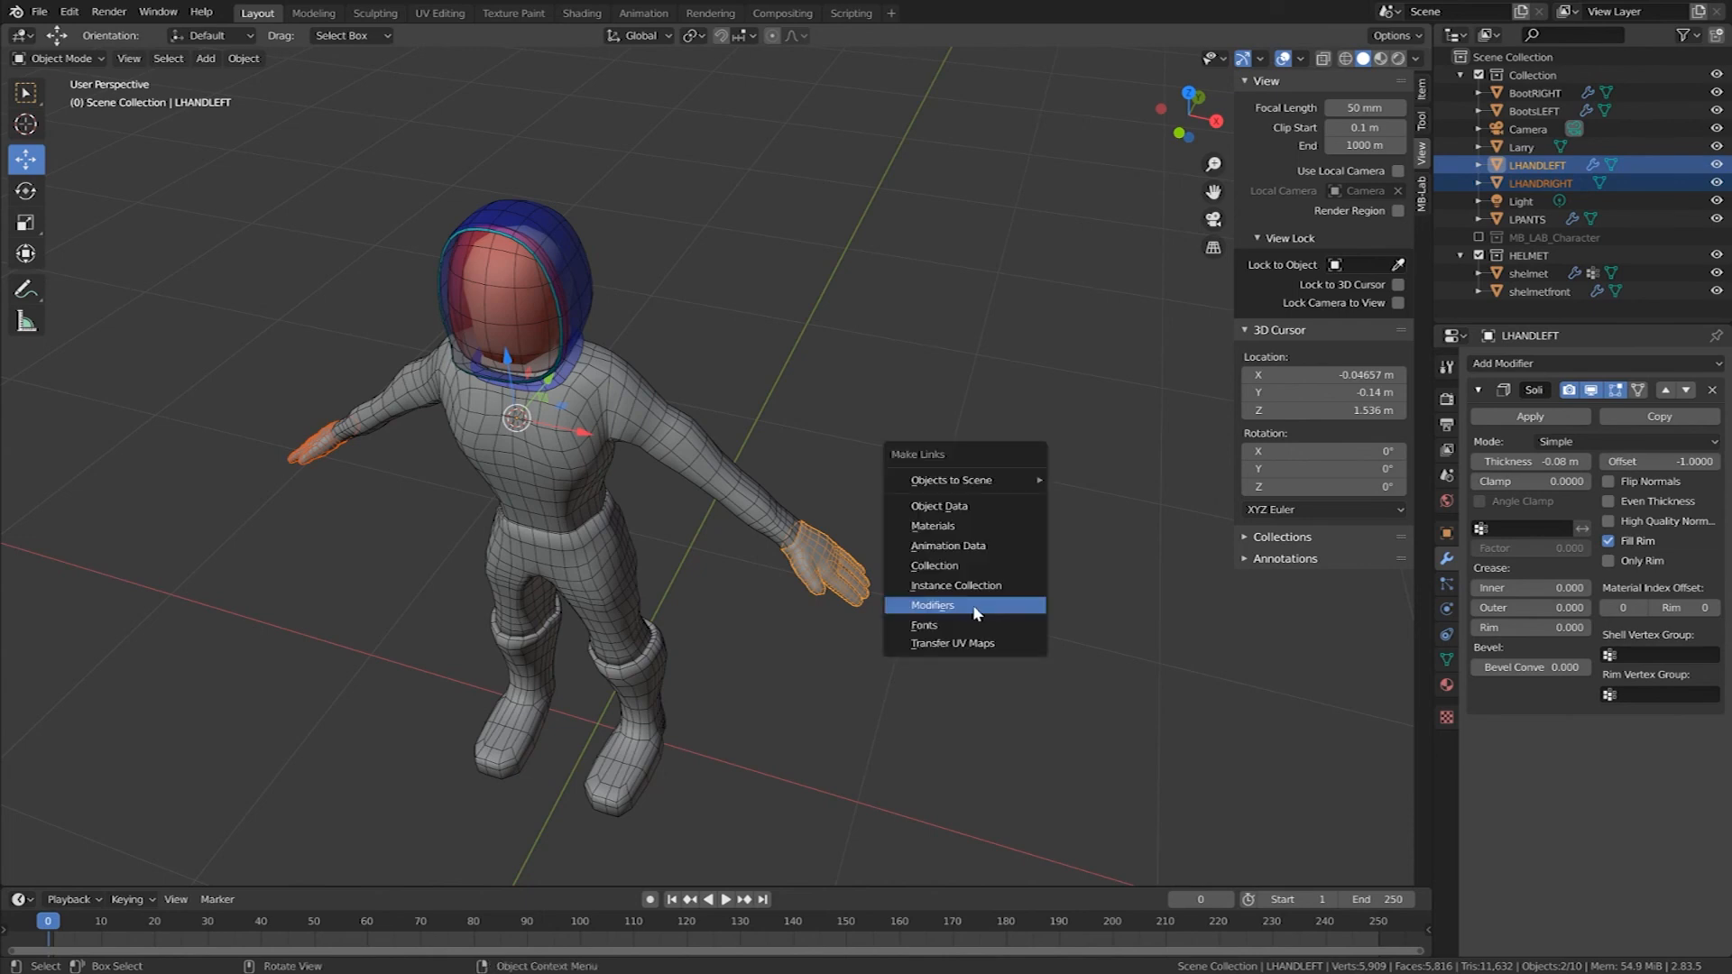
{"action": "left_click", "coordinate": [974, 610]}
{"action": "key", "text": "alt+a"}
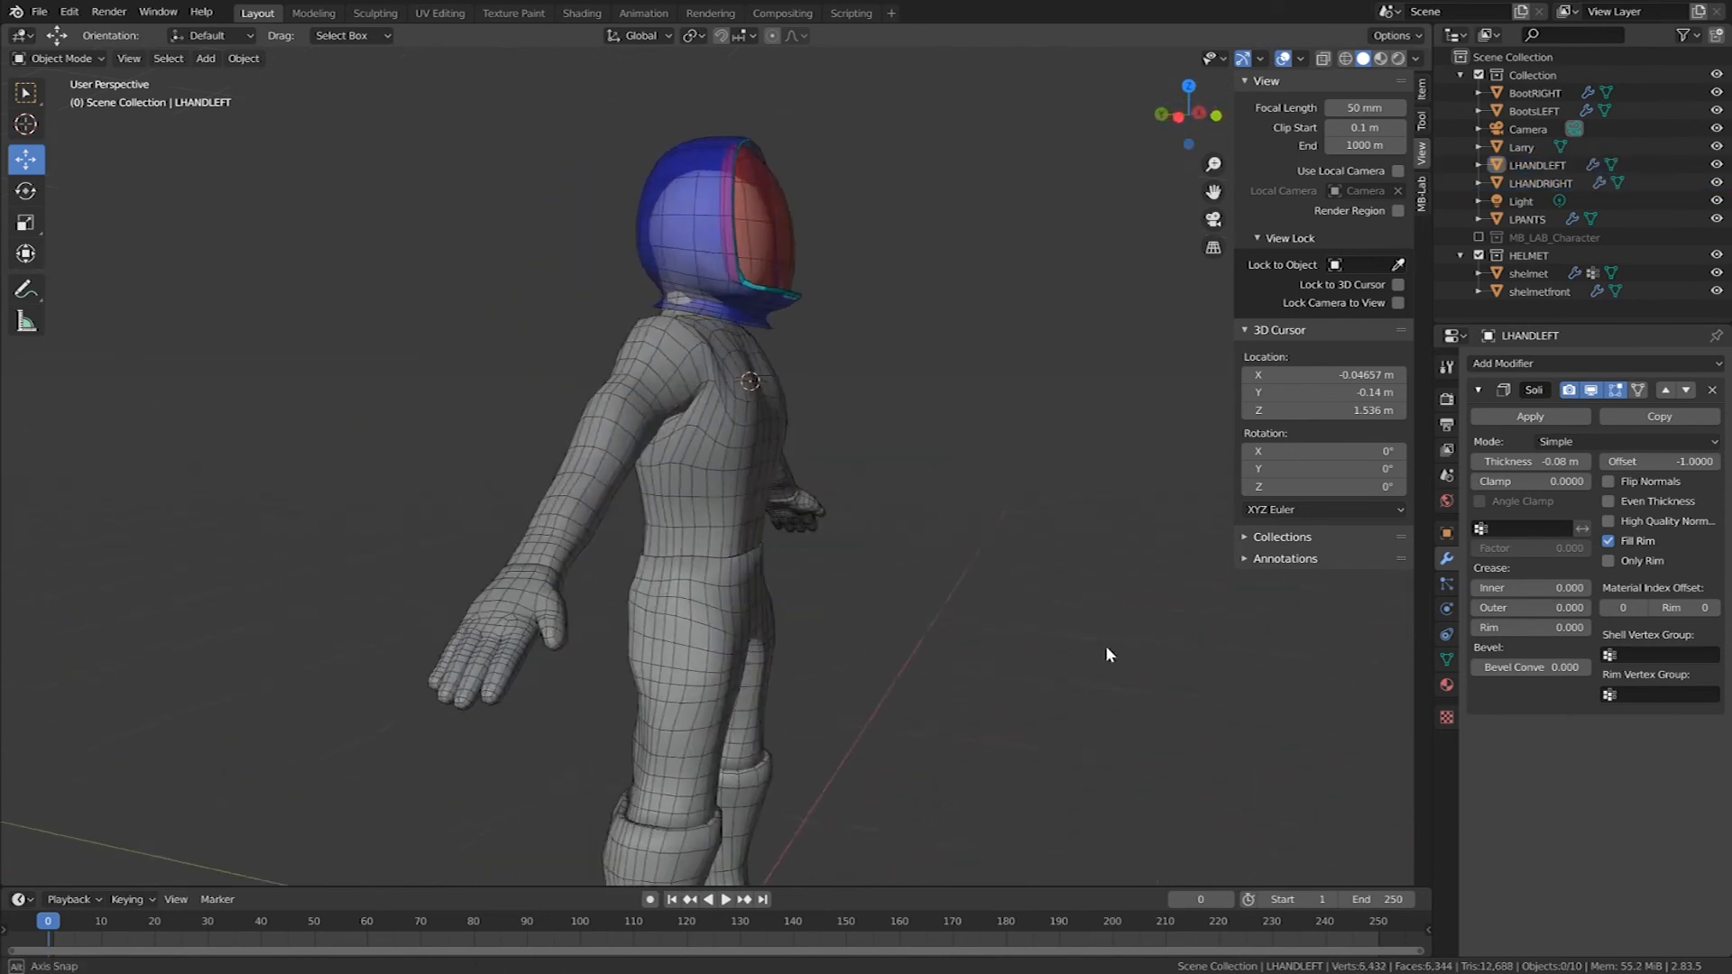
{"action": "scroll", "coordinate": [981, 666], "scroll_direction": "up", "scroll_amount": 6}
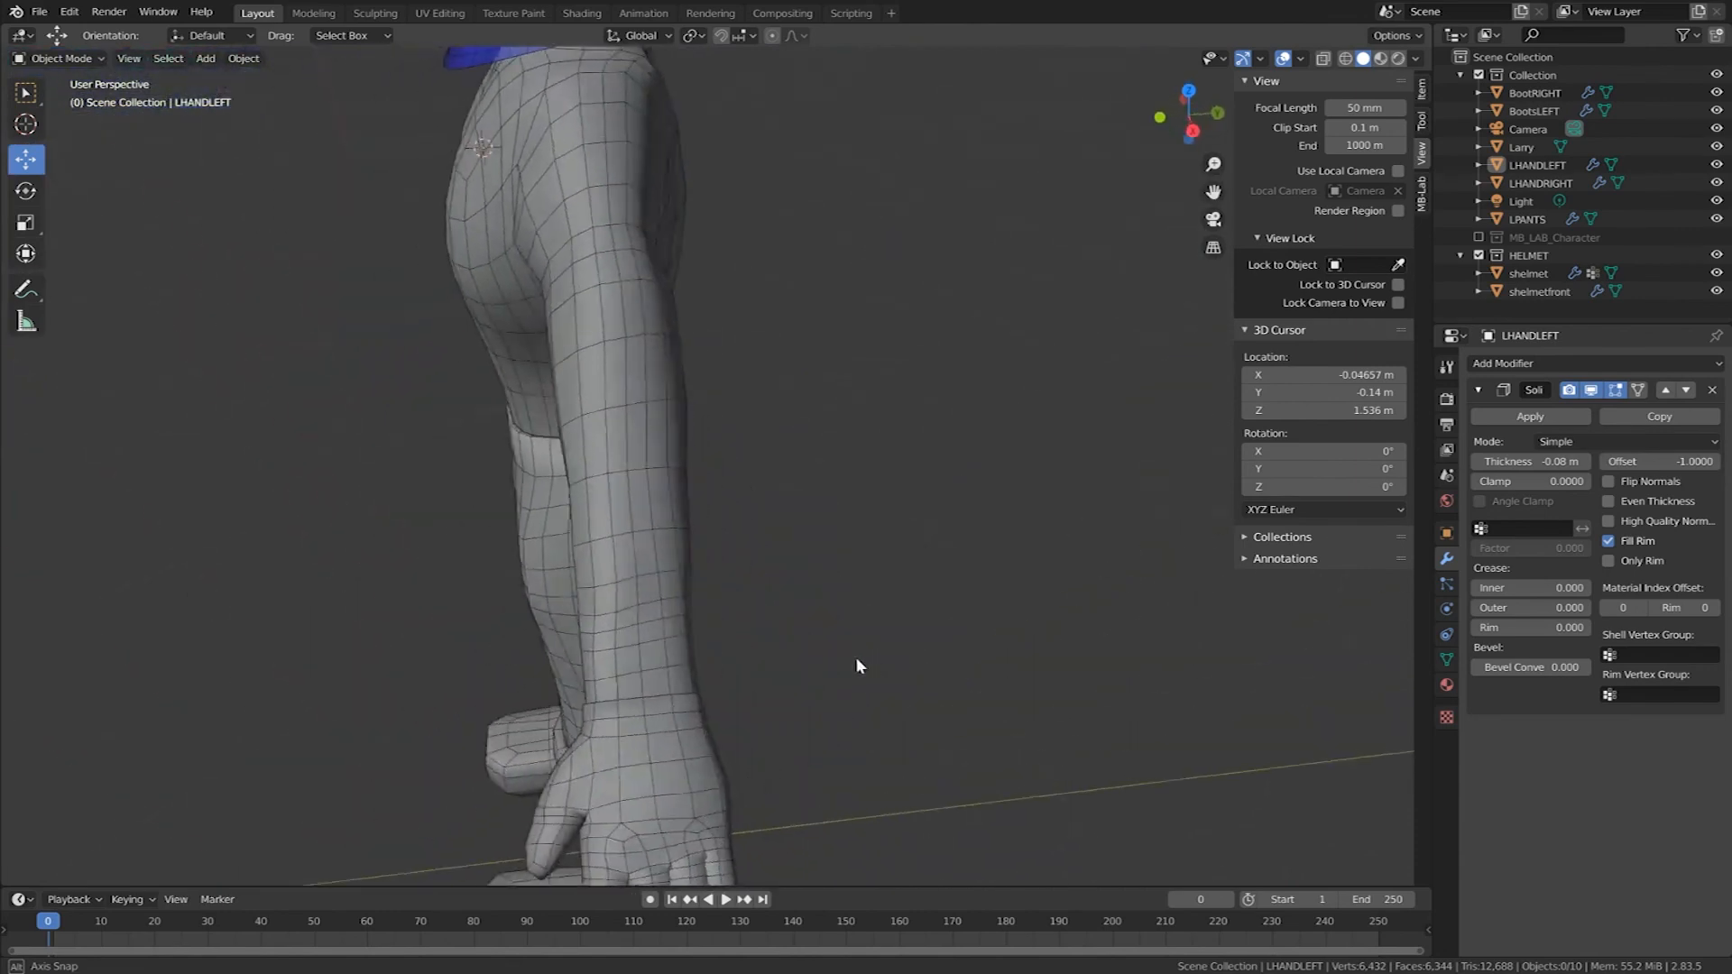
{"action": "scroll", "coordinate": [843, 680], "scroll_direction": "down", "scroll_amount": 5}
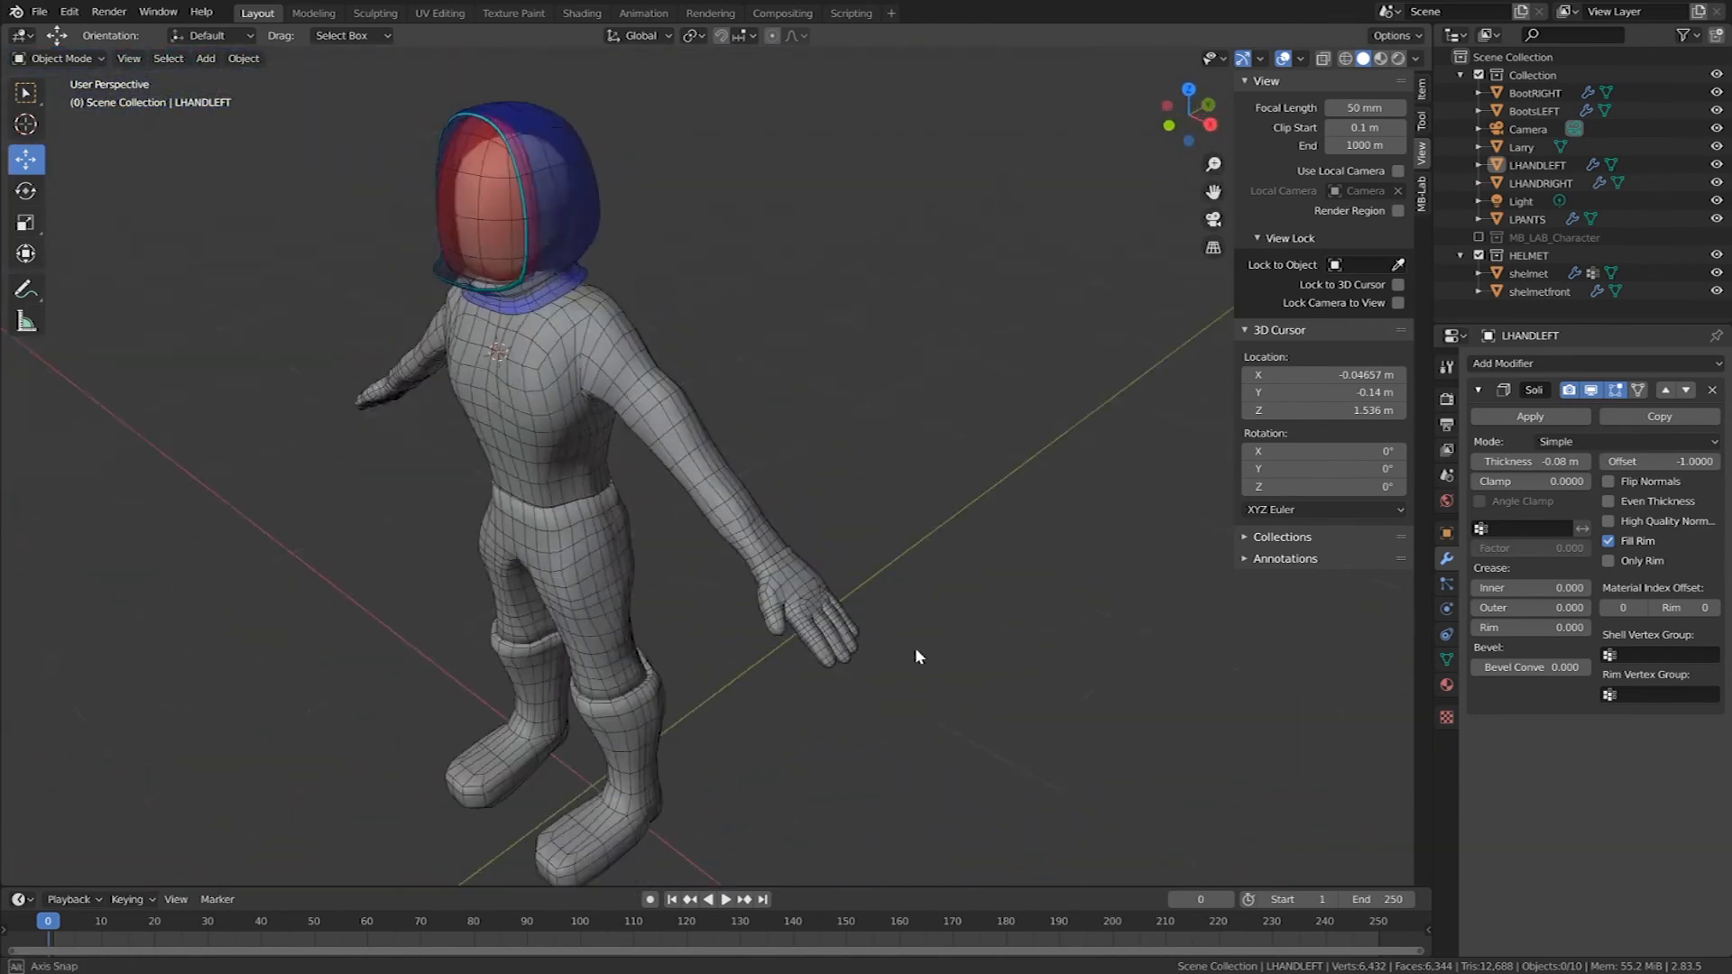
{"action": "scroll", "coordinate": [904, 664], "scroll_direction": "up", "scroll_amount": 5}
{"action": "scroll", "coordinate": [904, 662], "scroll_direction": "down", "scroll_amount": 5}
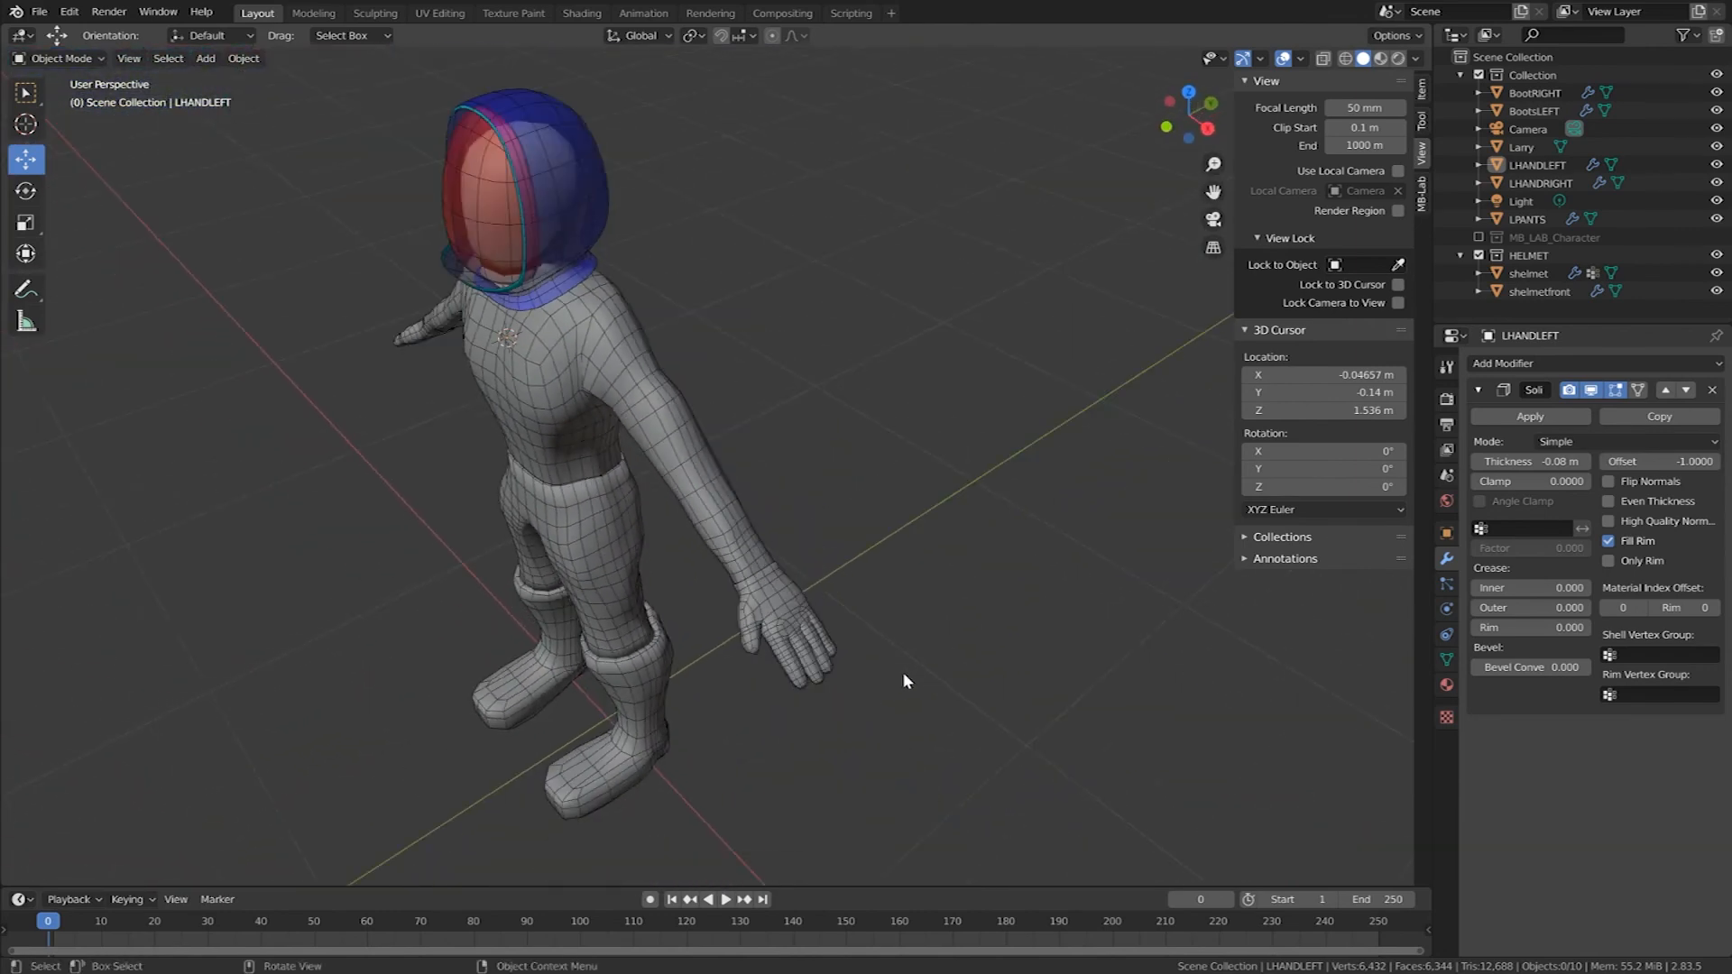